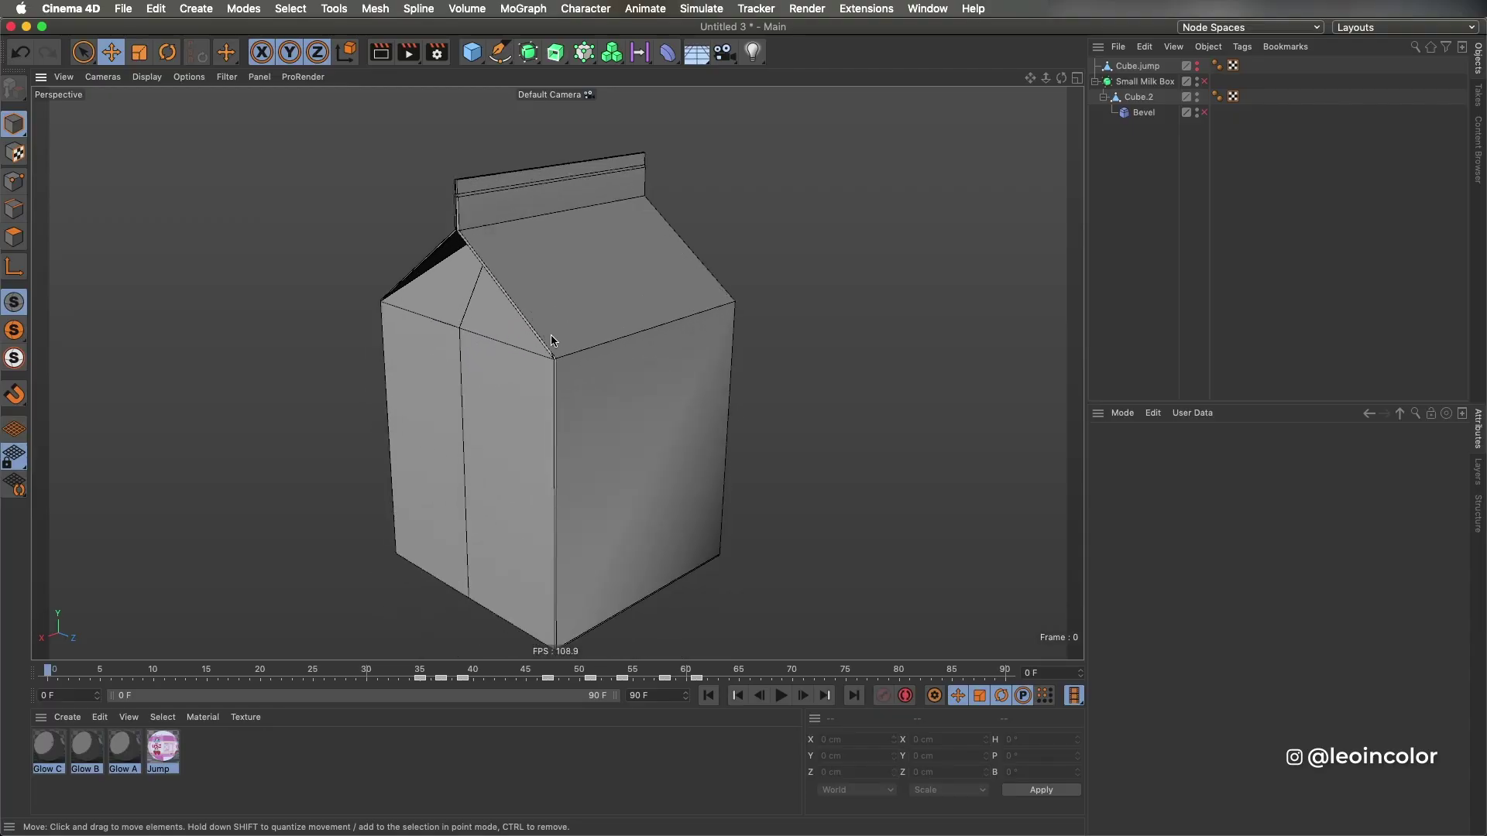
- Enable the Bevel deformer and the Small Milk Box subdivision surface, and show the carton in Gouraud Shading without lines
left_click(1204, 114)
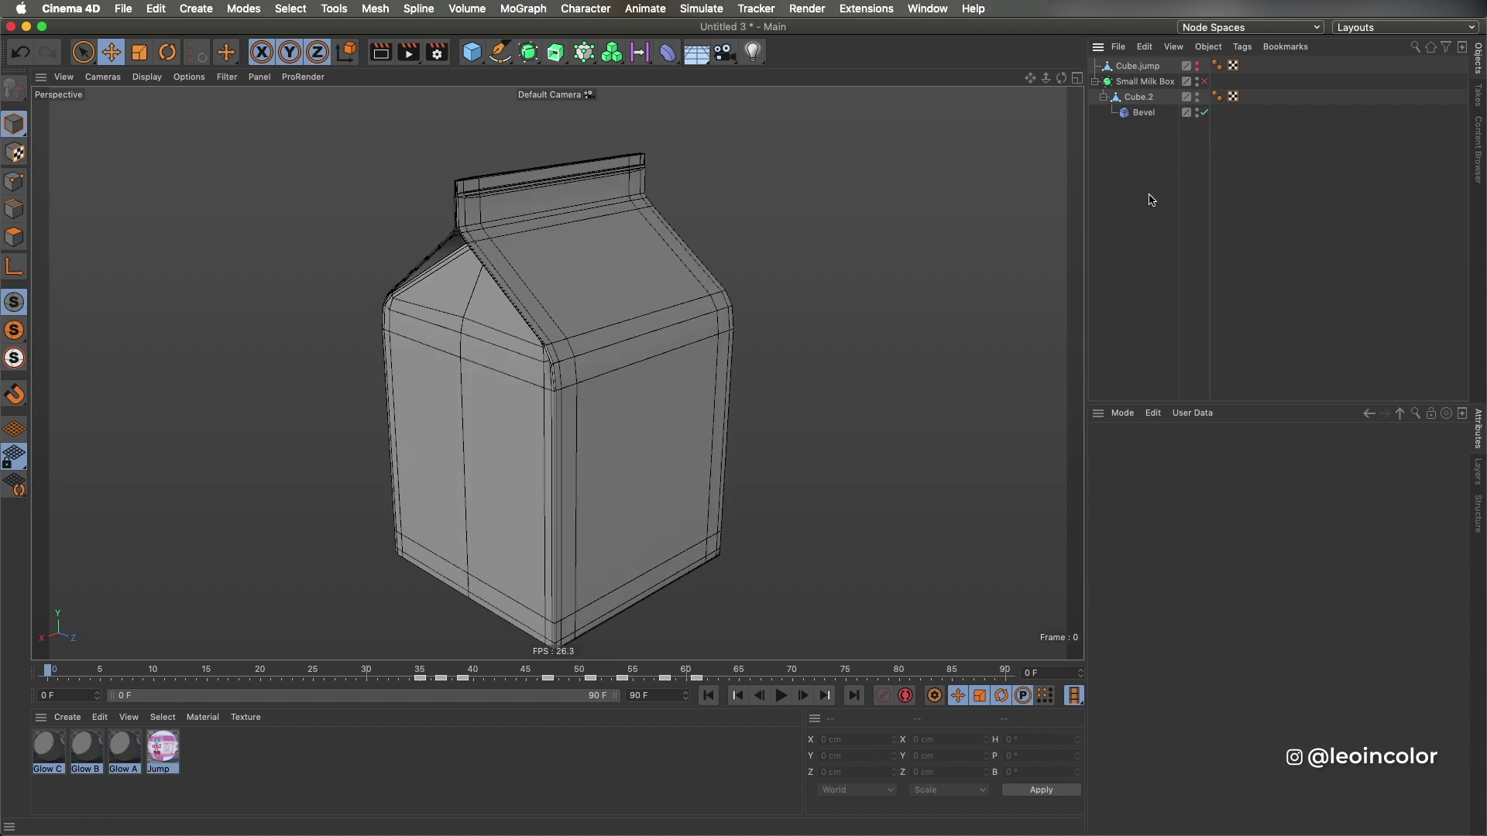
left_click(1205, 82)
left_click(147, 77)
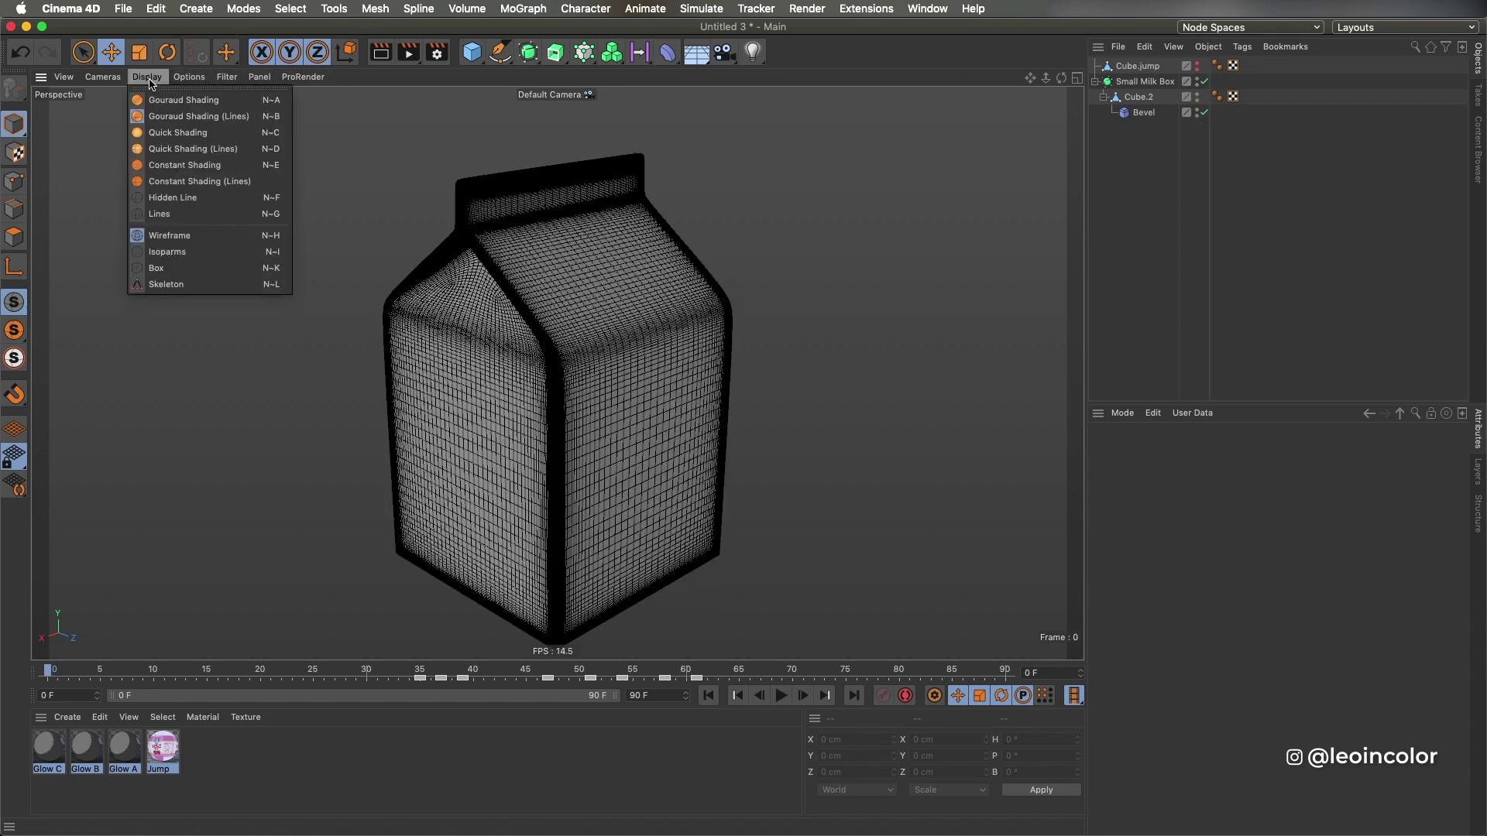
left_click(171, 100)
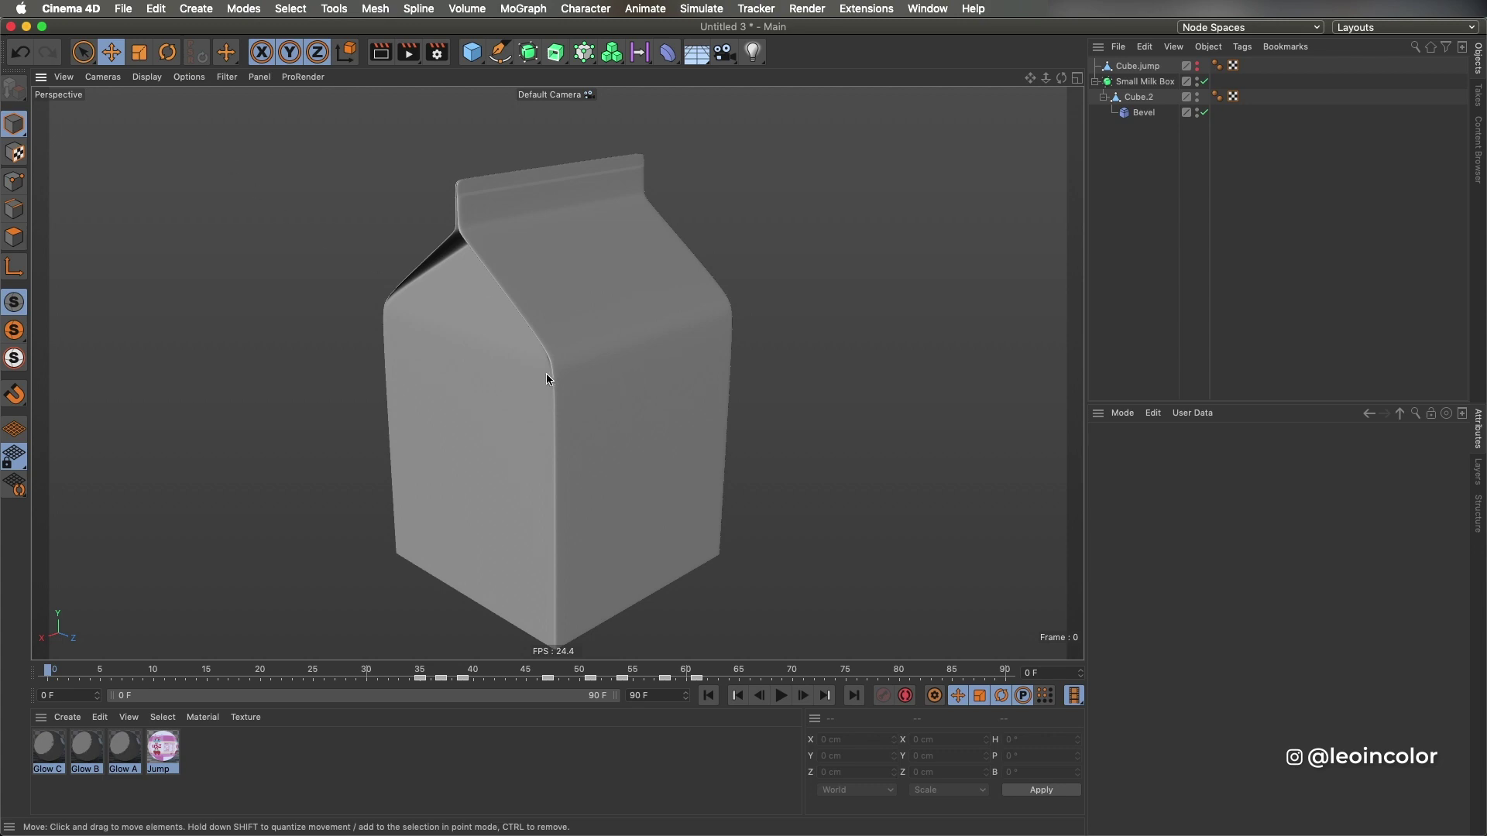
left_click_drag(498, 375, 558, 369, "alt")
- Bake a polygon copy of Small Milk Box from its current state and select the Cube.2 inside the copy
right_click(1145, 82)
left_click(1255, 496)
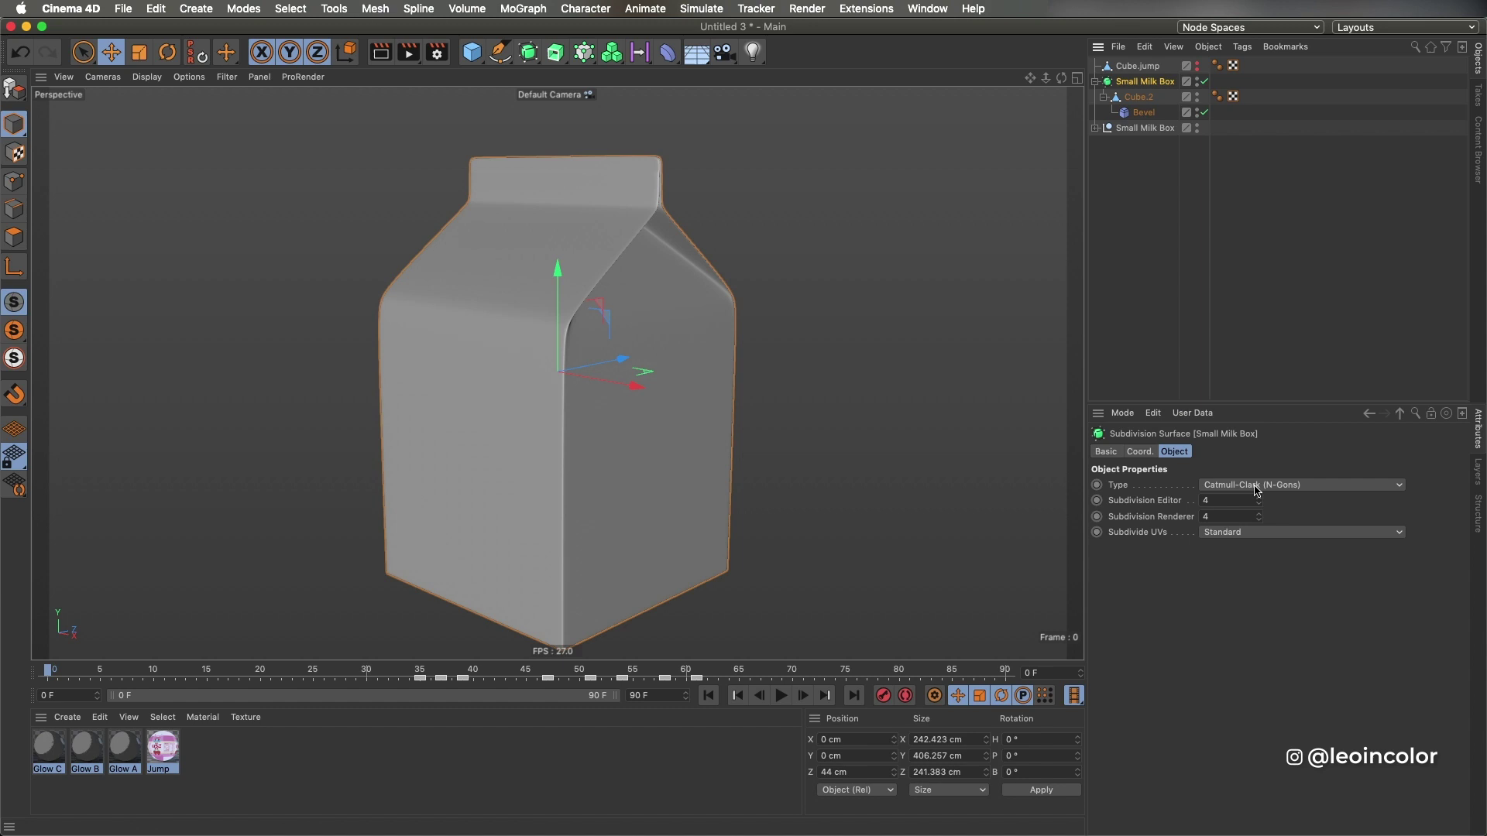
left_click(1095, 127)
left_click(1139, 143)
- Hide the original Small Milk Box and take the baked Cube.2 out of its parent null, deleting the empty null
left_click(1095, 81)
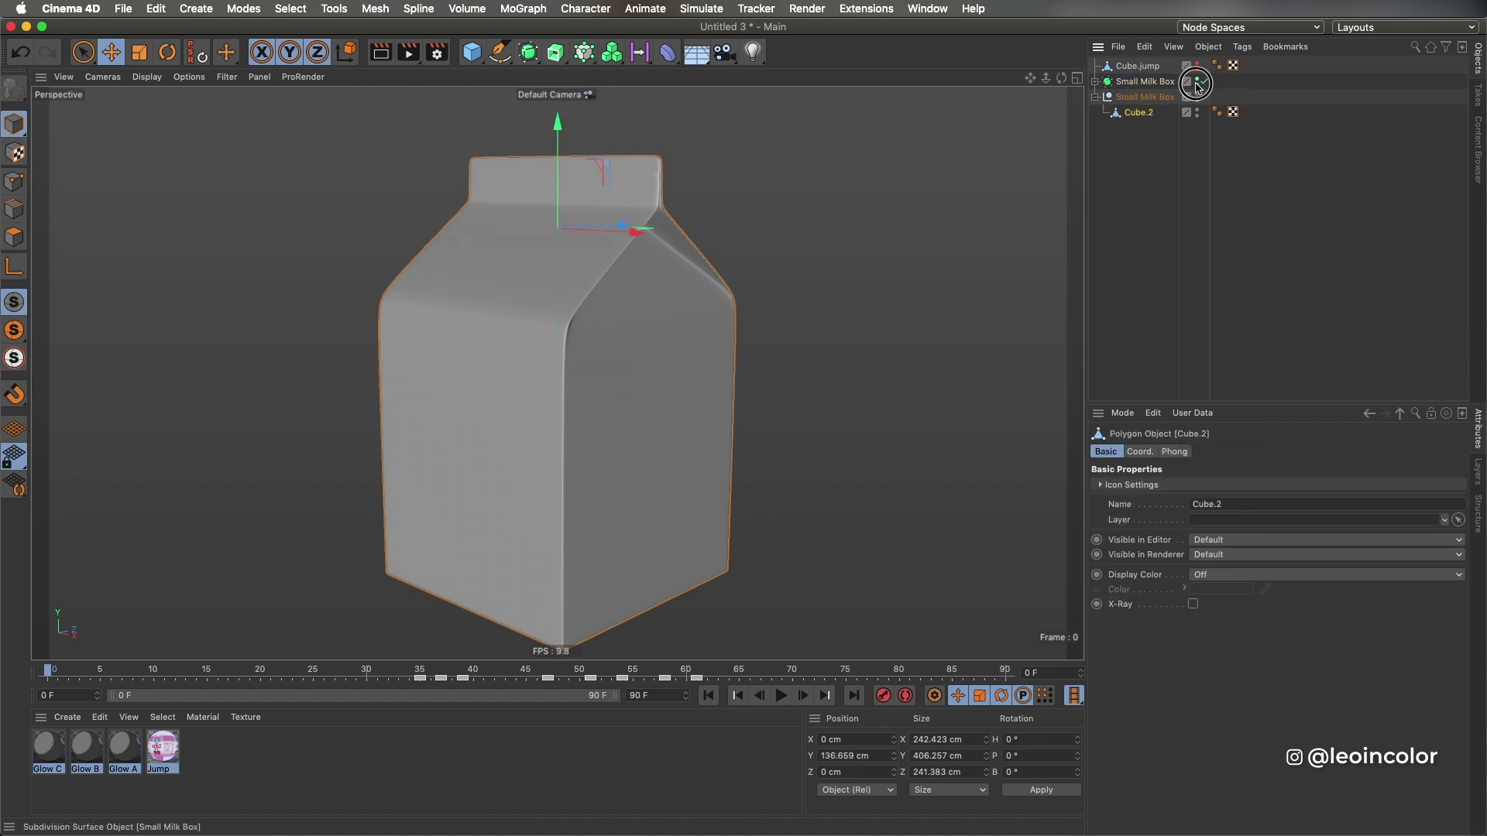
left_click_drag(1154, 114, 1152, 138)
left_click(1148, 99)
key("Delete")
left_click(1145, 100)
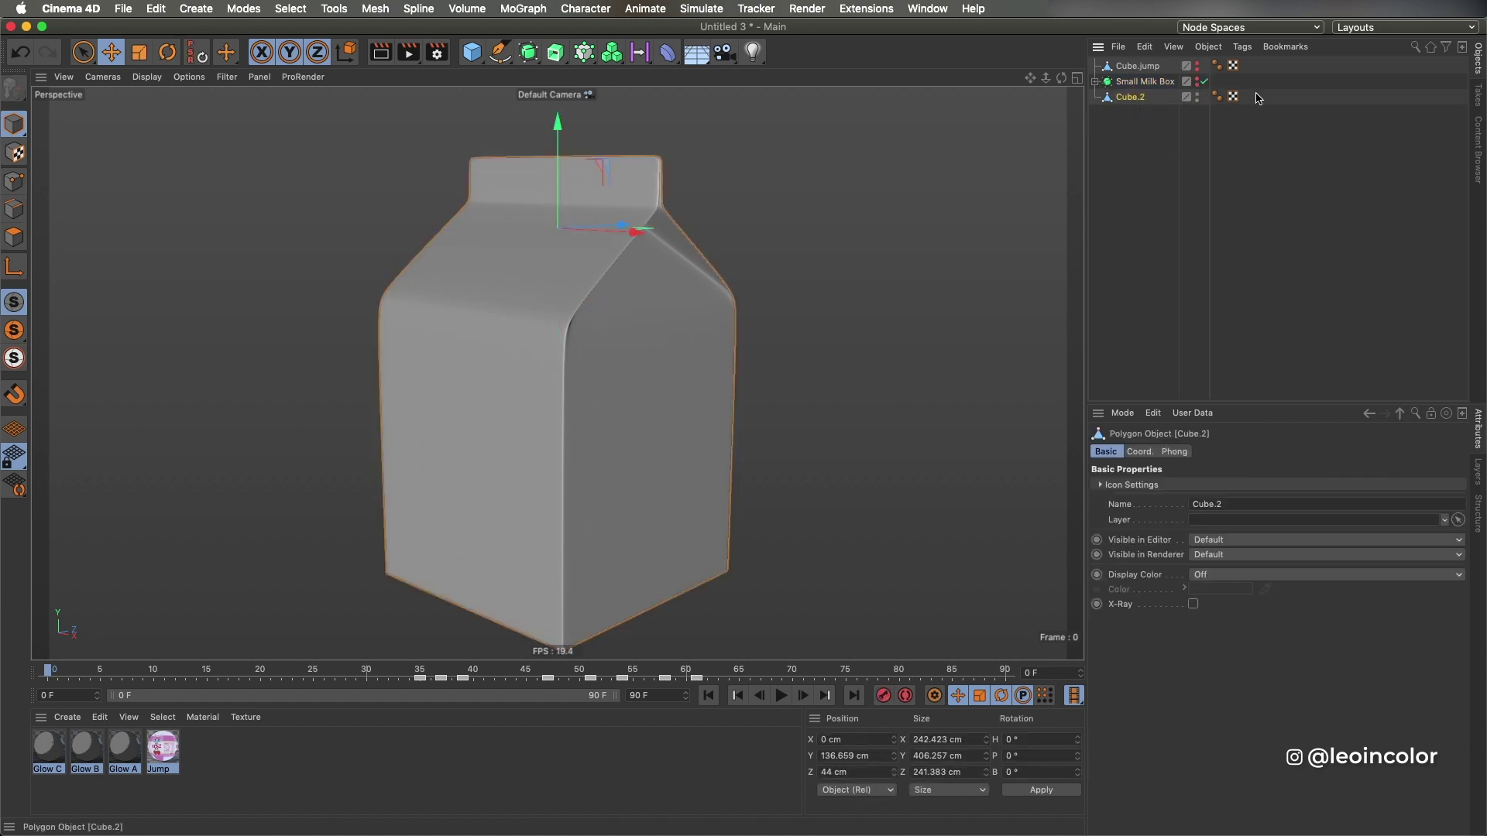
- Switch to the UV editing layout and select all polygons of Cube.2
left_click(1355, 31)
left_click(1363, 77)
left_click(587, 52)
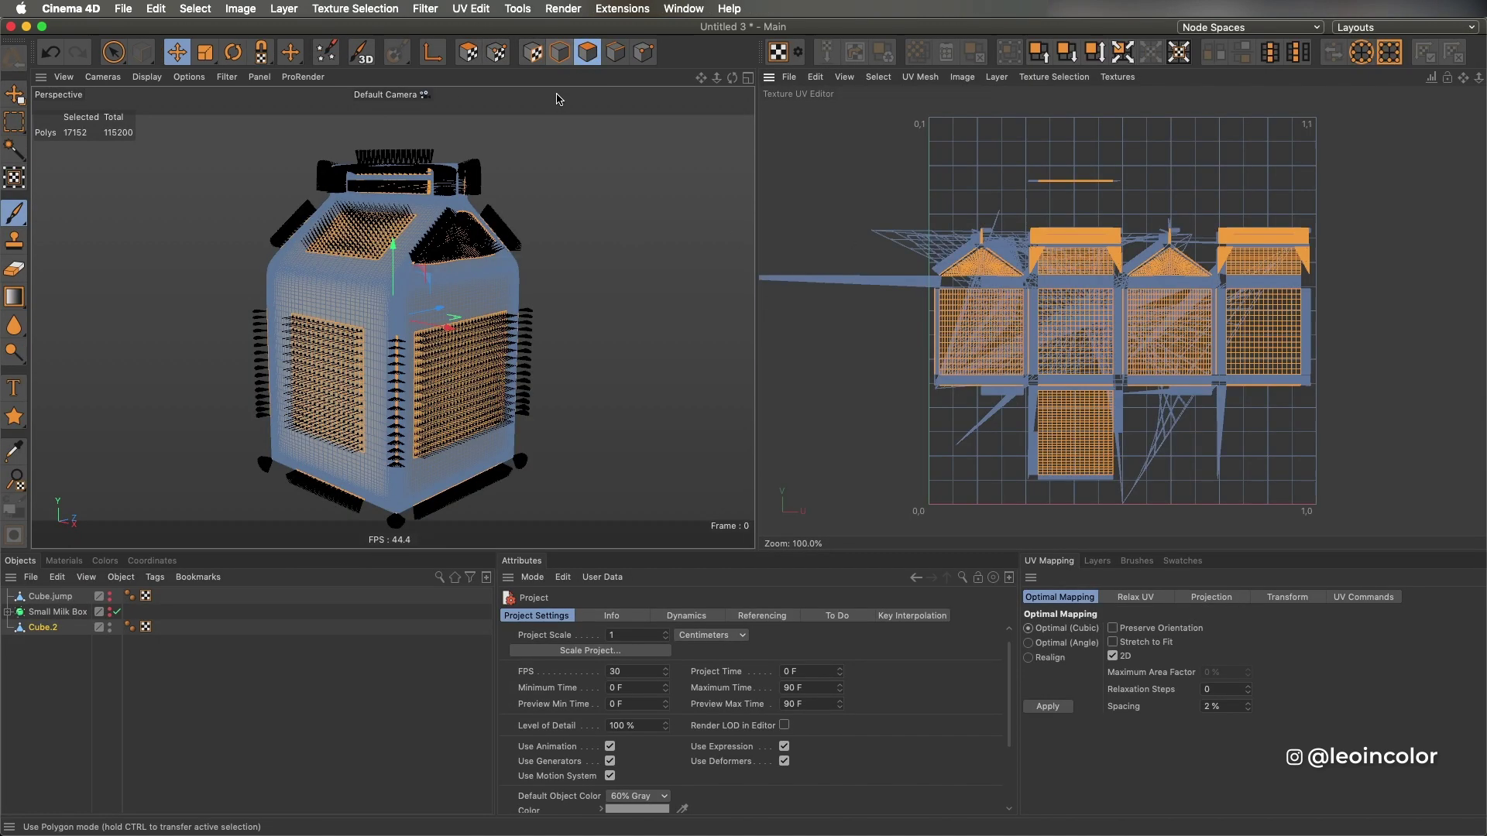
left_click(113, 52)
key("ctrl+a")
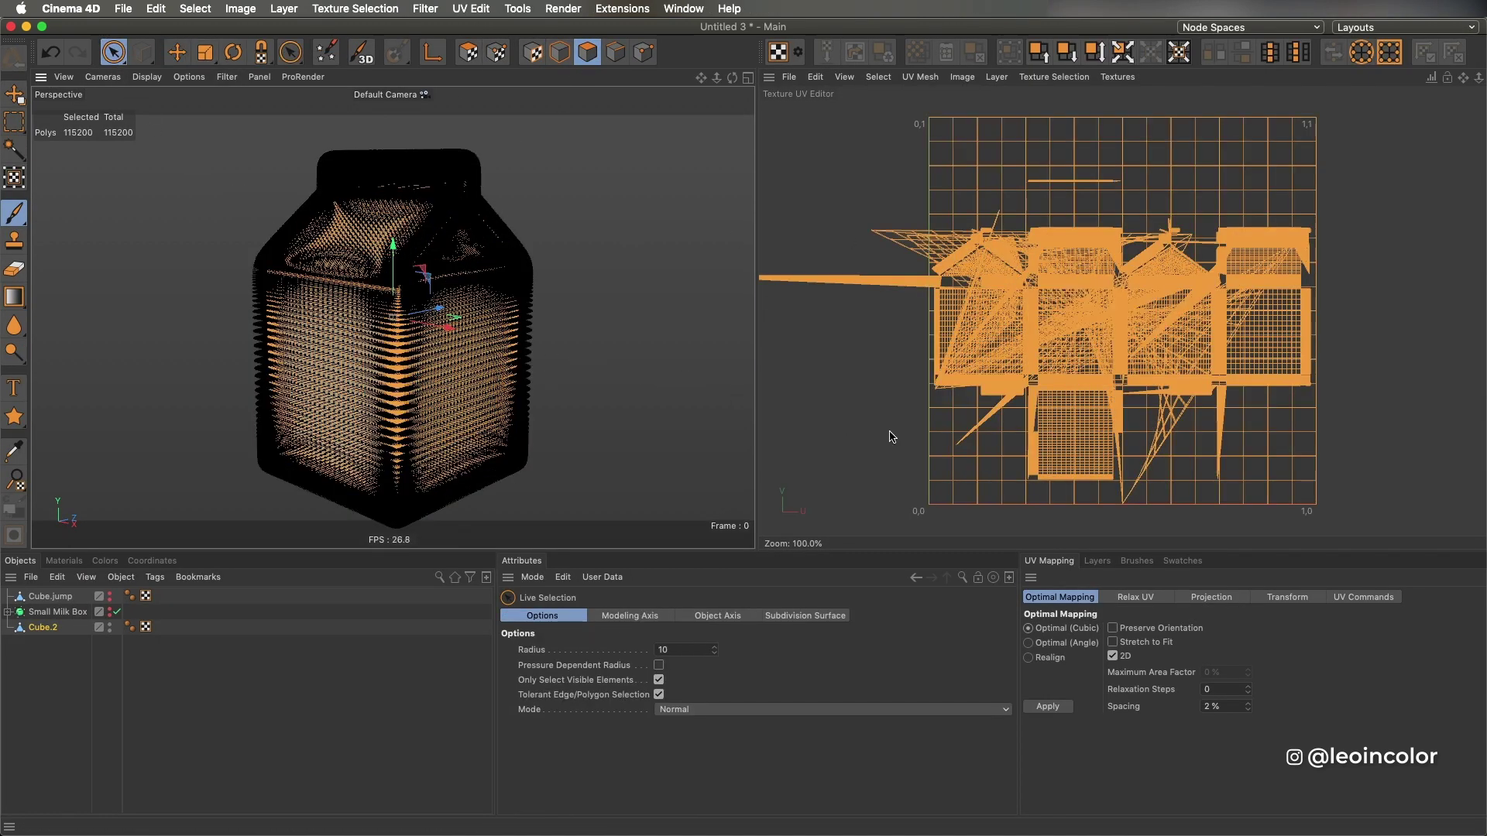
- Unwrap the selected carton polygons with a Box projection
left_click(1241, 604)
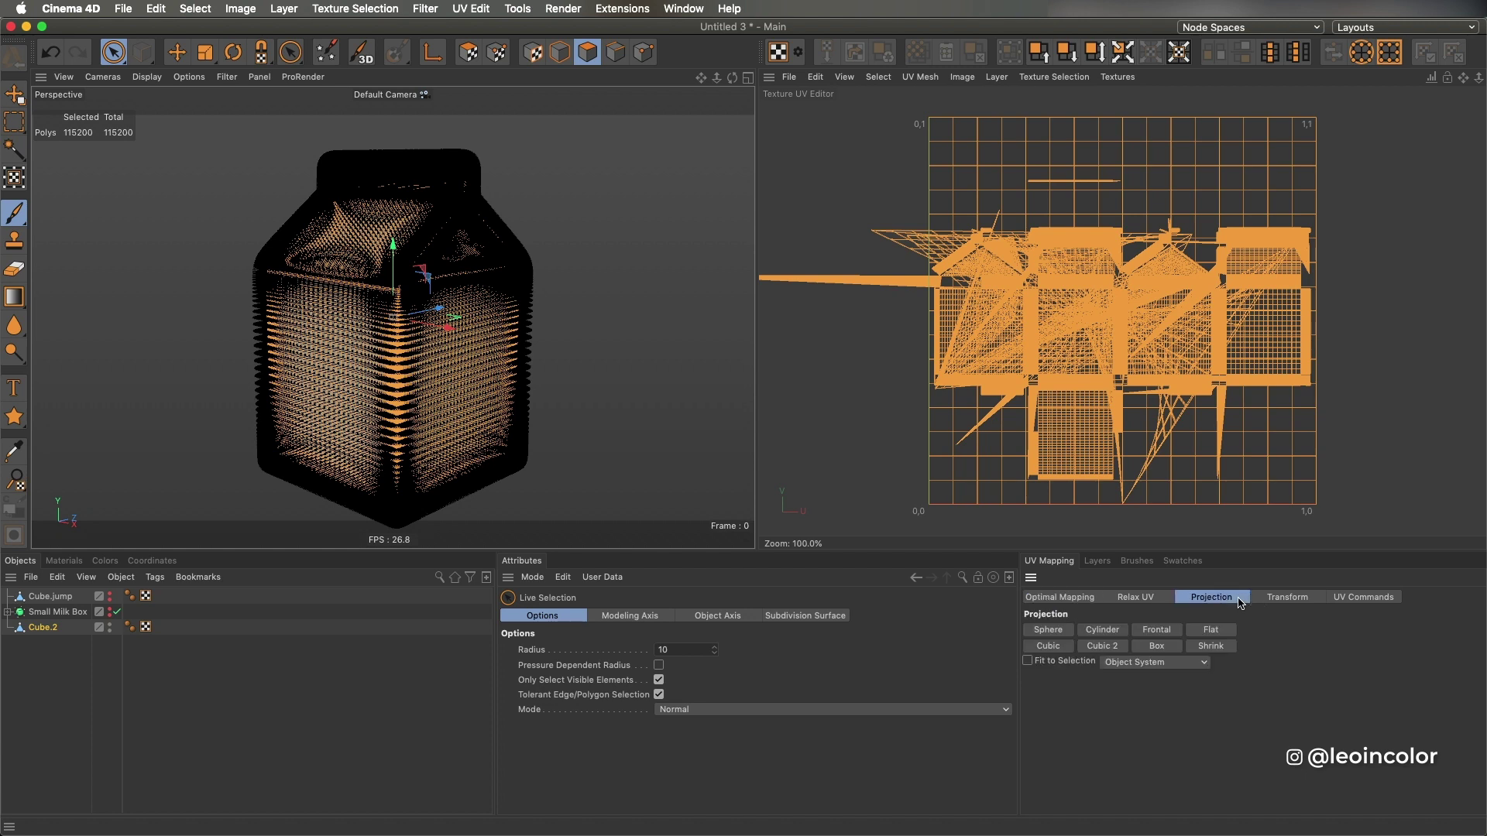
left_click(1153, 648)
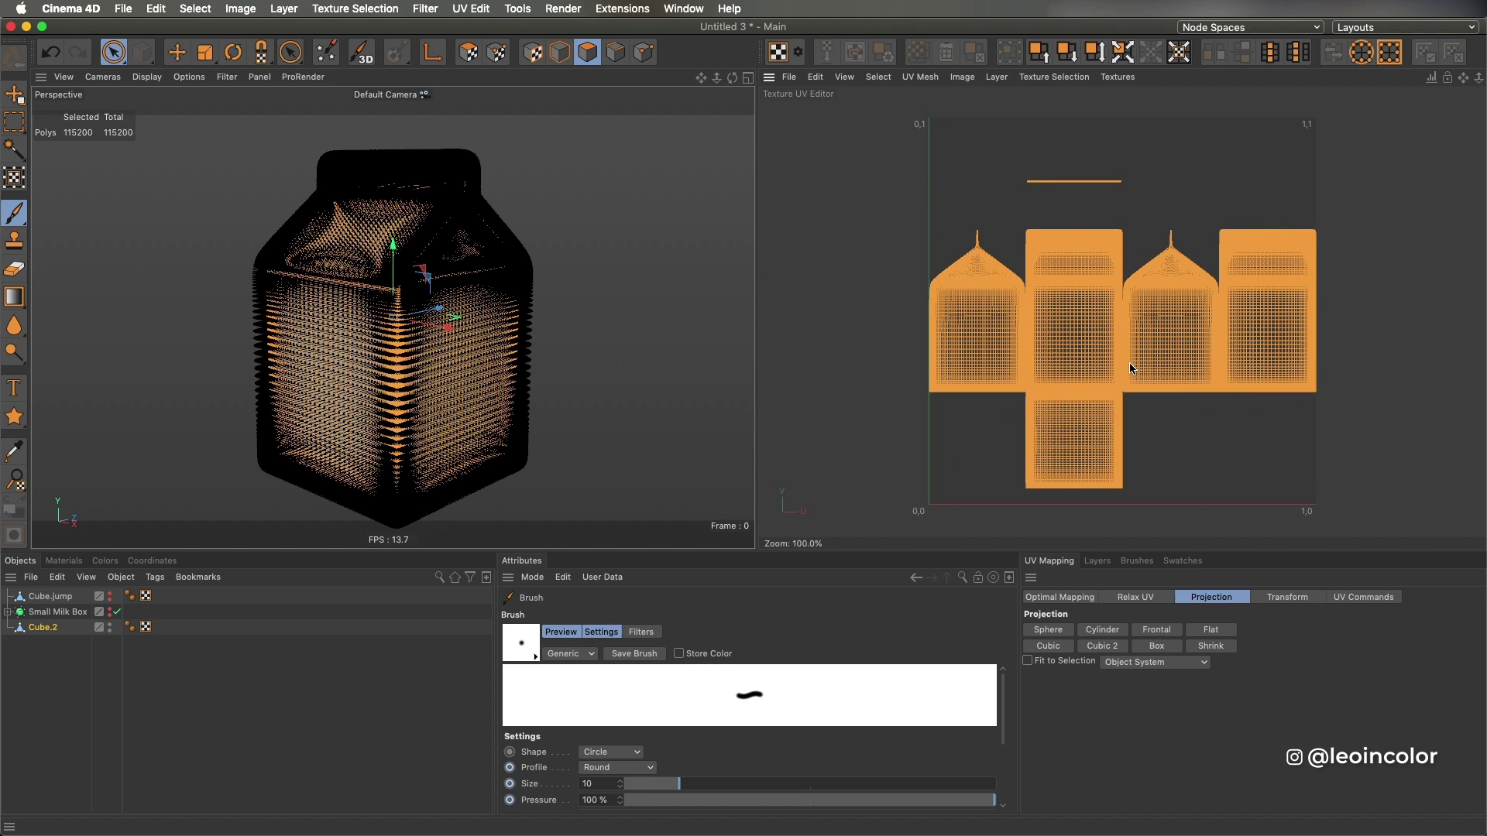
scroll(1146, 352, "up", 5)
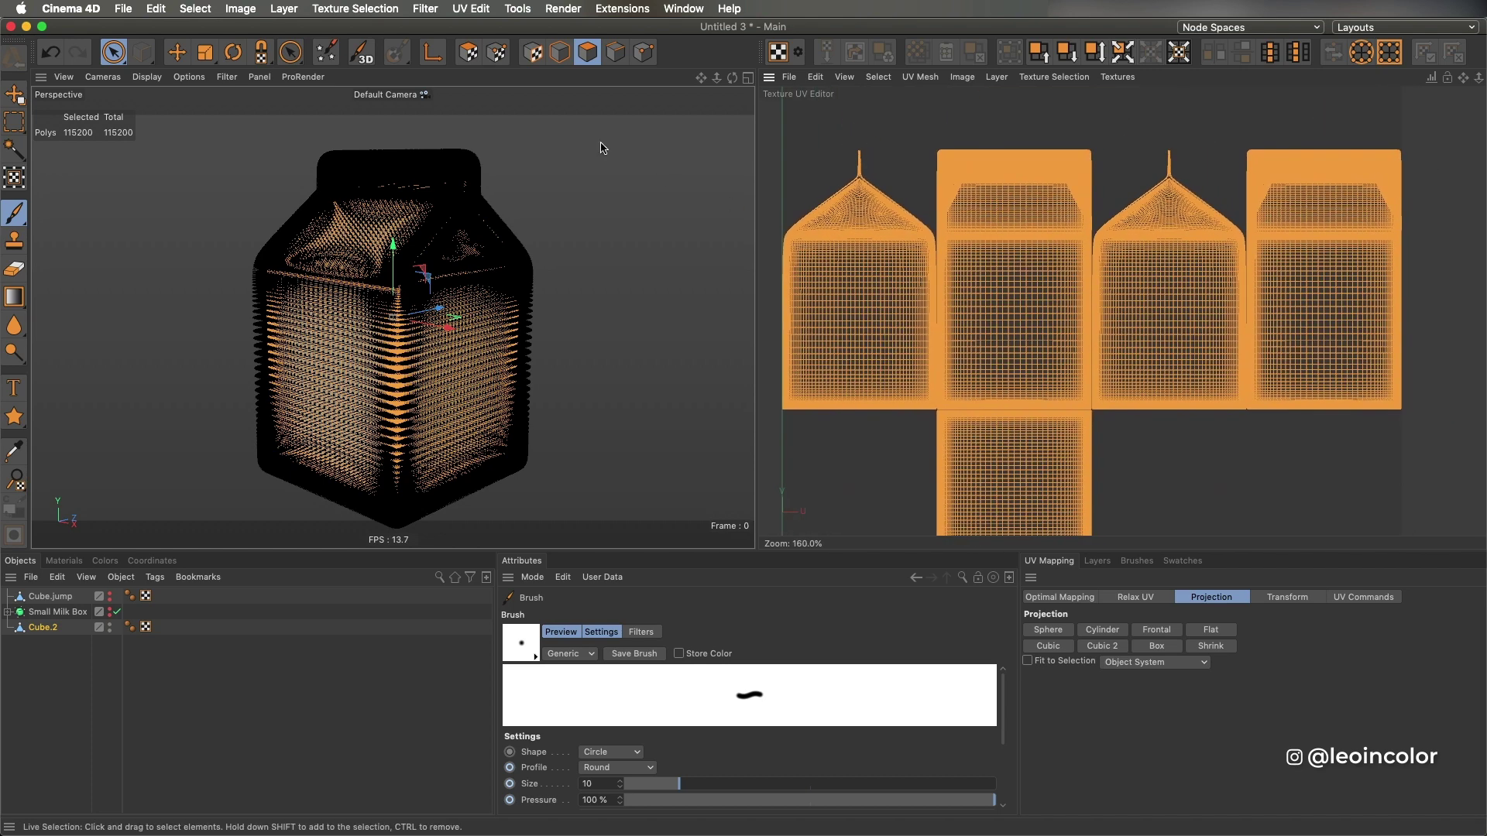
- Scale the entire UV layout down slightly in UV editing mode so it sits inside the canvas edges
left_click(205, 52)
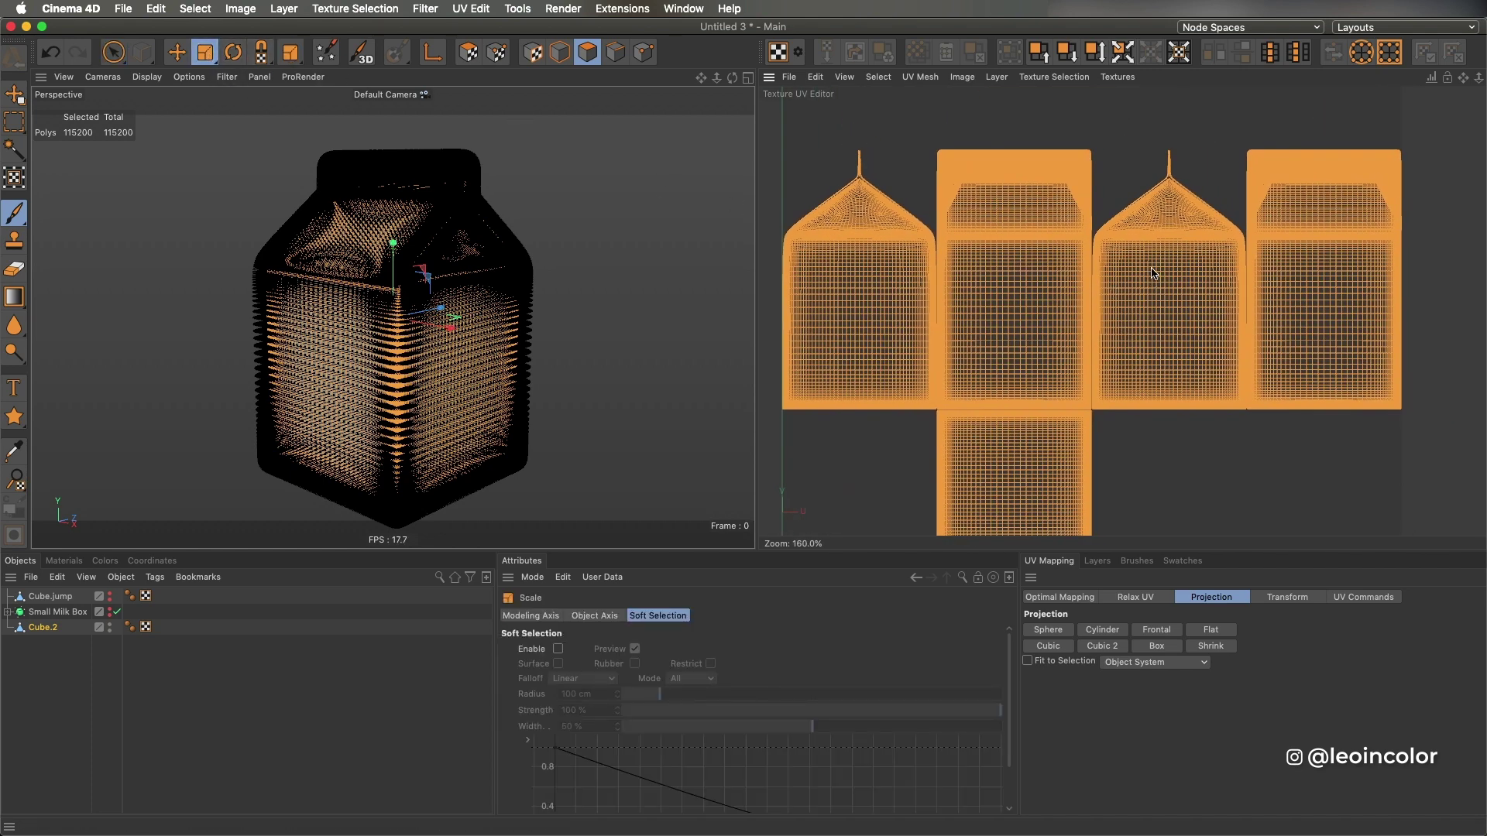
left_click(468, 53)
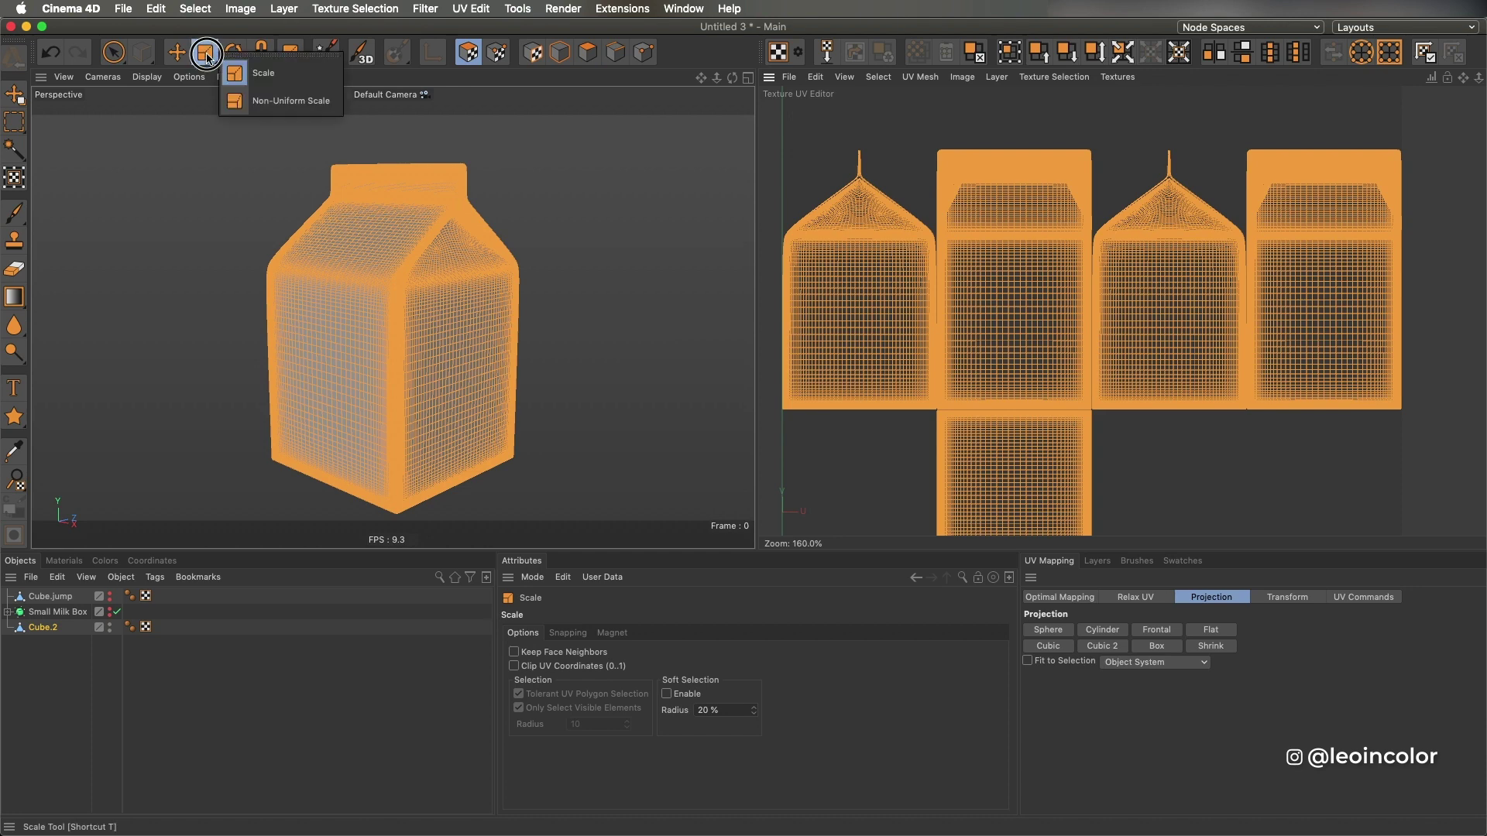
left_click_drag(1057, 263, 1161, 309)
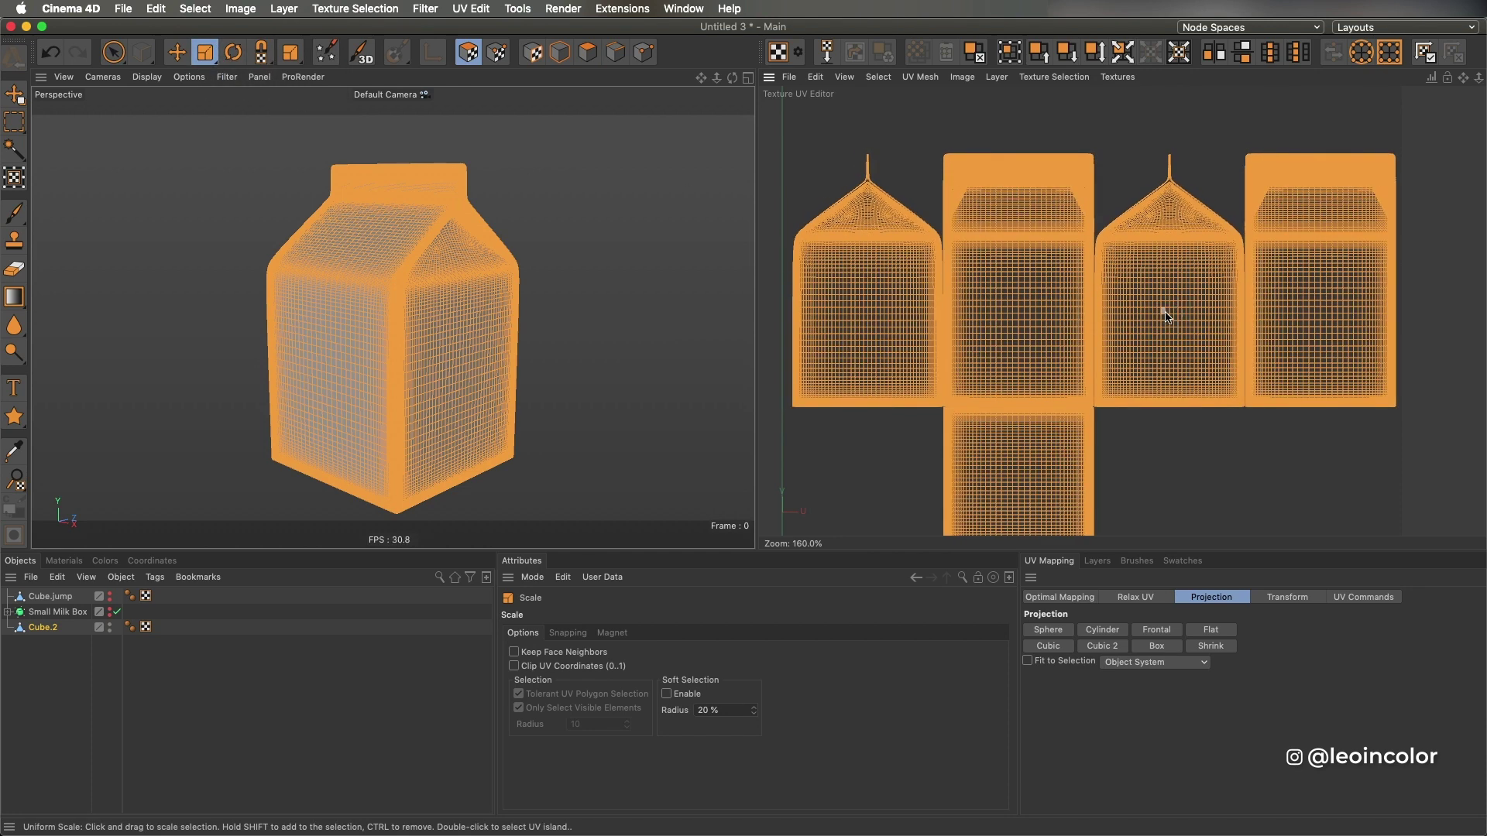
key("e")
scroll(1180, 345, "down", 4)
middle_click_drag(1135, 362, 1059, 391, "alt")
scroll(1010, 285, "up", 2)
- Rectangle-select the UVs of the carton's sloped roof and top flap across all four side faces
left_click_drag(114, 52, 172, 100)
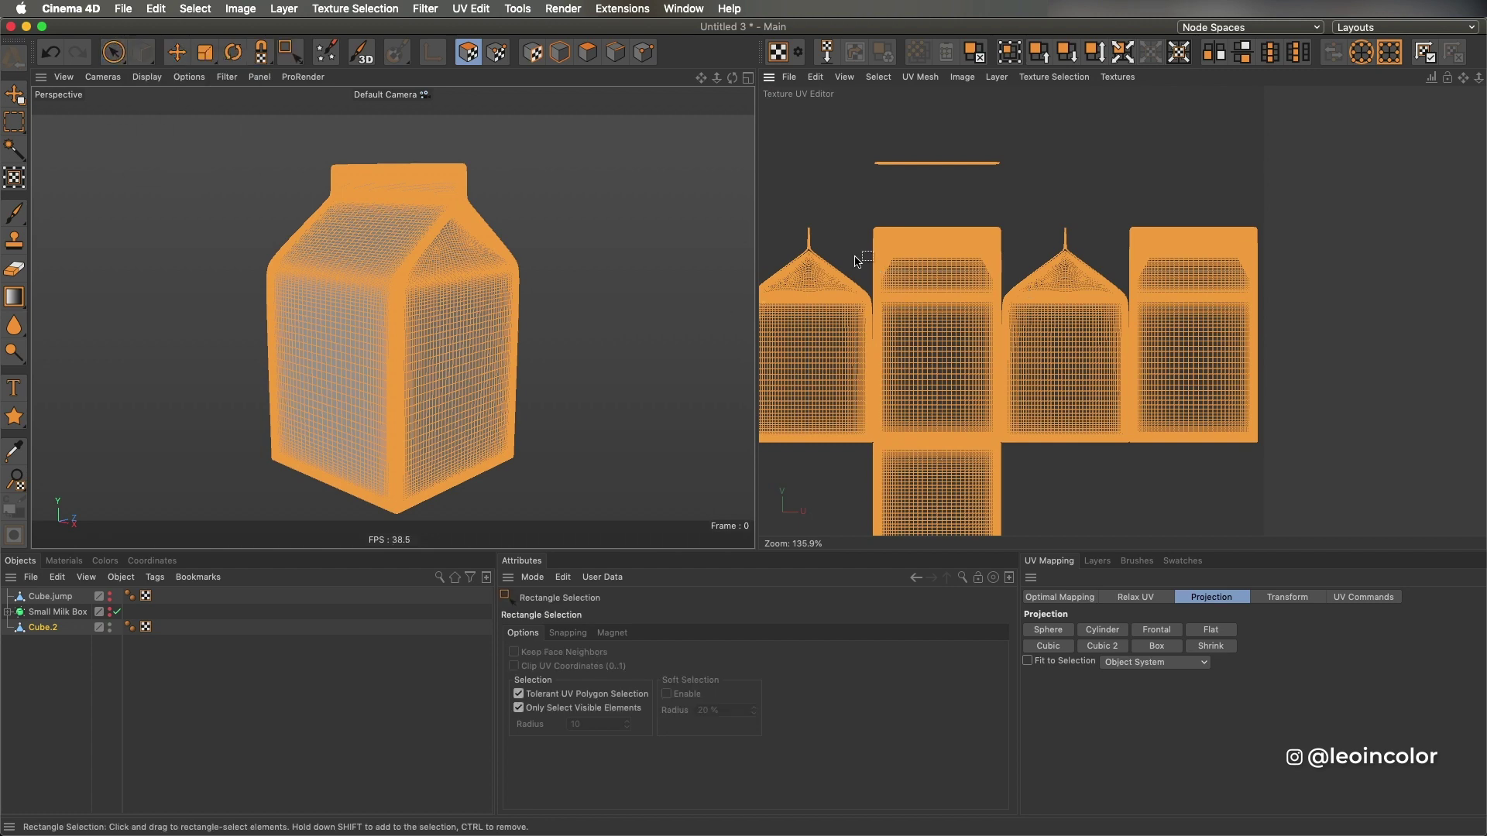
left_click(856, 261)
middle_click_drag(853, 229, 922, 225, "alt")
scroll(923, 225, "down", 1)
left_click_drag(807, 200, 1274, 313)
scroll(1146, 249, "up", 3)
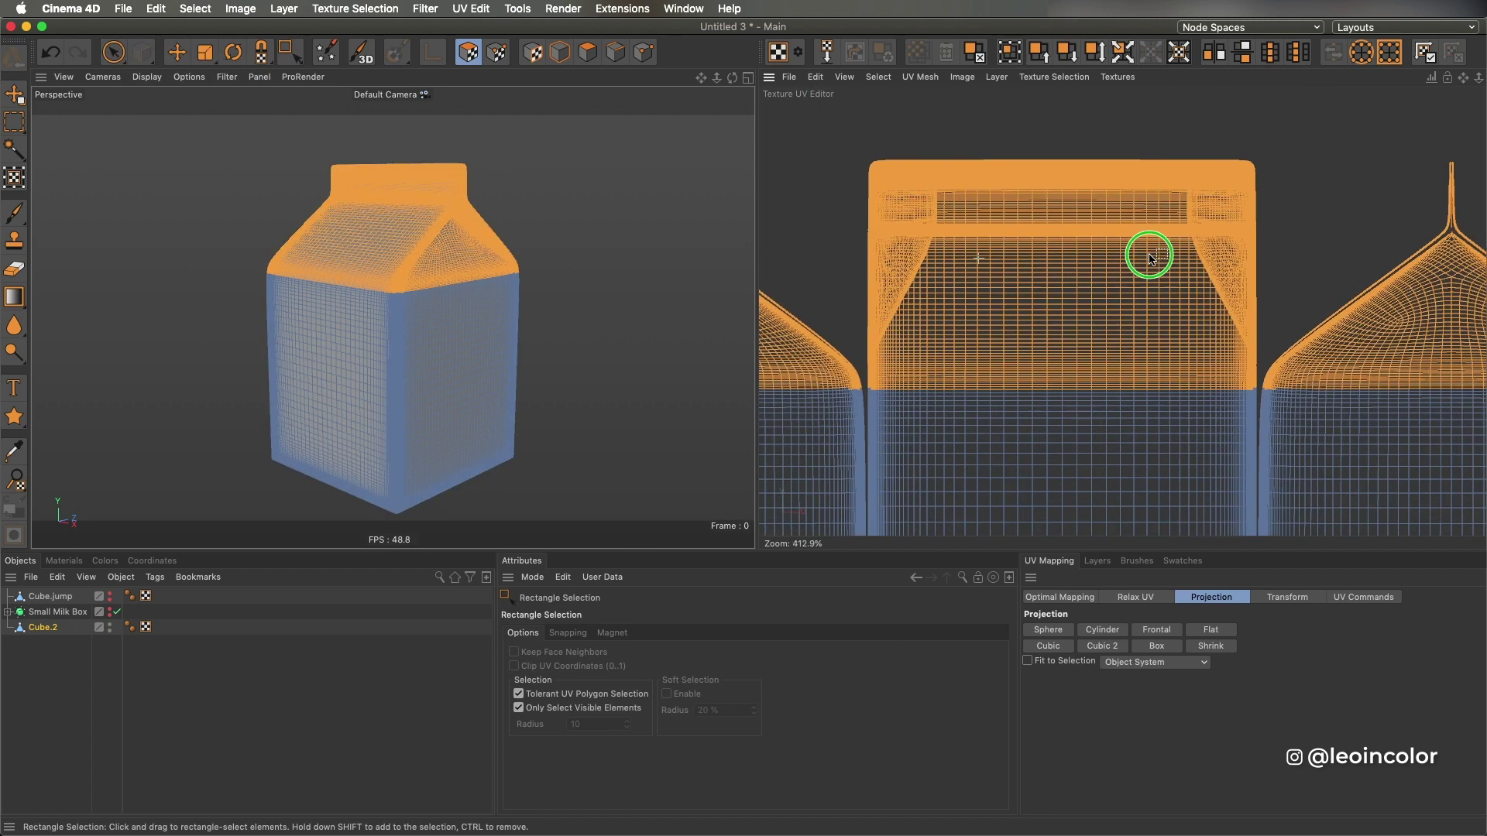
scroll(879, 328, "down", 2)
scroll(879, 329, "up", 1)
- Stretch the selected roof UVs vertically with Non-Uniform Scale and move them to line up with the body UVs
left_click(204, 52)
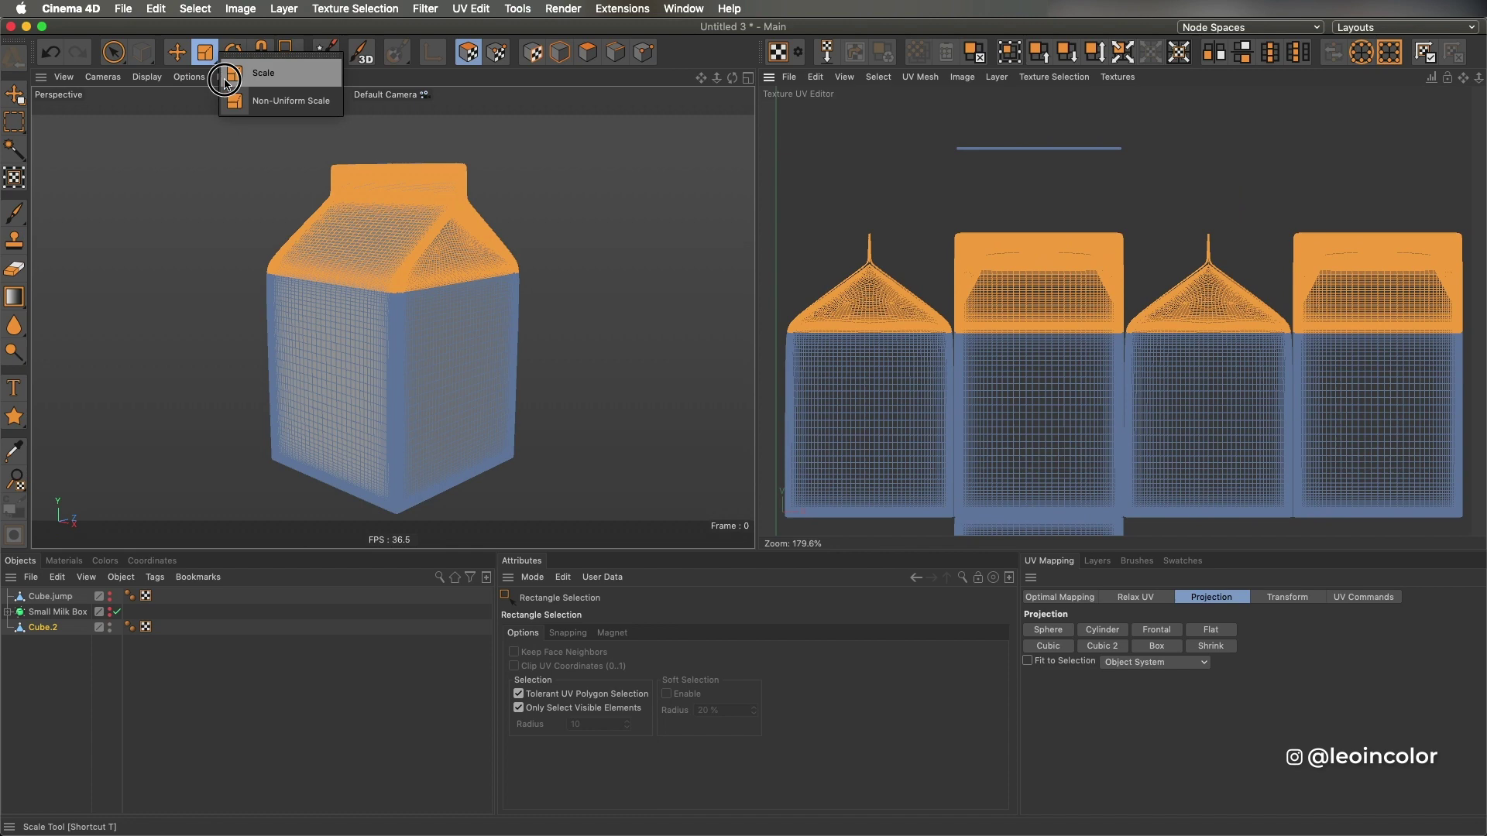
left_click(283, 101)
left_click_drag(1061, 257, 1070, 177)
key("e")
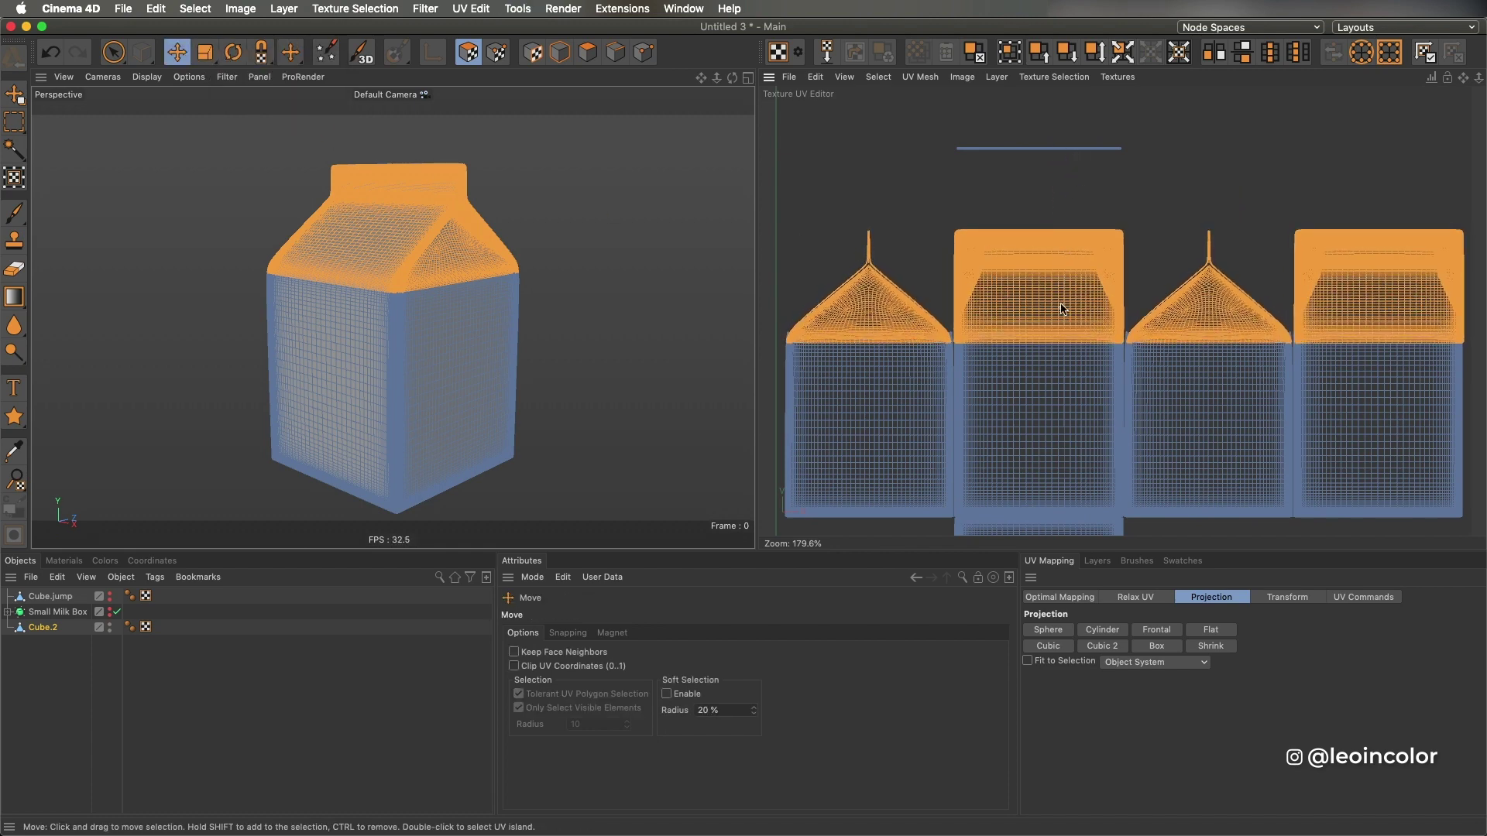
left_click_drag(1064, 304, 1065, 294)
right_click_drag(947, 334, 1278, 319, "alt")
left_click_drag(1048, 257, 1047, 268)
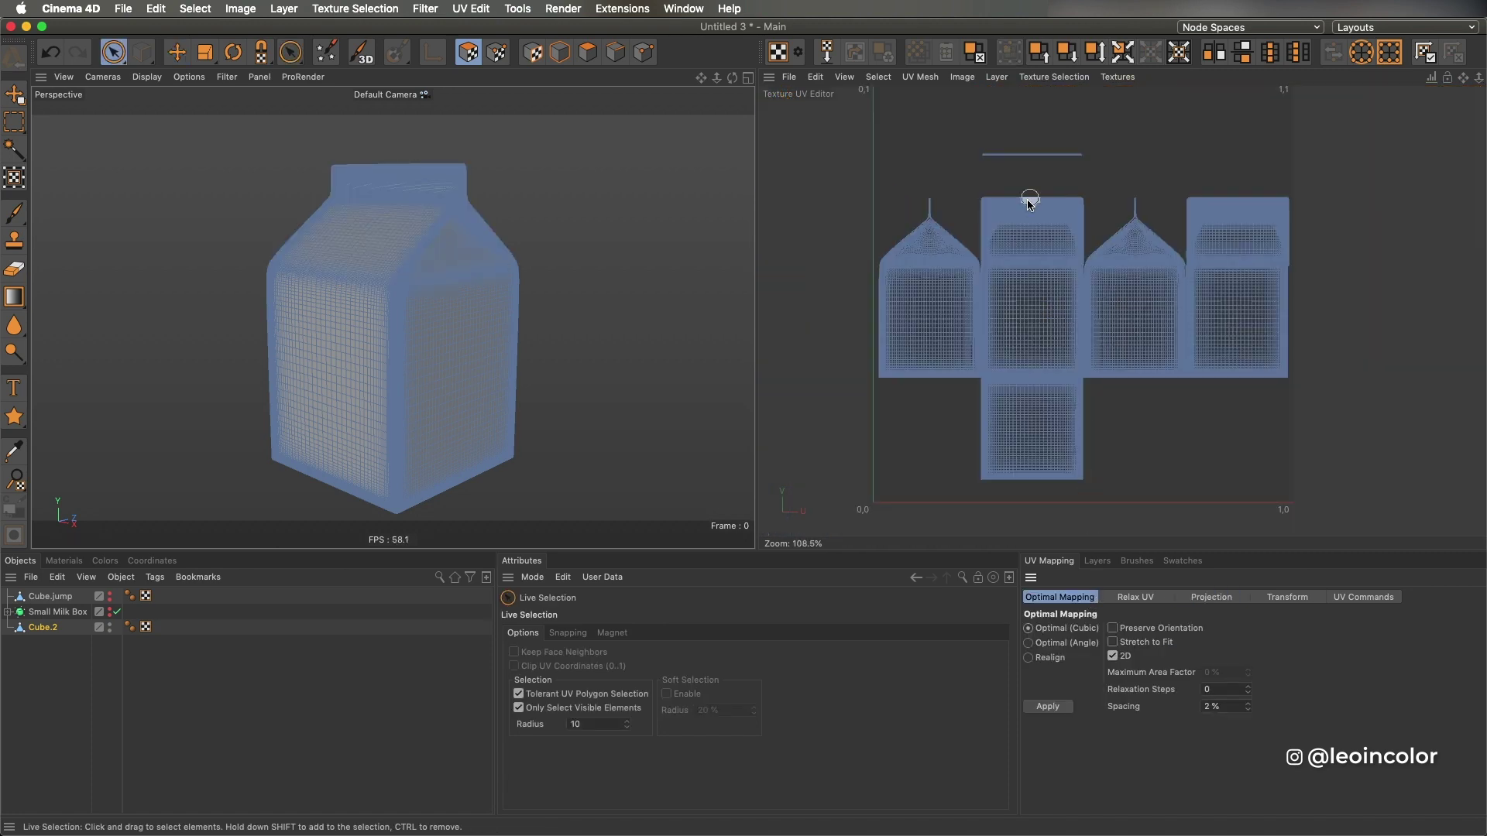
- Create a new default material for the carton's UV texture
left_click(1097, 561)
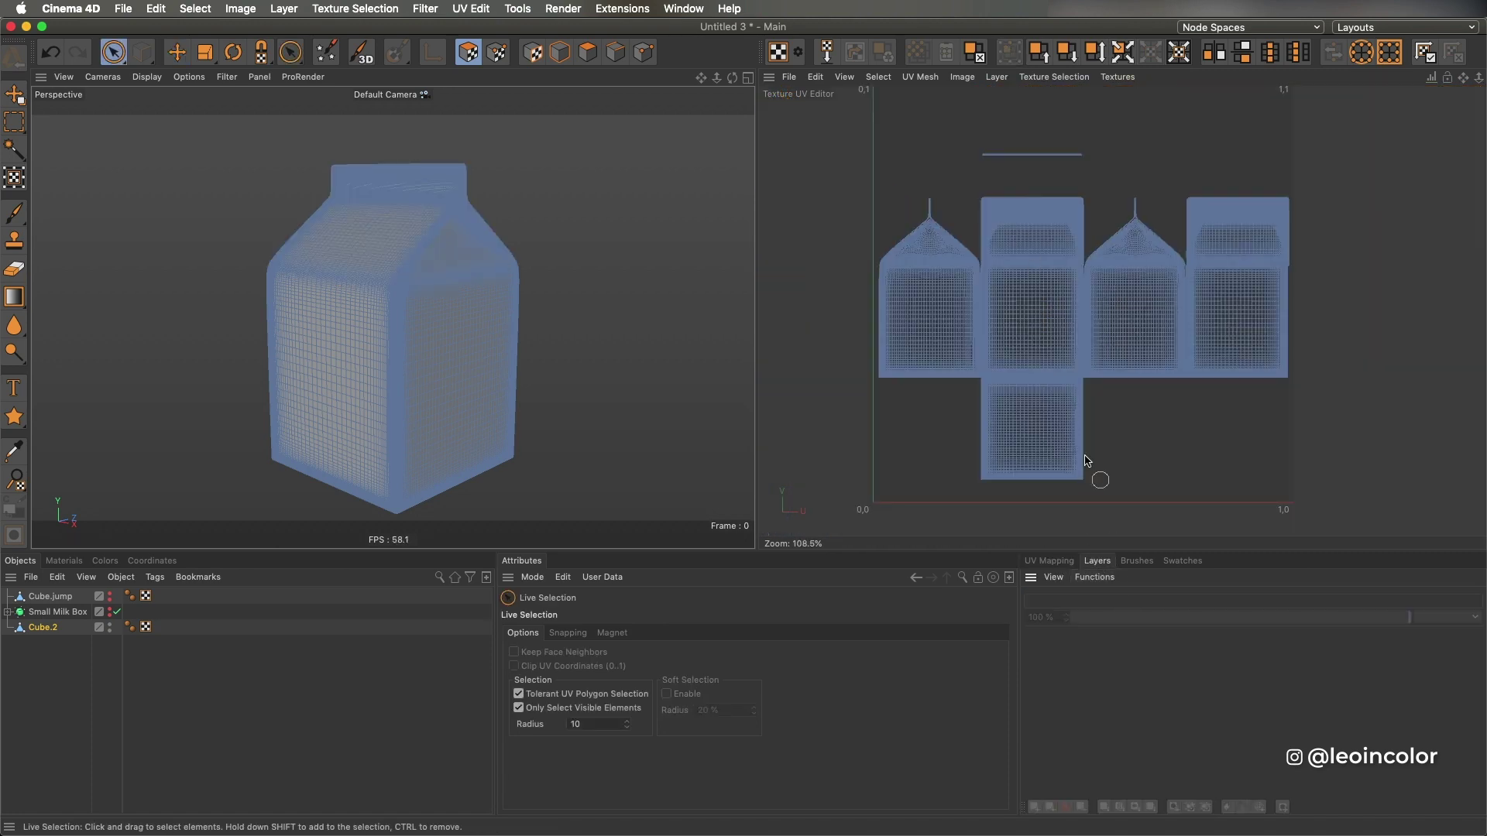
left_click(63, 561)
left_click(37, 577)
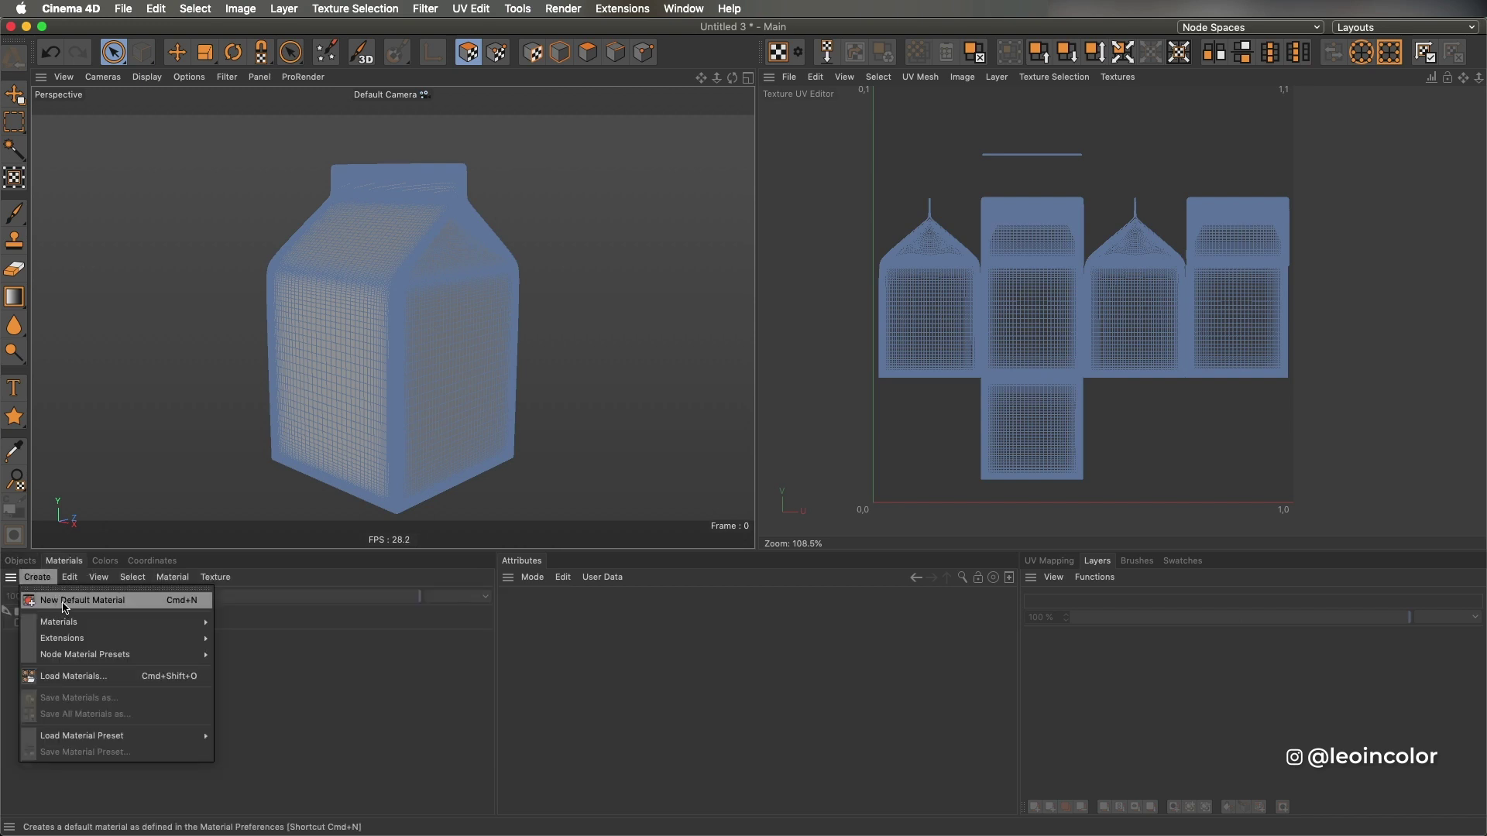
left_click(59, 603)
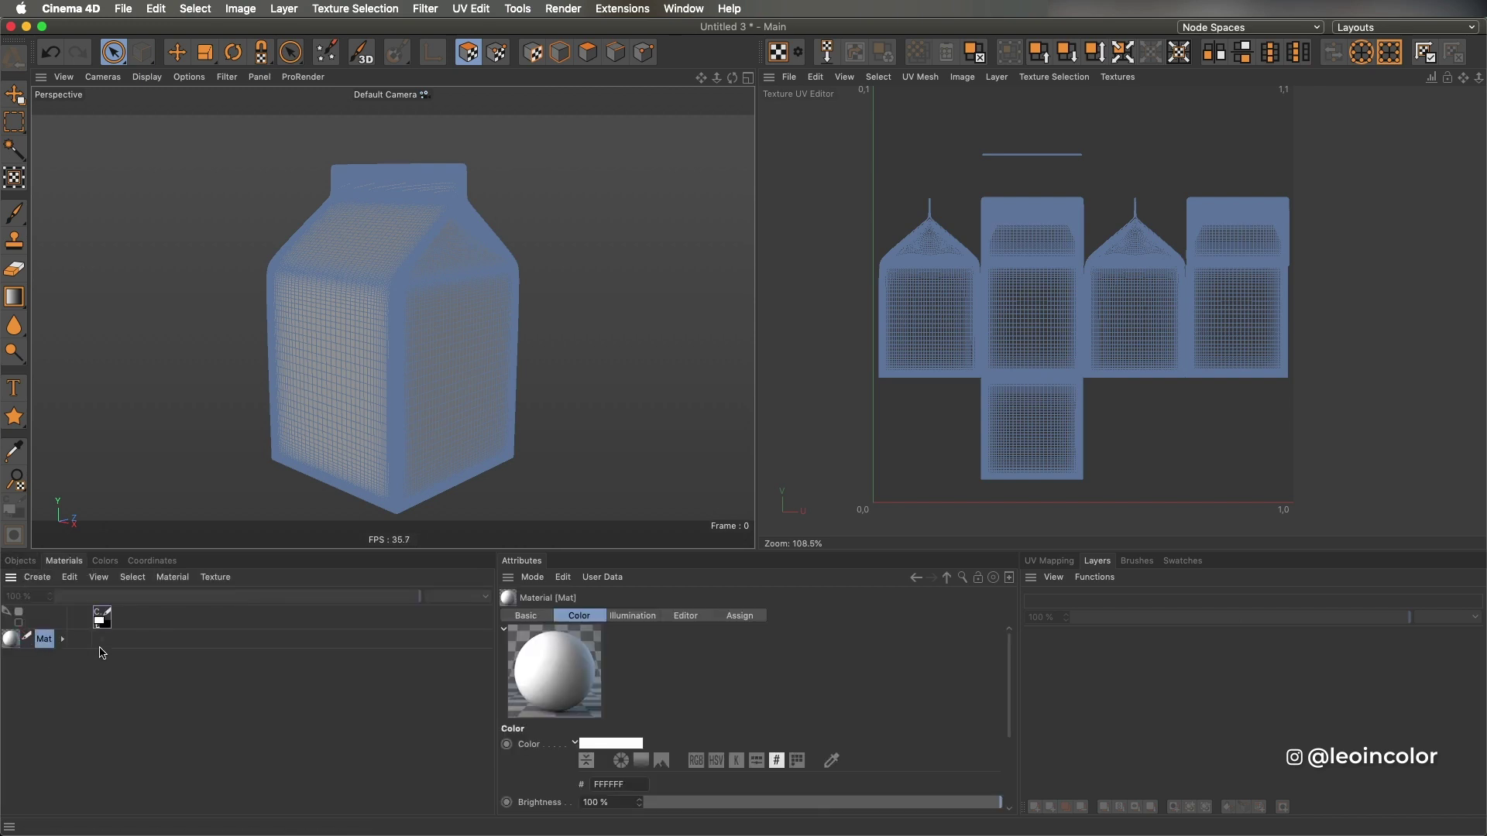
- Add a white 2000 x 2000 pixel, 8-bit RGB texture named Mat_Color_1 to the new material's color channel
left_click(102, 639)
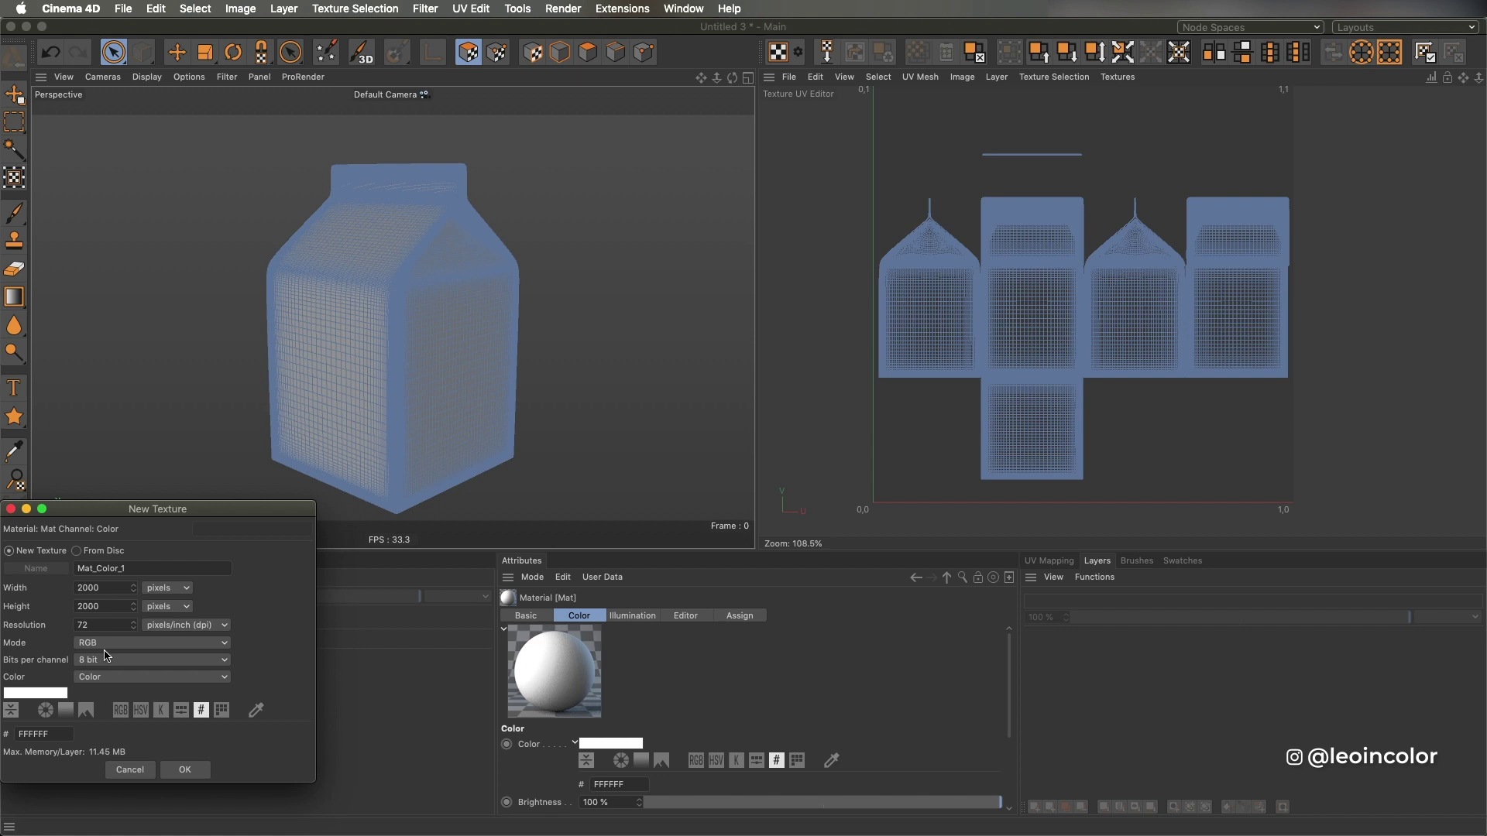
left_click_drag(147, 507, 394, 382)
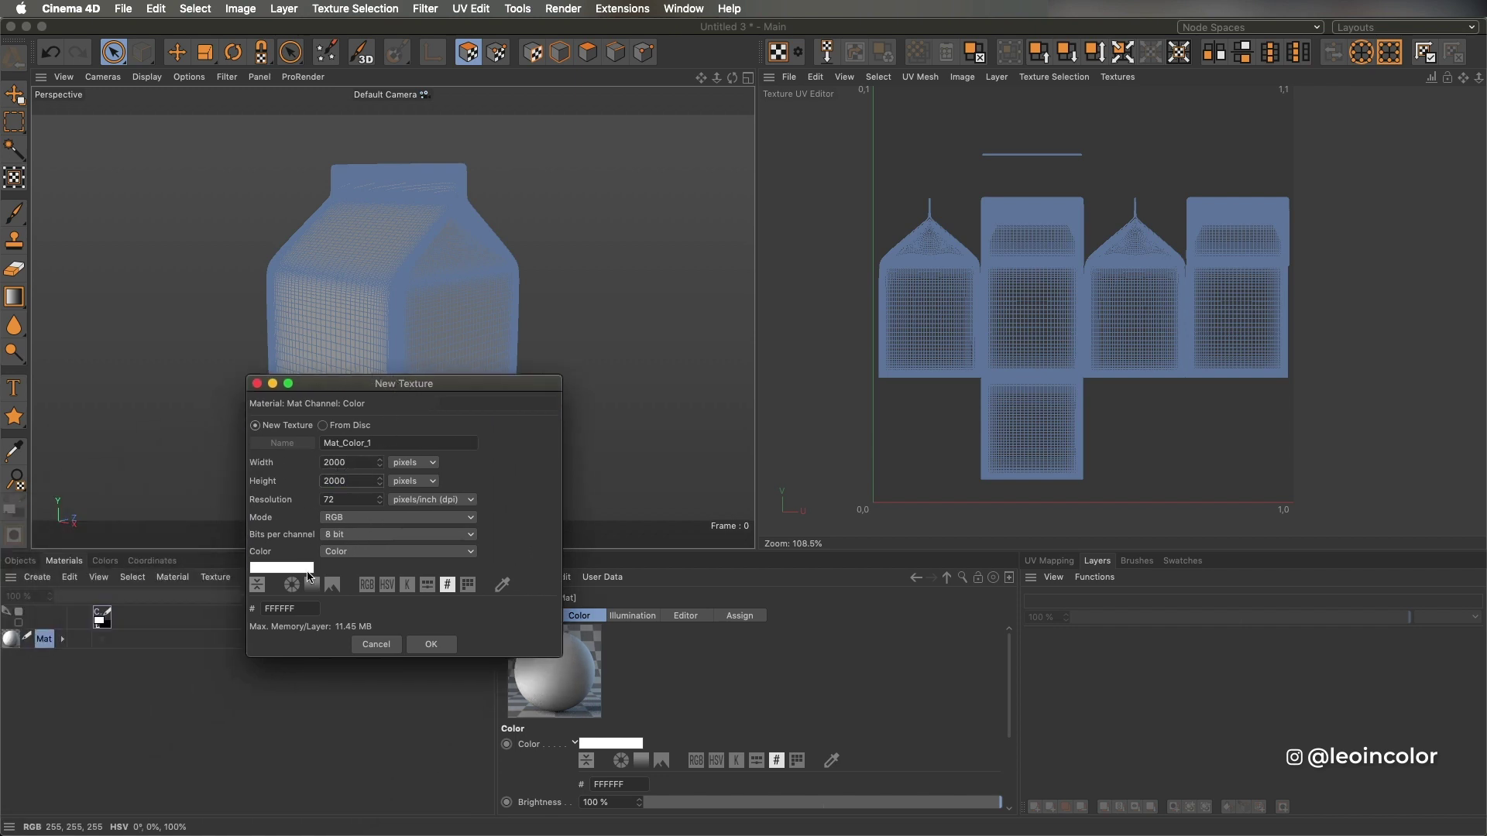
left_click(431, 644)
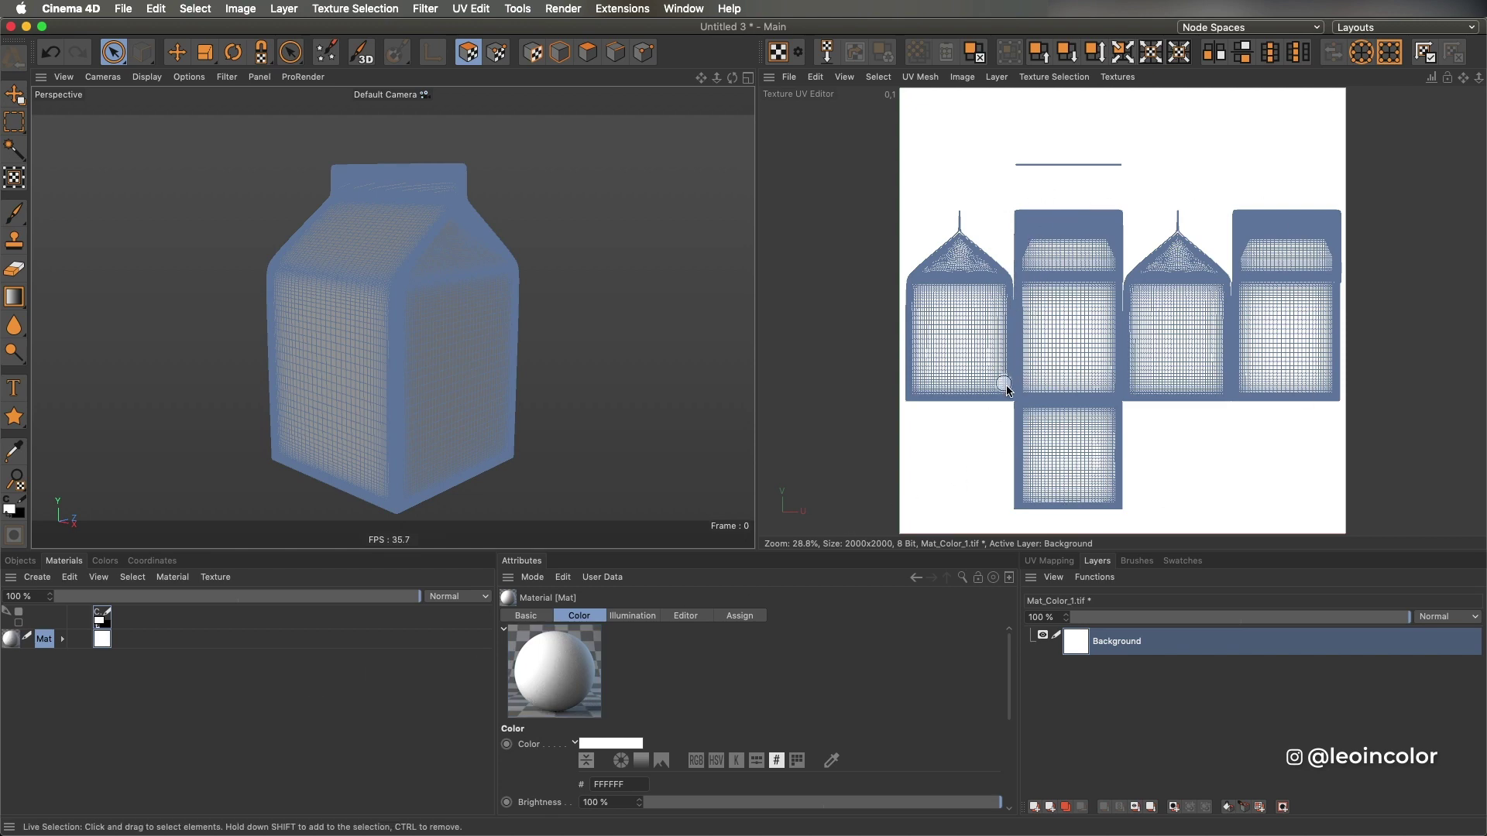
- Select all the UVs and set up a black paint brush with 0 % brightness and size 2
key("ctrl+a")
left_click(105, 561)
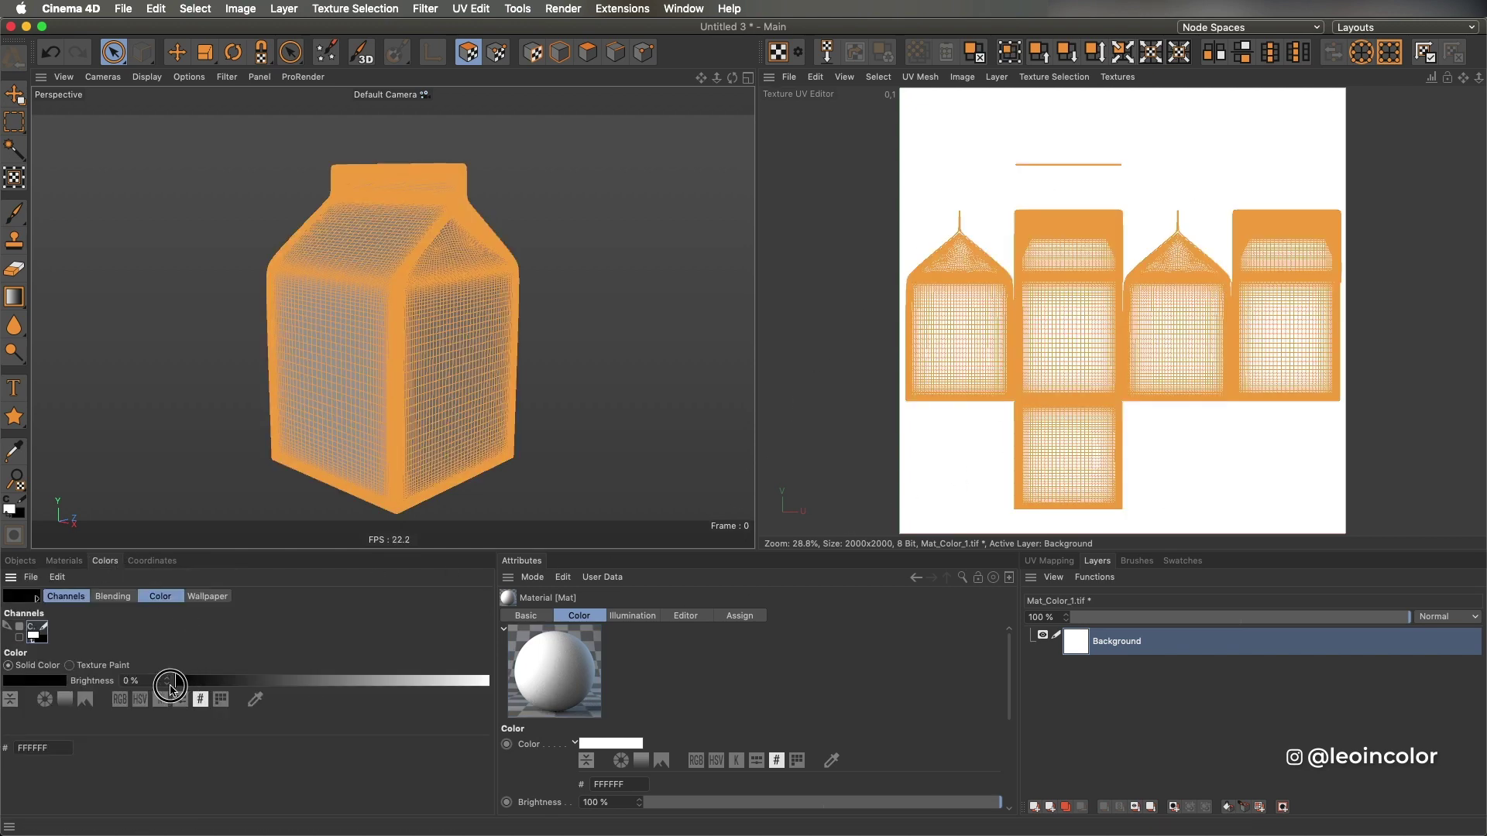
left_click(170, 686)
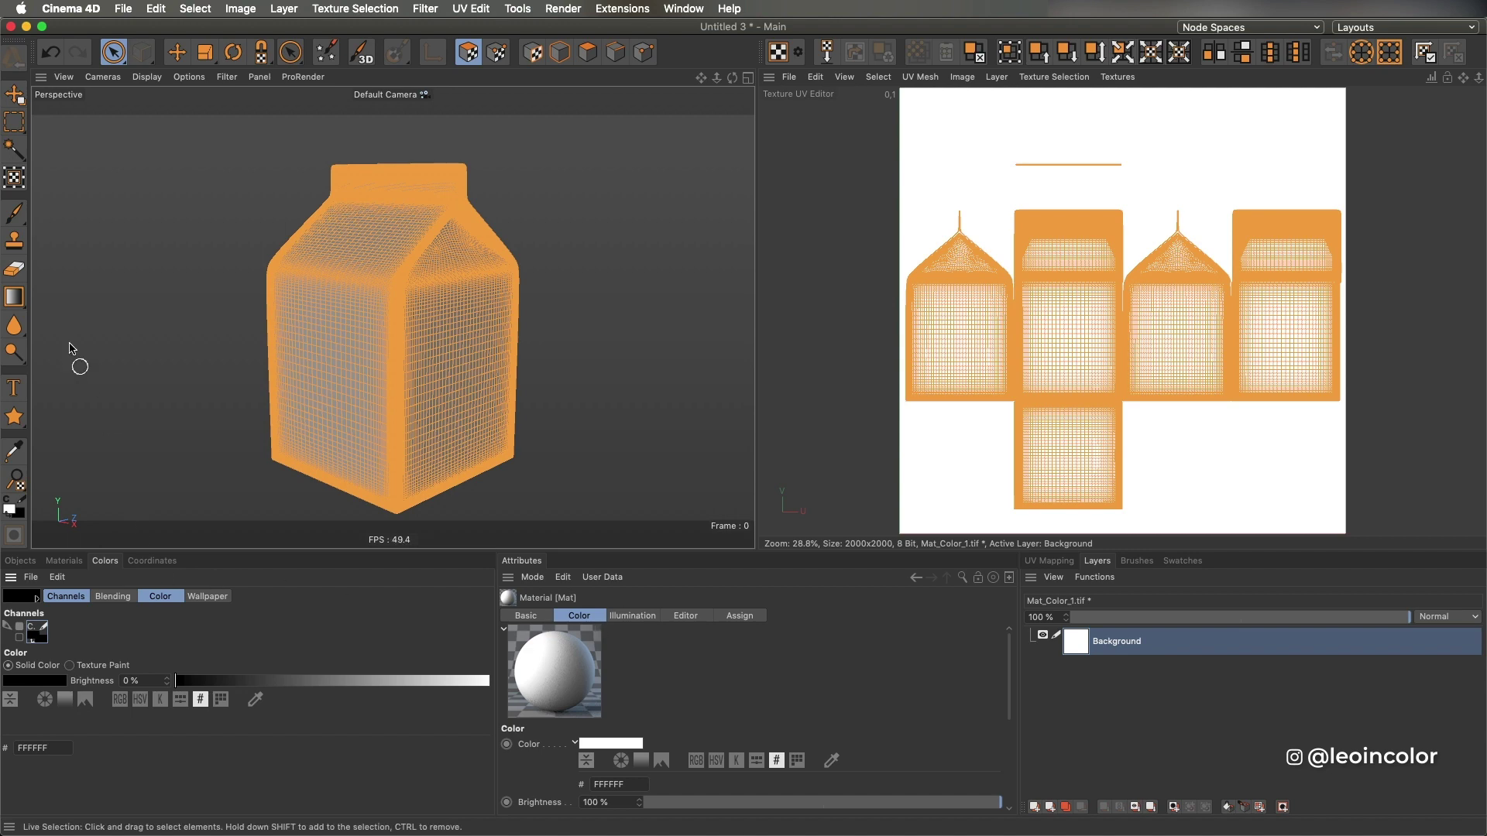
left_click(14, 212)
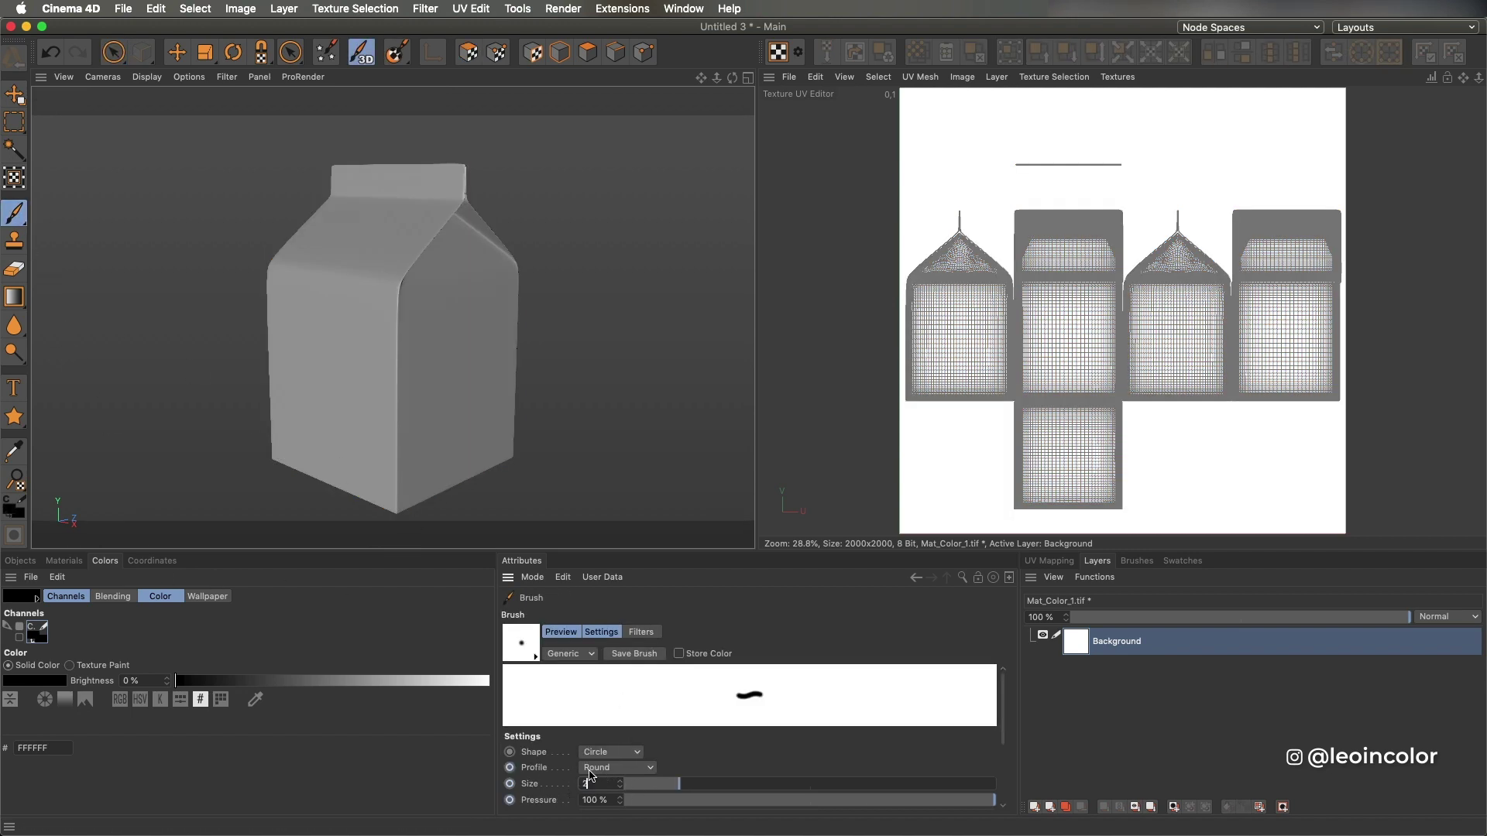
- Create a UV mesh layer above the Background in the Mat_Color_1 texture
left_click(1035, 810)
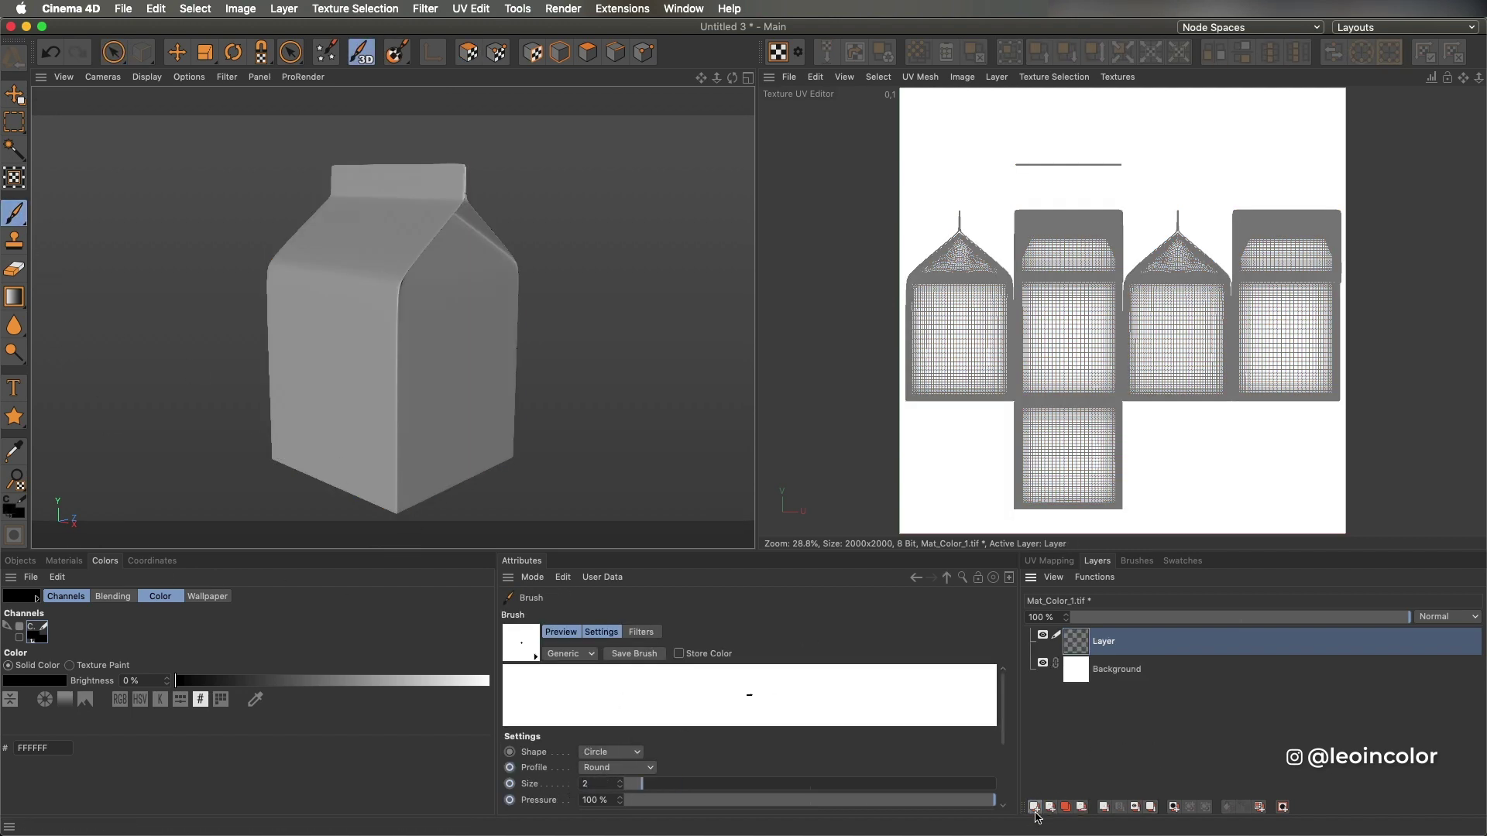
left_click(996, 76)
left_click(999, 80)
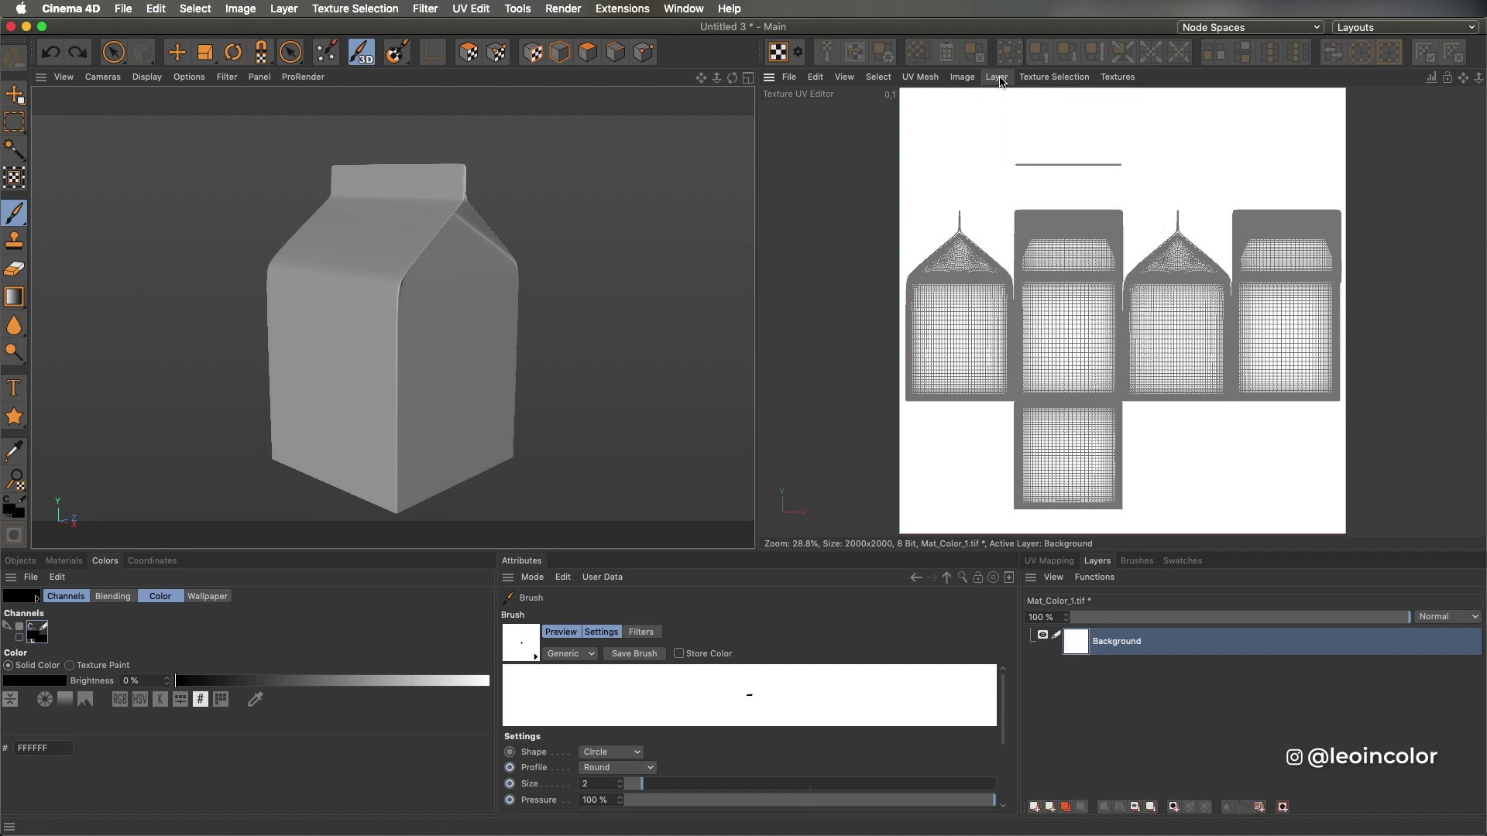
left_click(999, 80)
left_click(1057, 327)
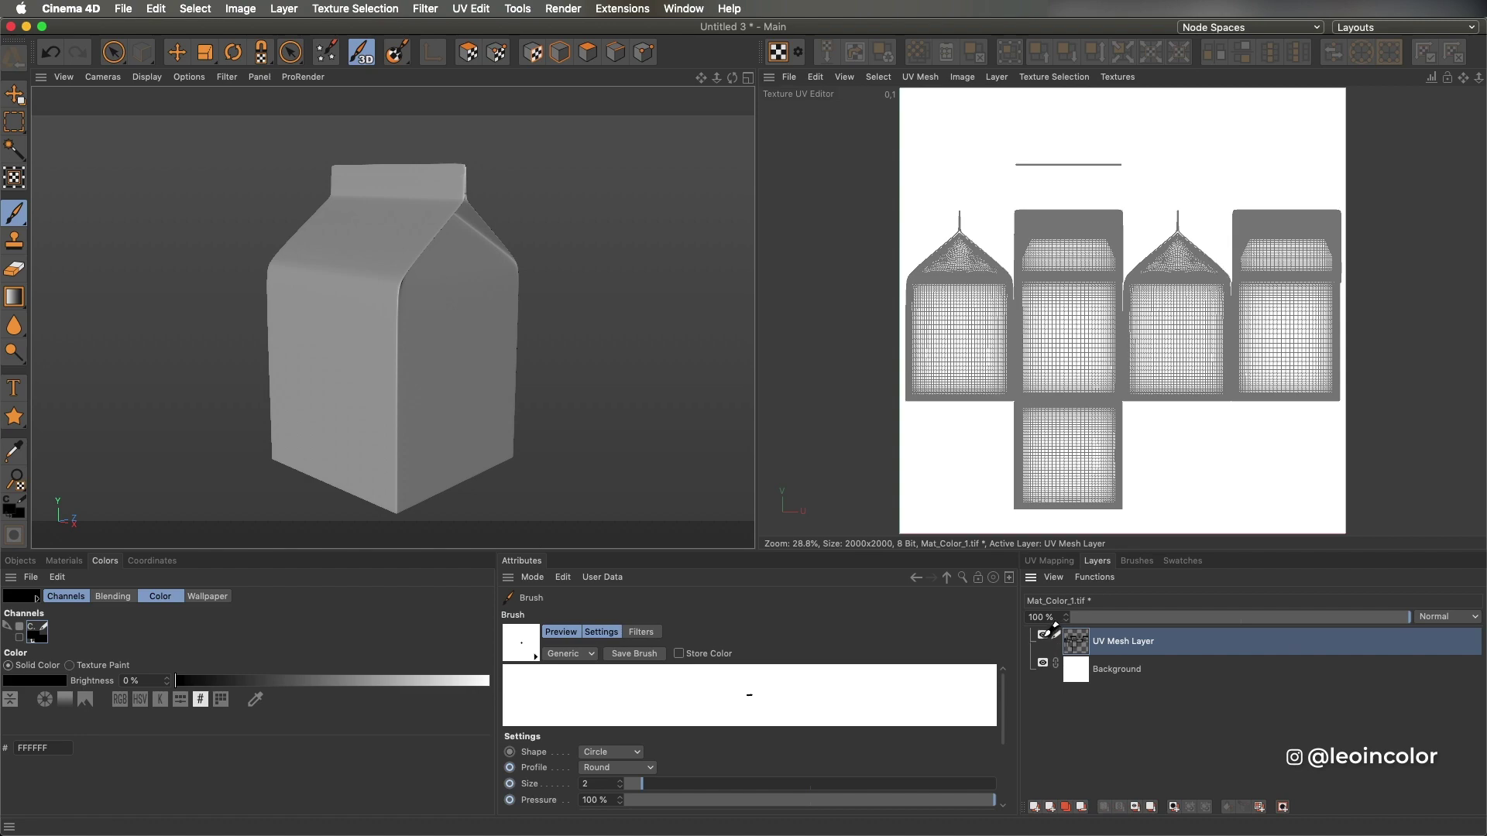
- Examine the line detail of the UV Mesh Layer up close, toggling its visibility off and on
scroll(1072, 256, "up", 10)
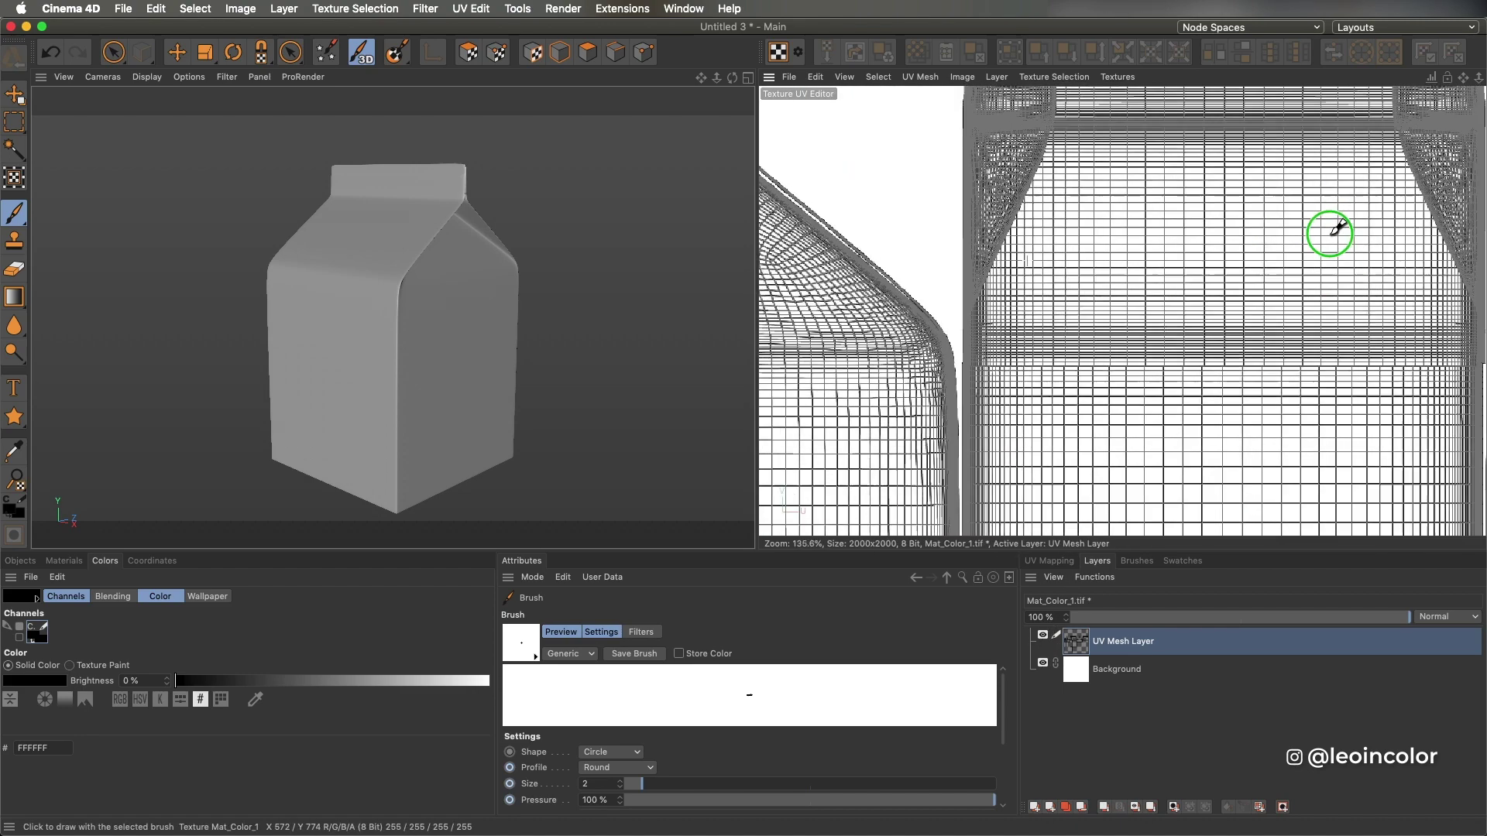
left_click(1043, 637)
left_click(1042, 636)
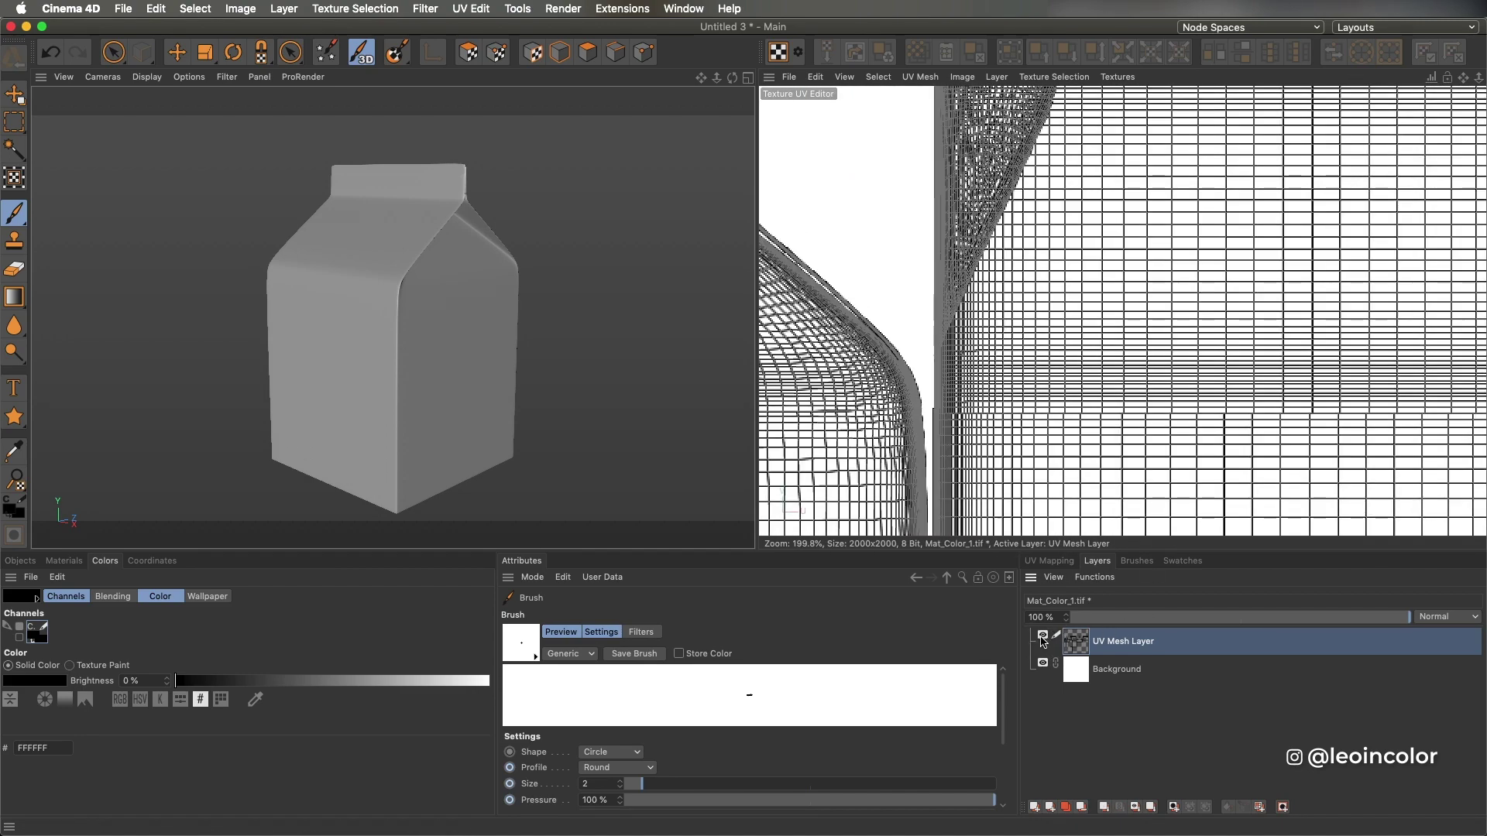
left_click(1042, 636)
left_click(1042, 636)
scroll(1139, 398, "down", 7)
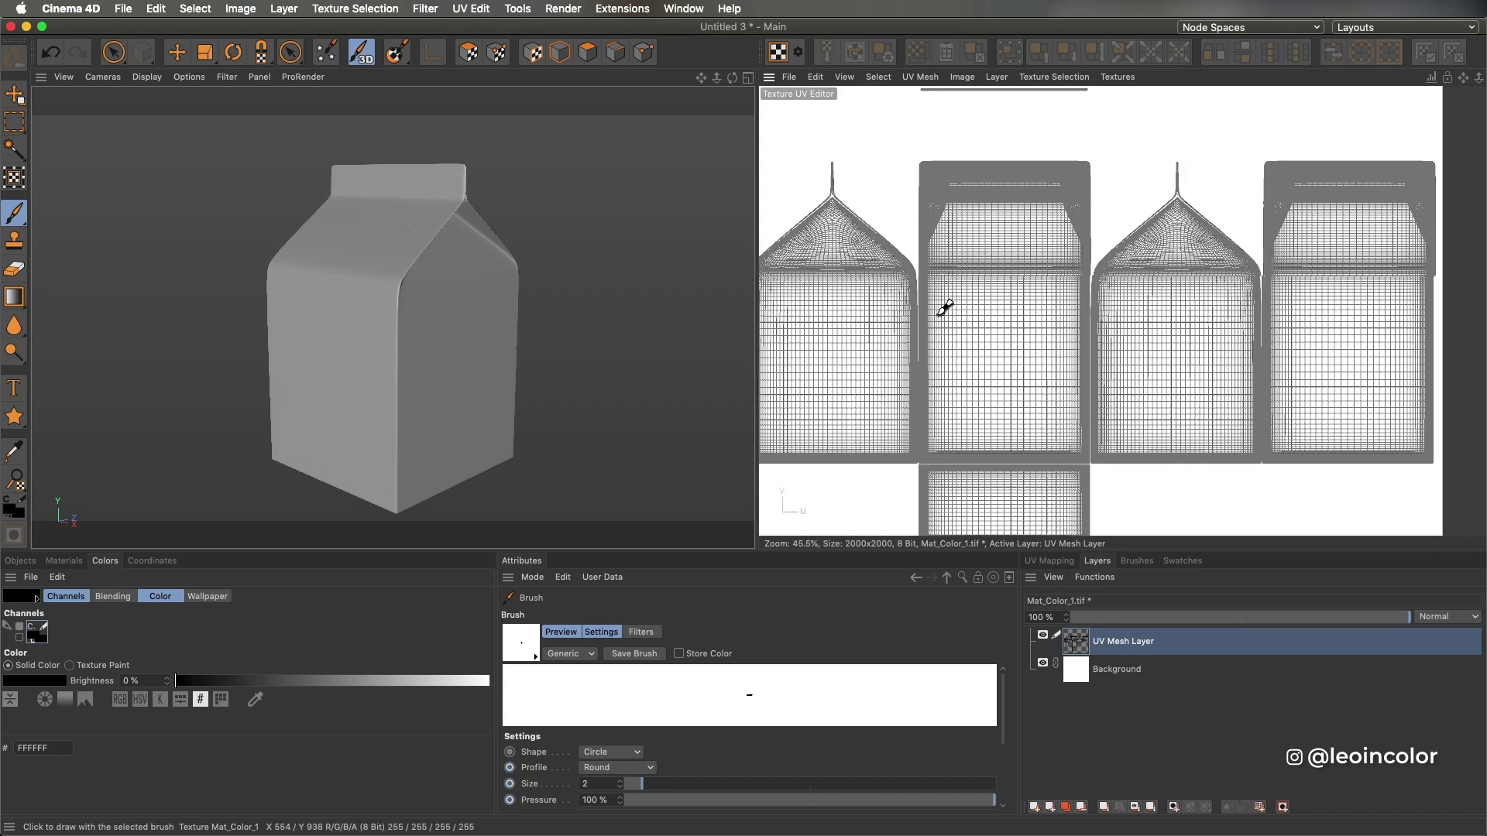
scroll(1054, 343, "down", 3)
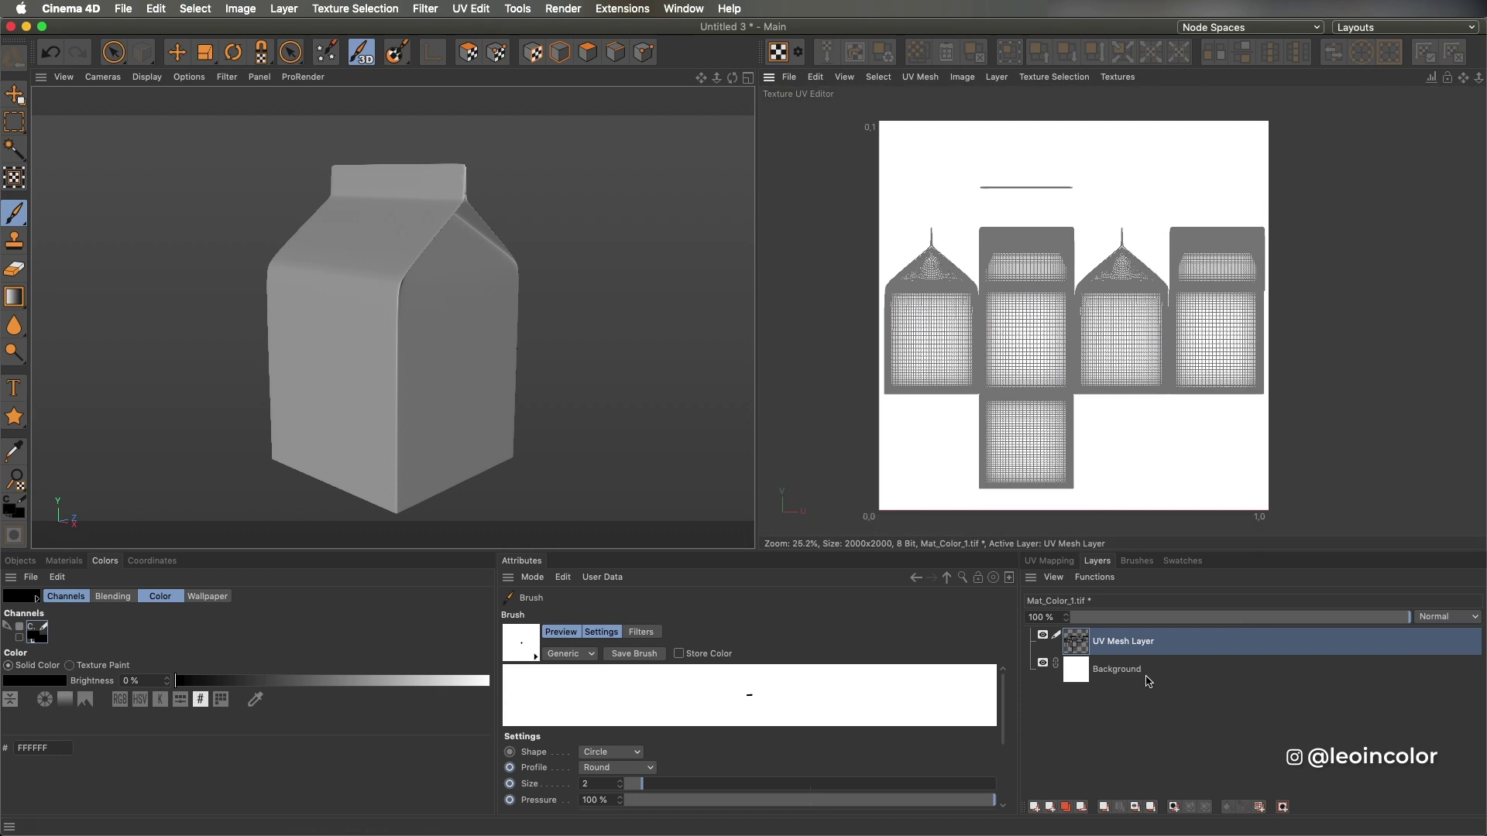
- Save the texture with its UV Mesh Layer as a new file in PSD format
left_click(789, 77)
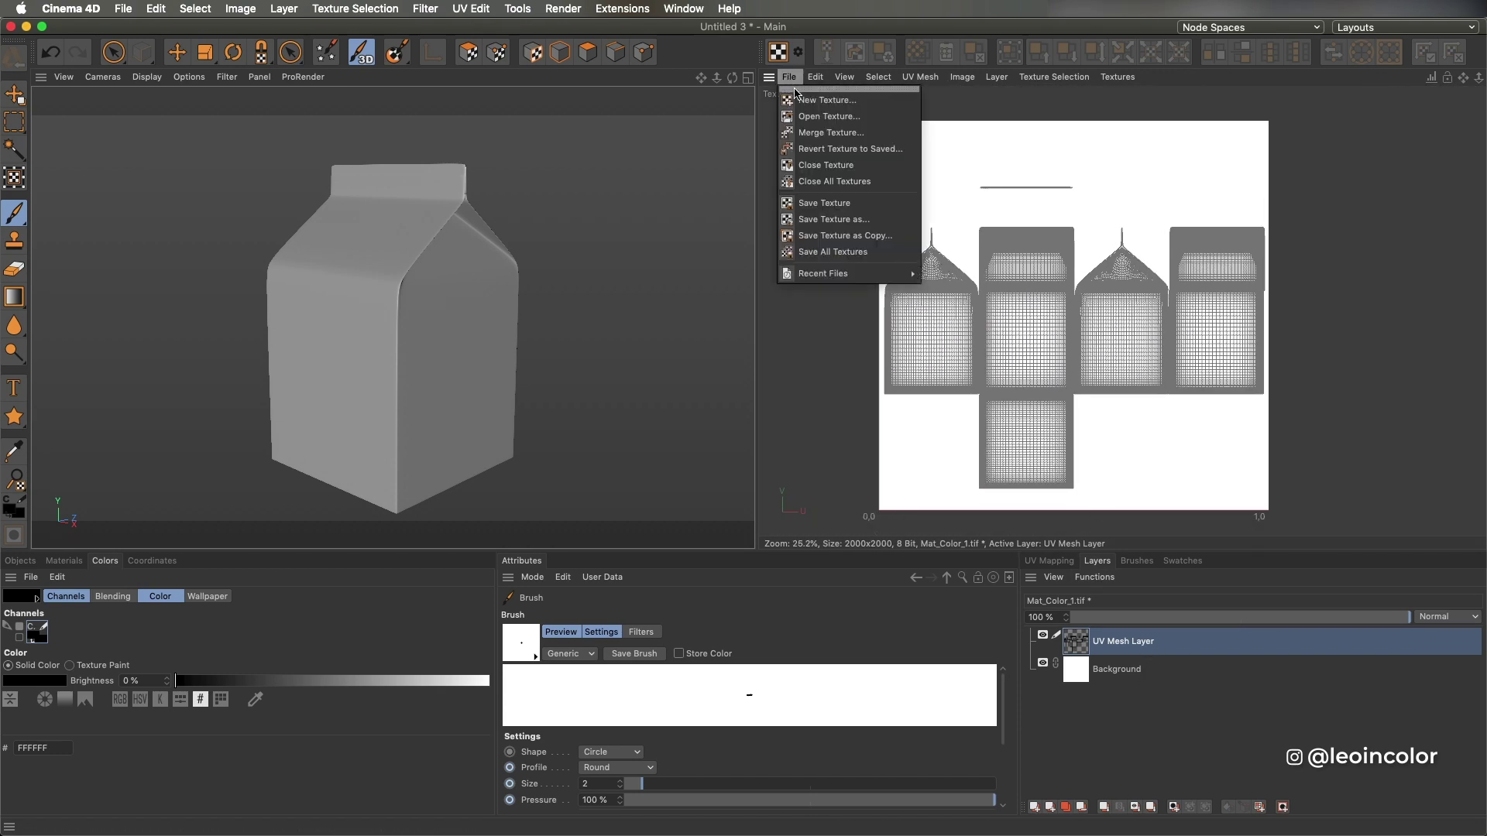
left_click(858, 220)
left_click(855, 180)
left_click(854, 232)
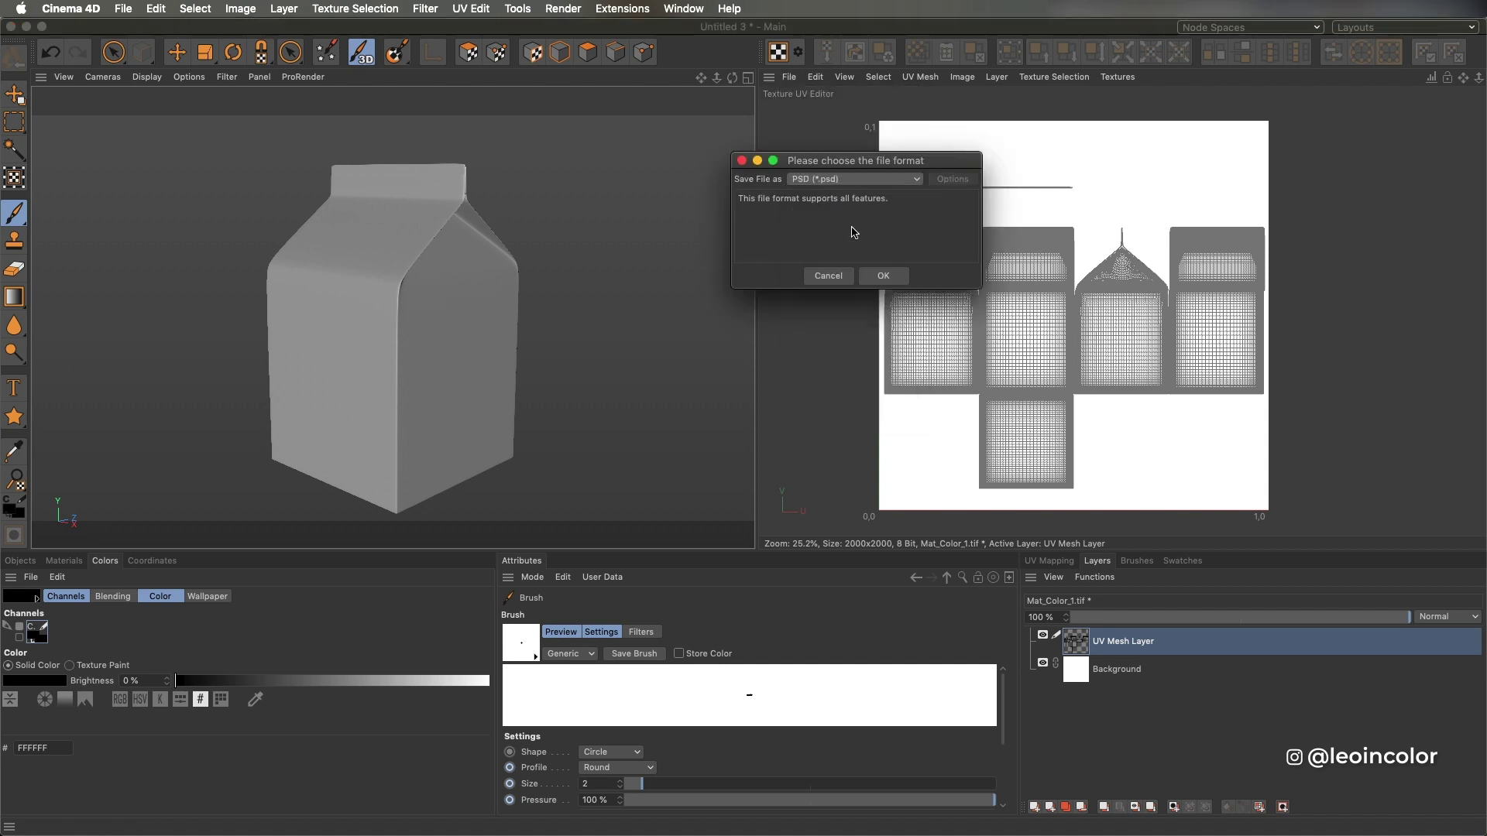
left_click(880, 276)
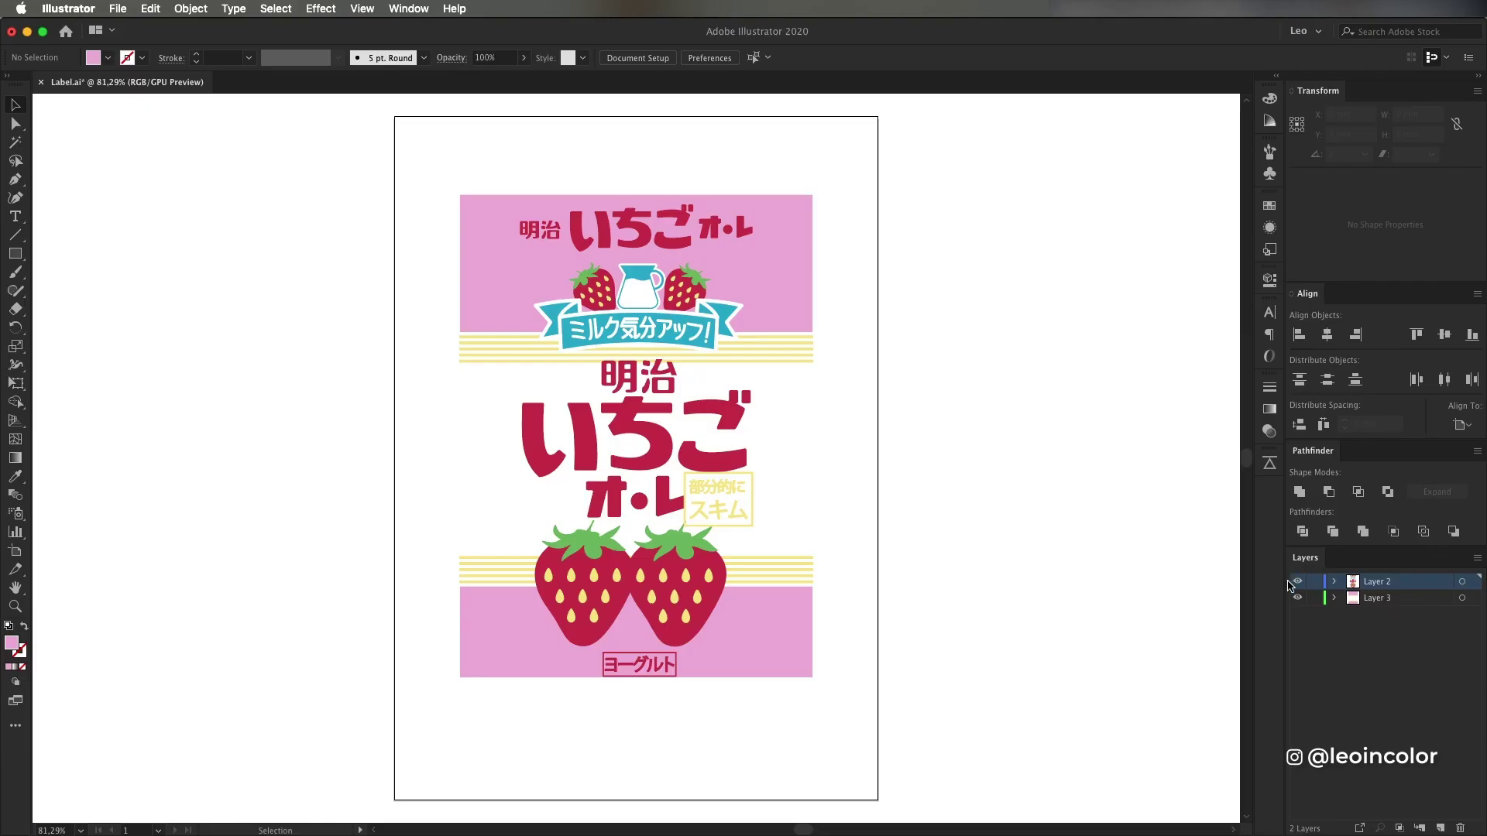
- Switch to Illustrator and examine the Label.ai artwork, hiding and reshowing Layer 2 and checking the outlines up close
left_click(1299, 582)
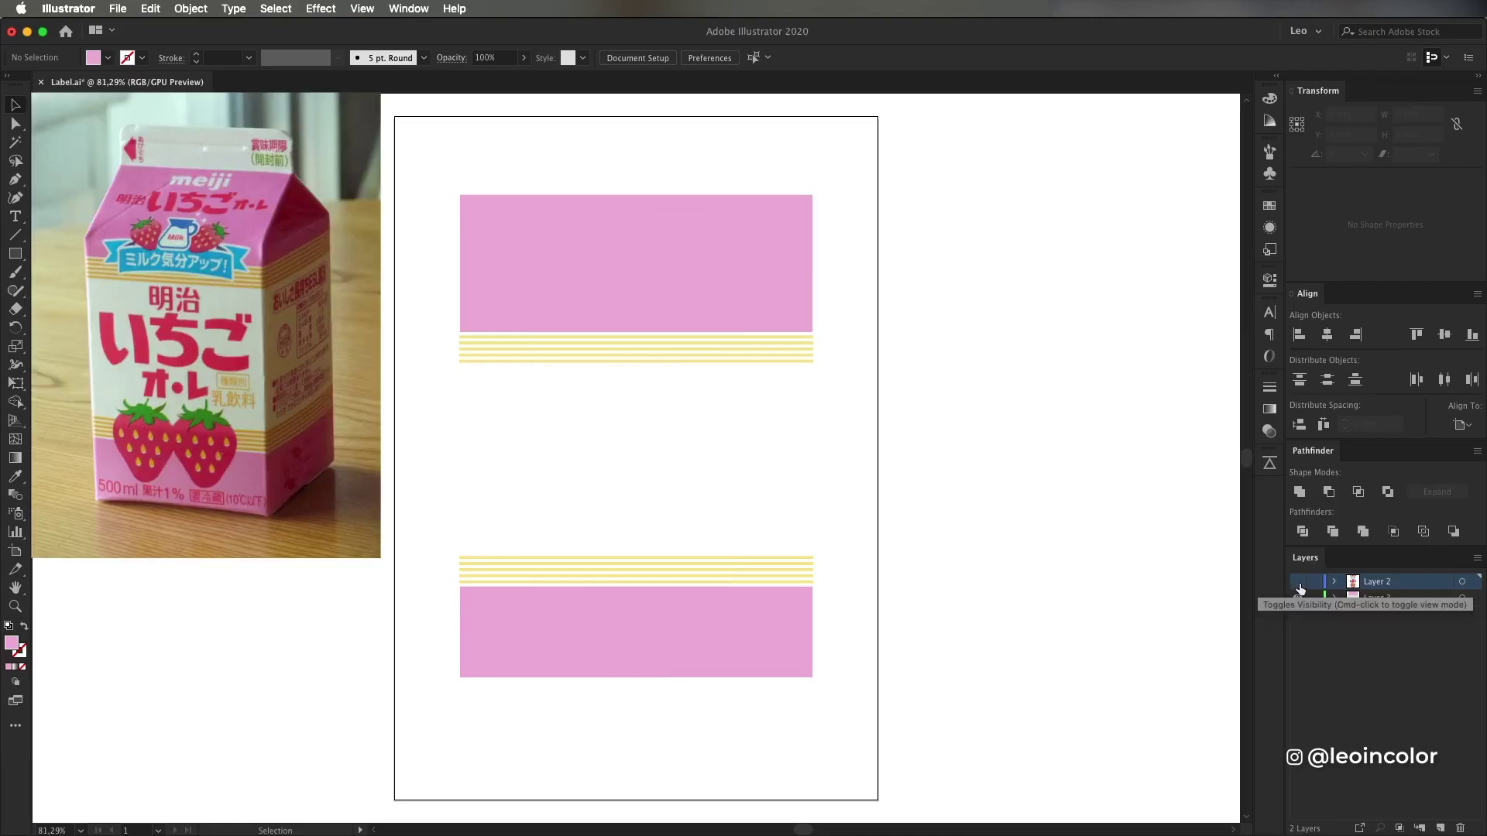
left_click(1300, 583)
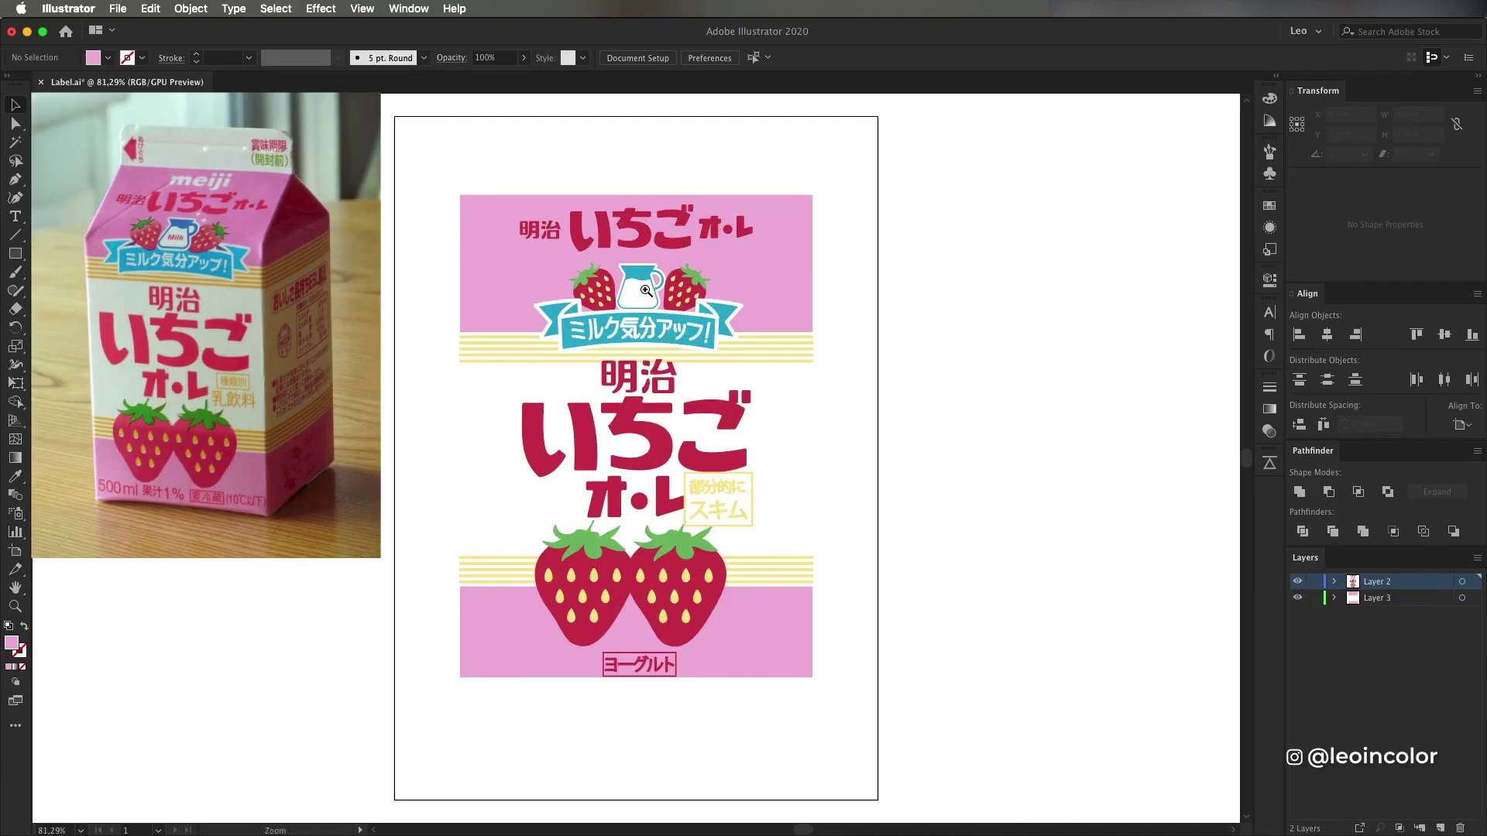
left_click_drag(646, 290, 863, 284, "super")
key("super+y")
key("super+y")
- Try moving individual label artwork pieces such as the milk jug and strawberry, undoing each move
double_click(630, 292)
left_click_drag(630, 292, 933, 375)
key("super+z")
left_click_drag(762, 275, 943, 298)
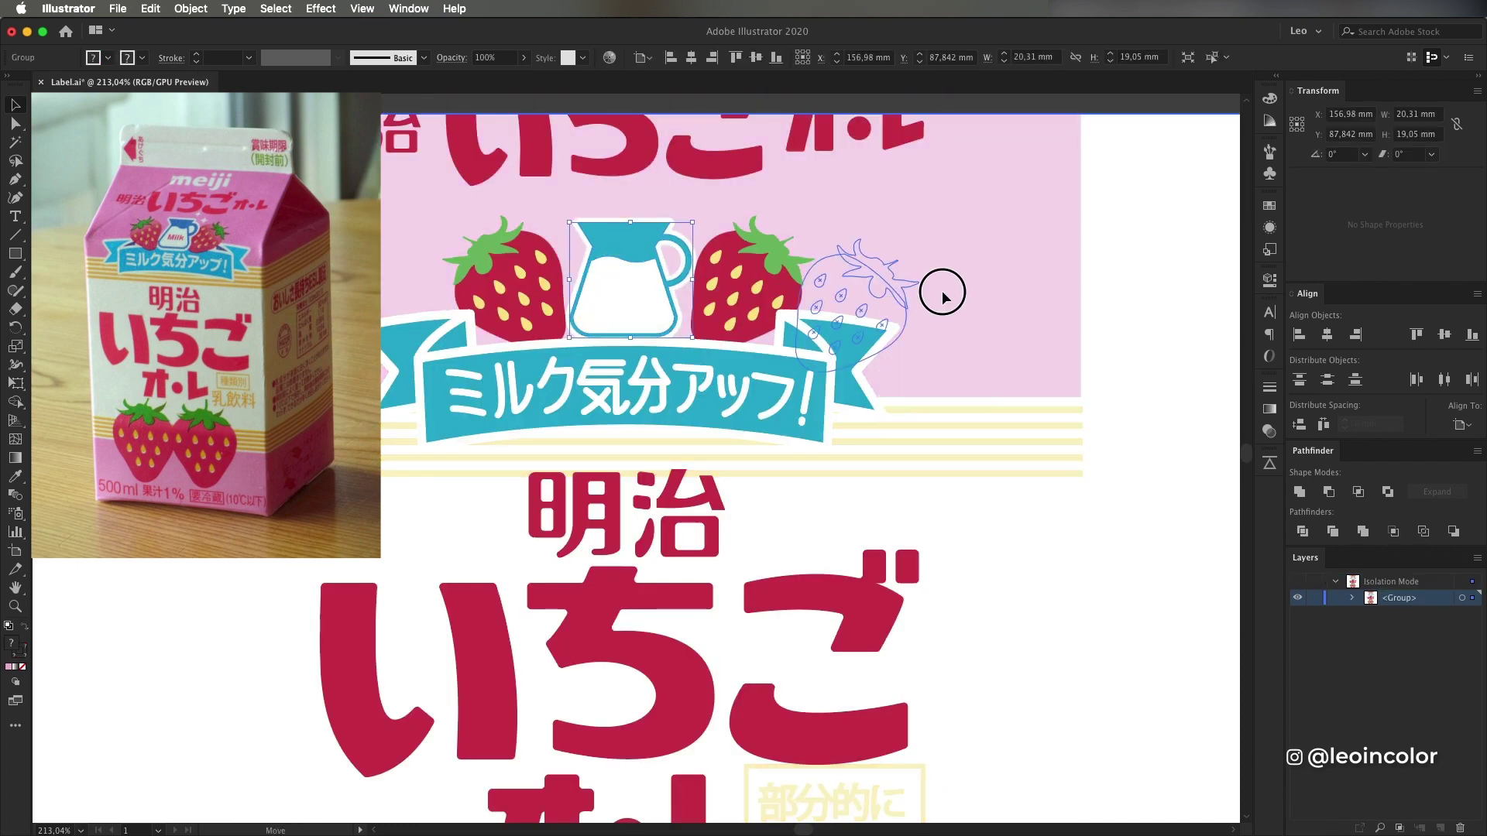
key("super+z")
left_click_drag(772, 367, 1104, 372)
key("super+z")
left_click_drag(529, 618, 517, 622)
key("super+z")
left_click_drag(643, 559, 490, 554, "super")
key("super+0")
left_click(927, 638)
- Switch to MilkBox.psd in Photoshop, show the Vector Smart Object layer and set the UV Mesh Layer's opacity to 10%
left_click(1314, 315)
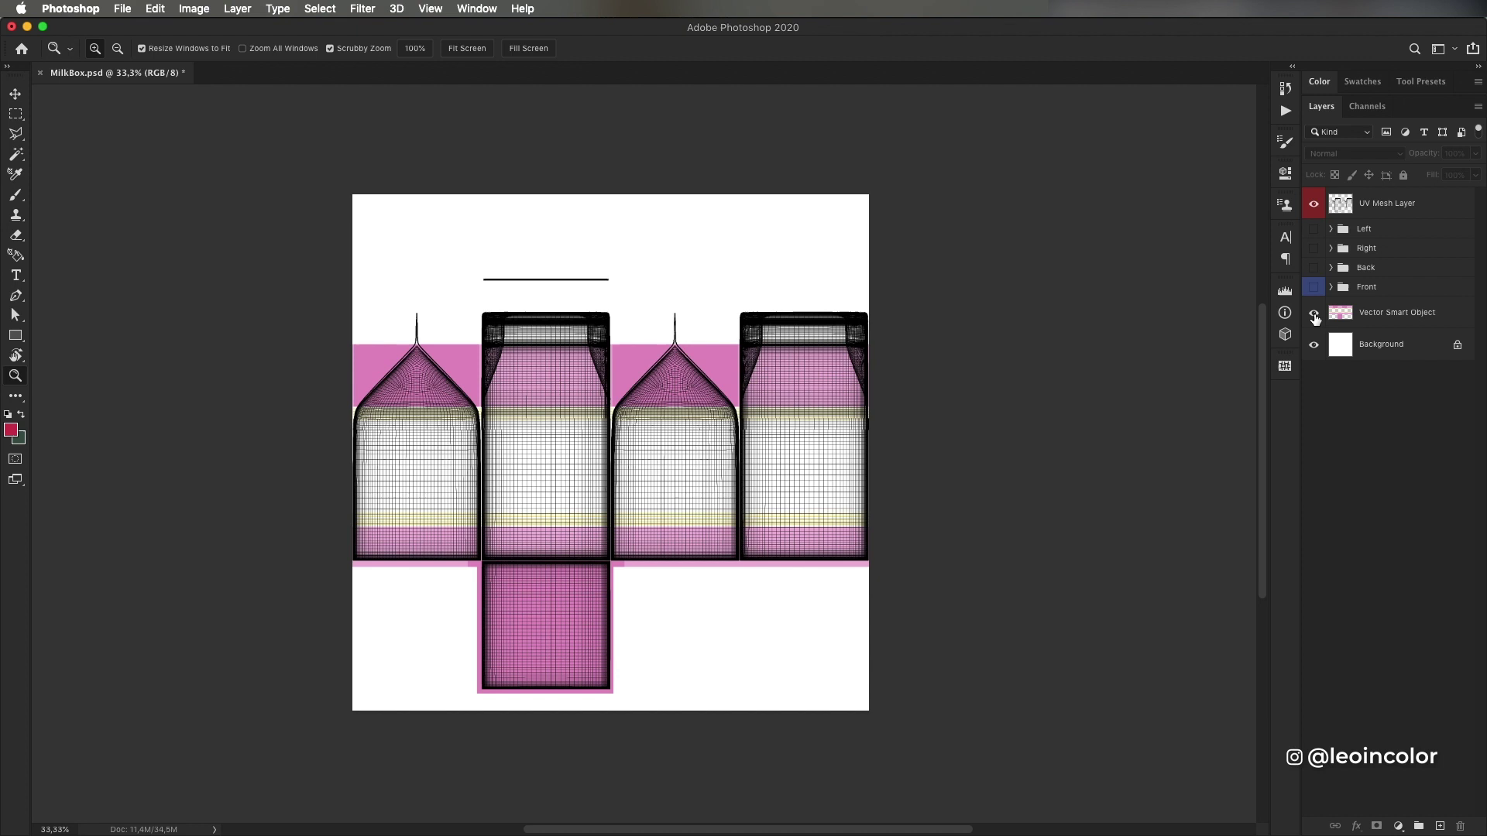
left_click(1360, 209)
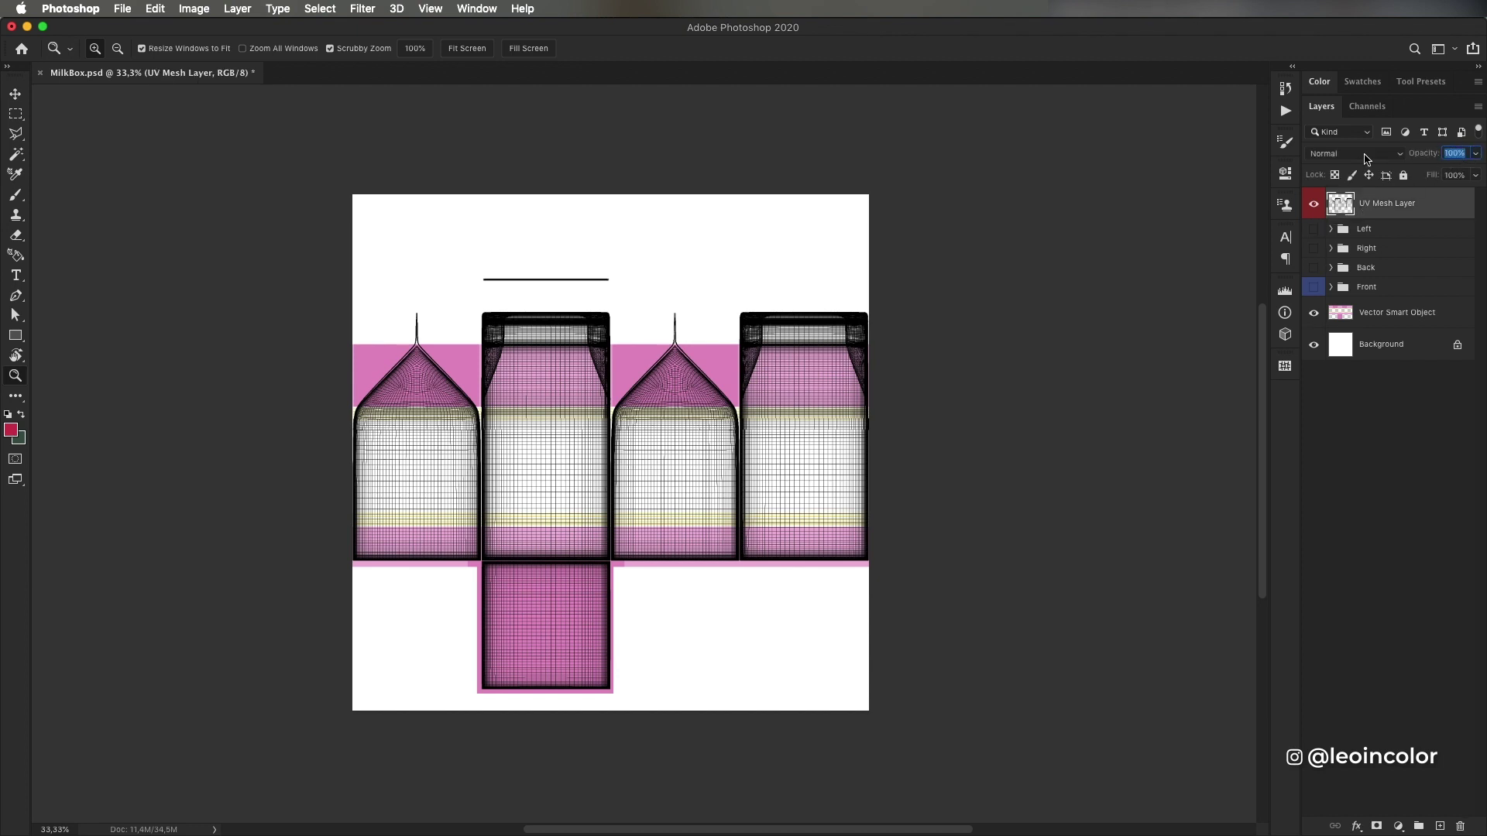
type("10")
key("Return")
left_click_drag(602, 420, 709, 427)
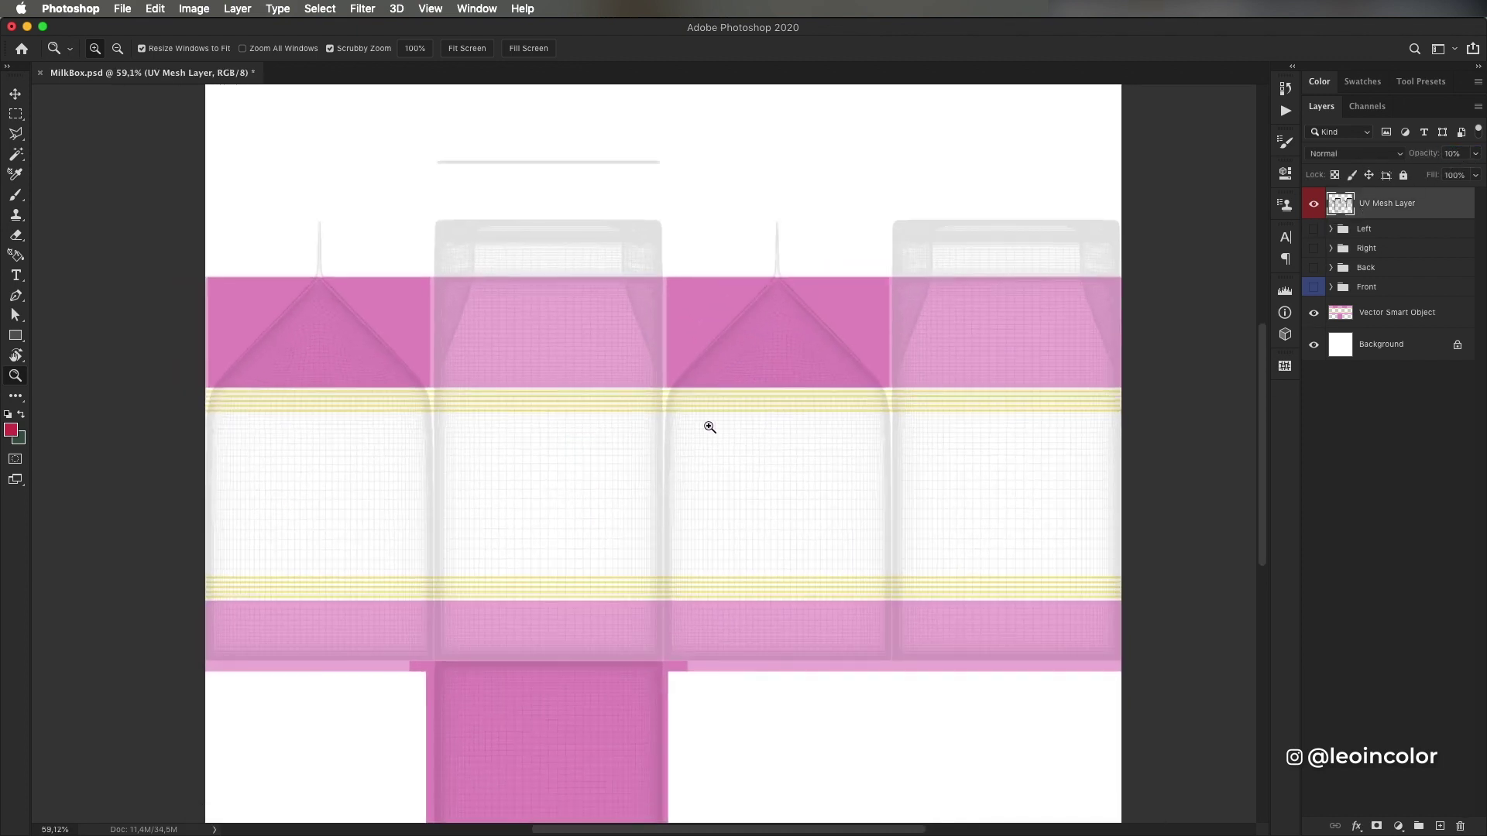
- Show the Front group's label artwork and the Back group on the unwrapped carton
left_click(1331, 288)
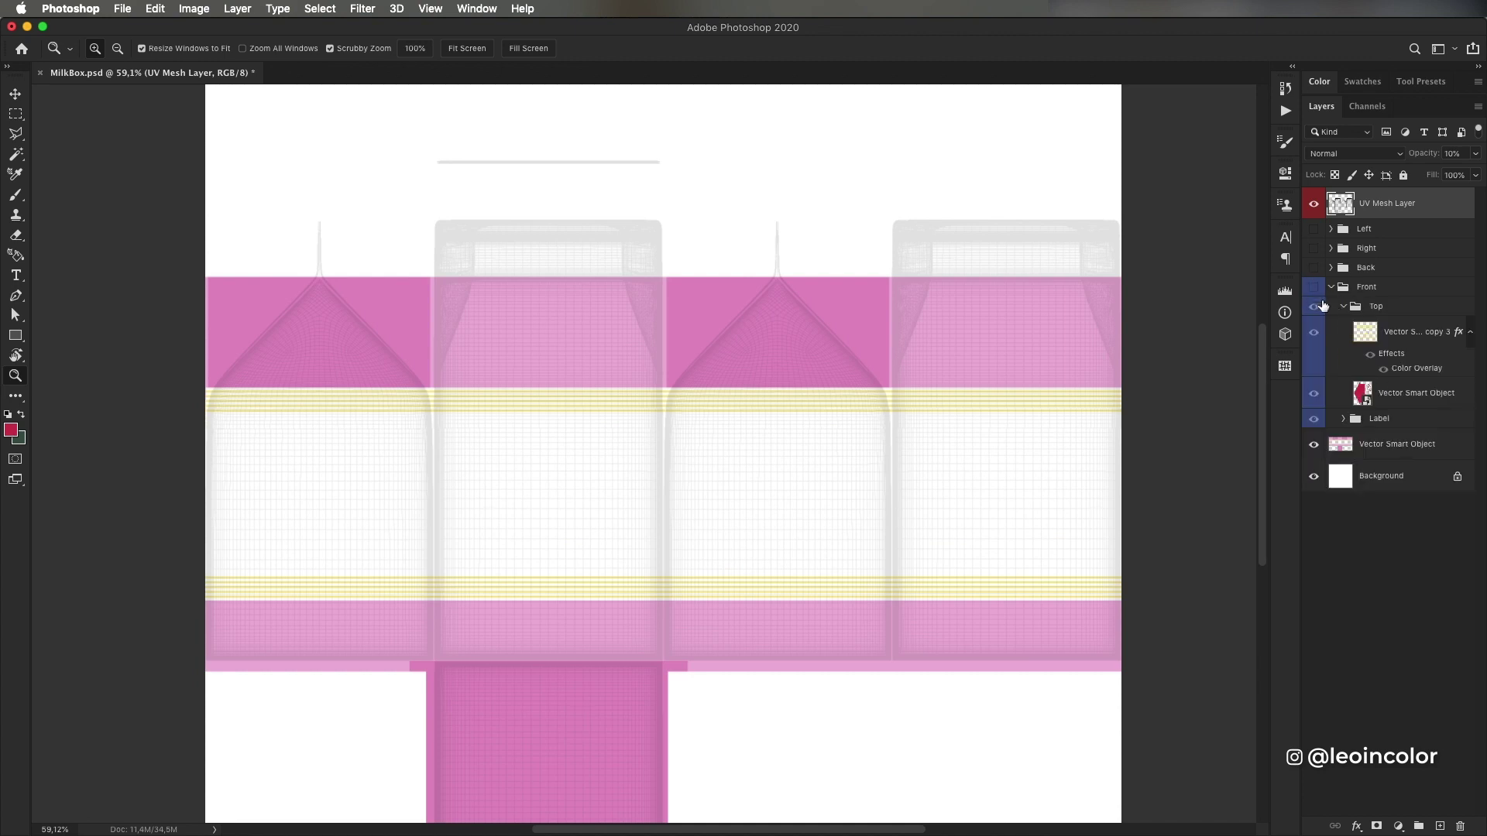
left_click(1313, 287)
left_click(1313, 306)
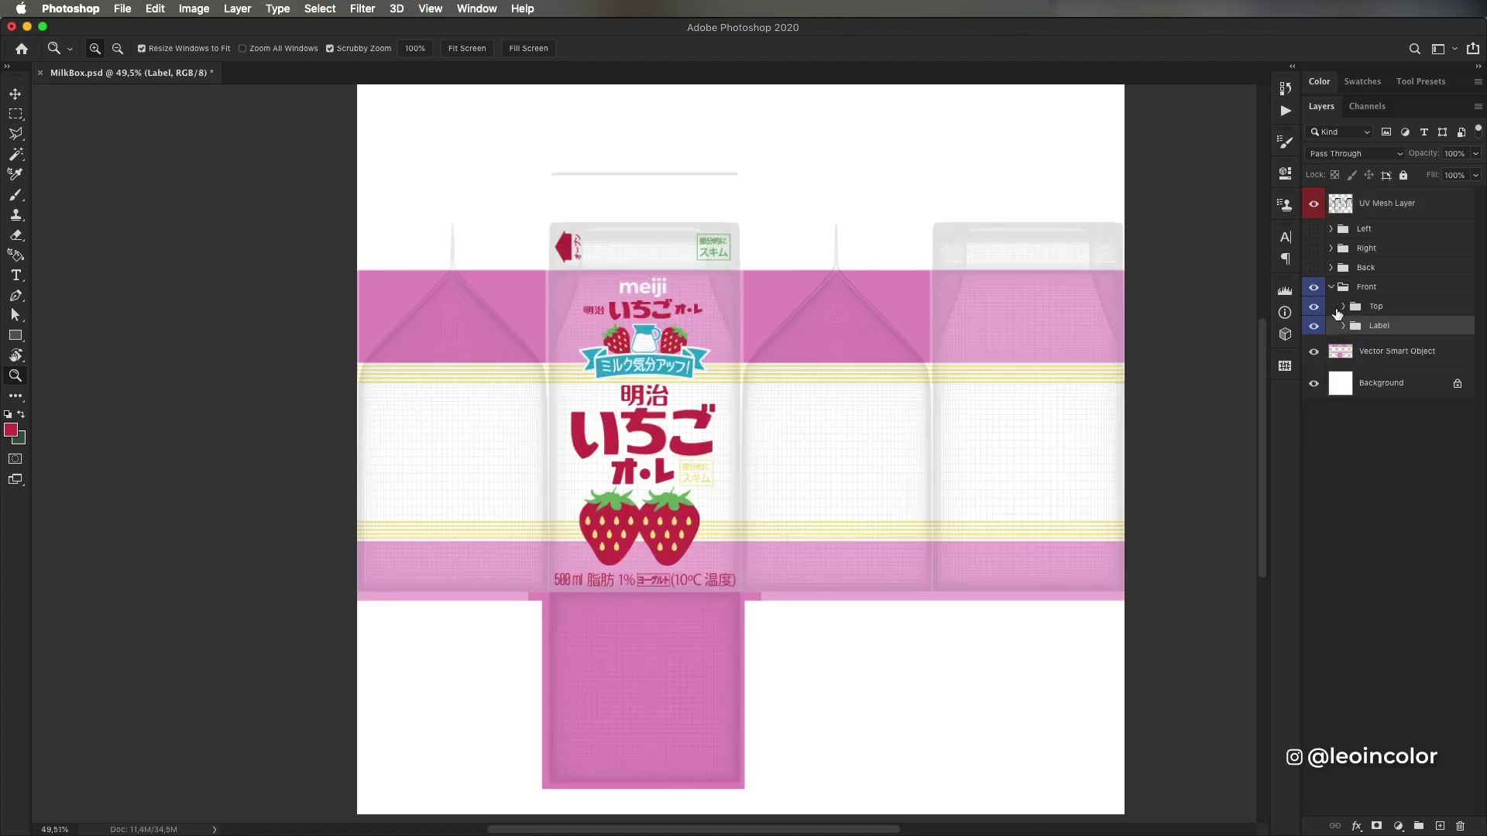
left_click(1335, 290)
left_click(1313, 268)
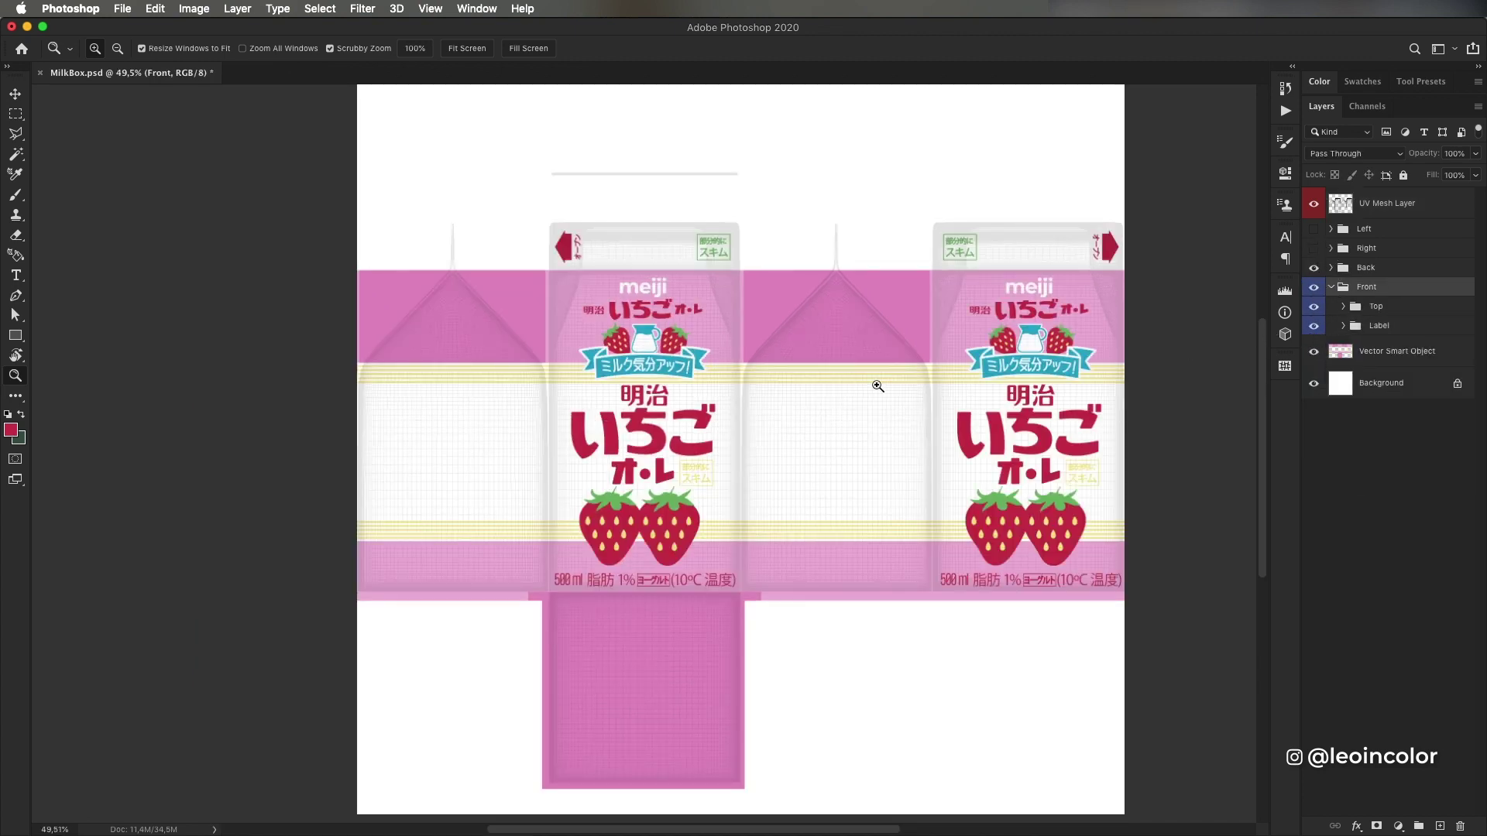
- Show the Left and Right groups, including Layer 2, Rectangle 1 and Layer 1 inside Right
left_click(1332, 287)
left_click(1322, 251)
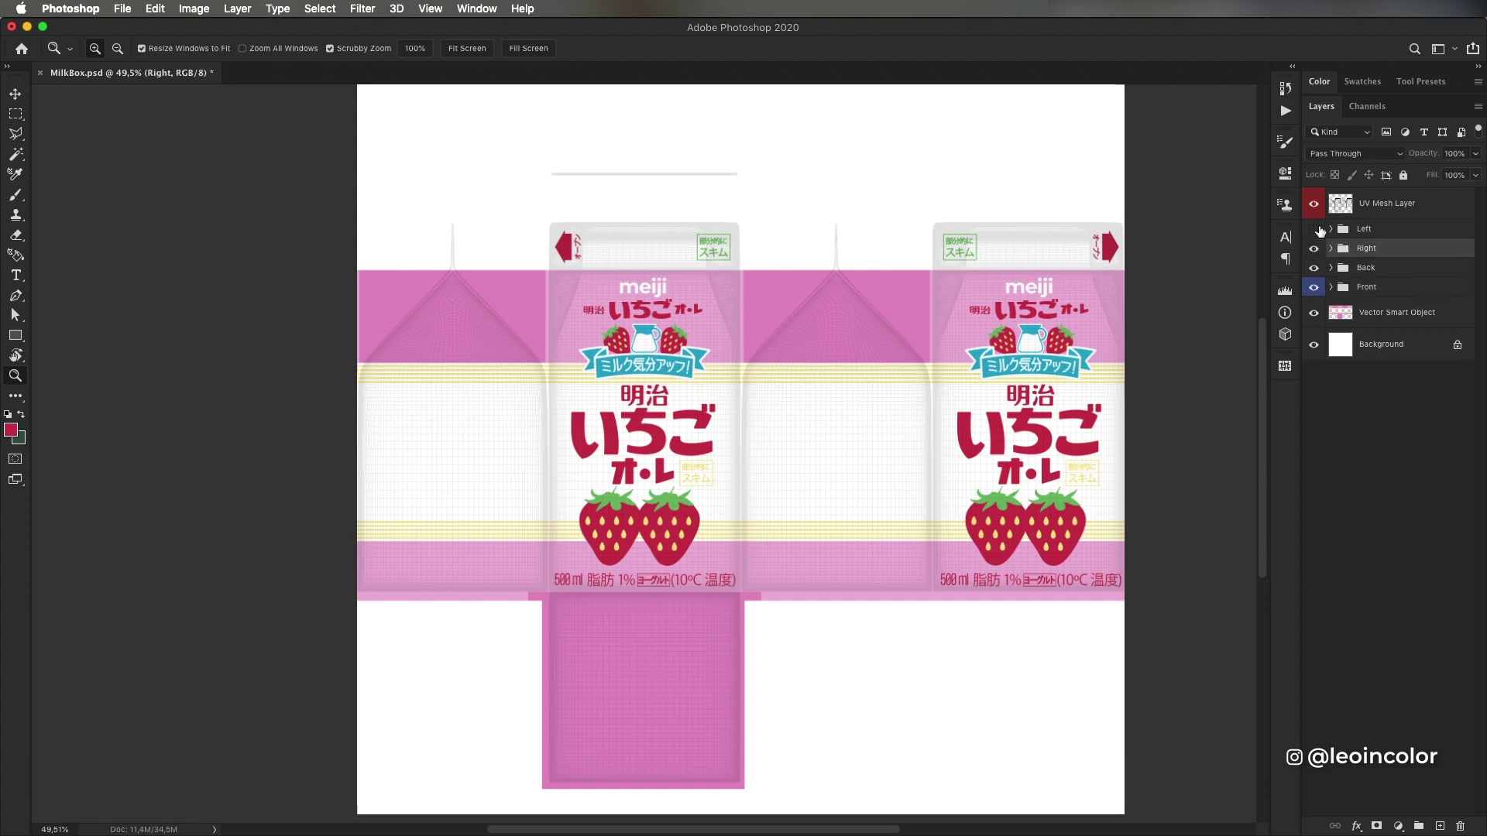
left_click(1313, 229)
left_click(1331, 248)
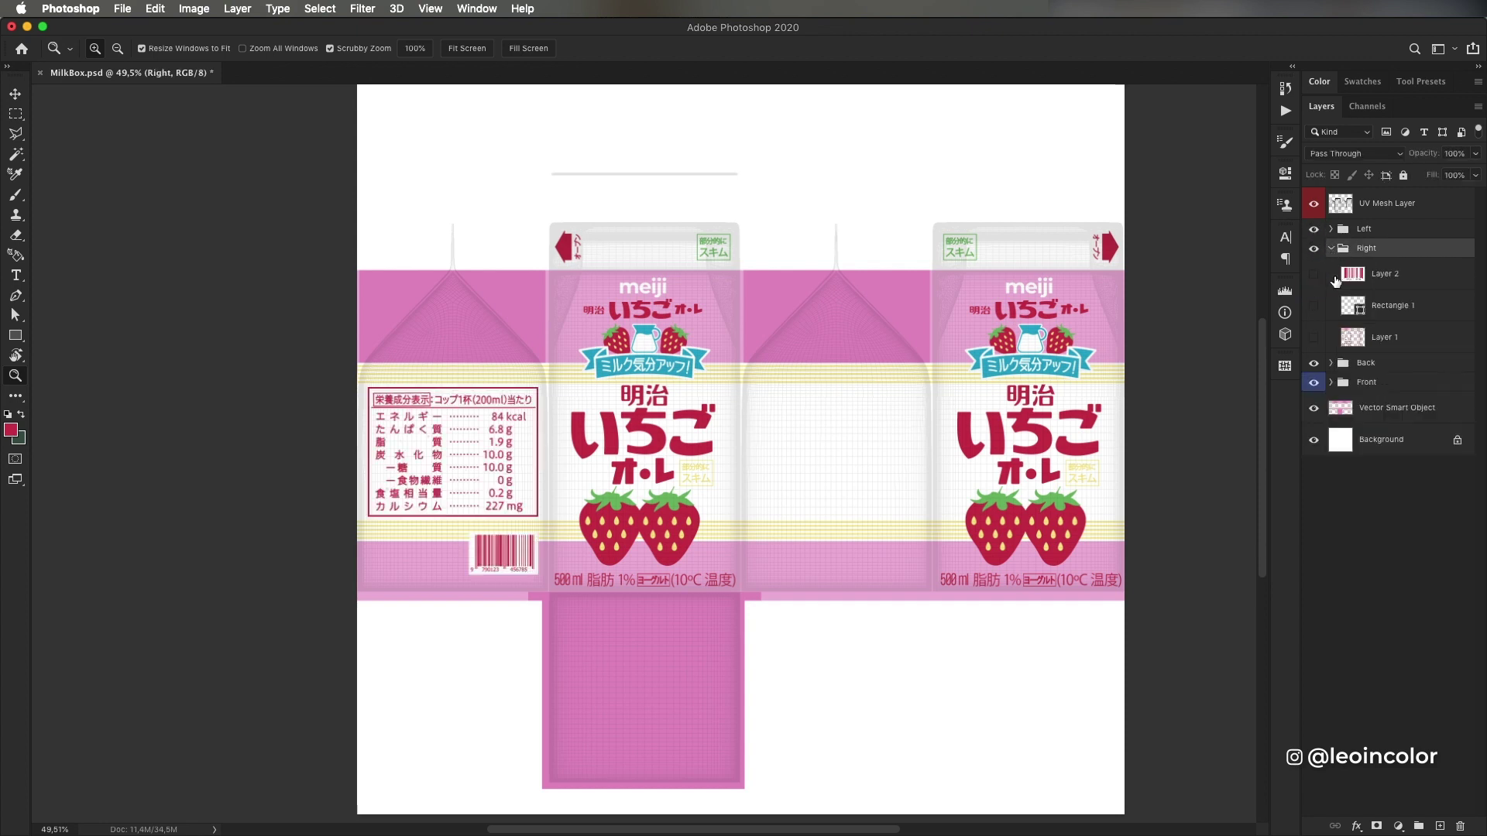
left_click(1315, 340)
left_click(1331, 248)
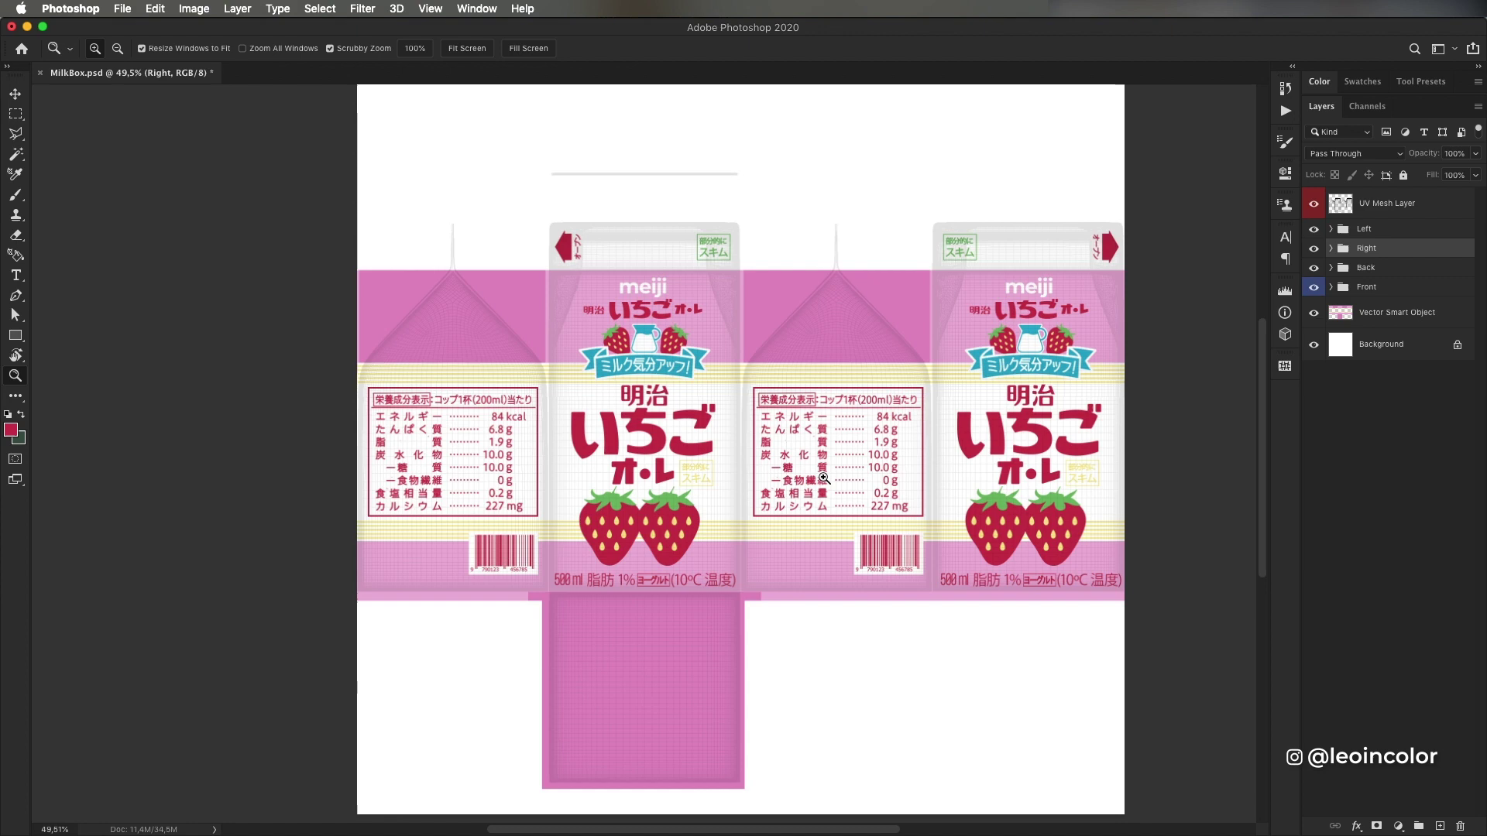
- Hide the UV Mesh Layer and save the MilkBox.psd packaging artwork
key("super+0")
left_click(1313, 210)
left_click(122, 8)
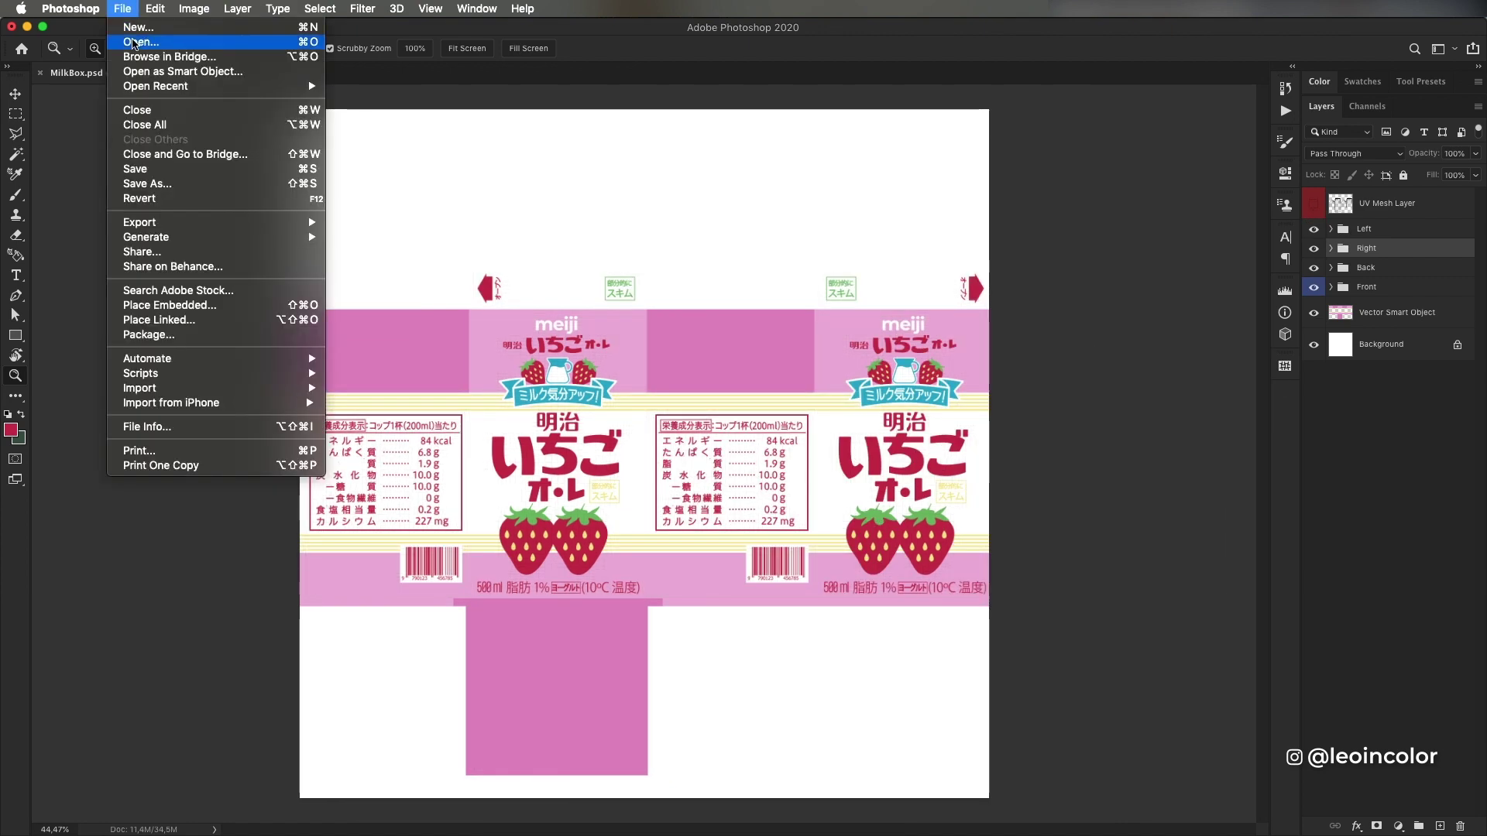
left_click(192, 169)
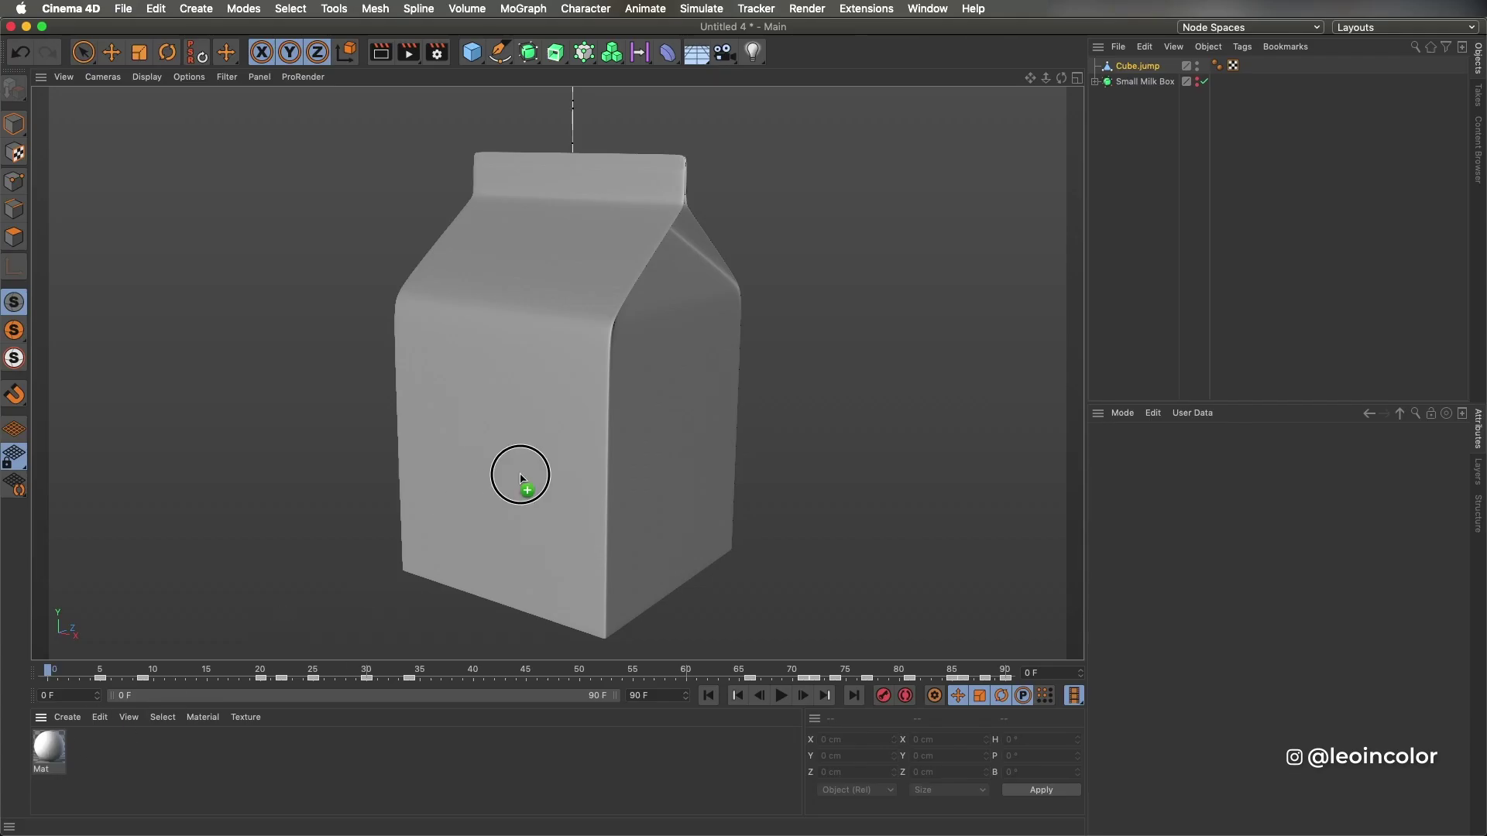
- In Cinema 4D, apply the Mat material to the milk carton, disable its Color channel and enable Luminance
left_click_drag(521, 476, 521, 476)
double_click(48, 747)
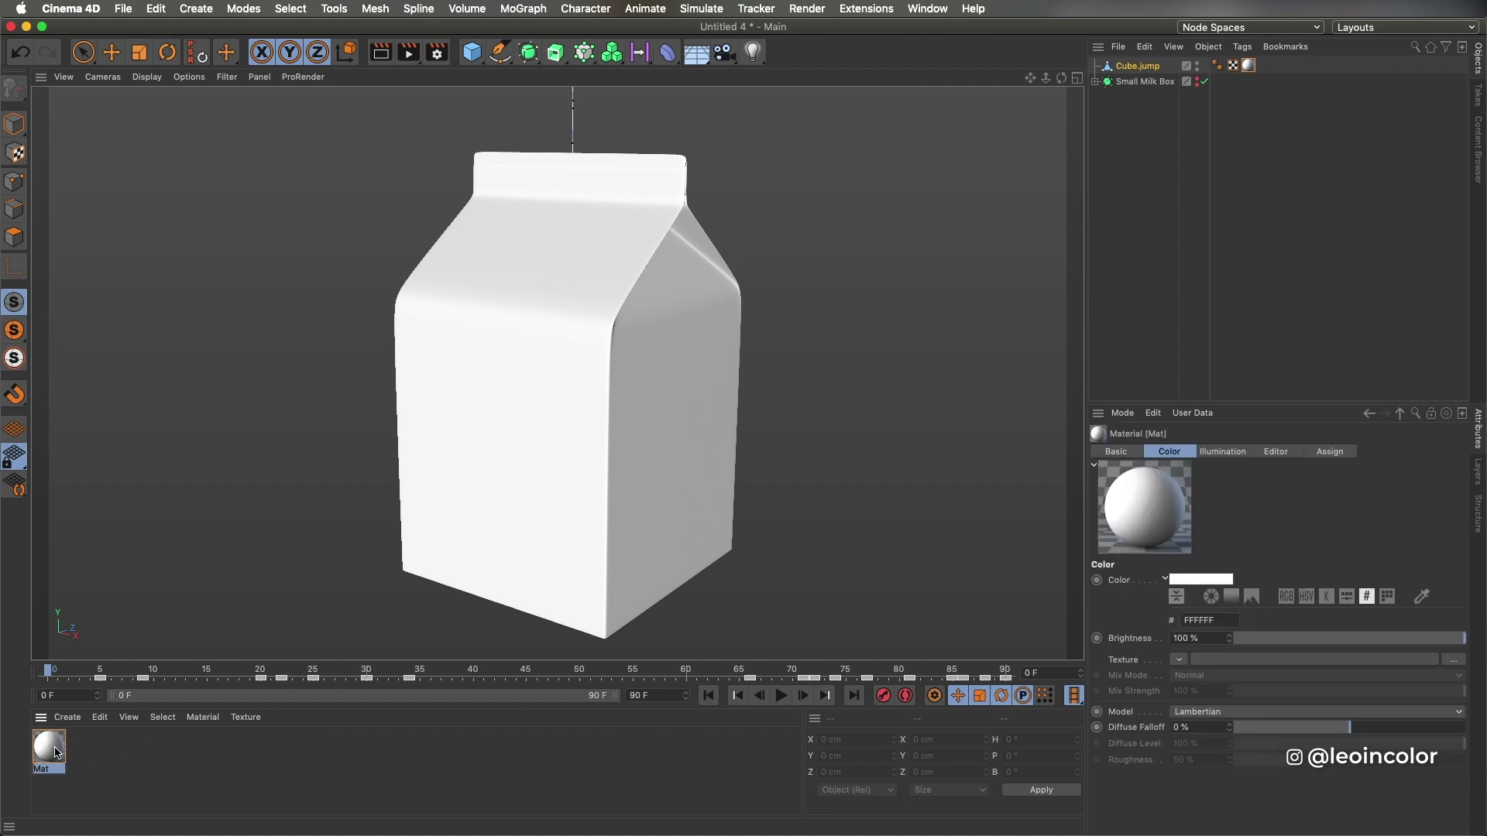
left_click_drag(552, 101, 1116, 93)
left_click(875, 258)
left_click(875, 287)
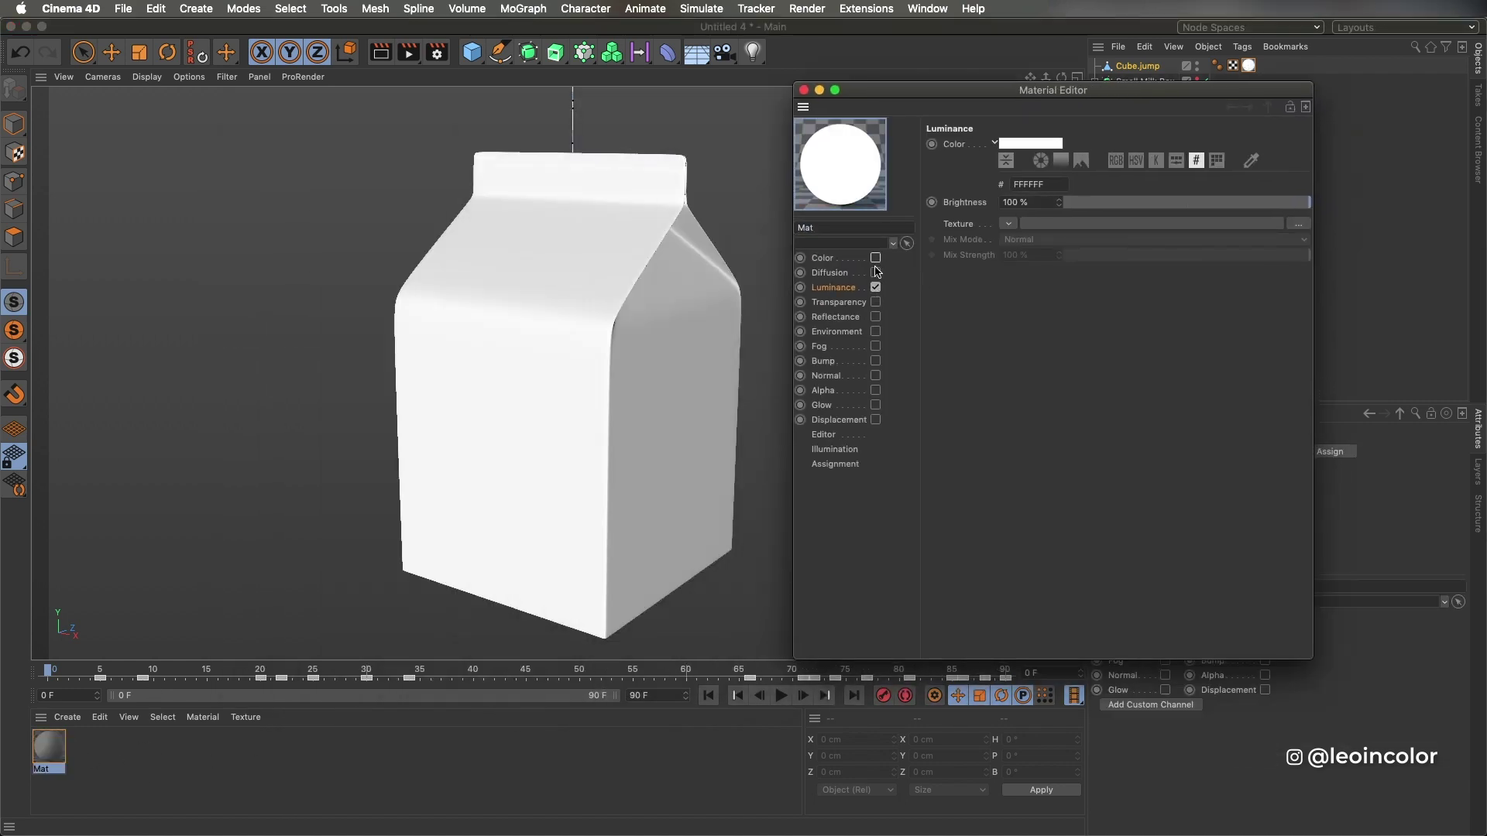
- Load MilkBox.psd as the texture of the material's Luminance channel
left_click(1009, 224)
left_click(1033, 255)
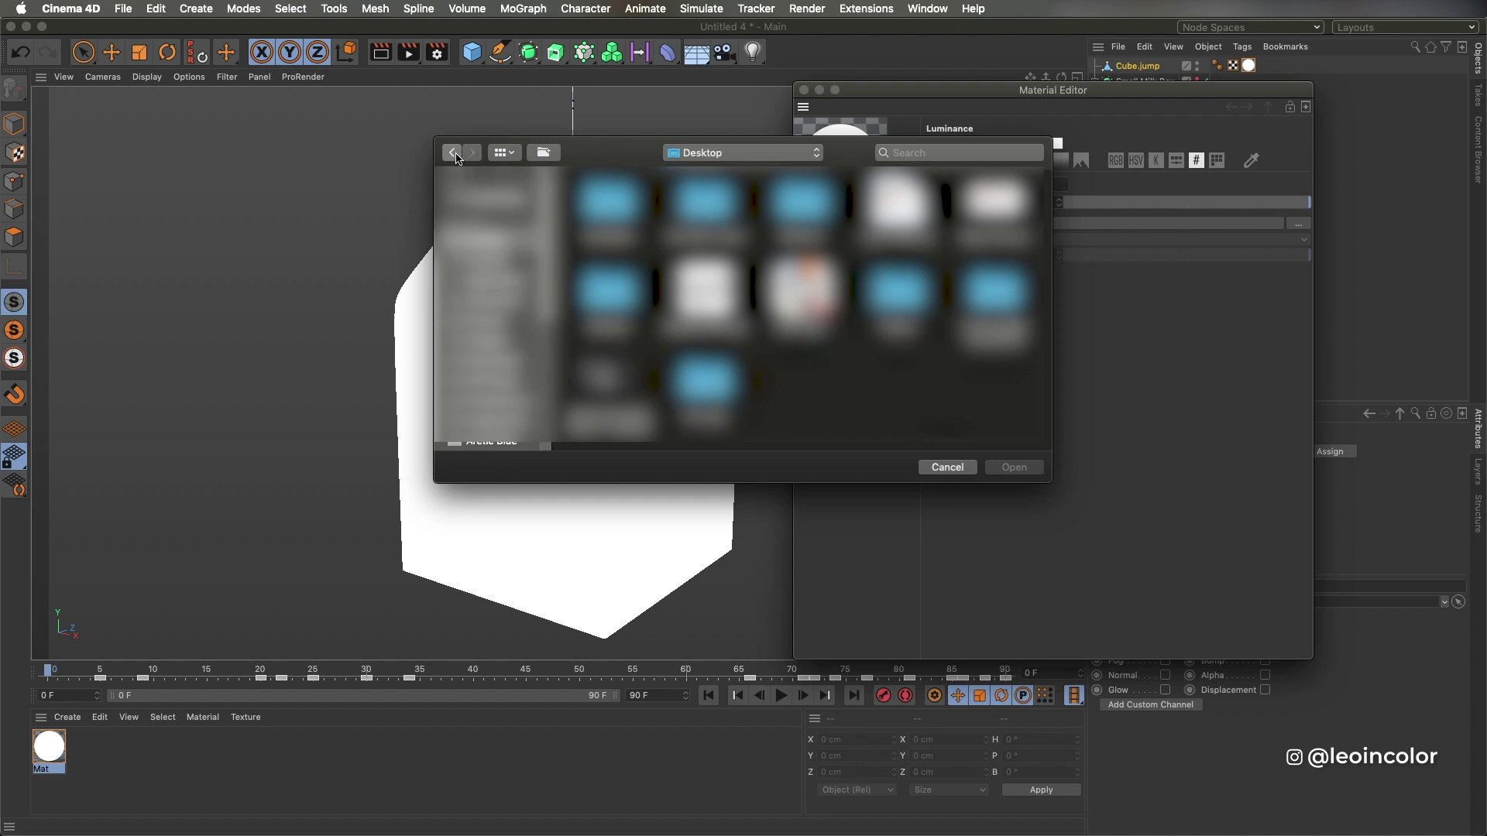
double_click(590, 223)
double_click(805, 350)
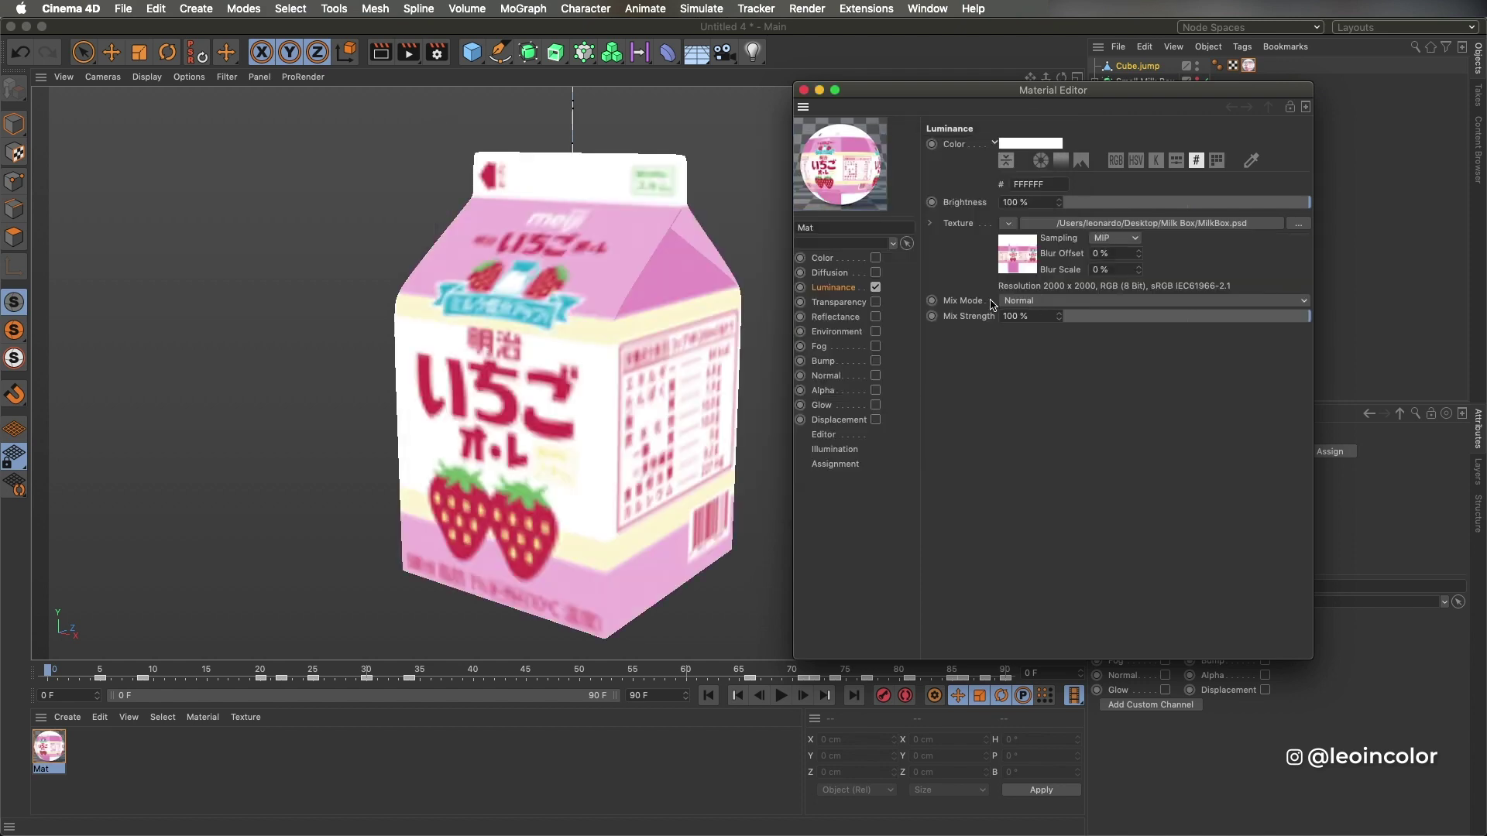
- Raise the material's texture preview size in its Editor settings and inspect the label around the carton
left_click(823, 435)
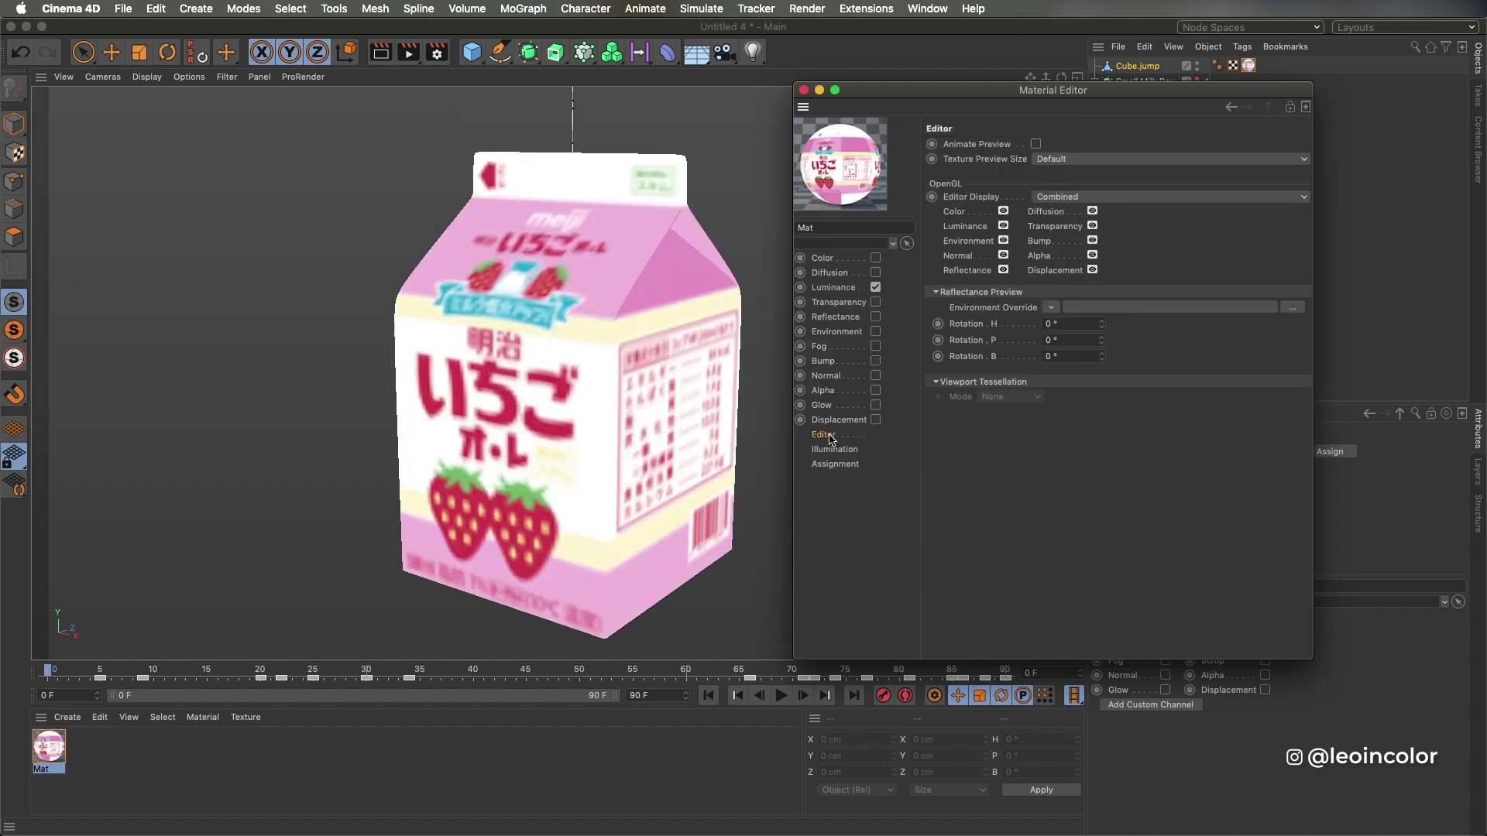
left_click(1059, 159)
left_click(1072, 193)
left_click(804, 89)
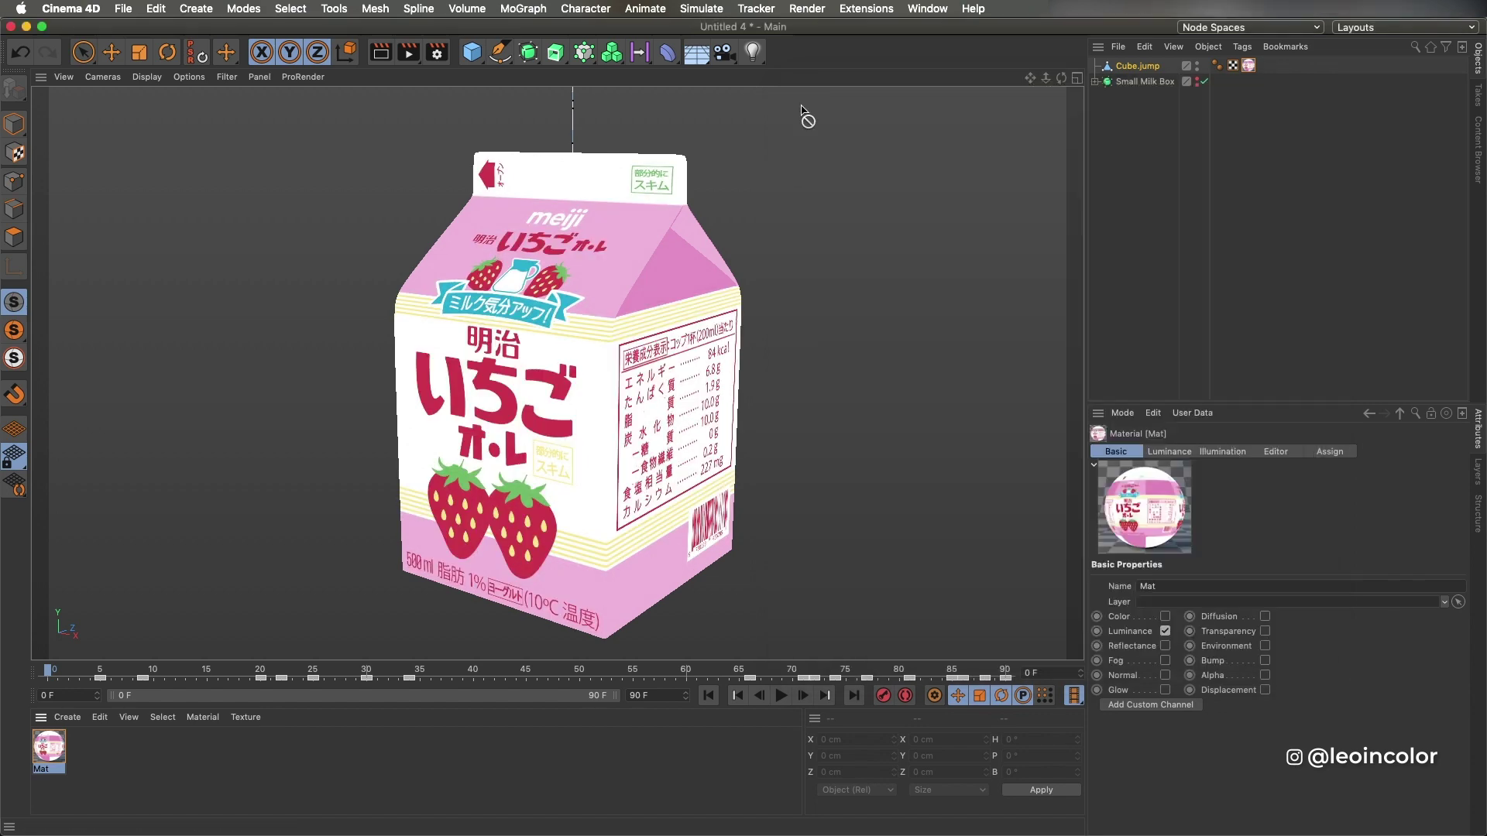
left_click_drag(649, 453, 439, 477, "alt")
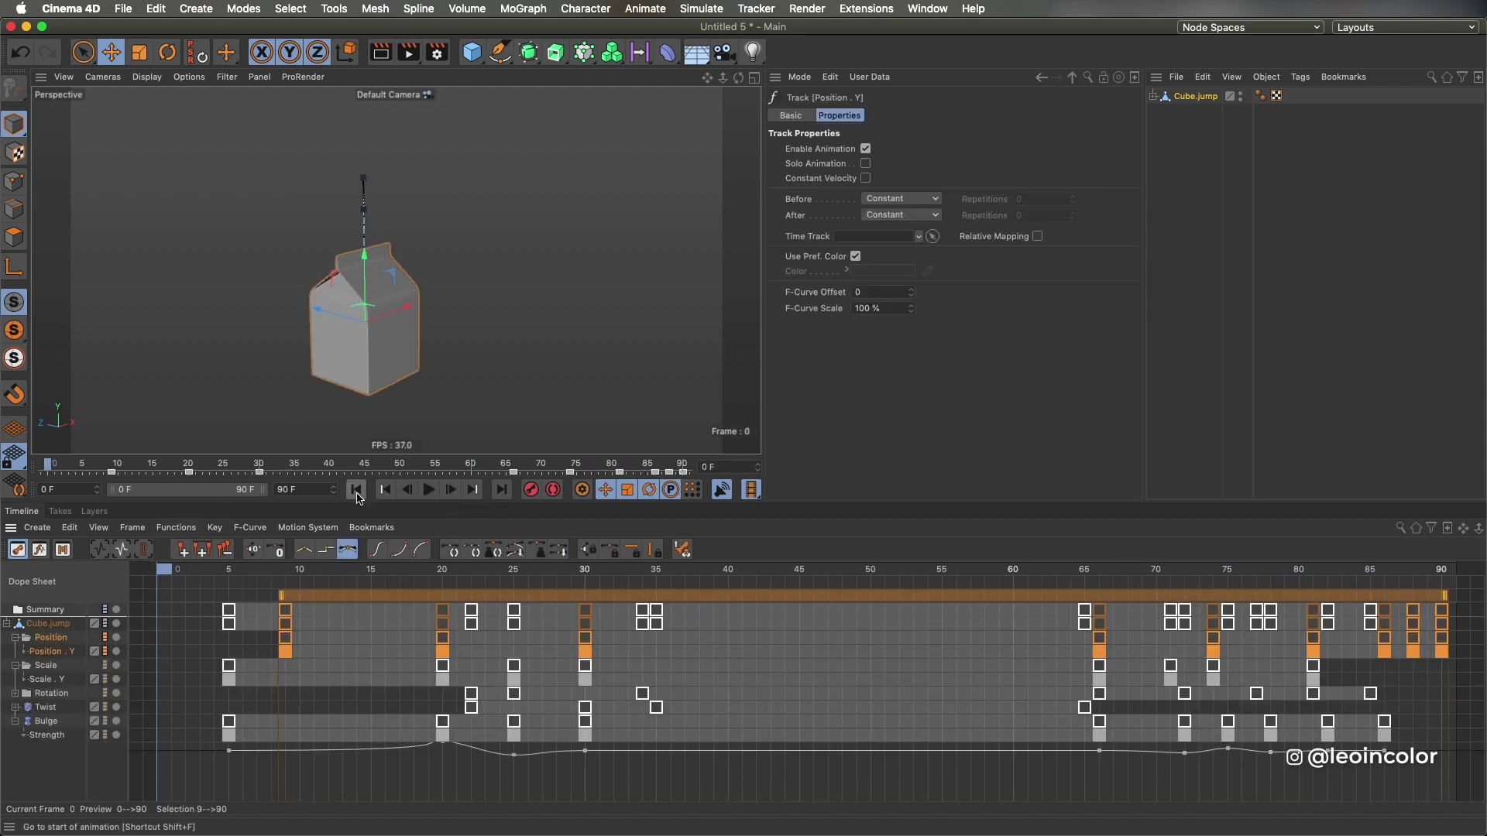
- Try Step interpolation on the Cube.jump Position Y keys in F-Curve mode and preview the animation
left_click(36, 550)
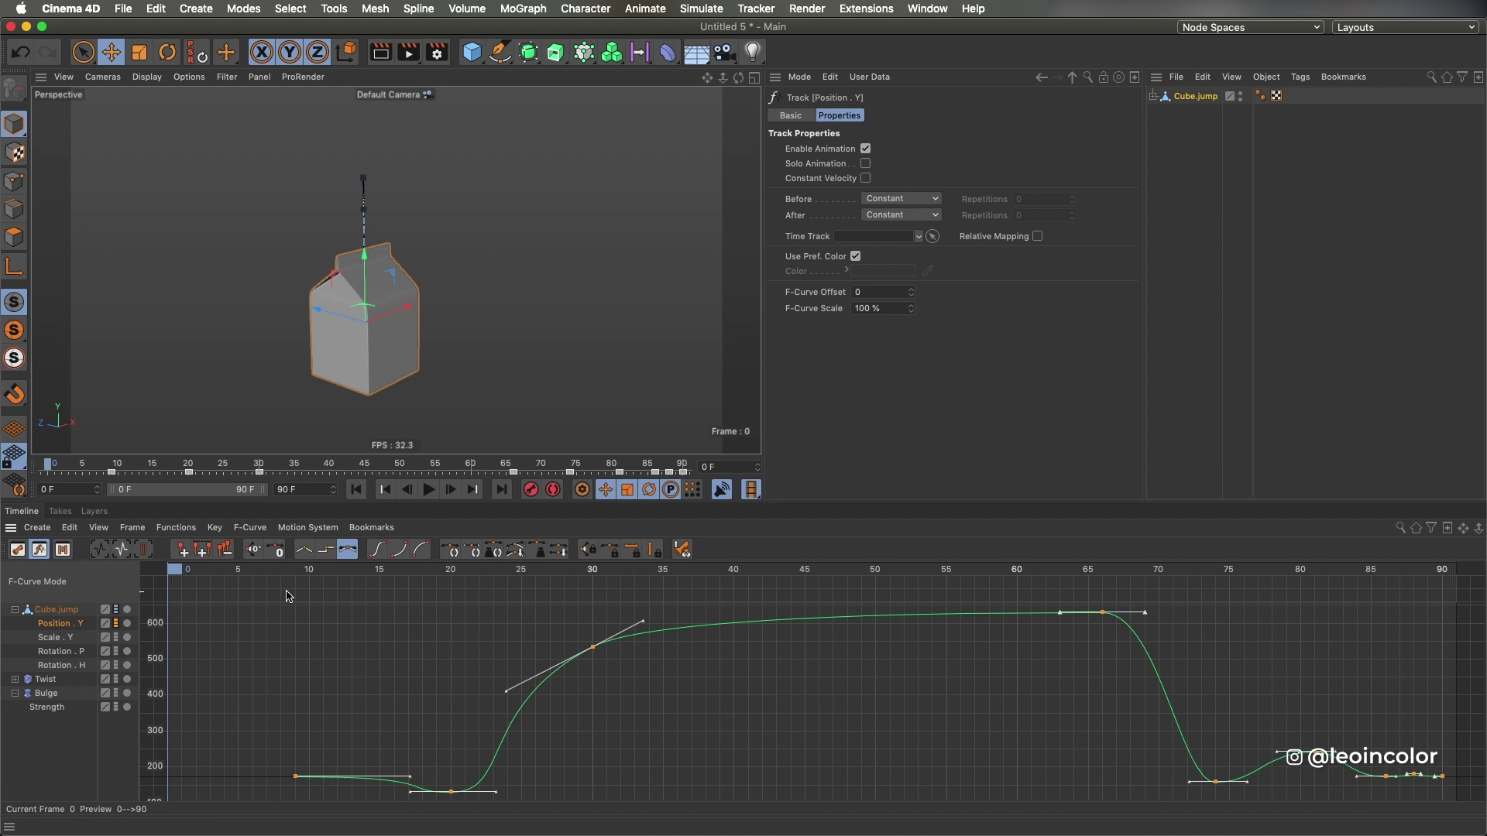
left_click(329, 554)
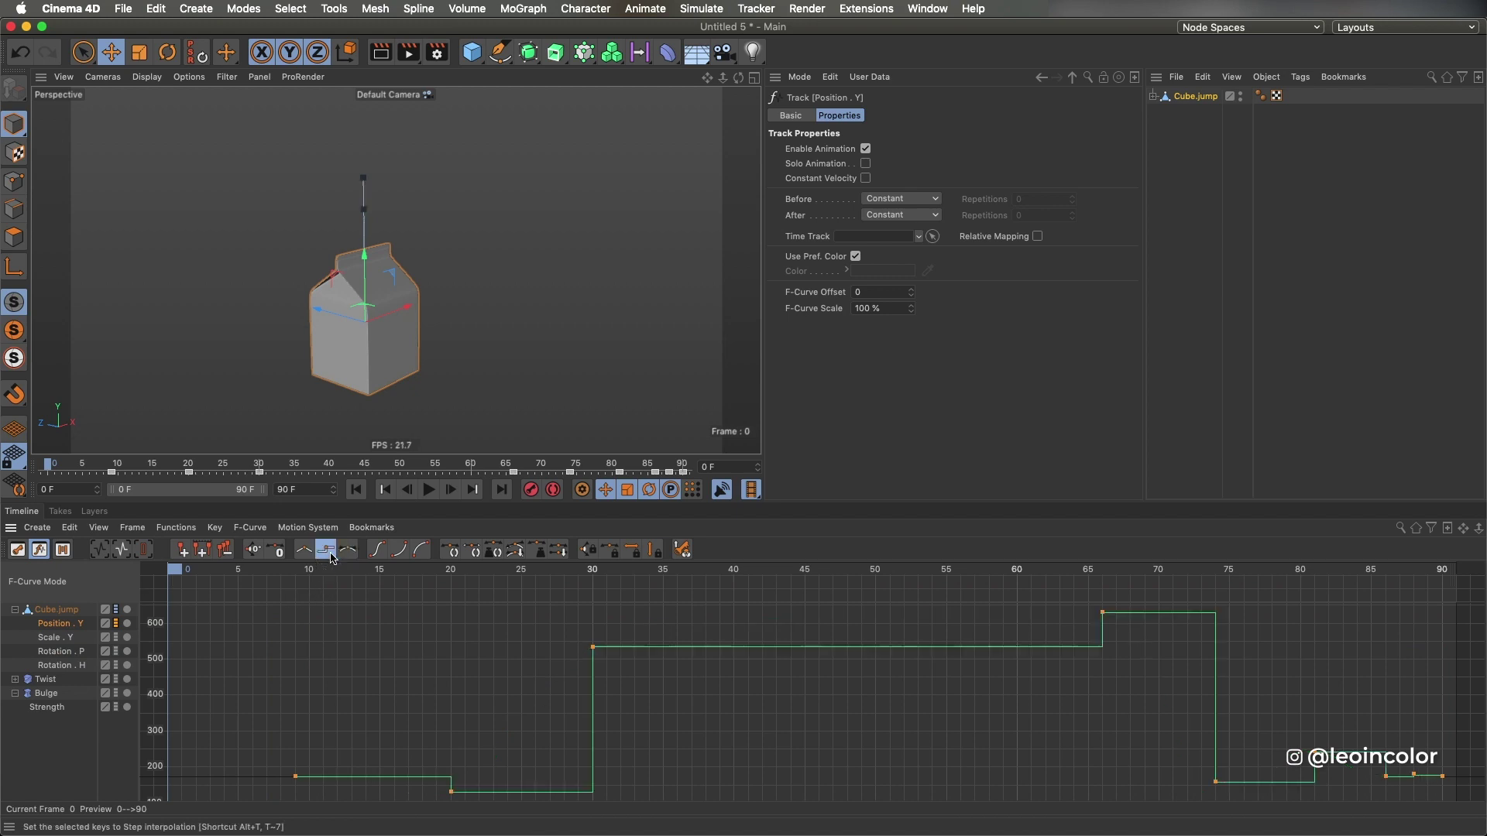
left_click(427, 491)
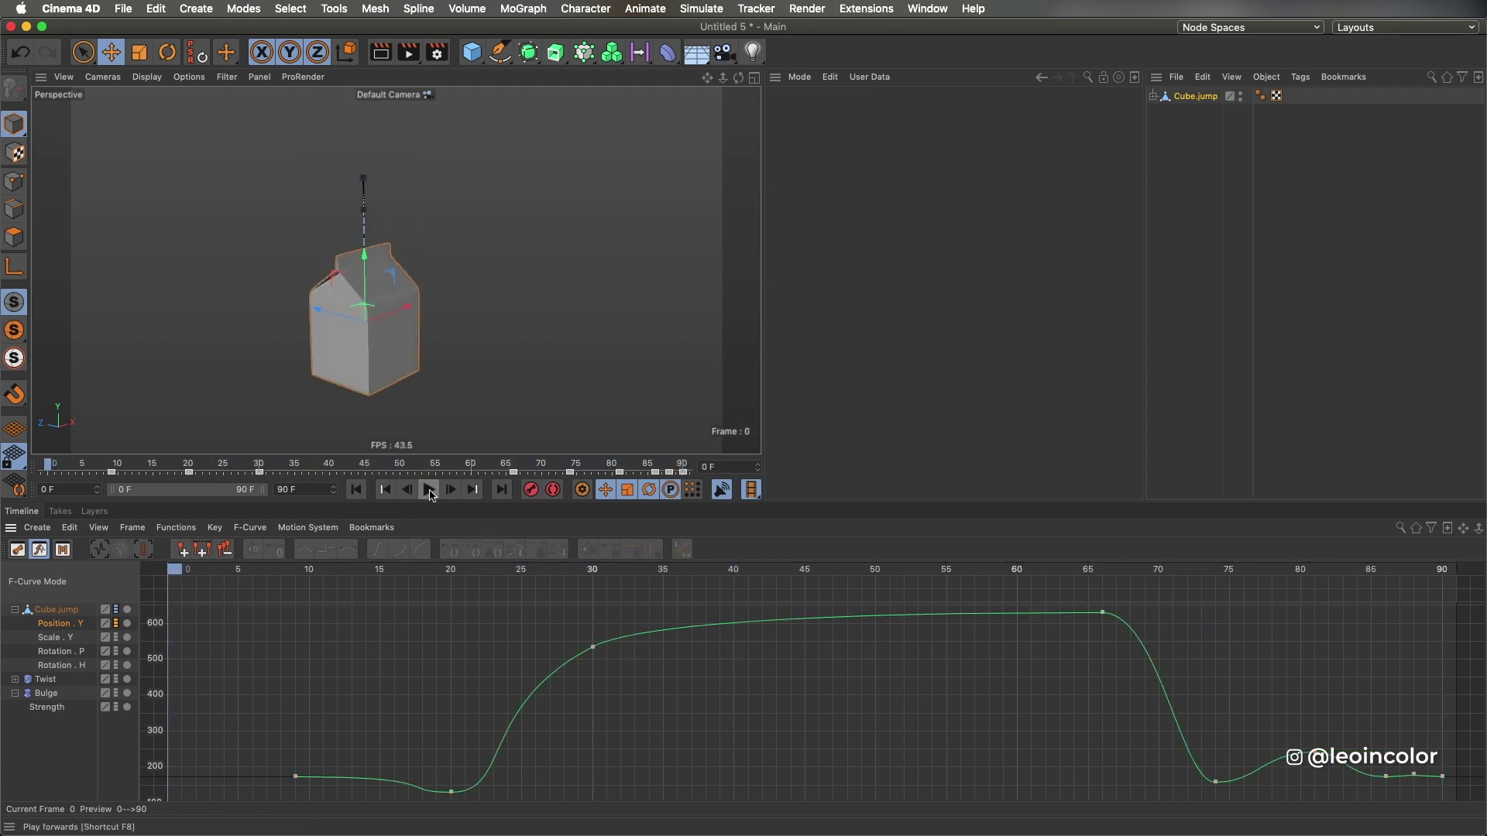
- Play the jump animation with the Position Y F-curve displayed, and again with the Scale Y F-curve
left_click(429, 489)
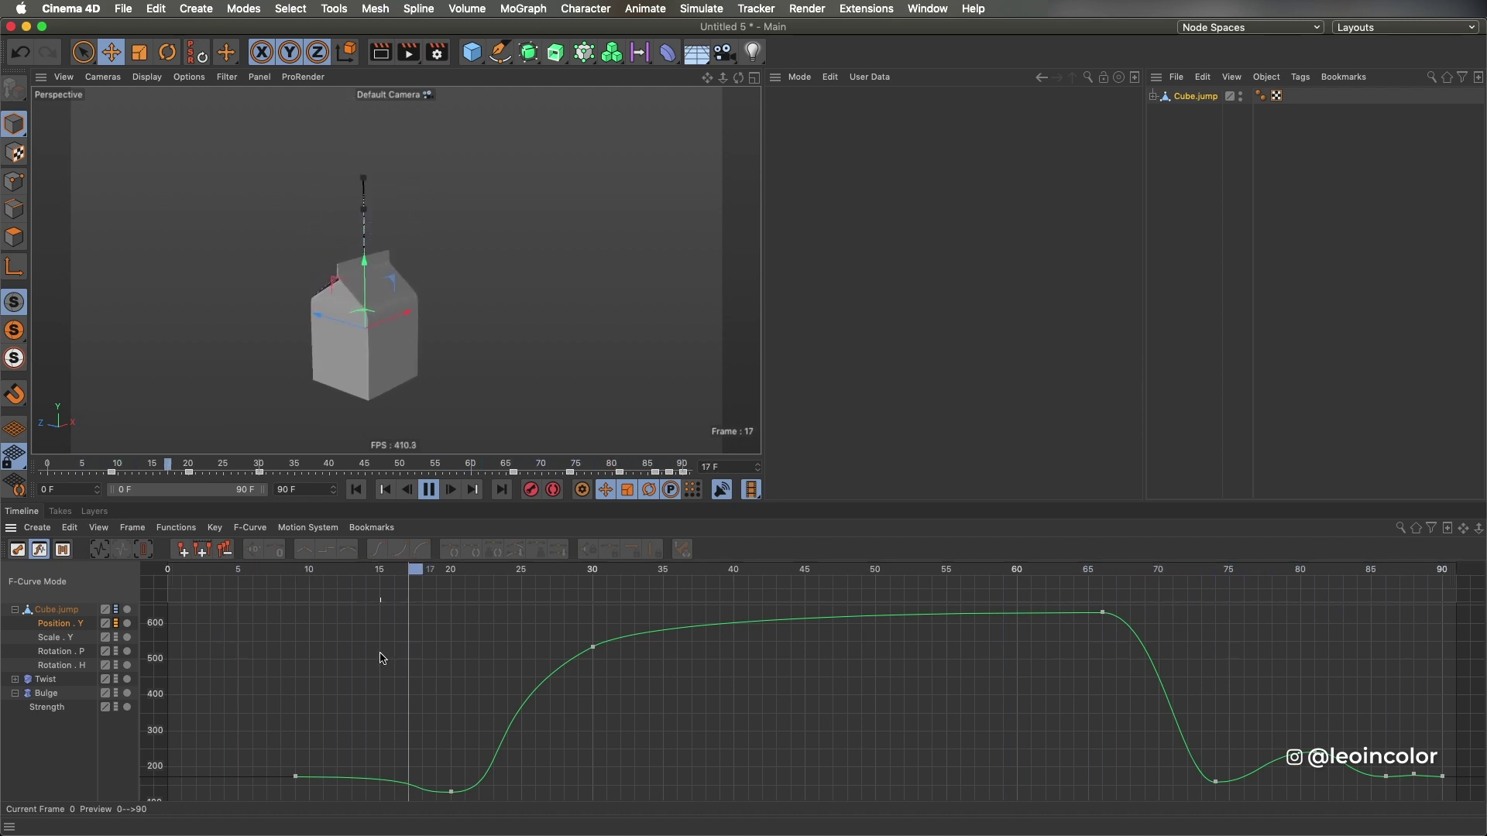
key("space")
left_click(56, 638)
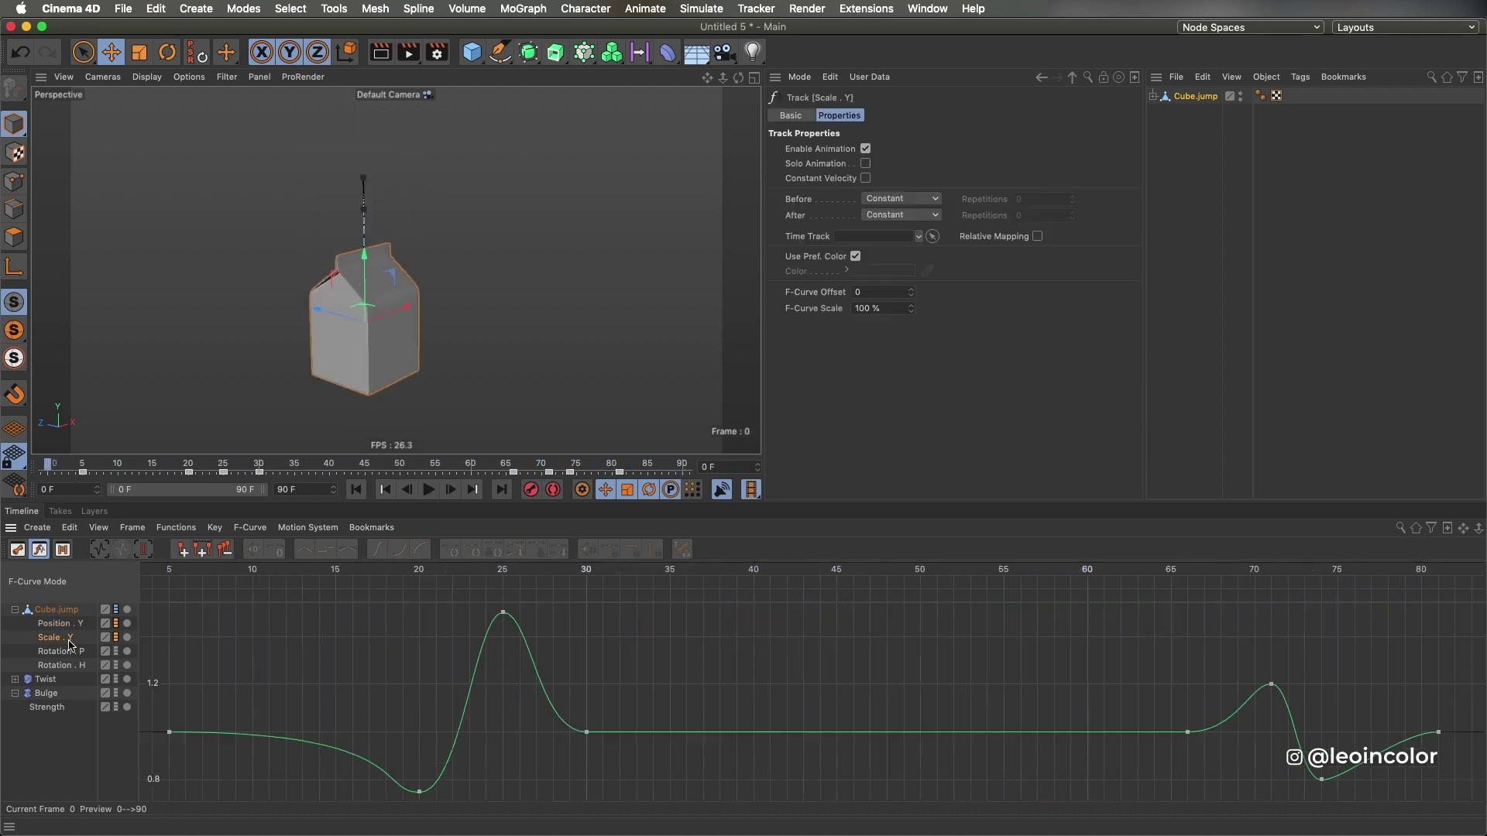
left_click(428, 491)
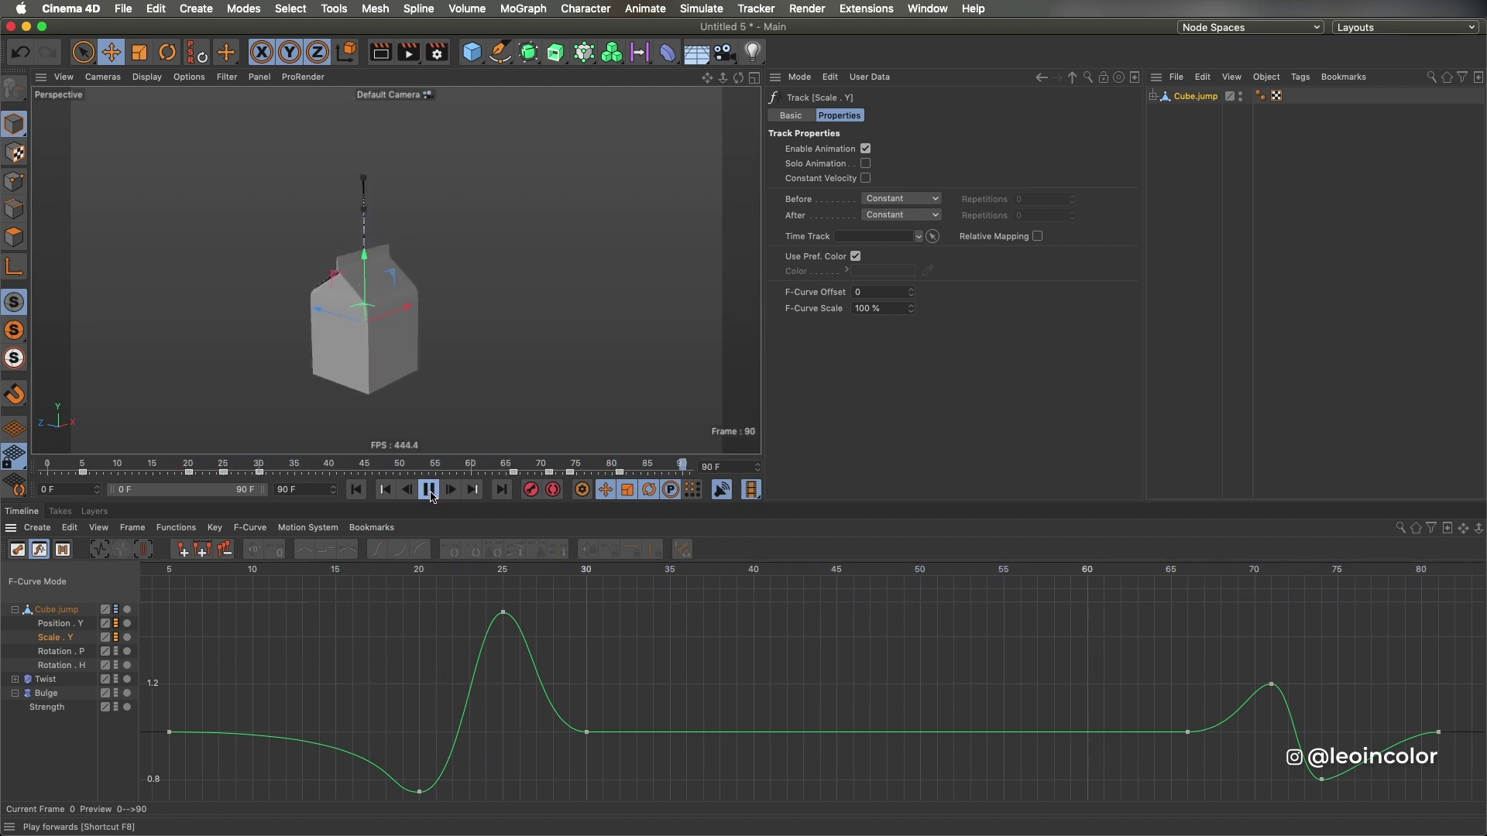
key("space")
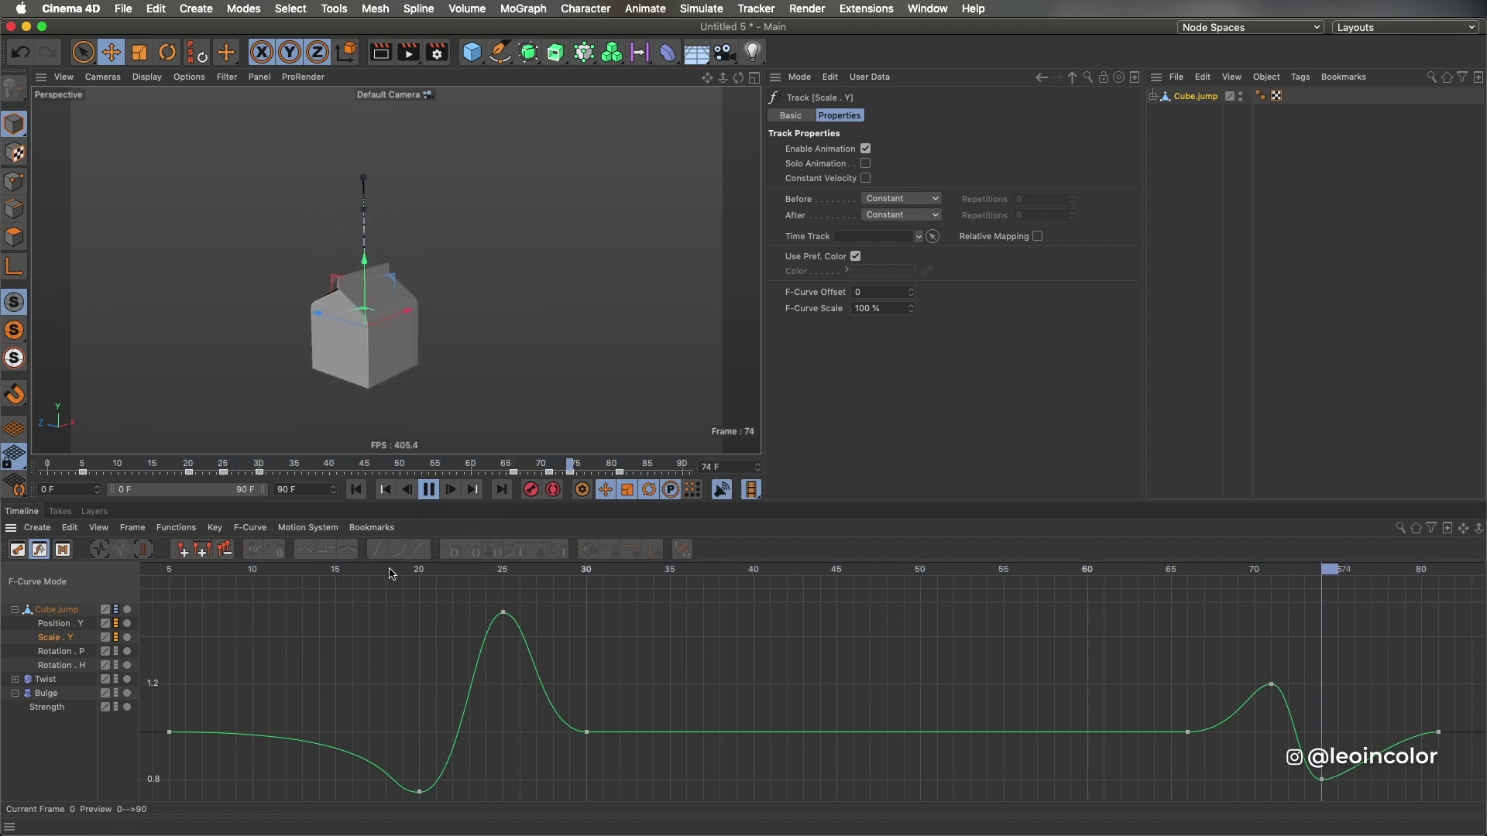
- Display the Rotation H and Rotation P F-curves and scrub through the frames to review the carton's rotation
left_click(124, 666)
left_click_drag(191, 574, 690, 586)
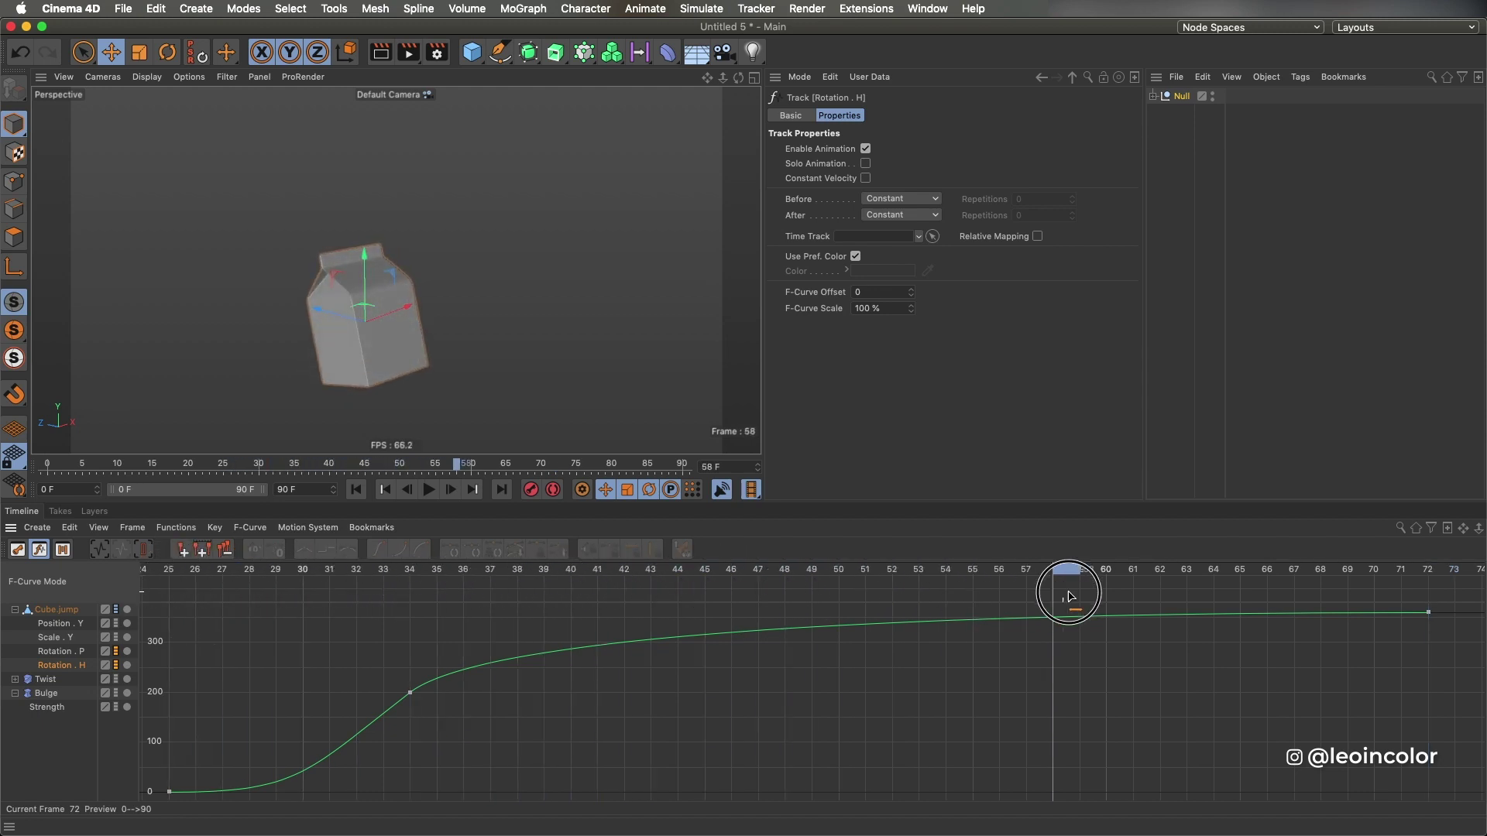
left_click_drag(1069, 596, 1450, 607)
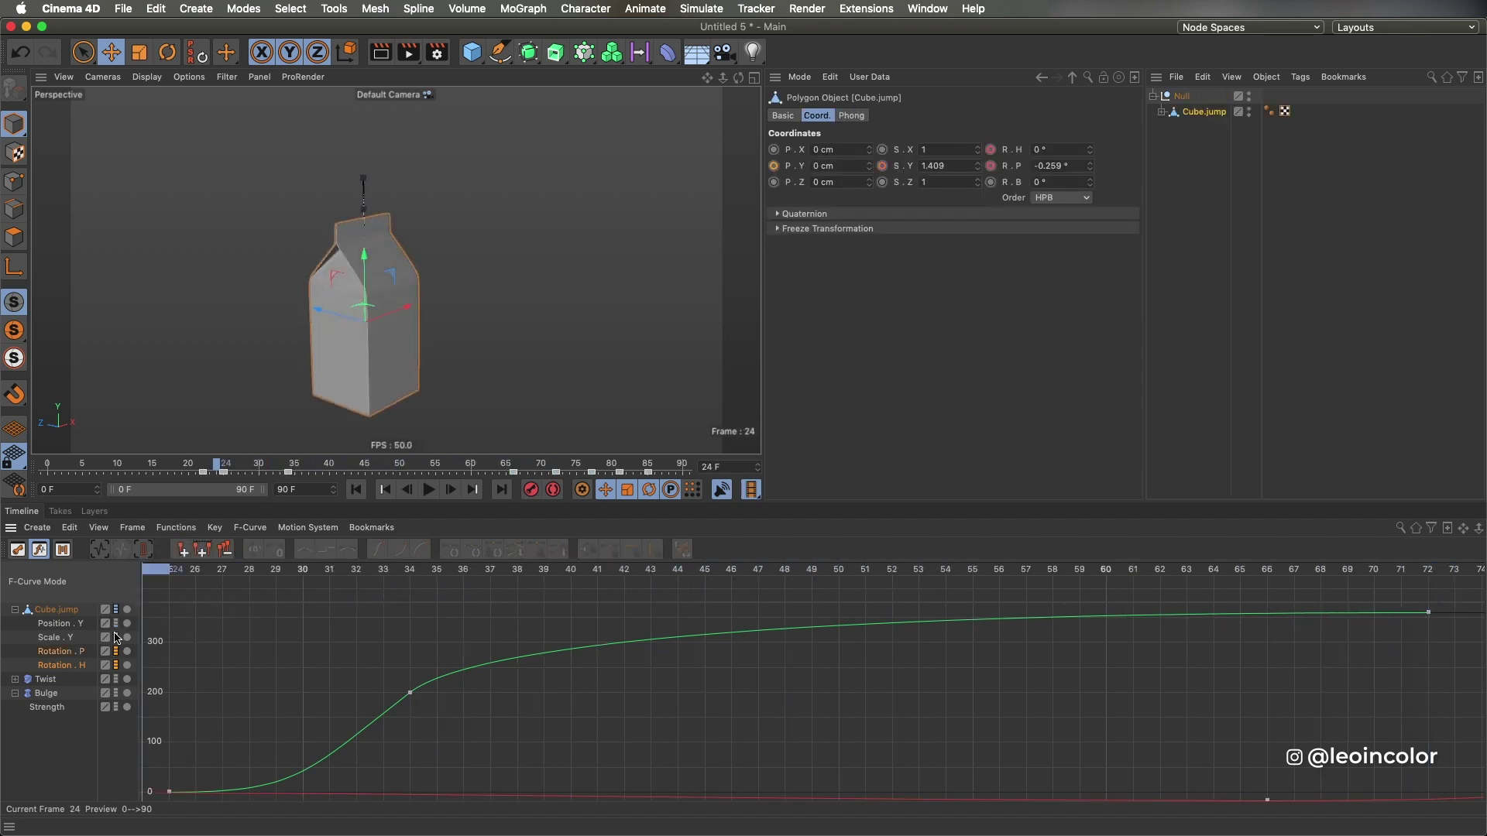
- Play the animation, then scrub from frame 22 onward along the Twist deformer's Angle F-curve and review its object properties
left_click(428, 491)
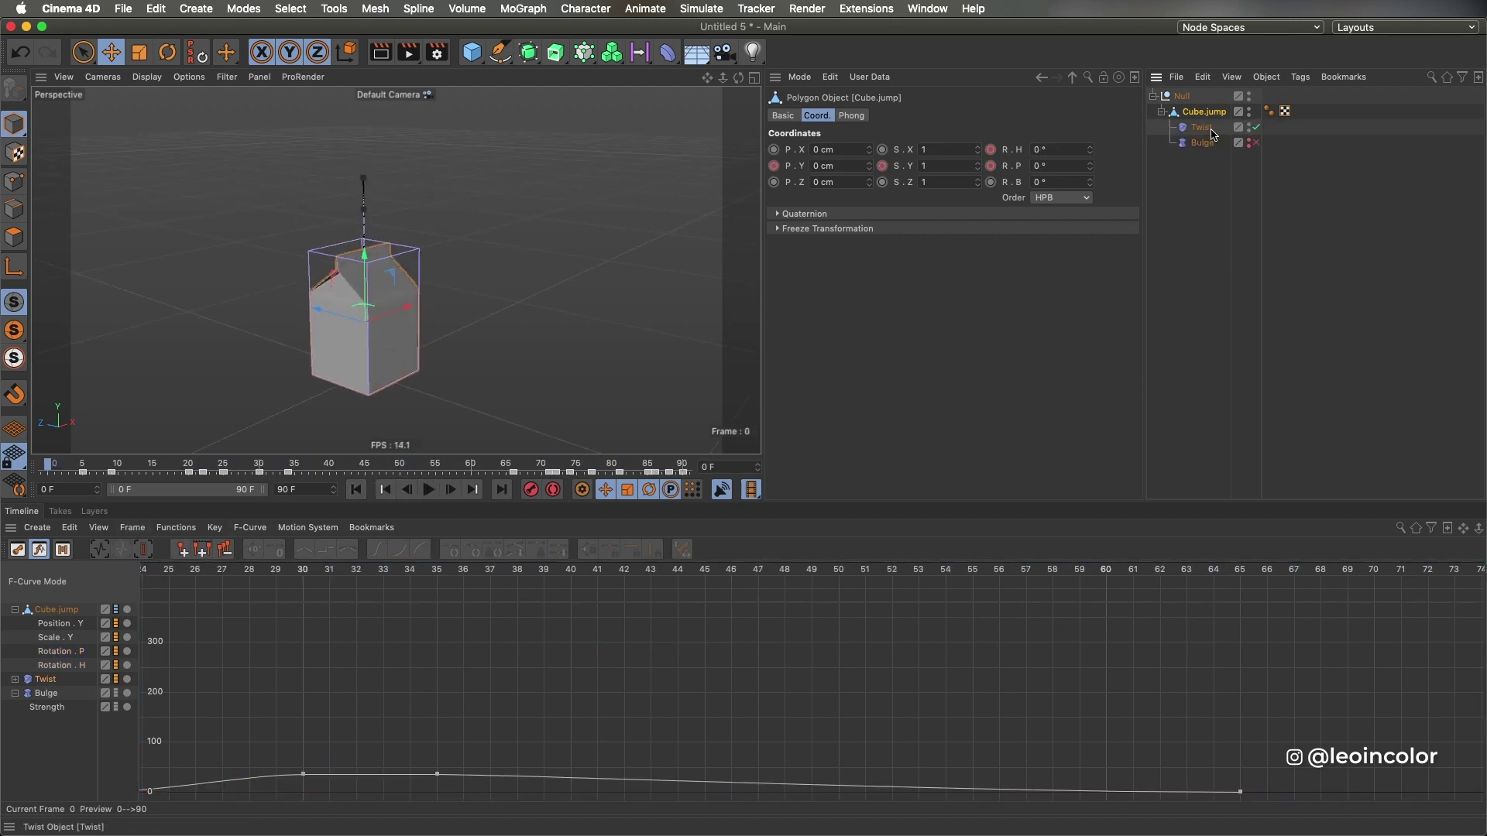
left_click(1201, 127)
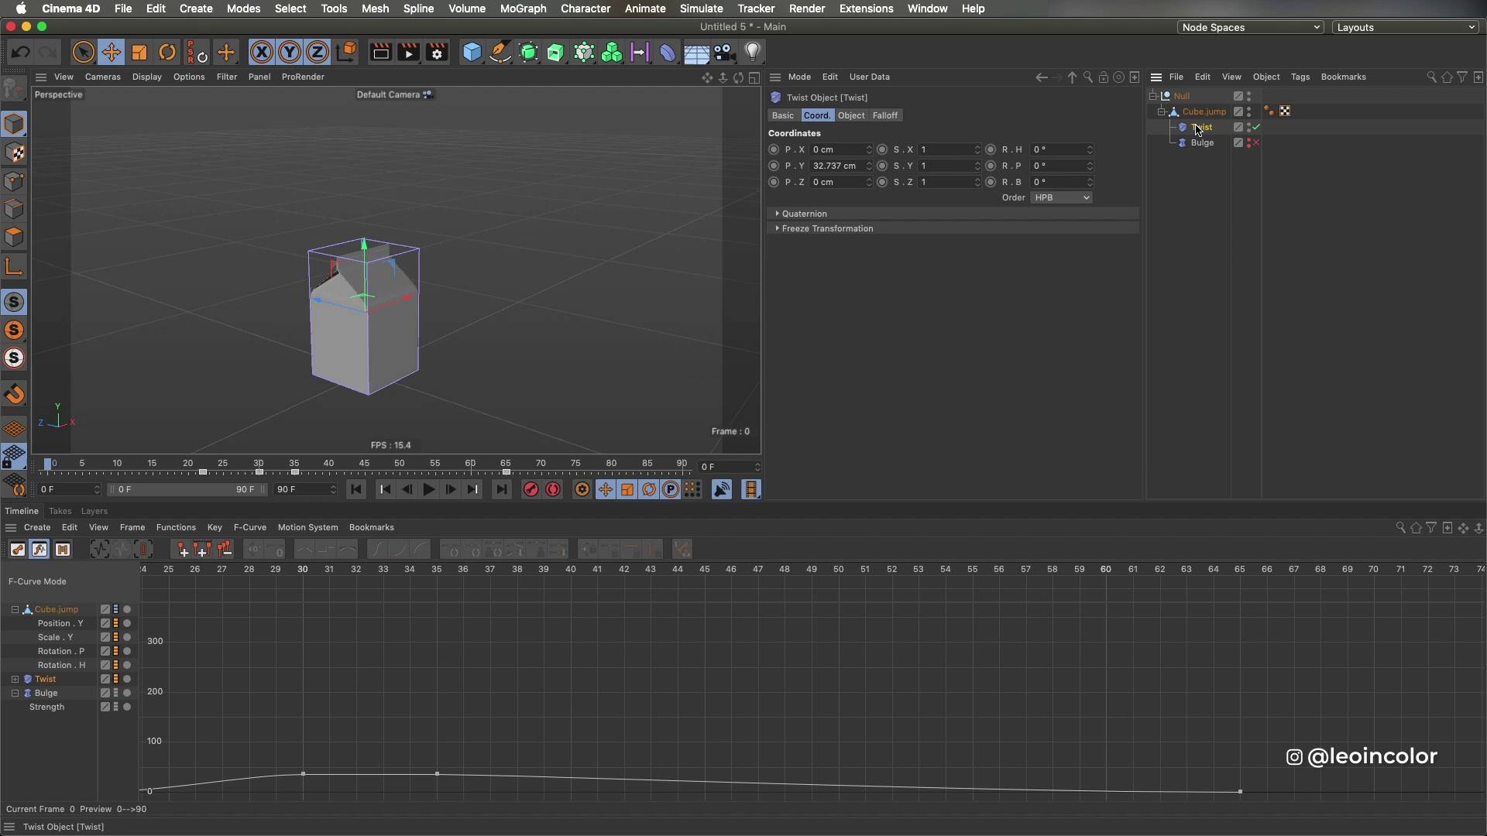
left_click(167, 574)
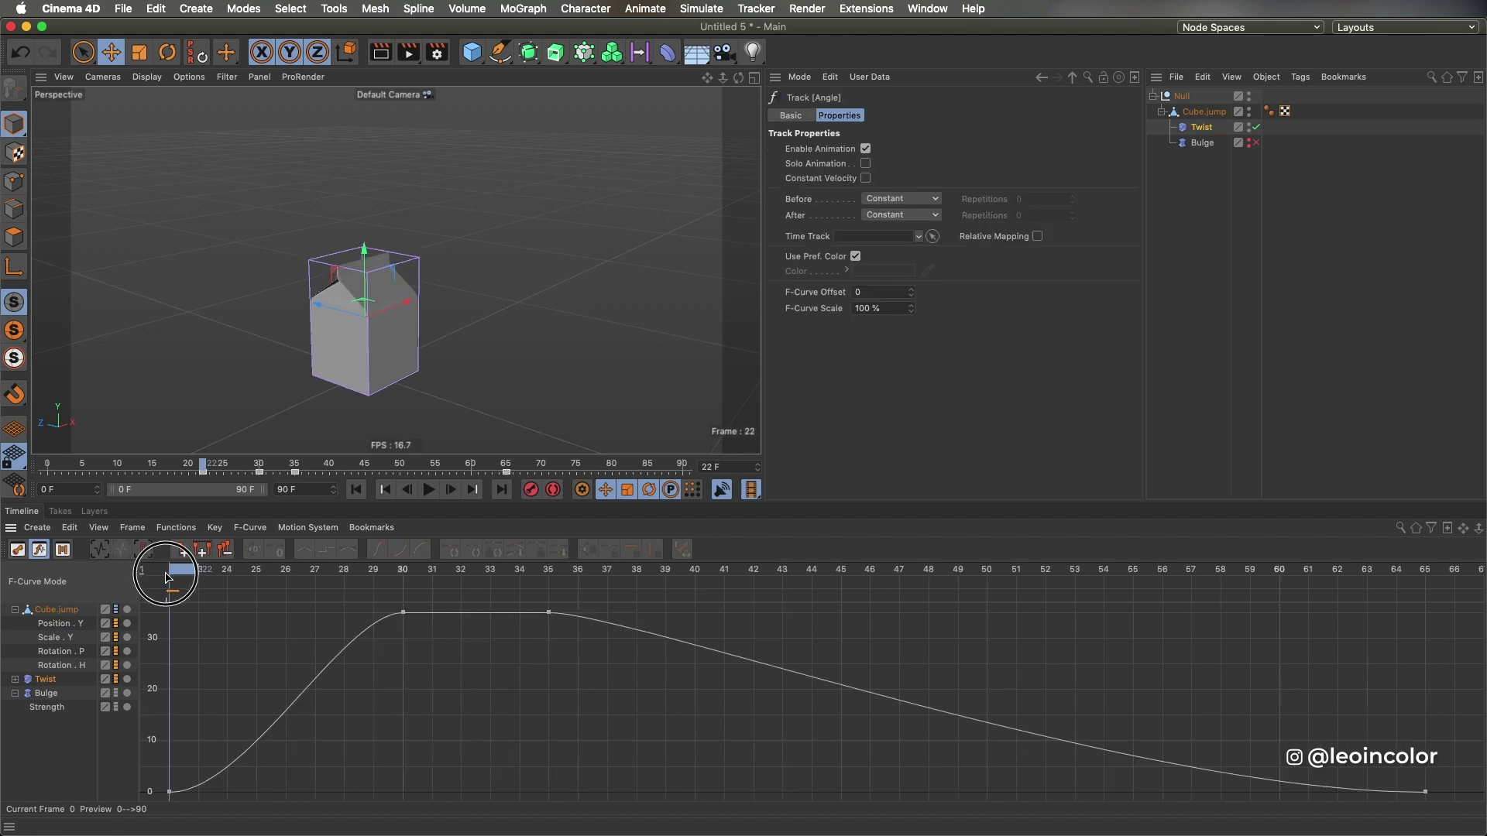
left_click_drag(167, 577, 404, 576)
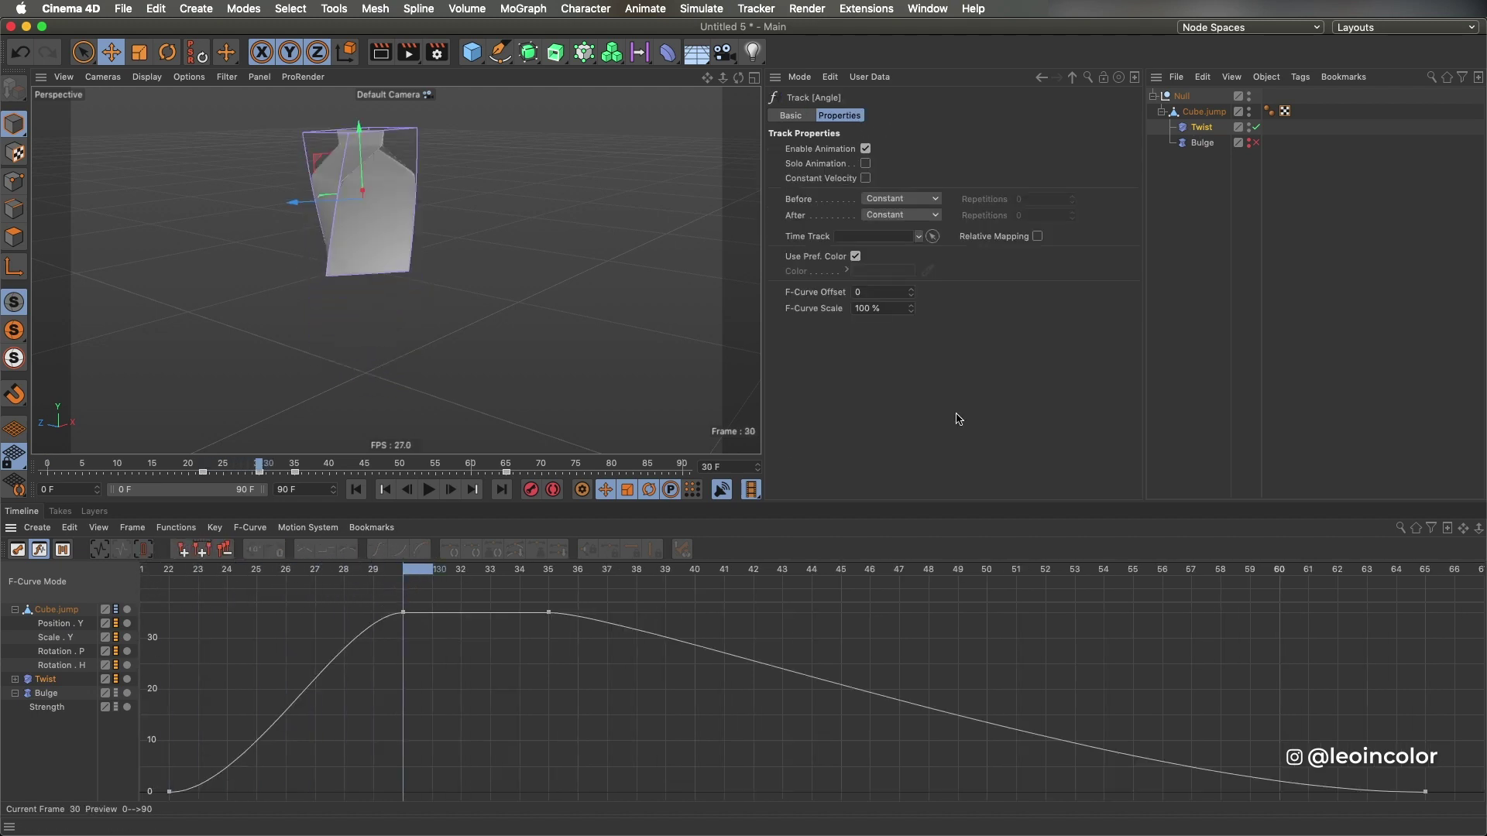
left_click(1202, 128)
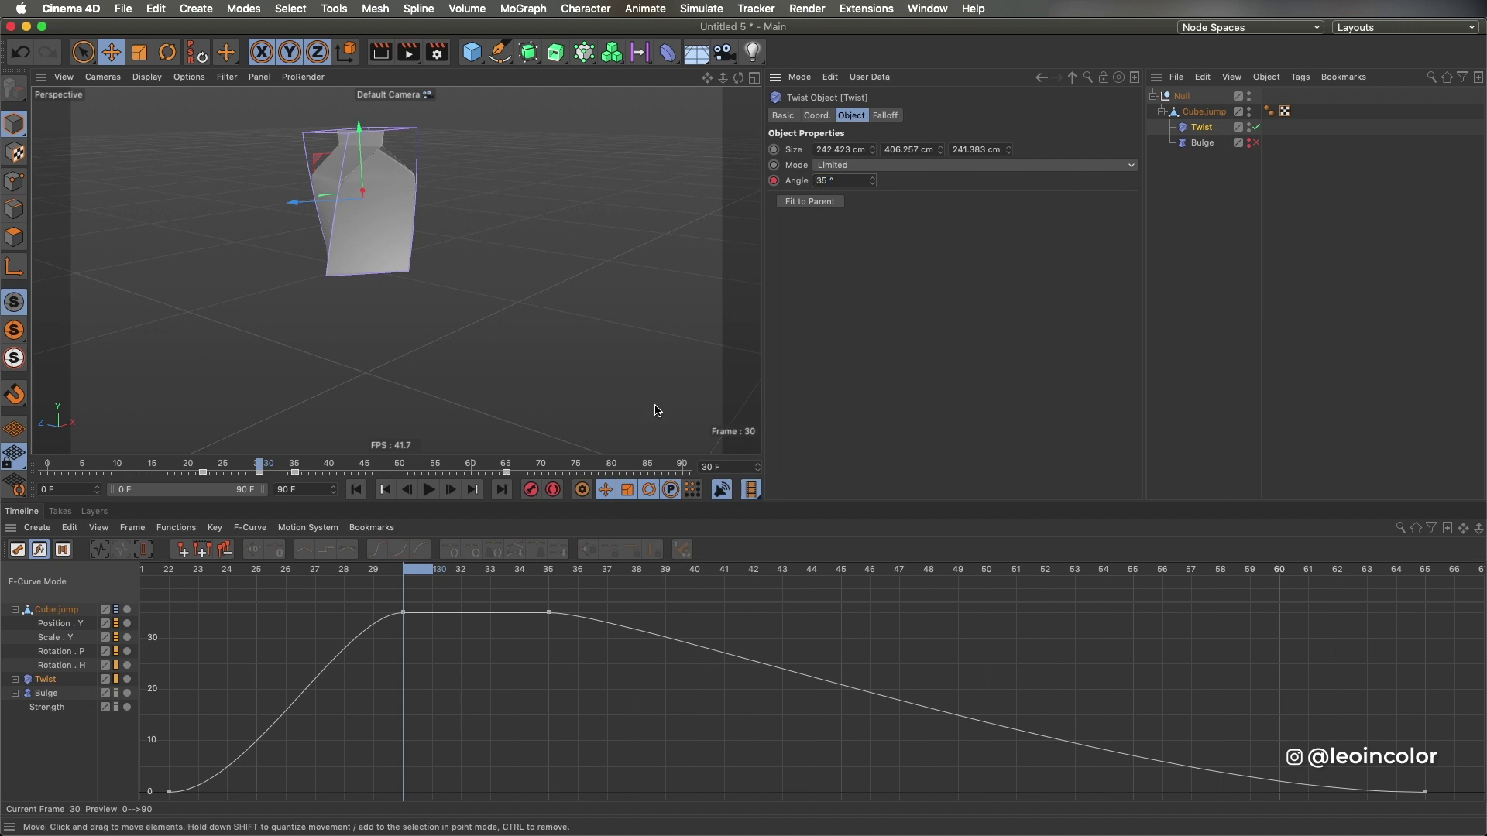
left_click_drag(415, 572, 1394, 680)
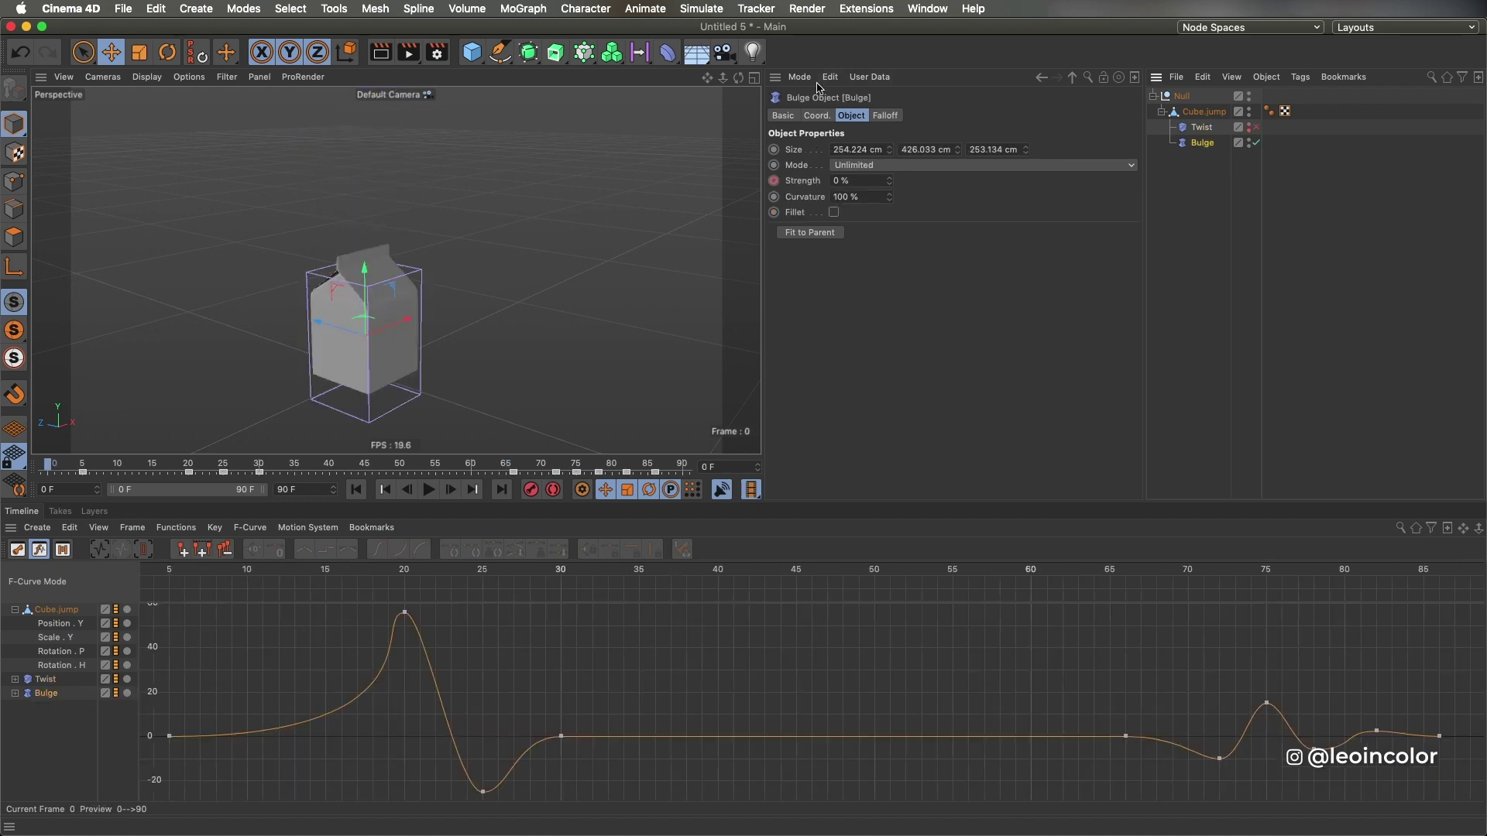
- Try the Bulge deformer with its Y position at 0 cm, and undo the change
left_click(818, 115)
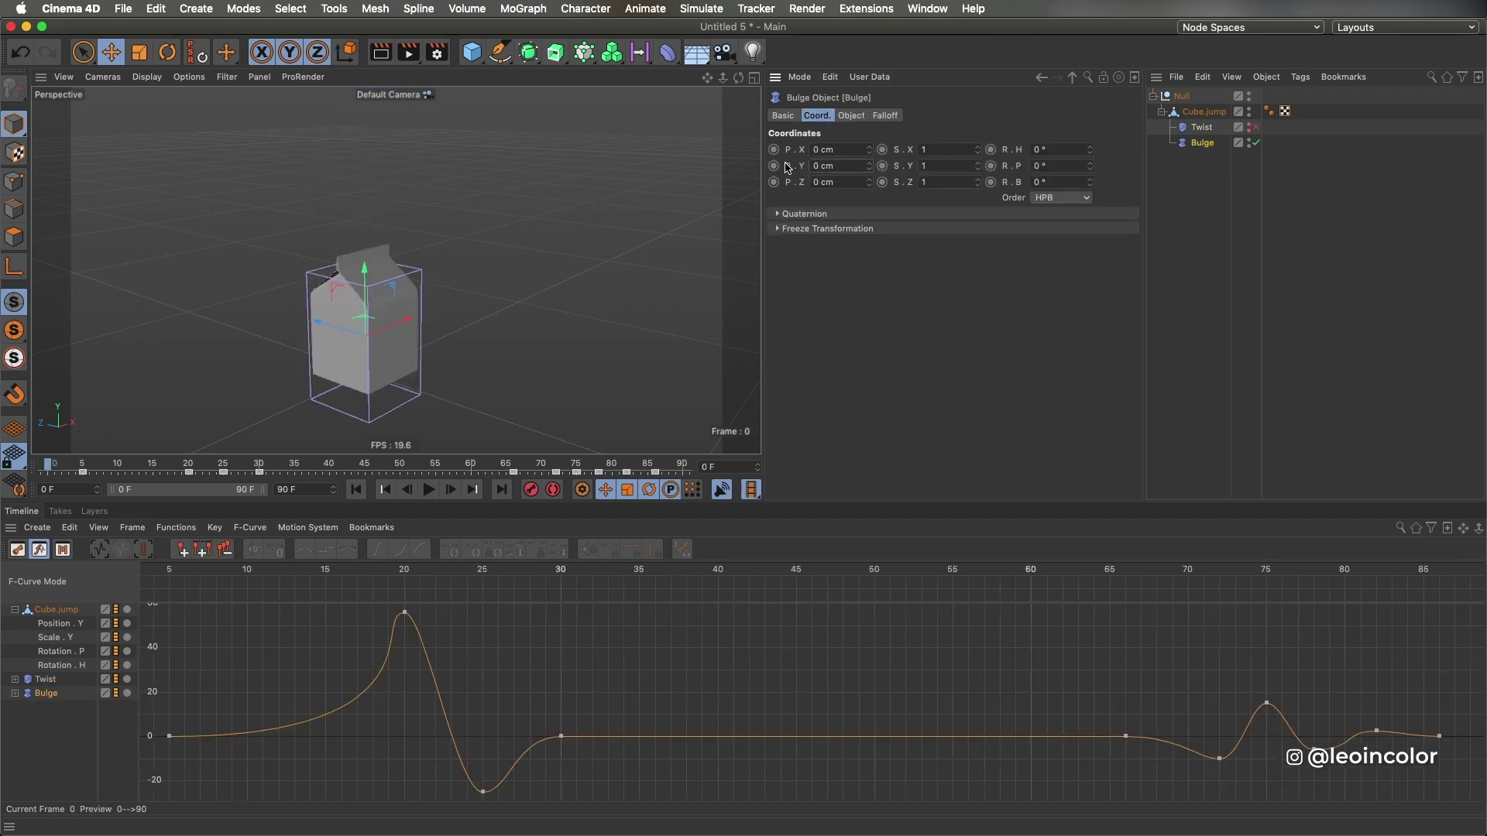
left_click_drag(786, 168, 785, 168)
key("super+z")
- Try Step interpolation on all Bulge Strength keys while scrubbing to frame 30, restore Spline interpolation and play the animation
left_click(233, 571)
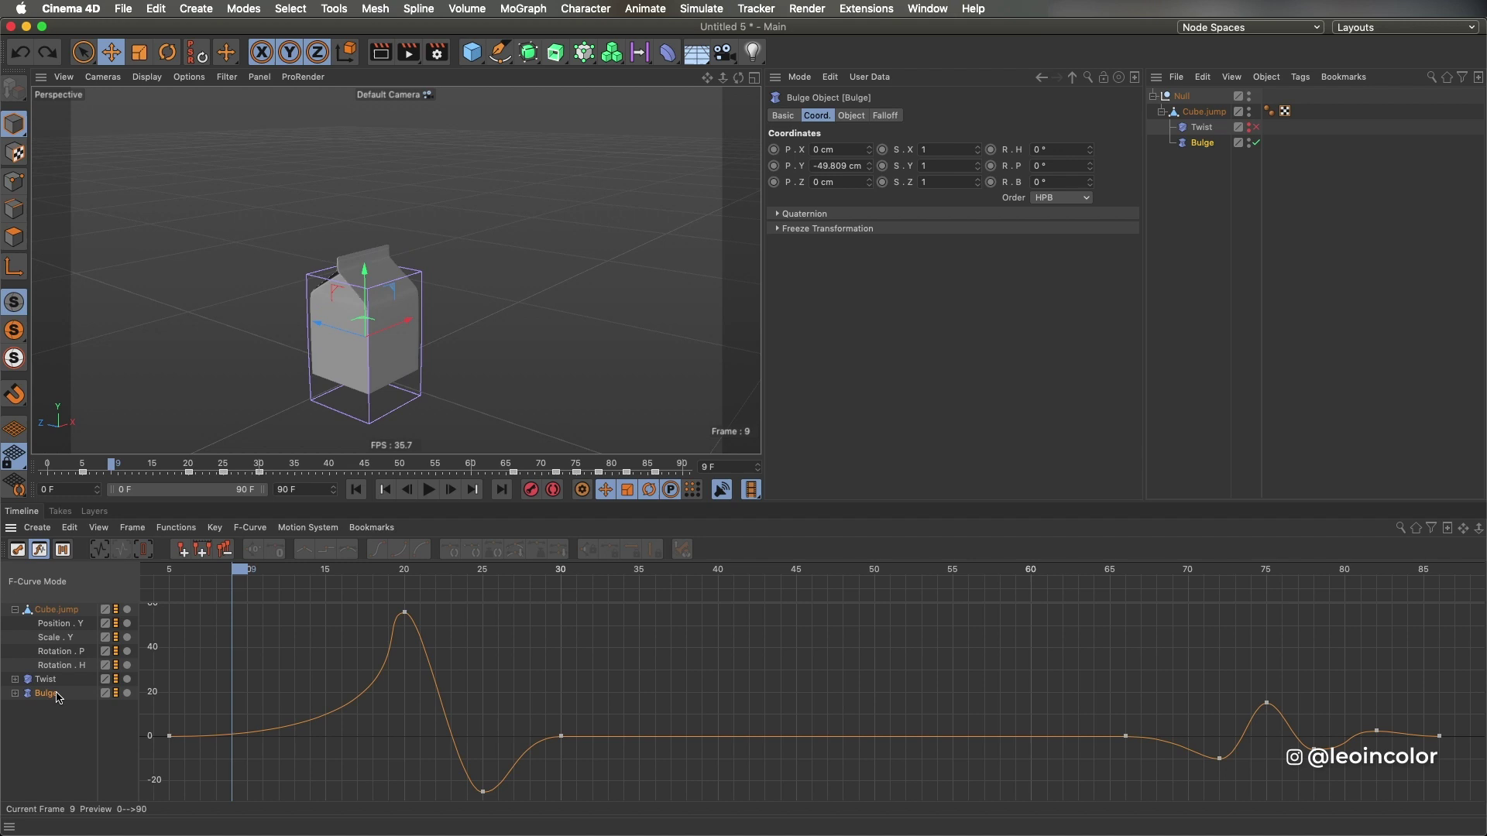
left_click(52, 694)
left_click(301, 681)
key("ctrl+a")
left_click(326, 550)
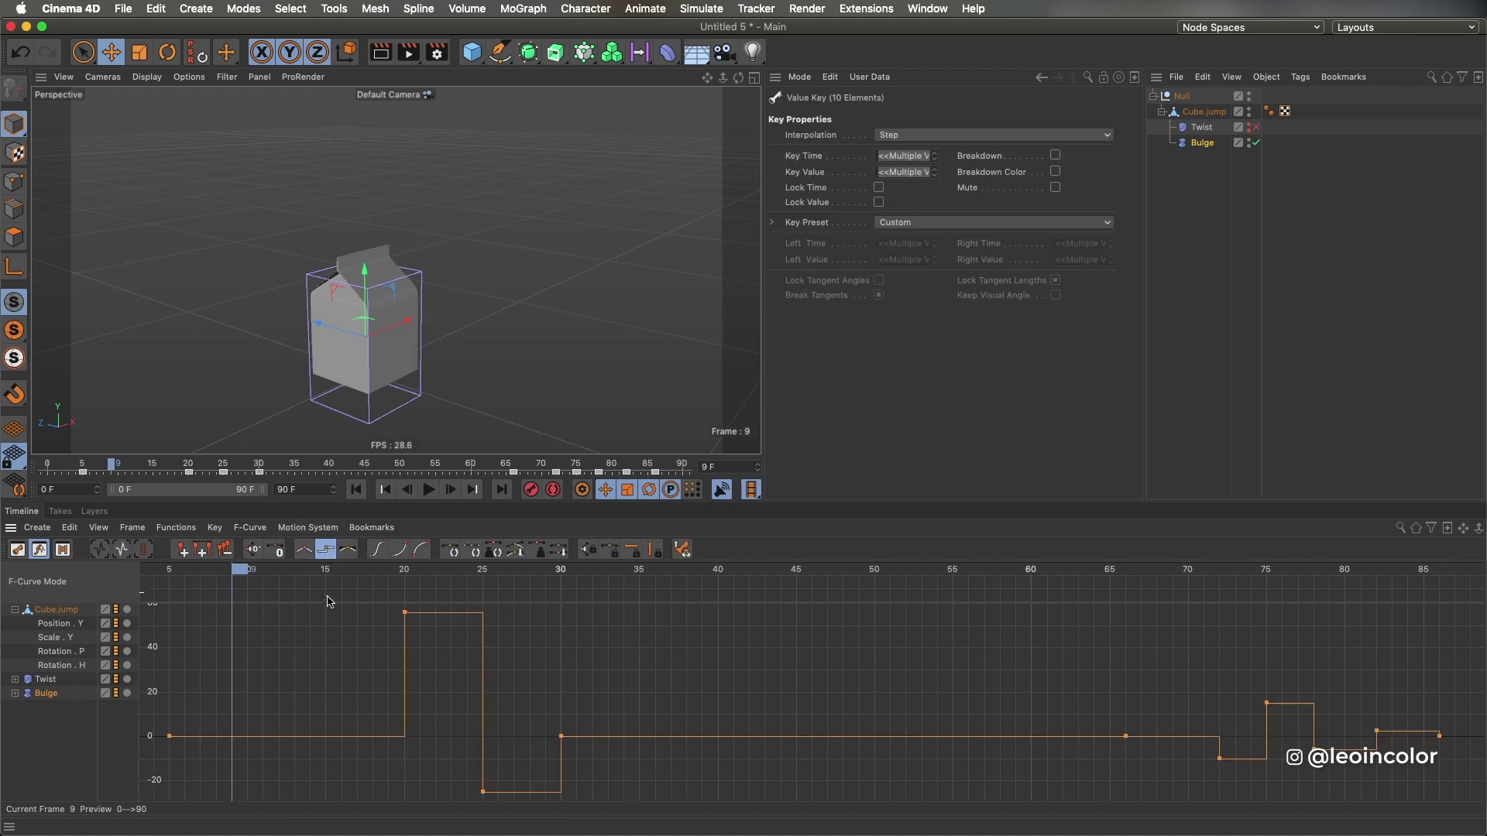
left_click_drag(240, 577, 562, 604)
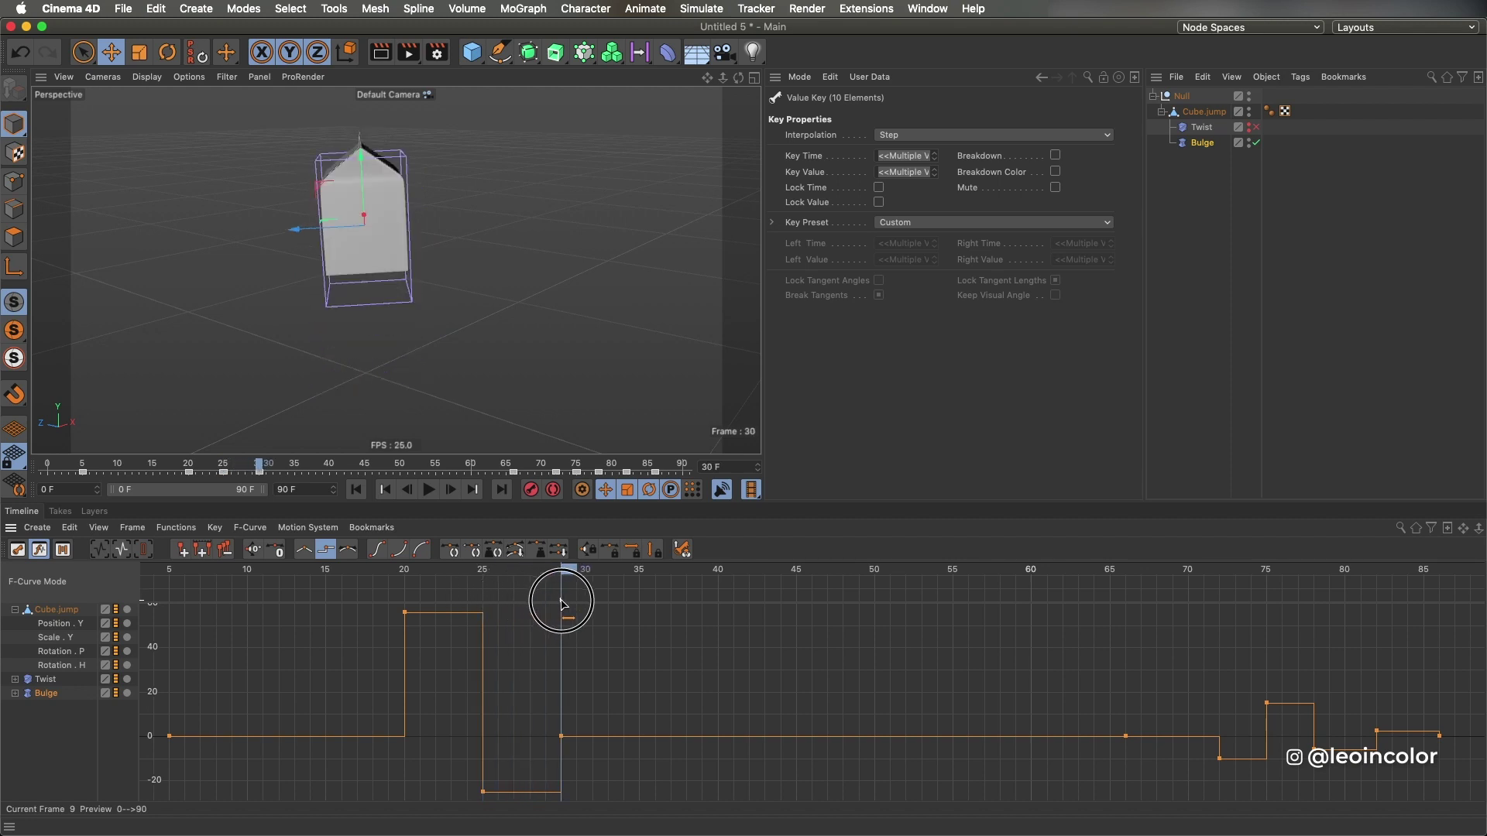
left_click(348, 550)
left_click(428, 489)
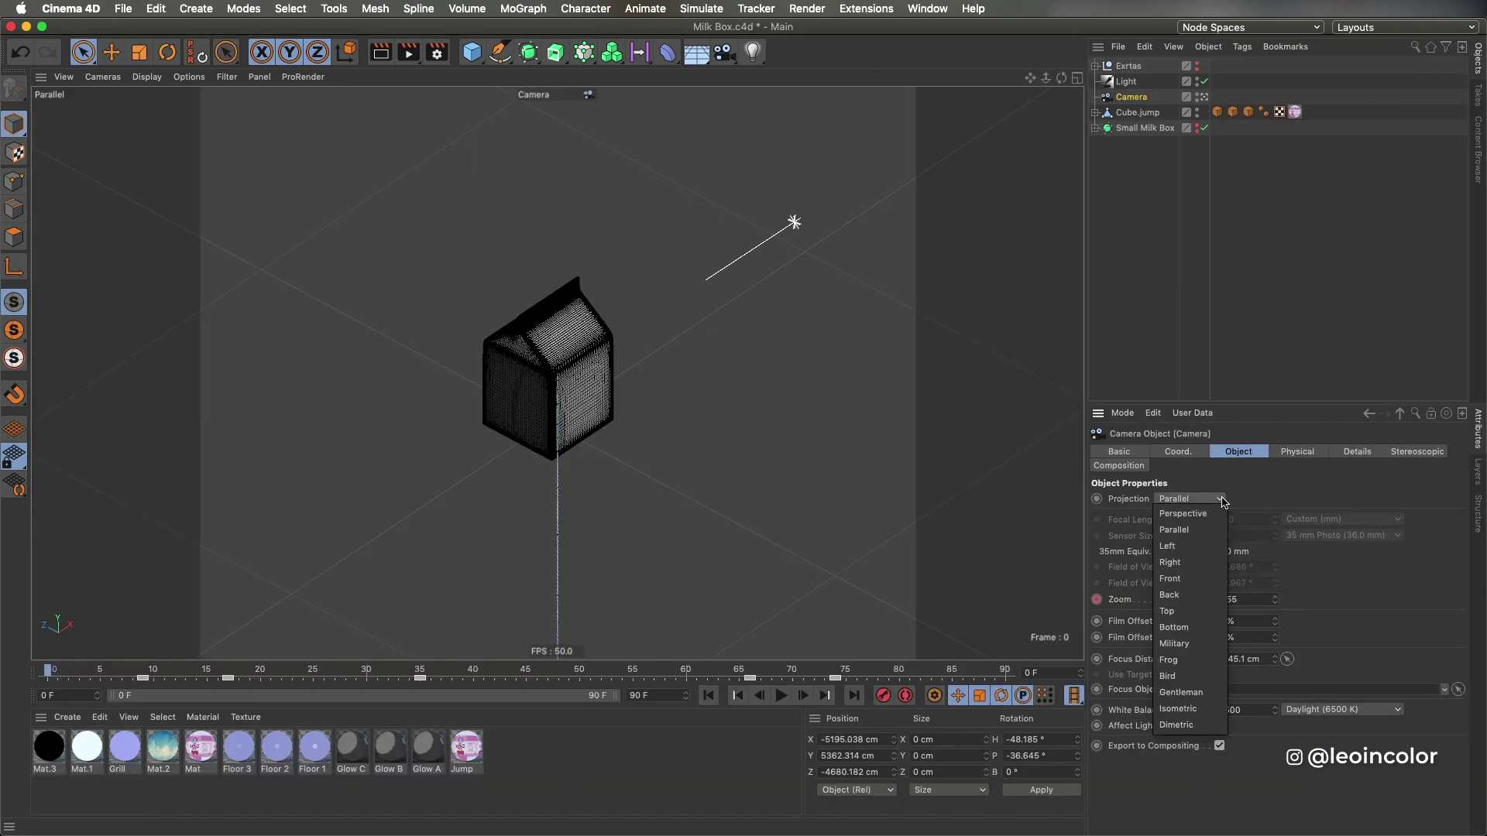
- Set the Camera object's projection to Parallel and leave the camera view
left_click(1174, 530)
left_click(1204, 98)
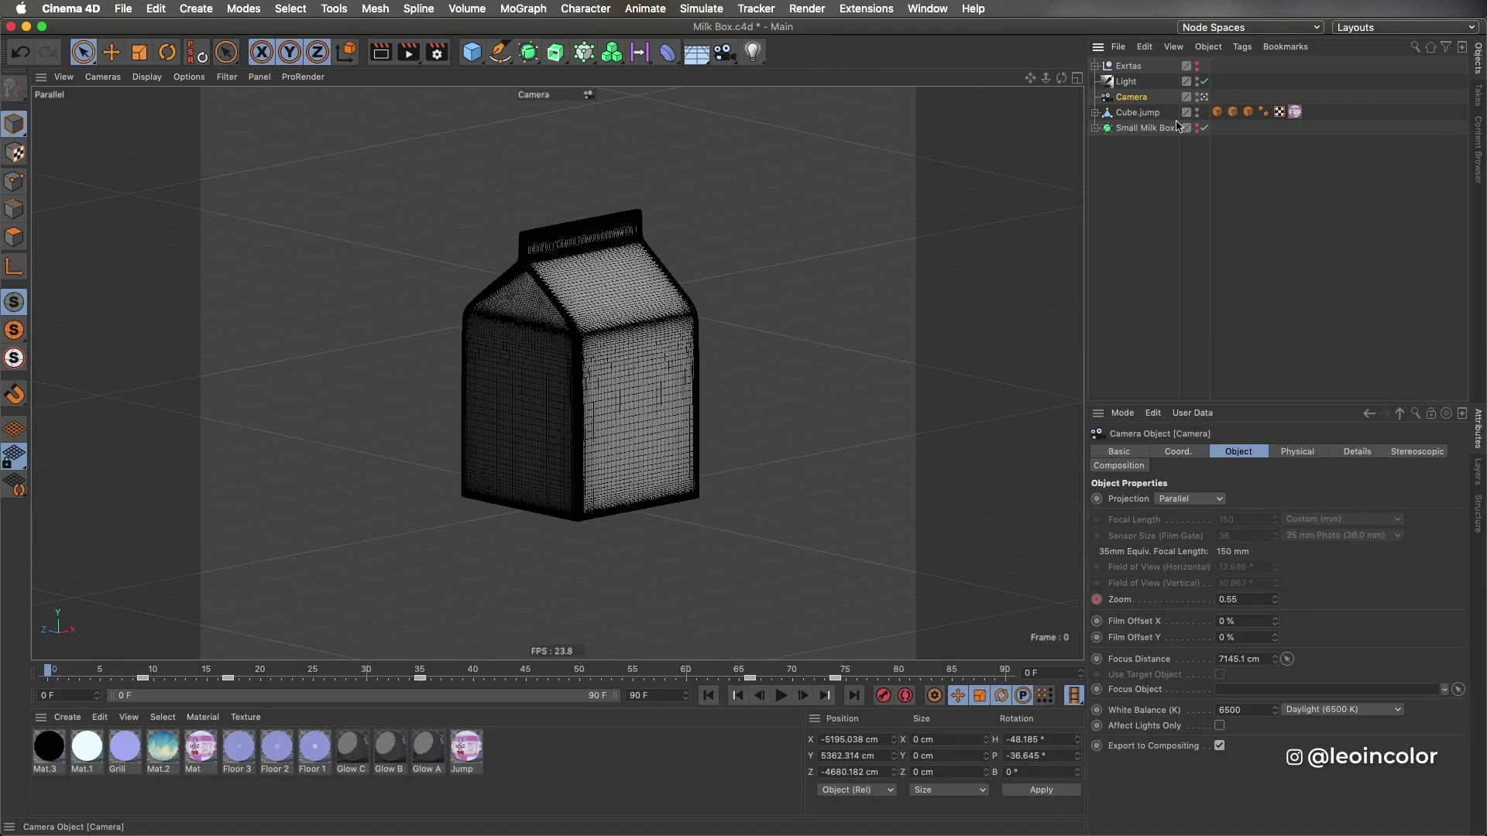
- Duplicate the camera beside the original and set the copy's projection to Perspective to compare both camera frustums
left_click_drag(710, 322, 597, 410, "ctrl")
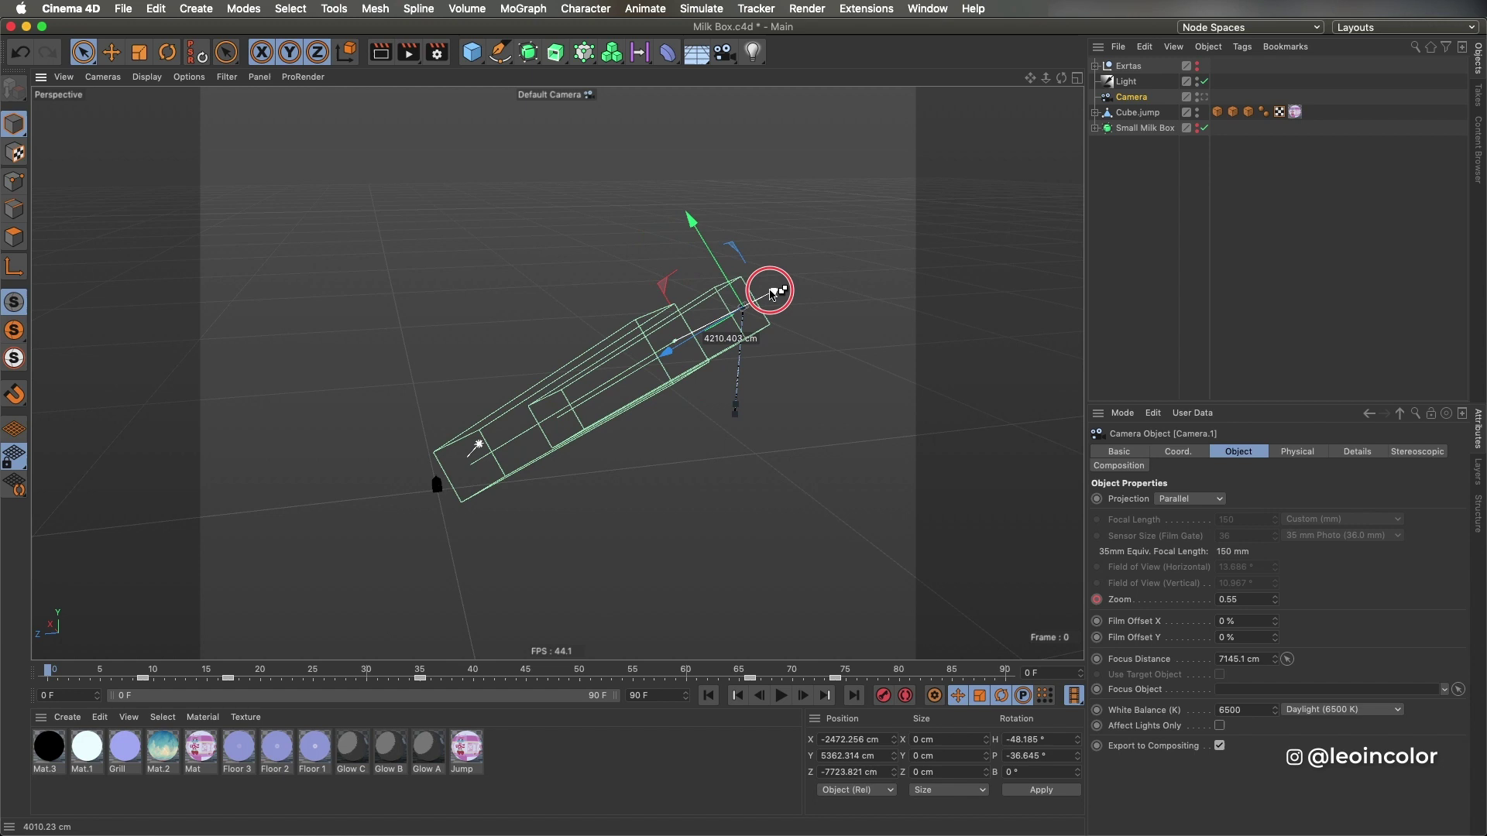
left_click(565, 504)
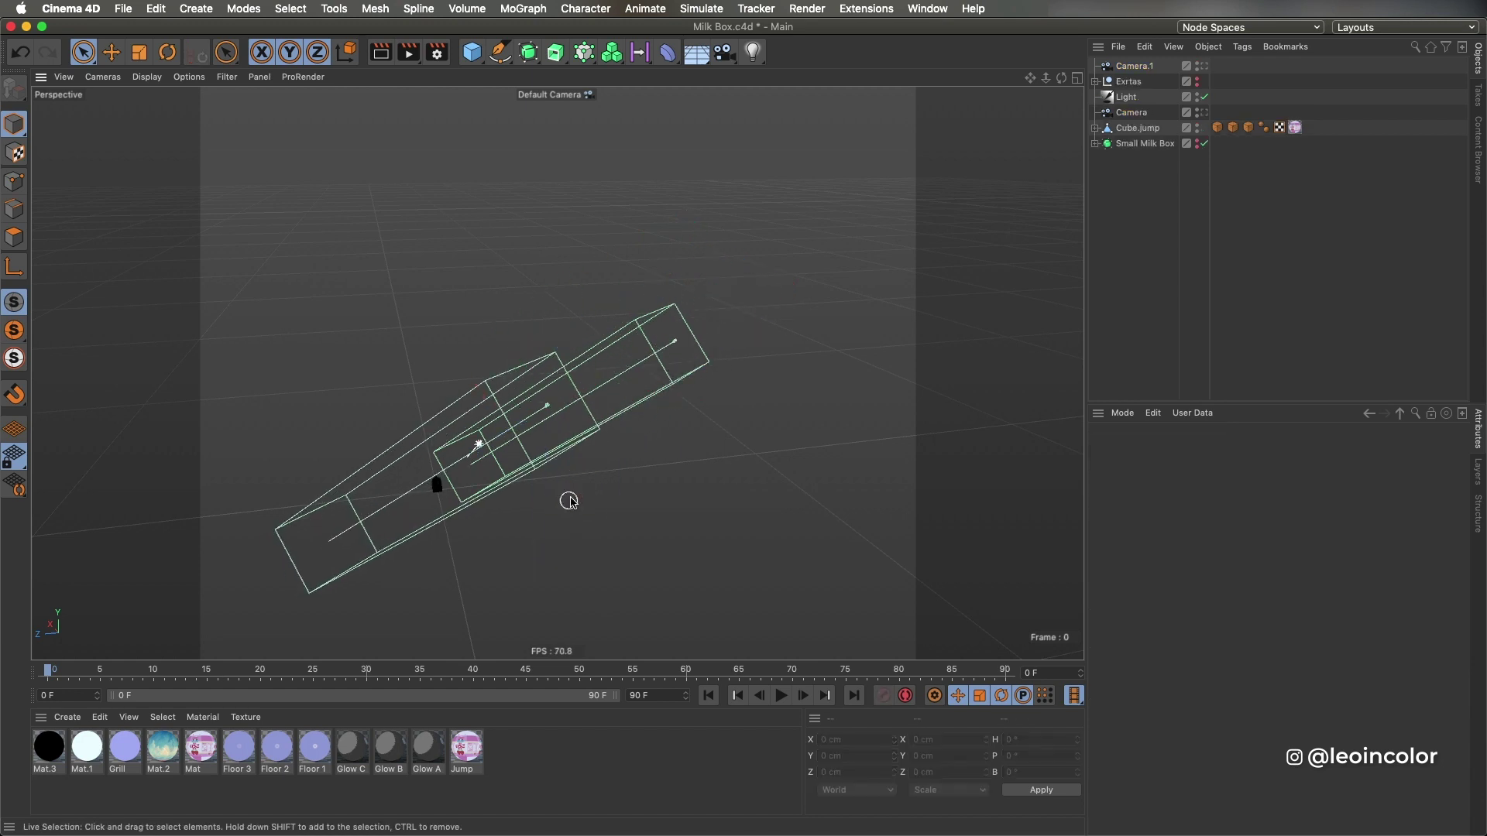
left_click_drag(564, 504, 571, 415, "alt")
left_click(1141, 71)
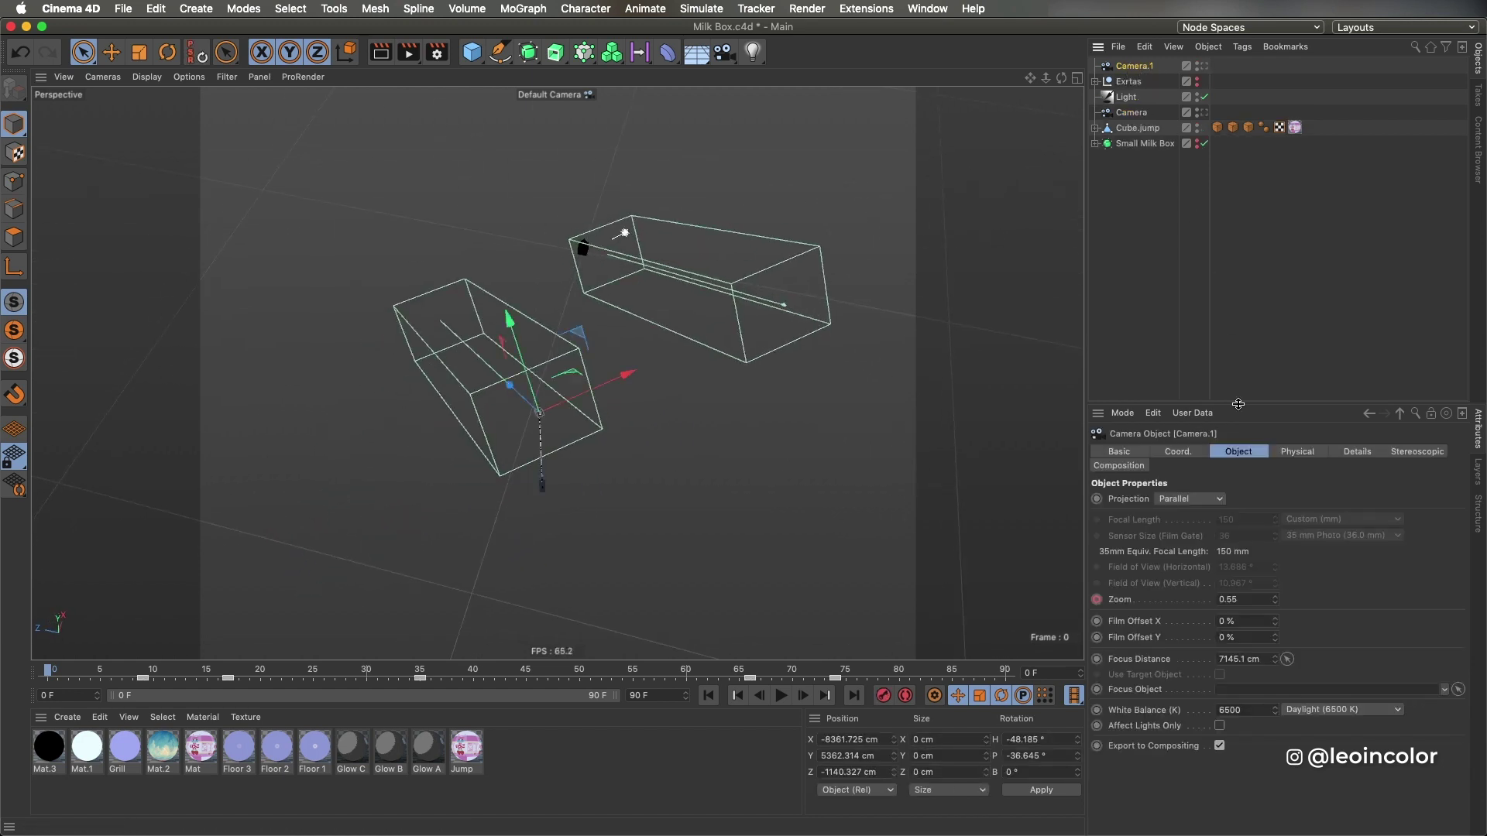
left_click(1210, 500)
left_click(1203, 515)
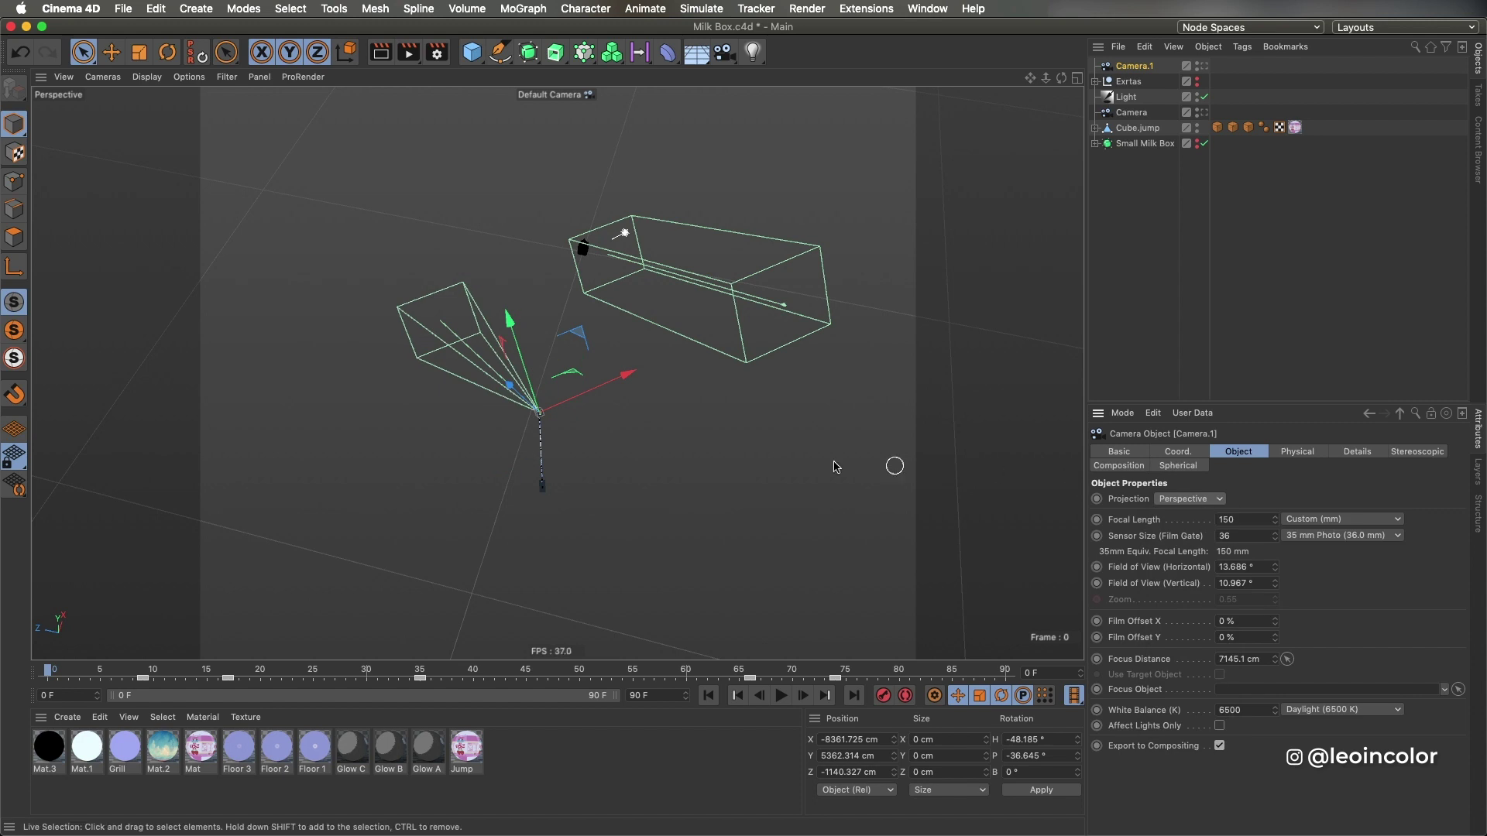
left_click_drag(475, 357, 518, 394, "alt")
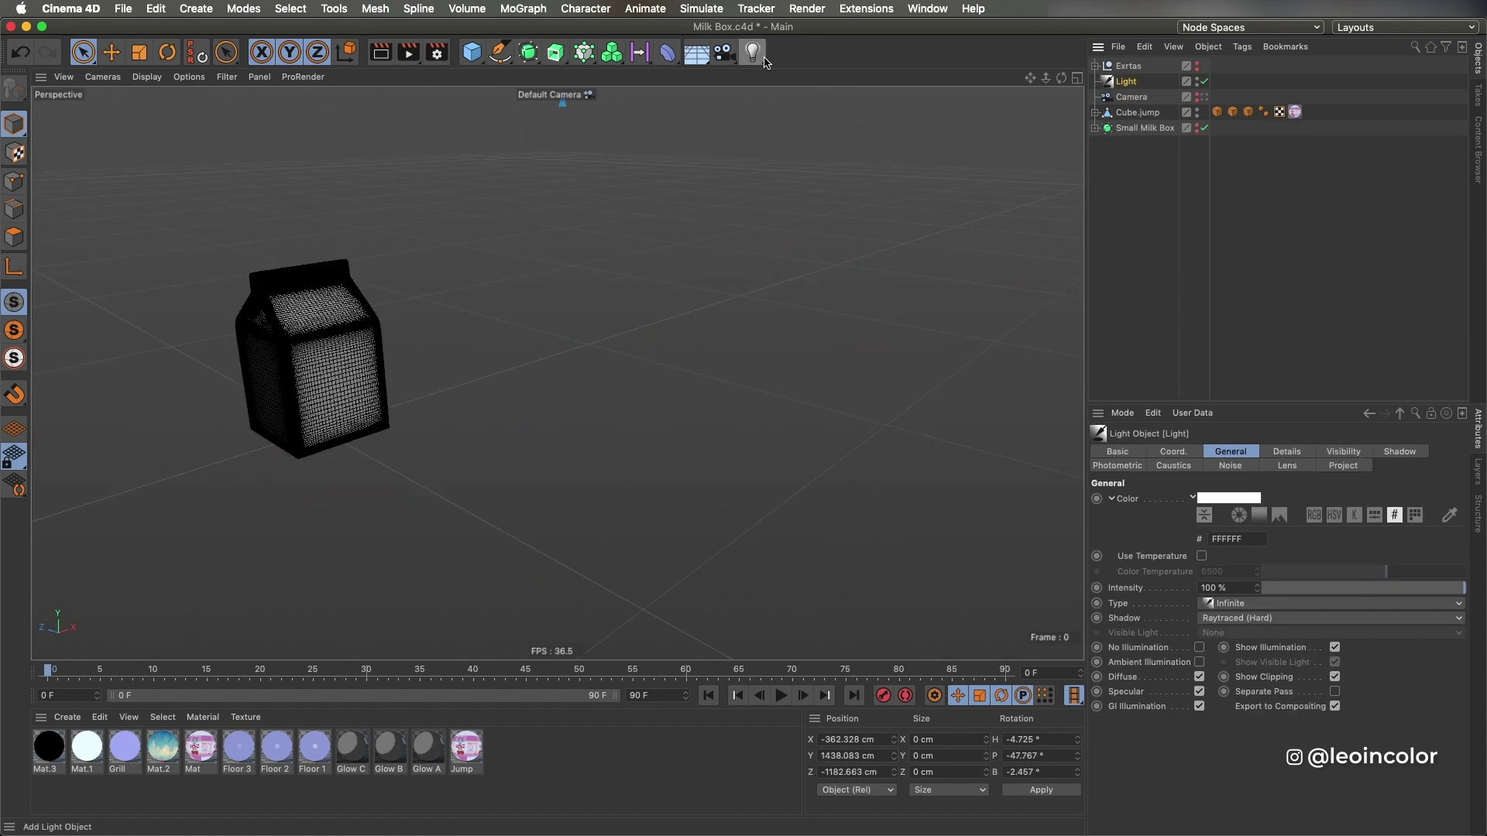
- Try adding a second Infinite light and rotating it, and delete it
left_click_drag(753, 52, 886, 112)
key("r")
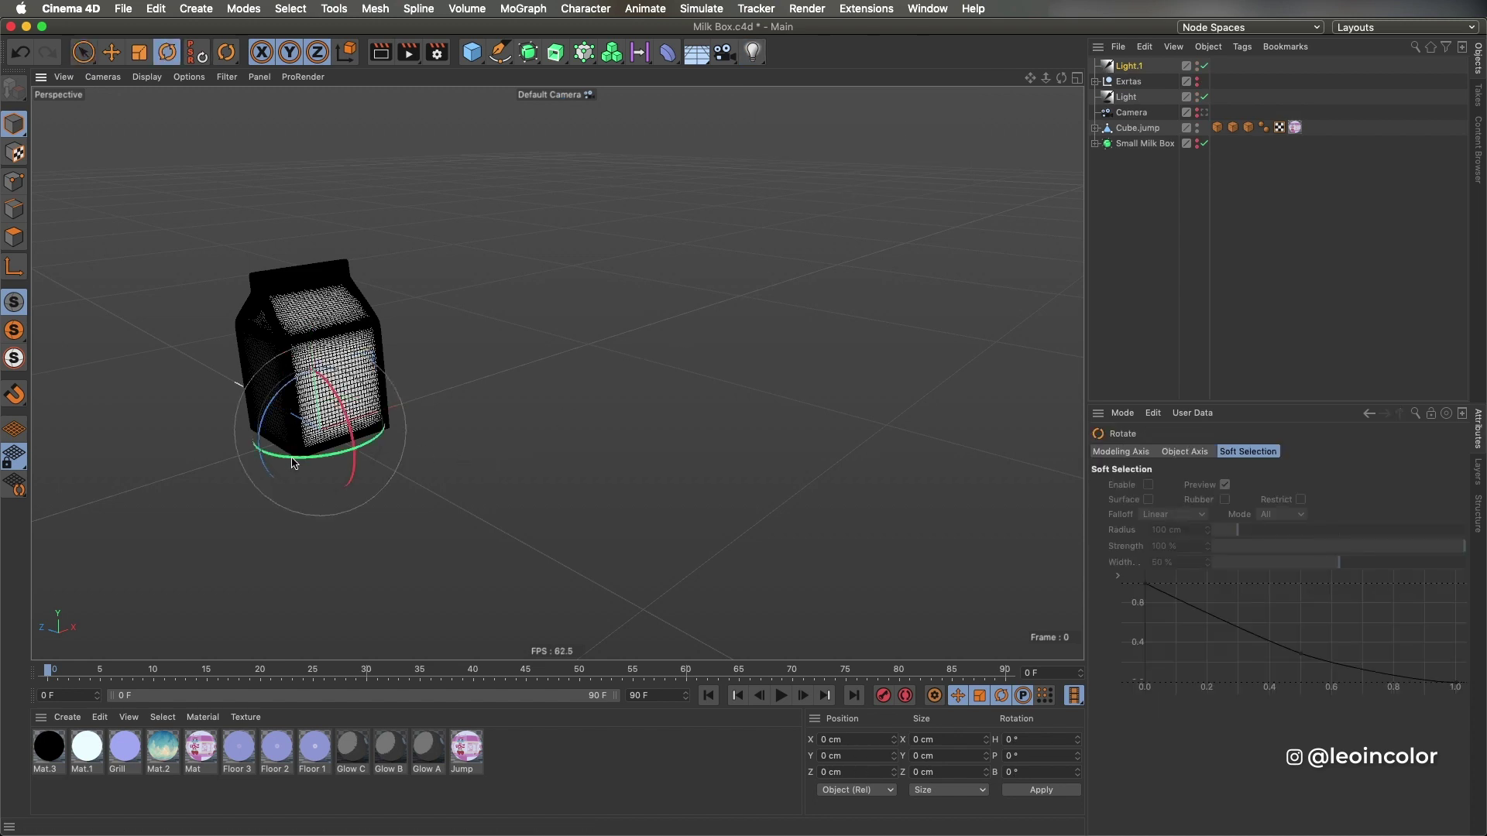
left_click_drag(333, 410, 376, 419)
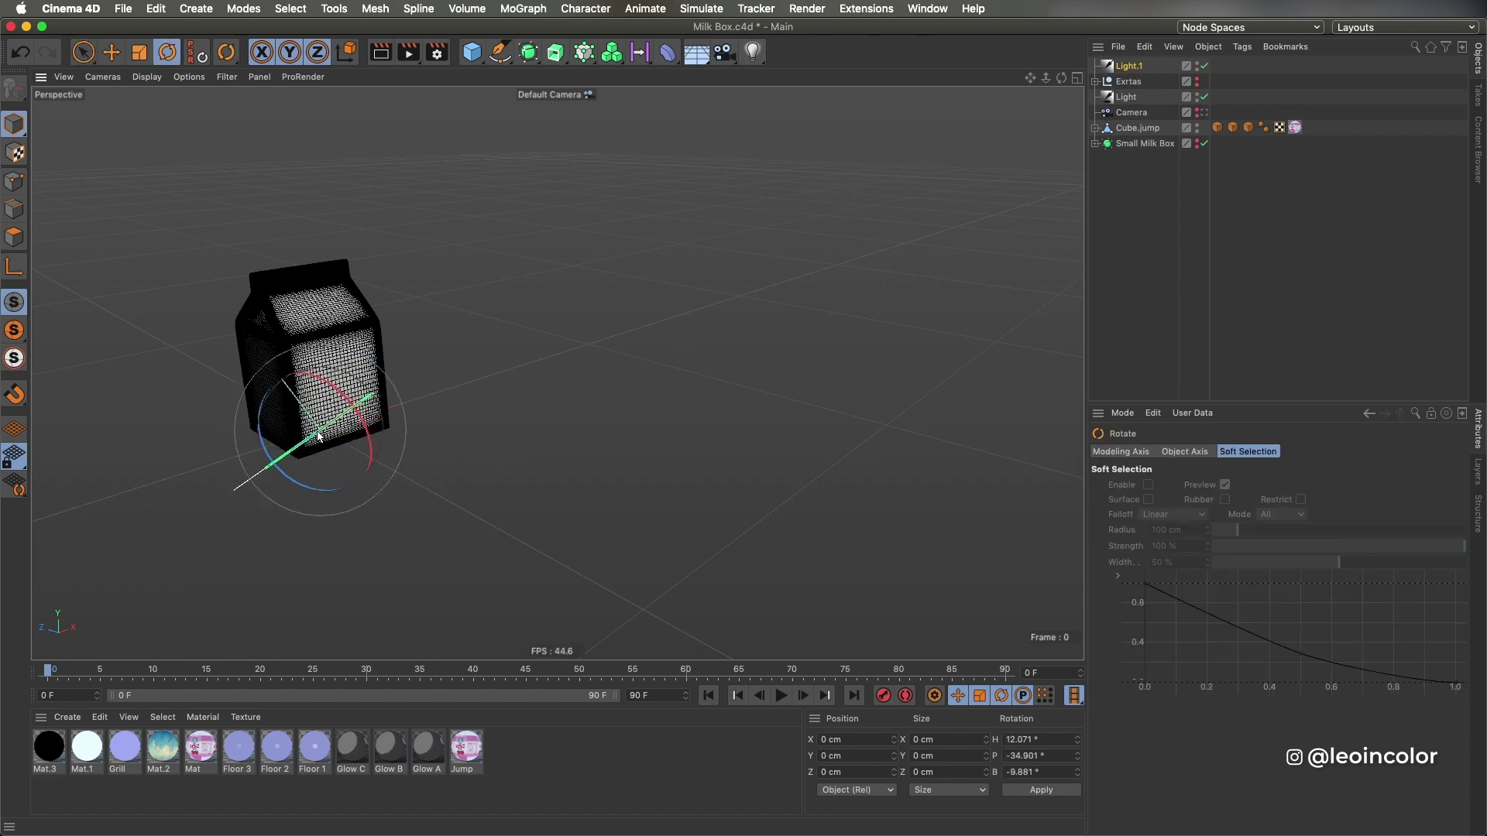
left_click(1135, 69)
key("Delete")
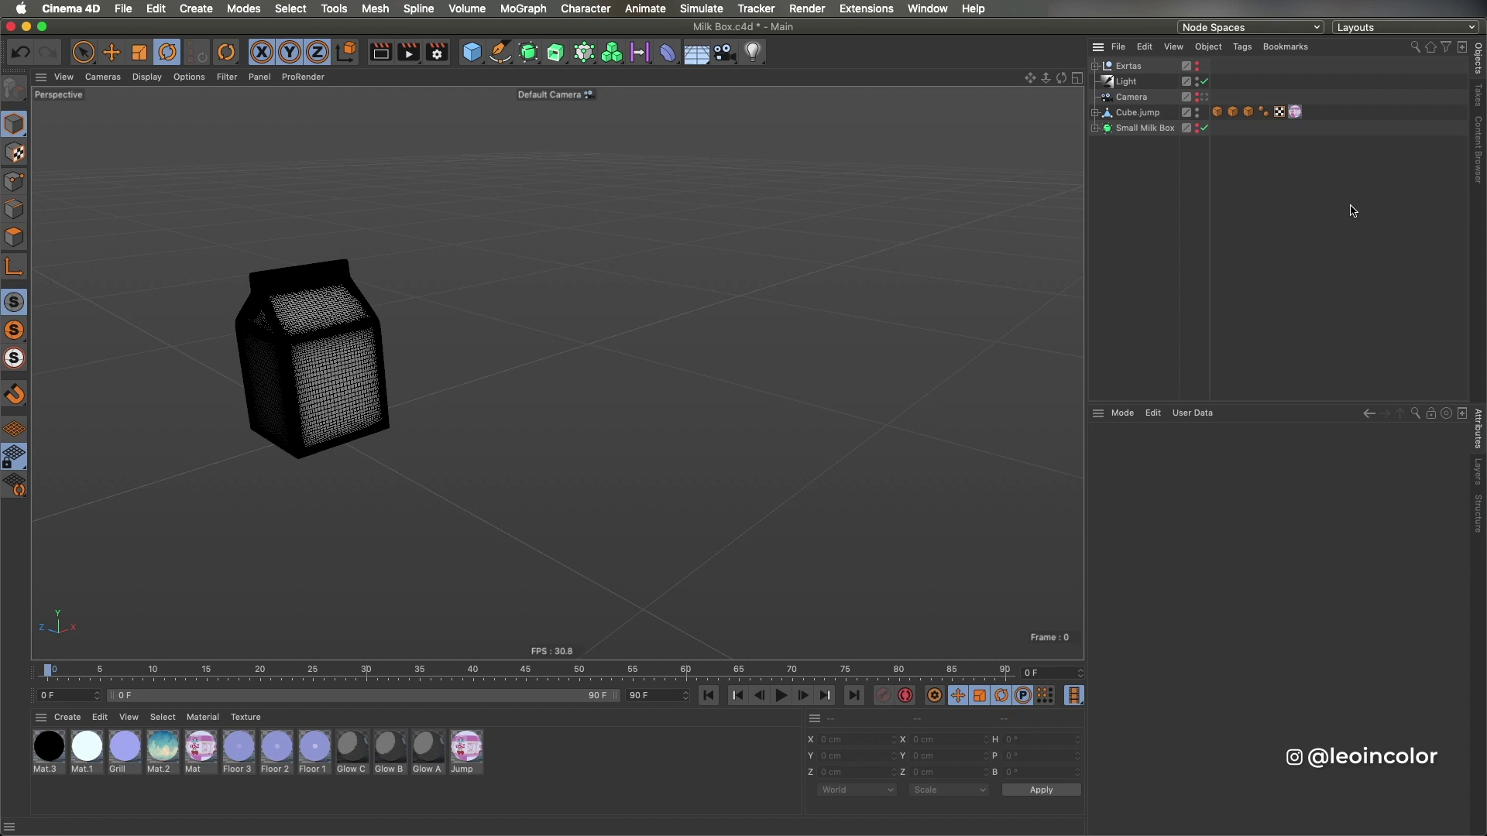
- Set the existing Light object's shadow type to Raytraced (Hard)
left_click(1128, 83)
left_click(1233, 621)
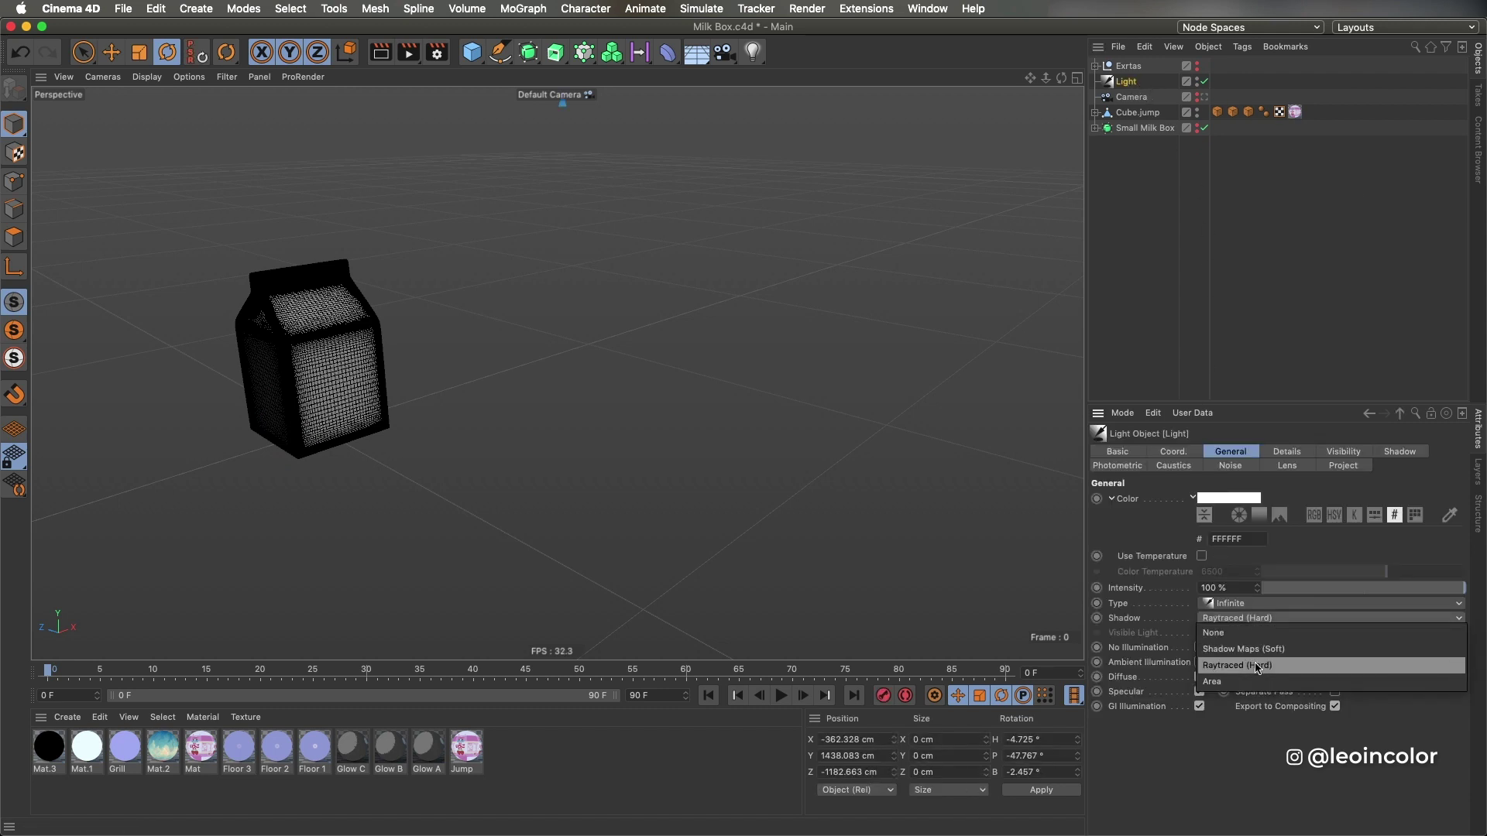
left_click(1247, 670)
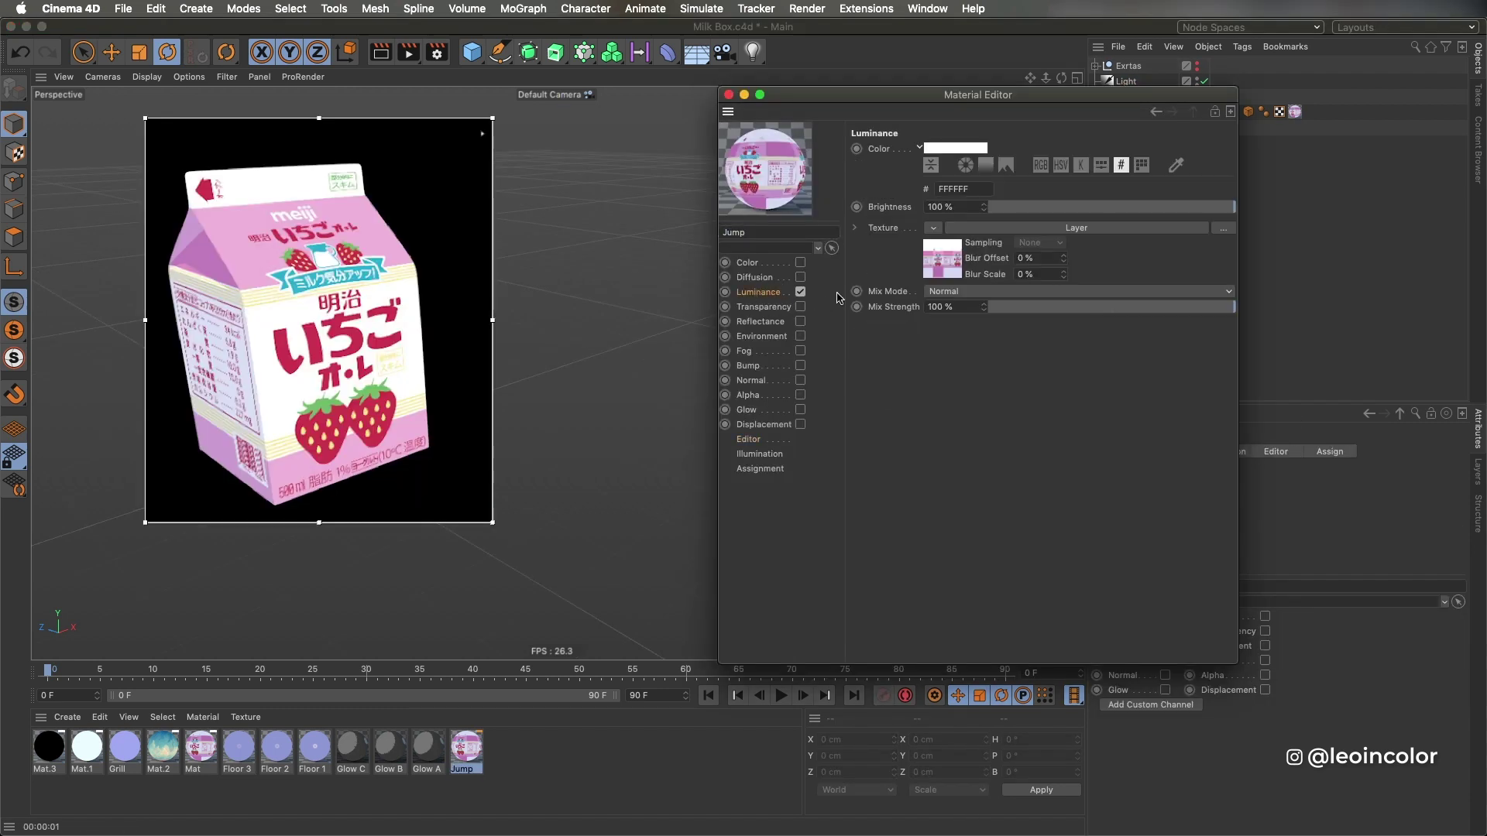
- Inspect the Layer shader in the Jump material's Luminance channel and its Bitmap layer
left_click(939, 265)
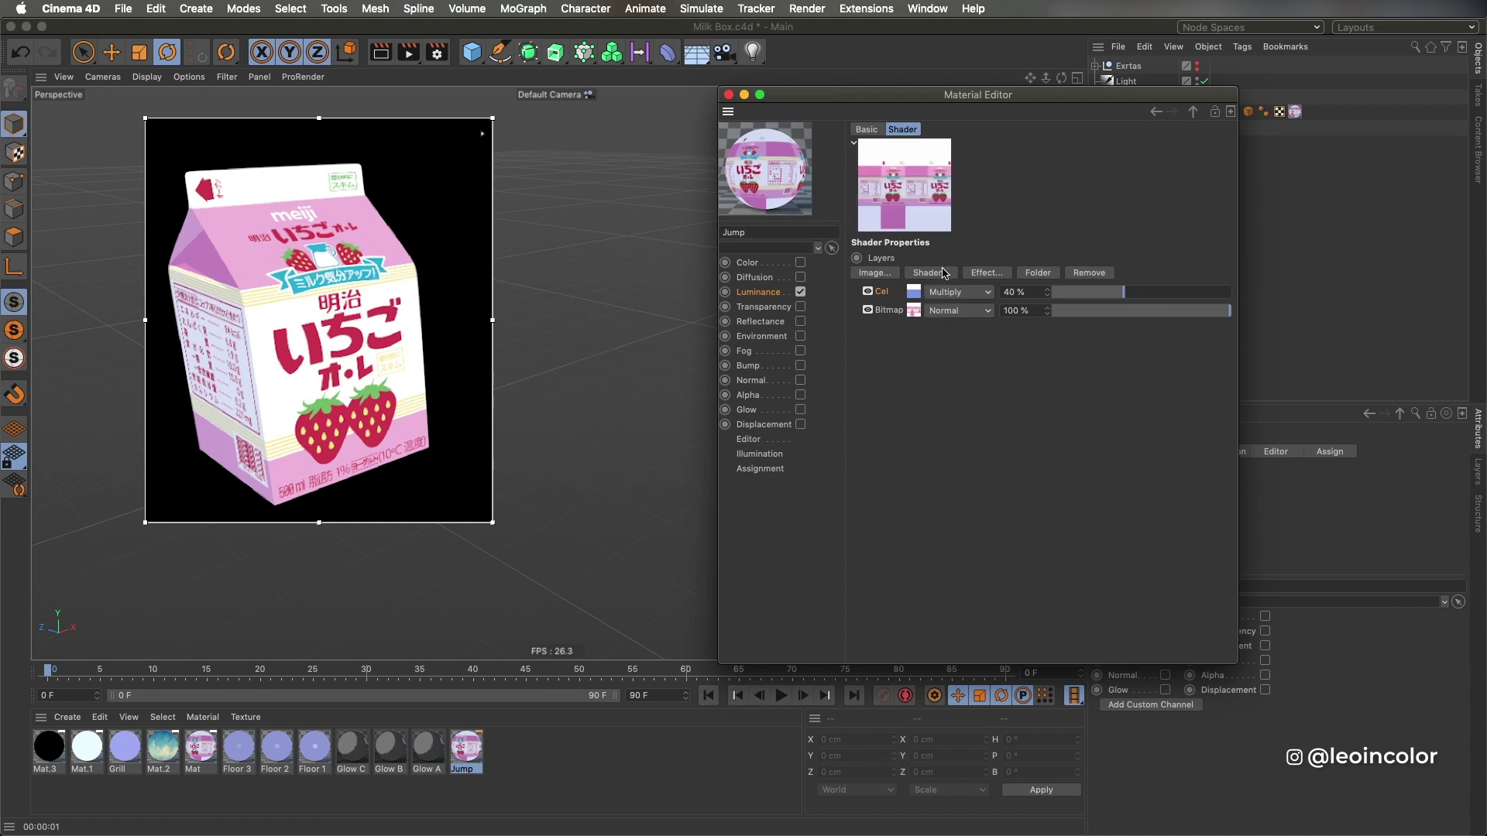
left_click(913, 313)
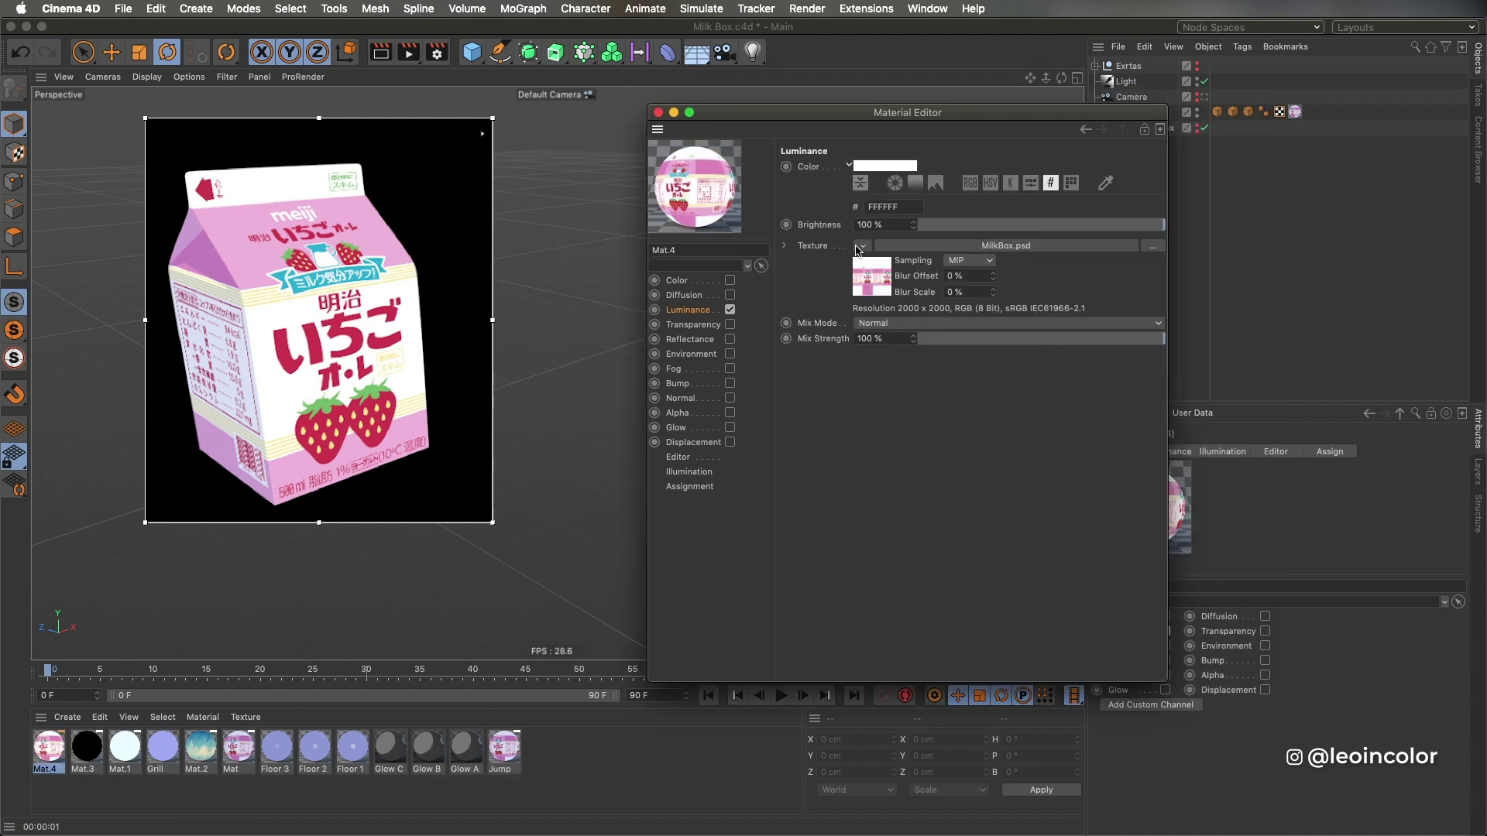
- Wrap the MilkBox.psd texture in Mat.4's Luminance channel in a Layer shader and open the shader's layers
left_click(862, 246)
left_click(907, 597)
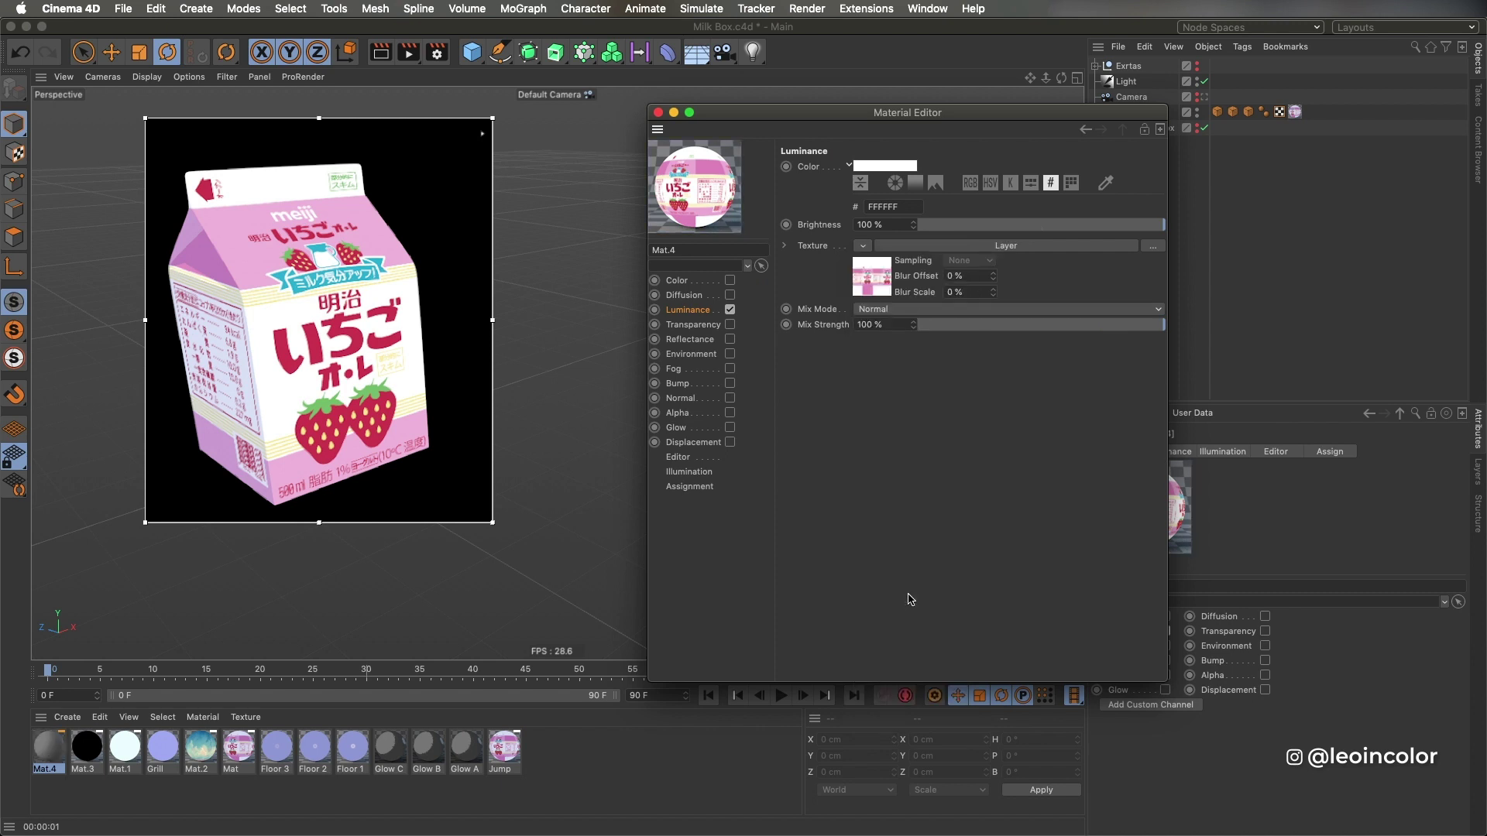
left_click(881, 265)
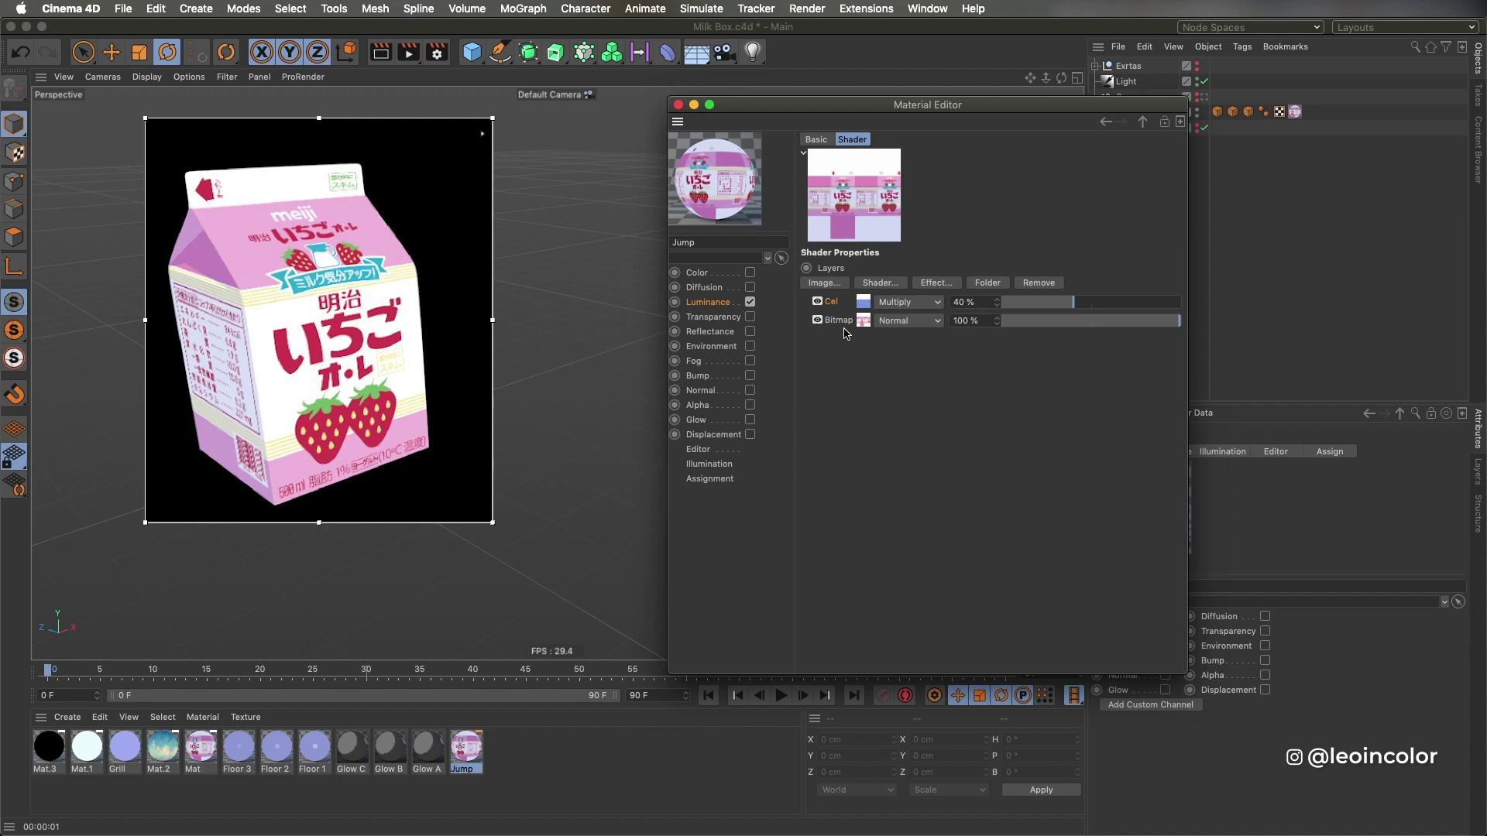
- Review the Jump material's Bitmap layer settings and the blend modes available for its Cel layer, keeping Multiply
left_click(863, 320)
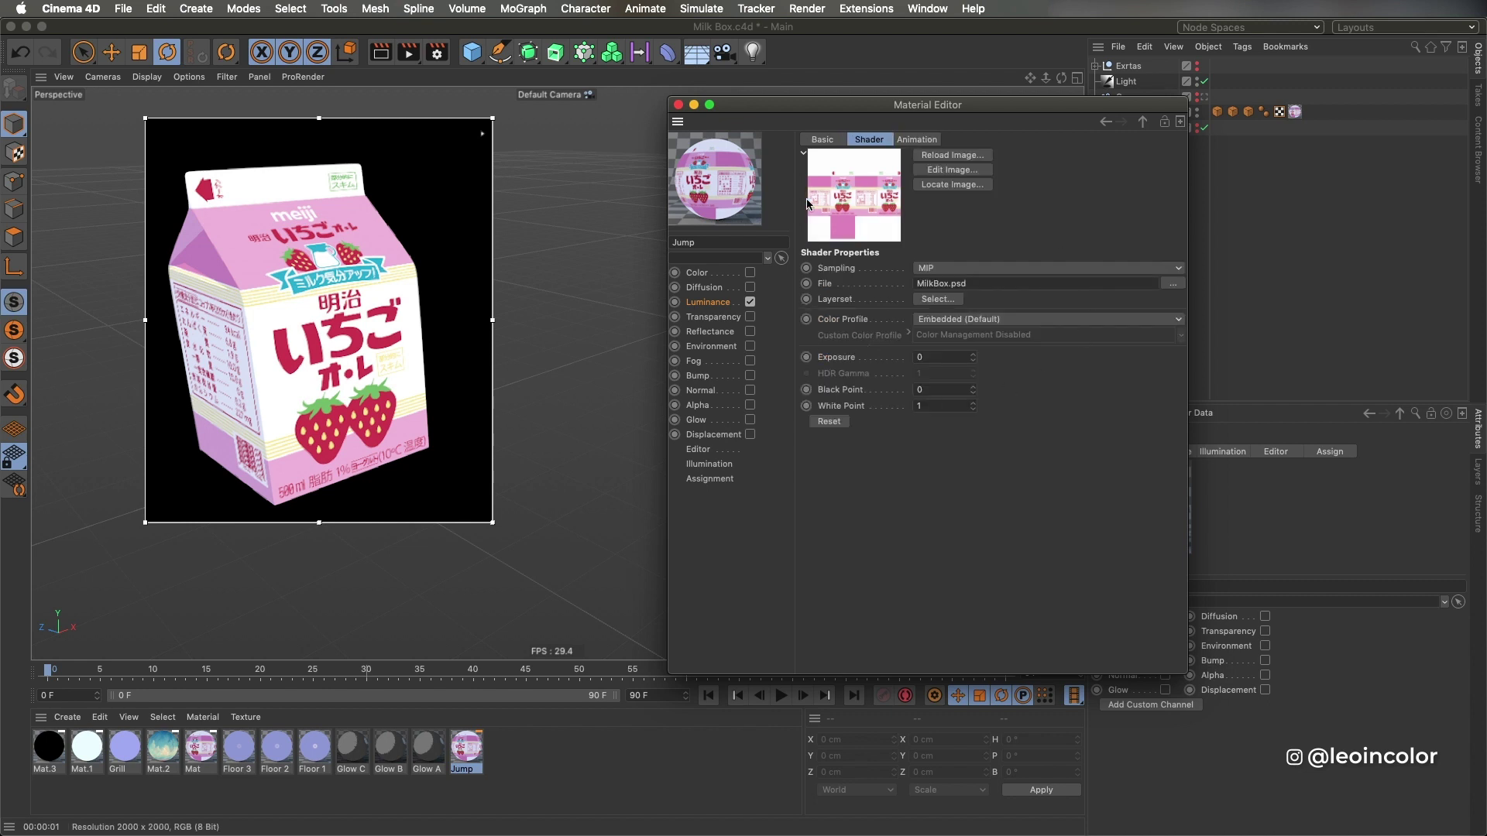
left_click(1142, 121)
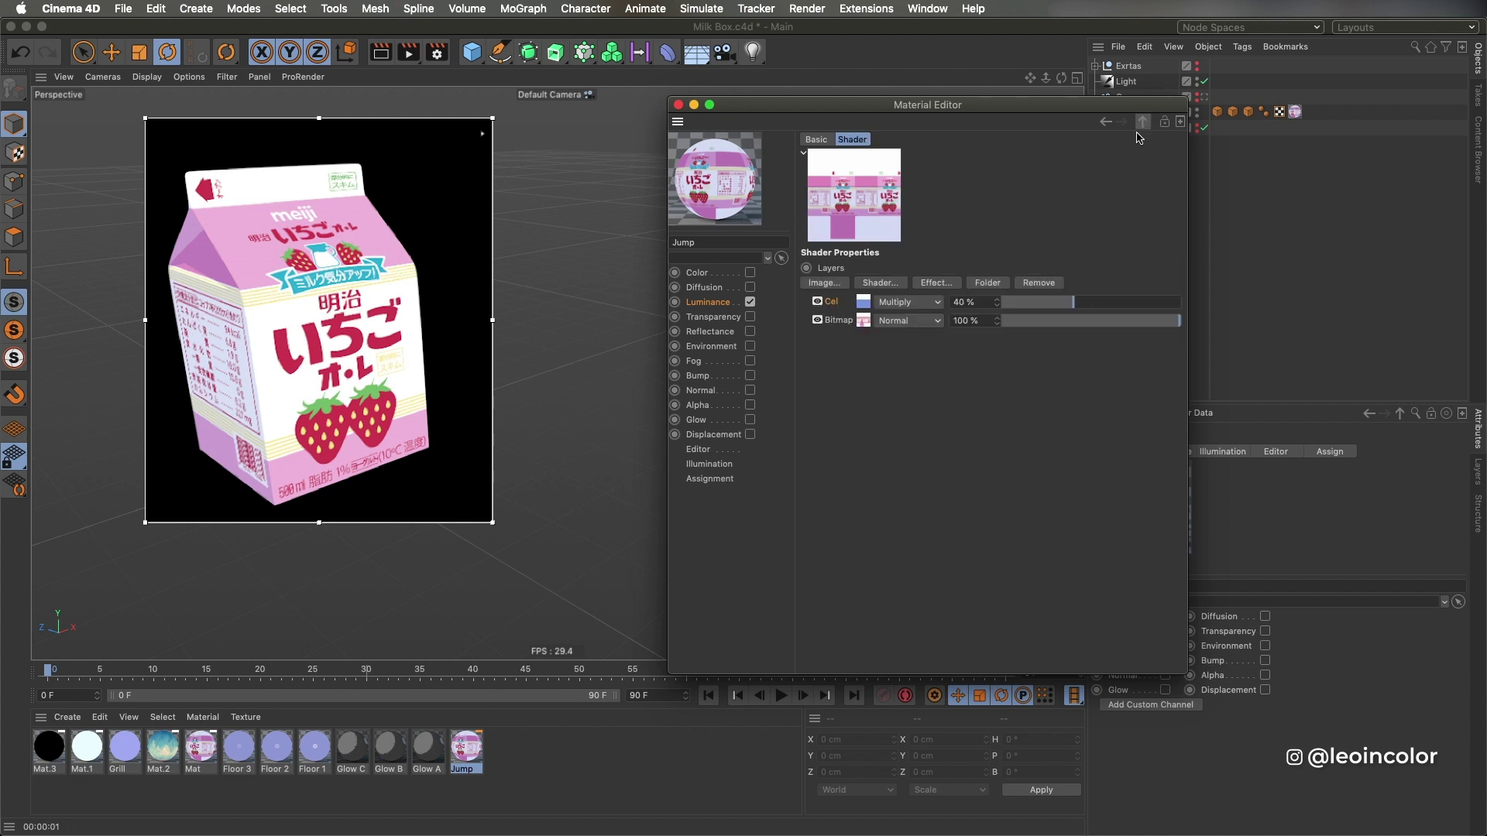
left_click(895, 307)
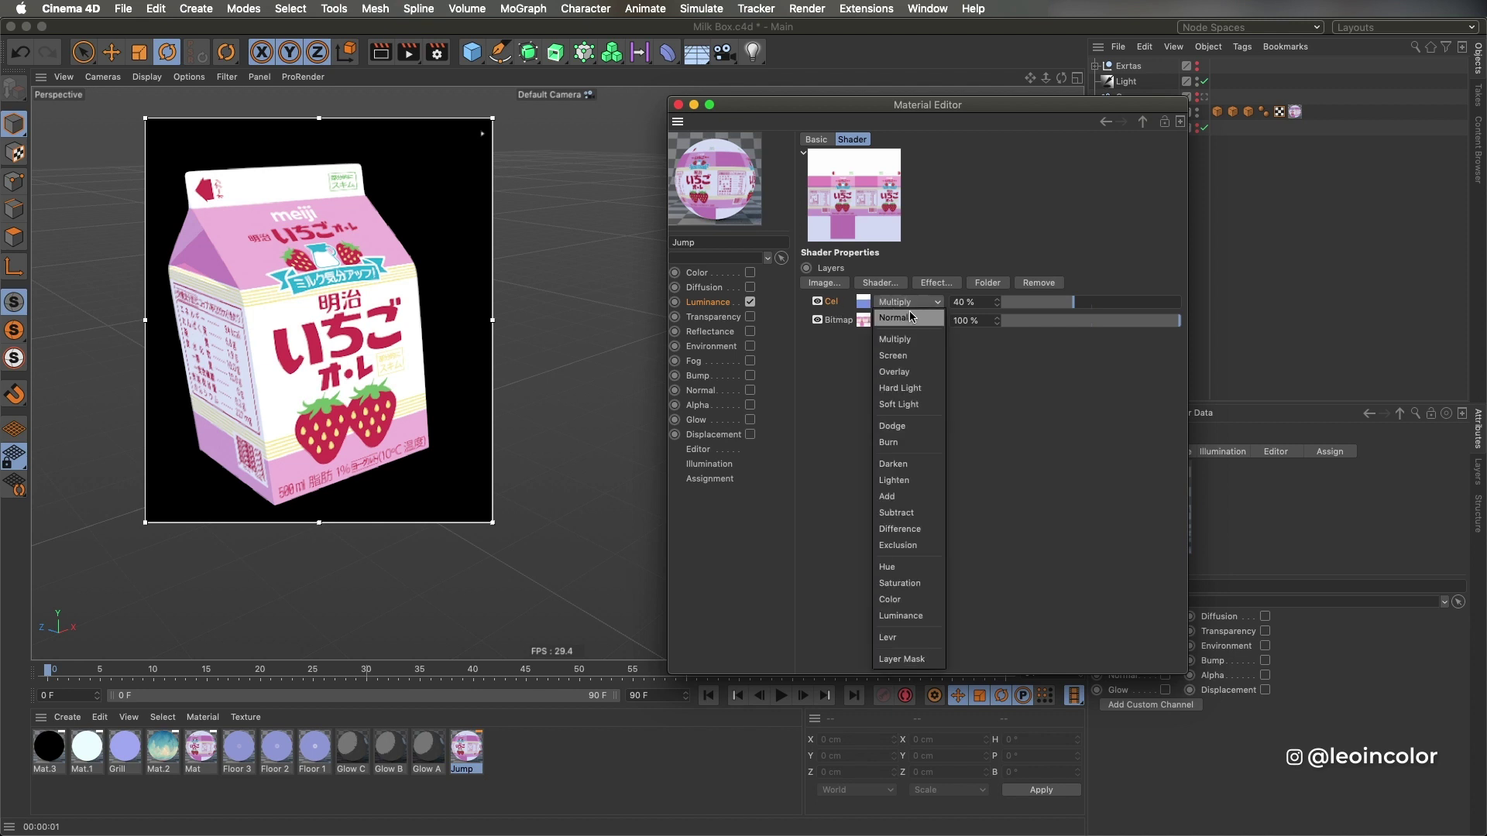
left_click(891, 310)
- Try the Cel layer at 100% opacity and return it to 40%
left_click_drag(1073, 302, 1180, 302)
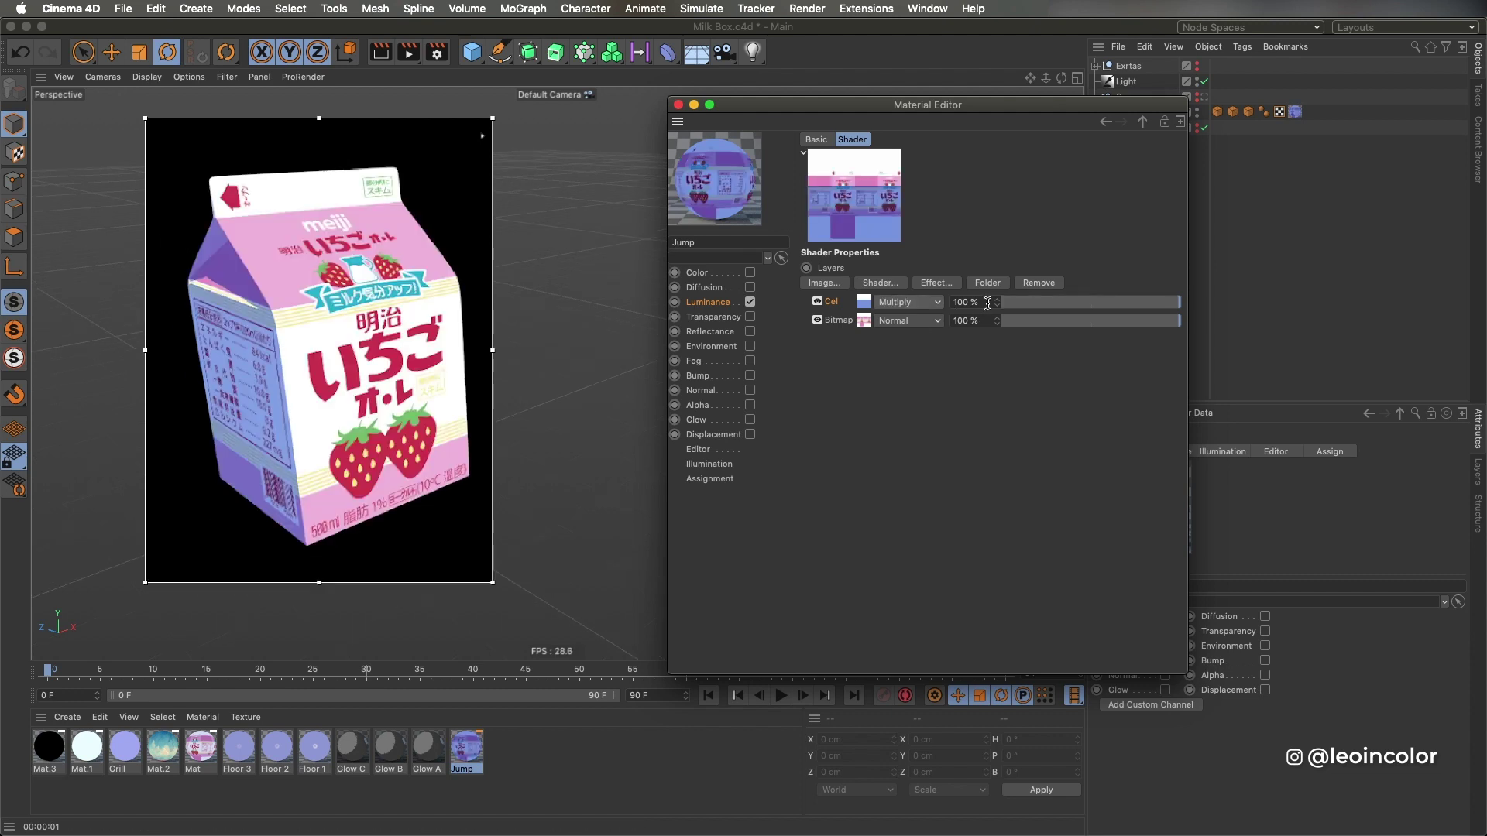
type("40")
key("Return")
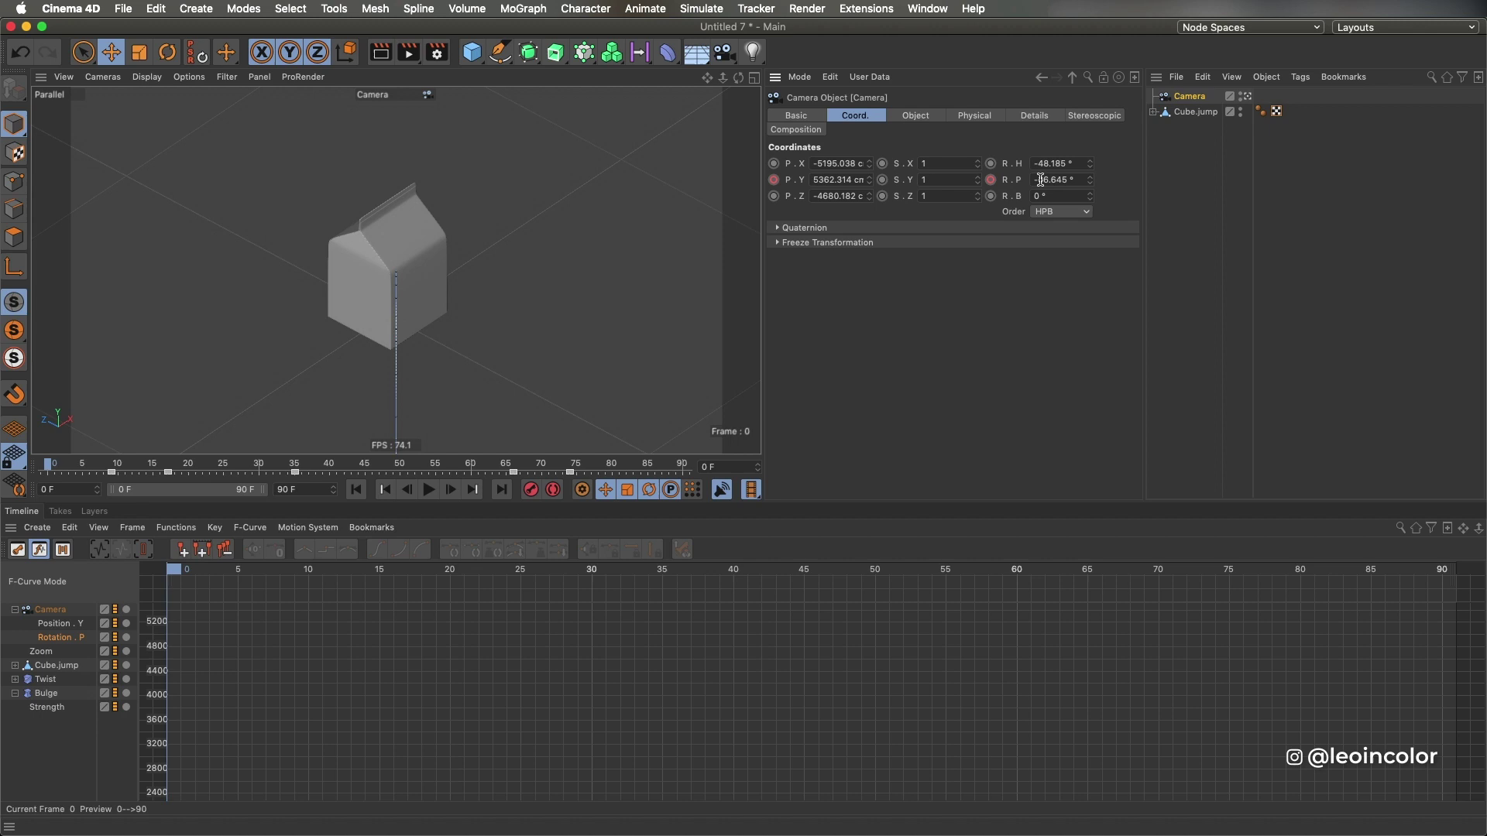
- Try a different pitch rotation on the animated camera and undo it
left_click_drag(1089, 181, 1096, 196)
key("super+z")
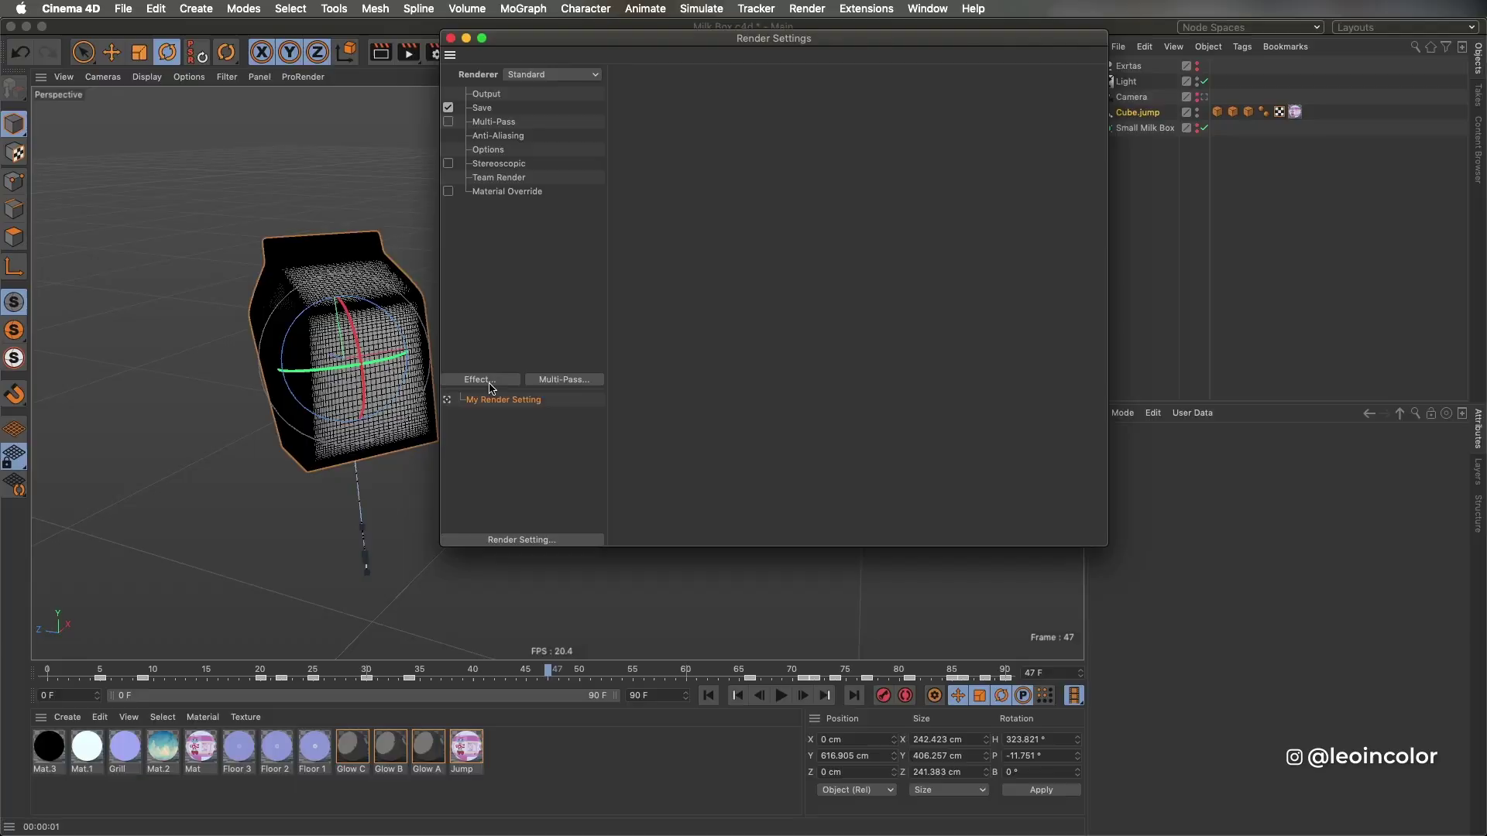
- Add the Sketch and Toon effect to the render settings and clear its default visible line material
left_click(480, 379)
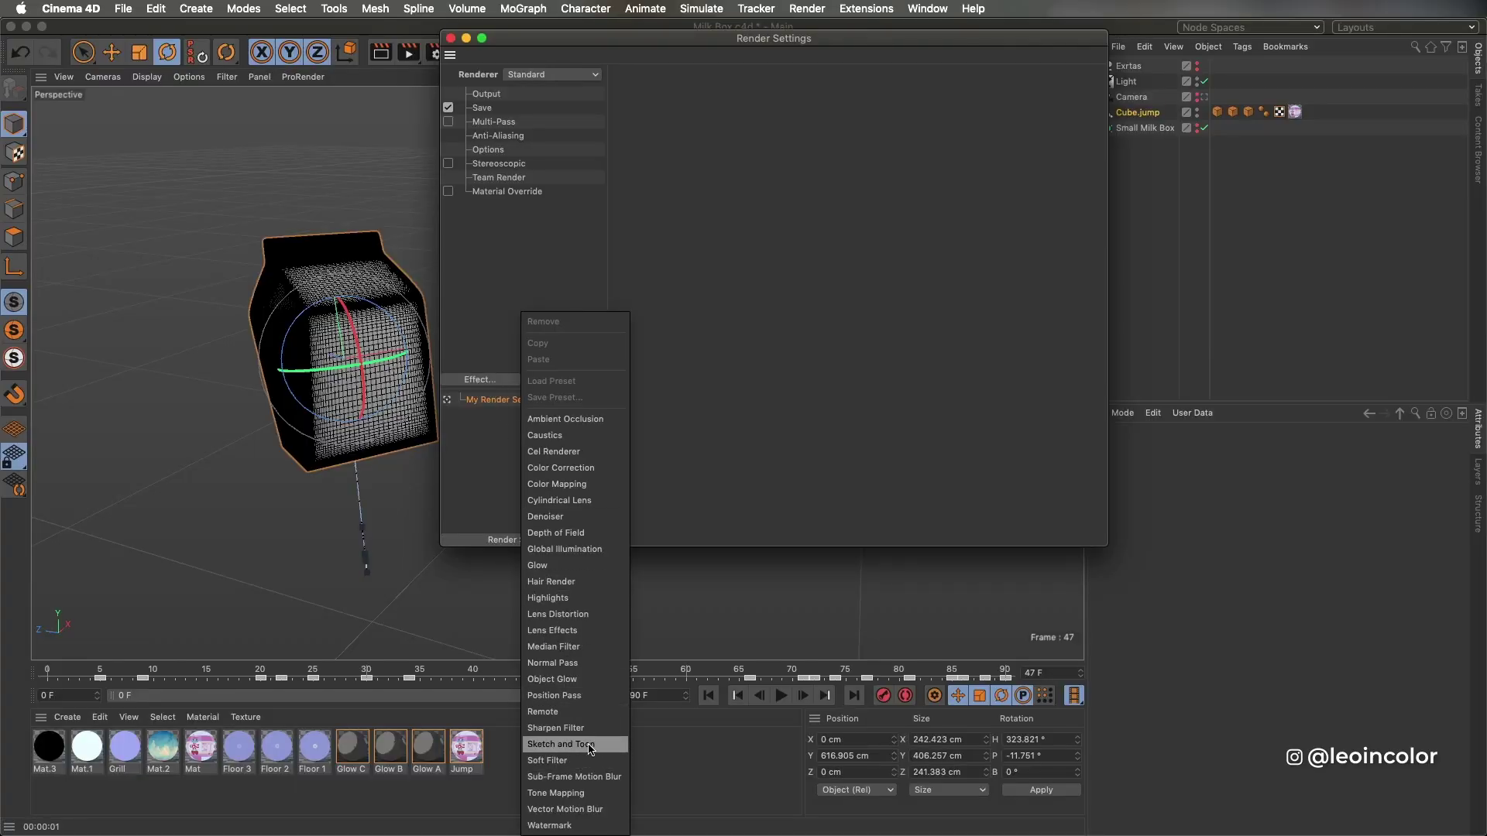
left_click(560, 744)
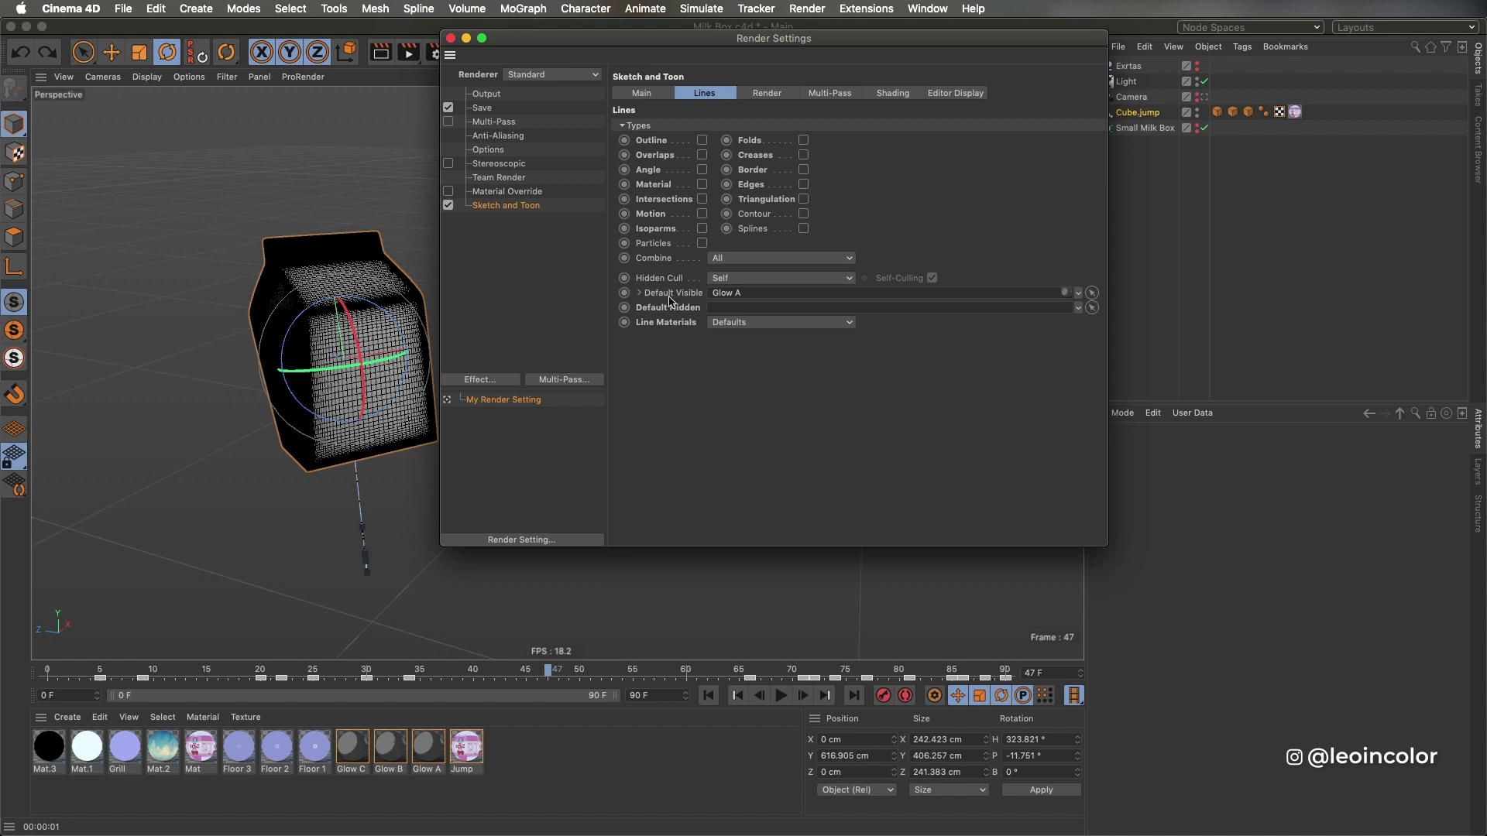
left_click(1078, 296)
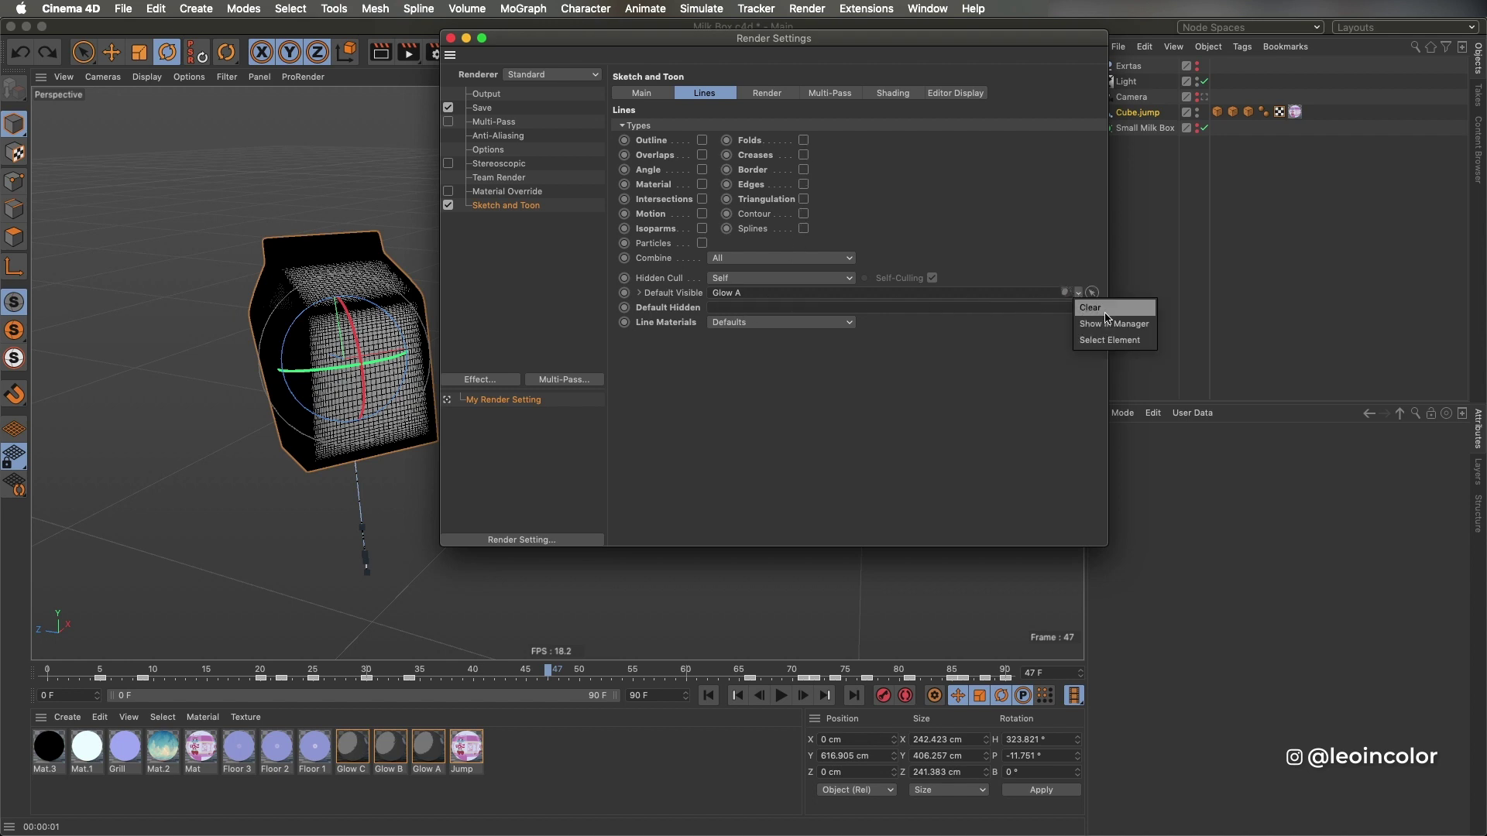
left_click(1104, 308)
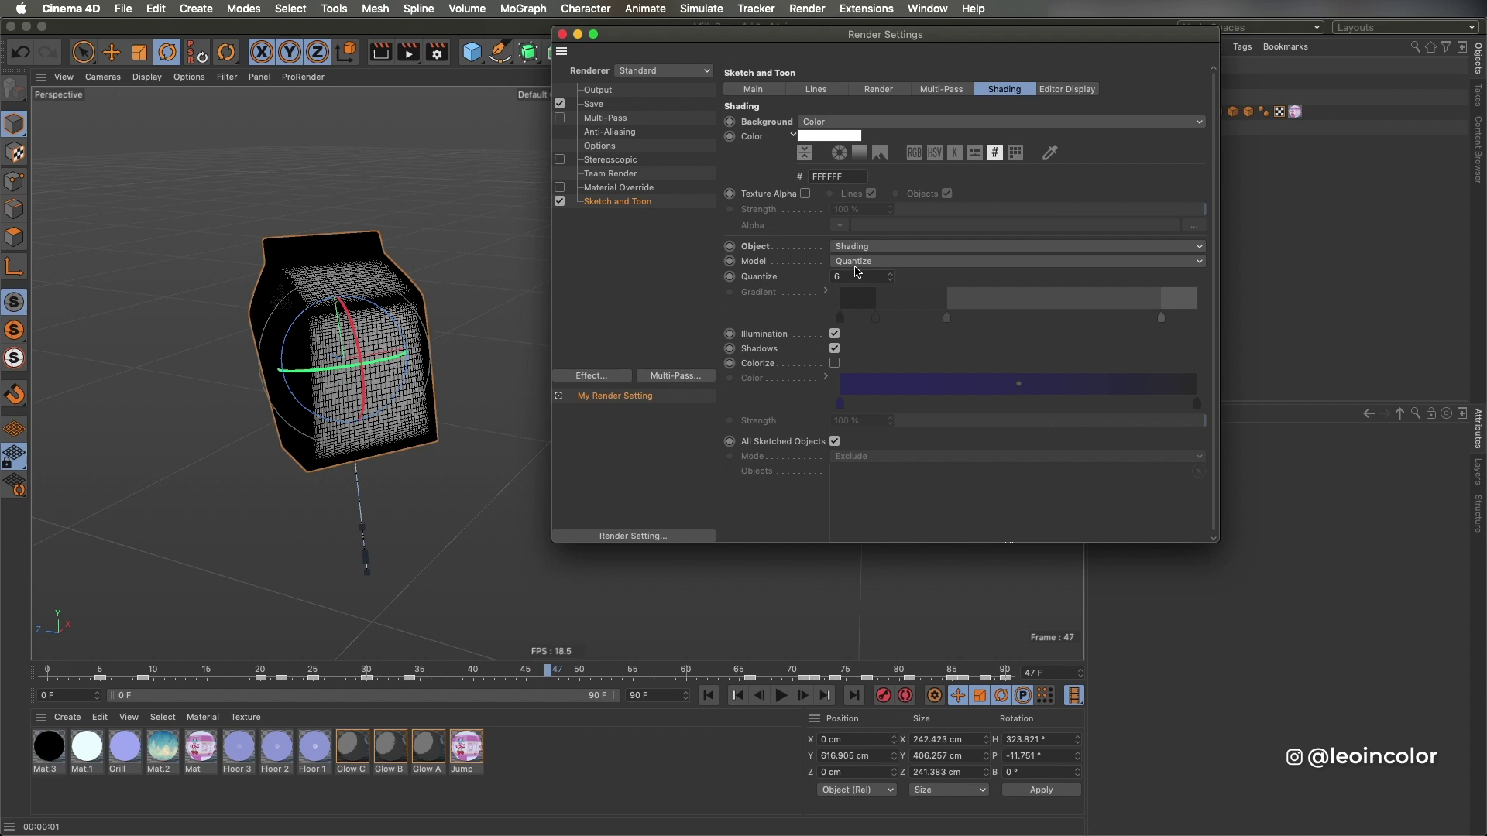
- Set both the Background and Object shading of Sketch and Toon to Off
left_click(838, 126)
left_click(841, 137)
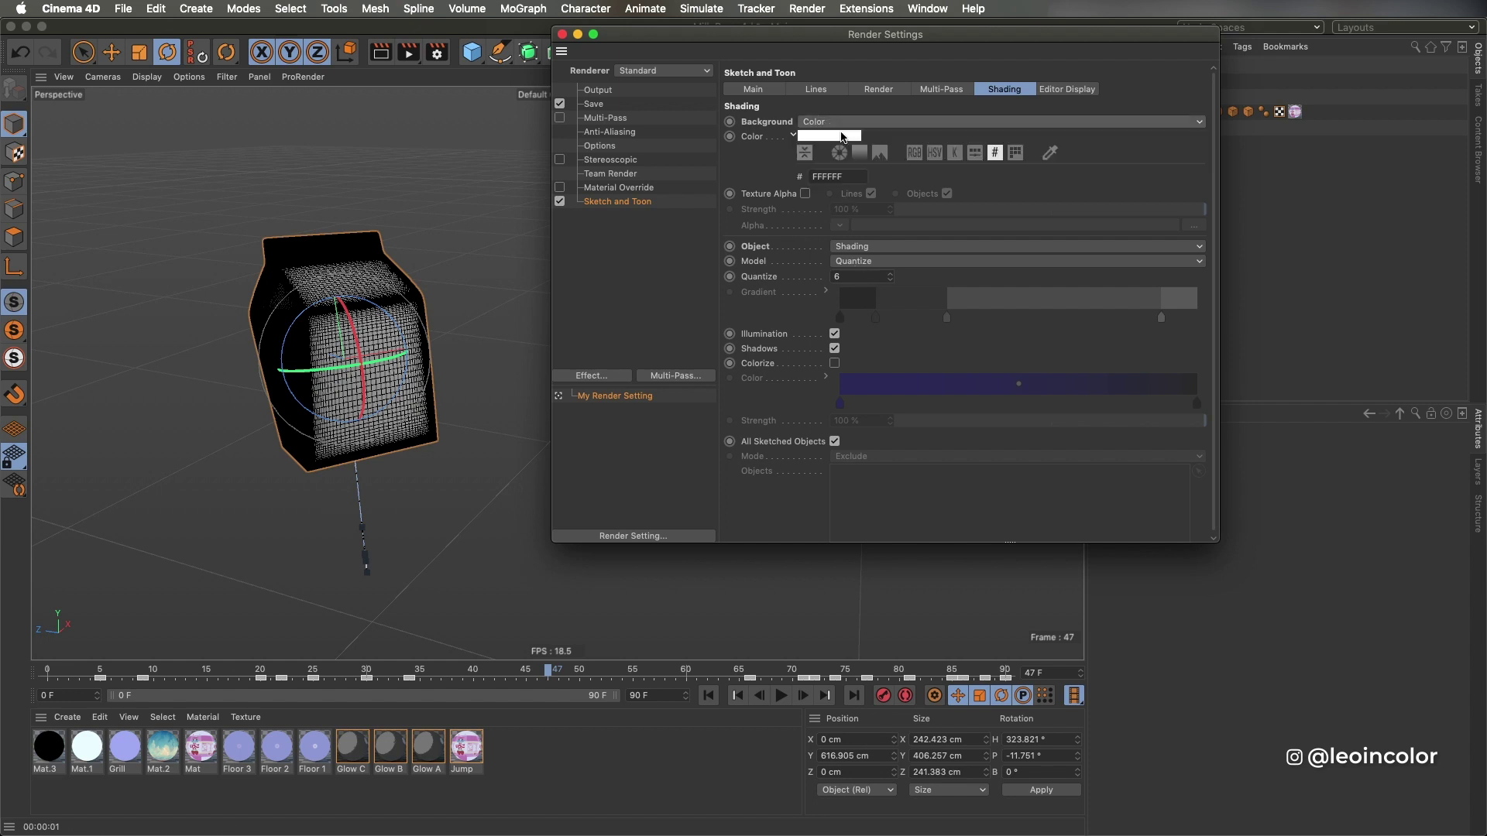
left_click(860, 143)
left_click(868, 158)
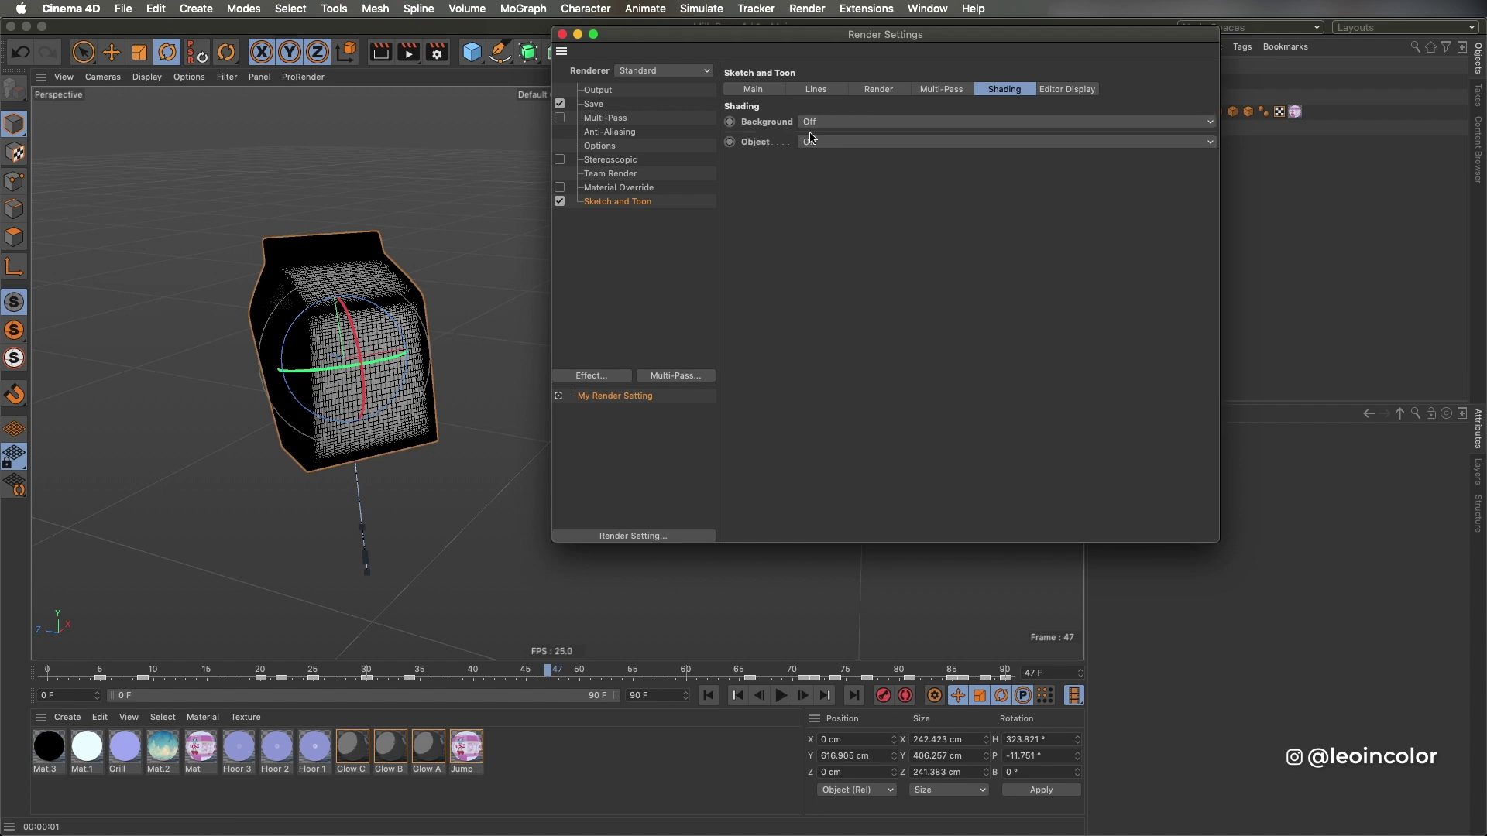
- Review the Sketch and Toon Resolution Independent option and Base Resolution choices, keeping it enabled with Custom
left_click(864, 90)
left_click(883, 280)
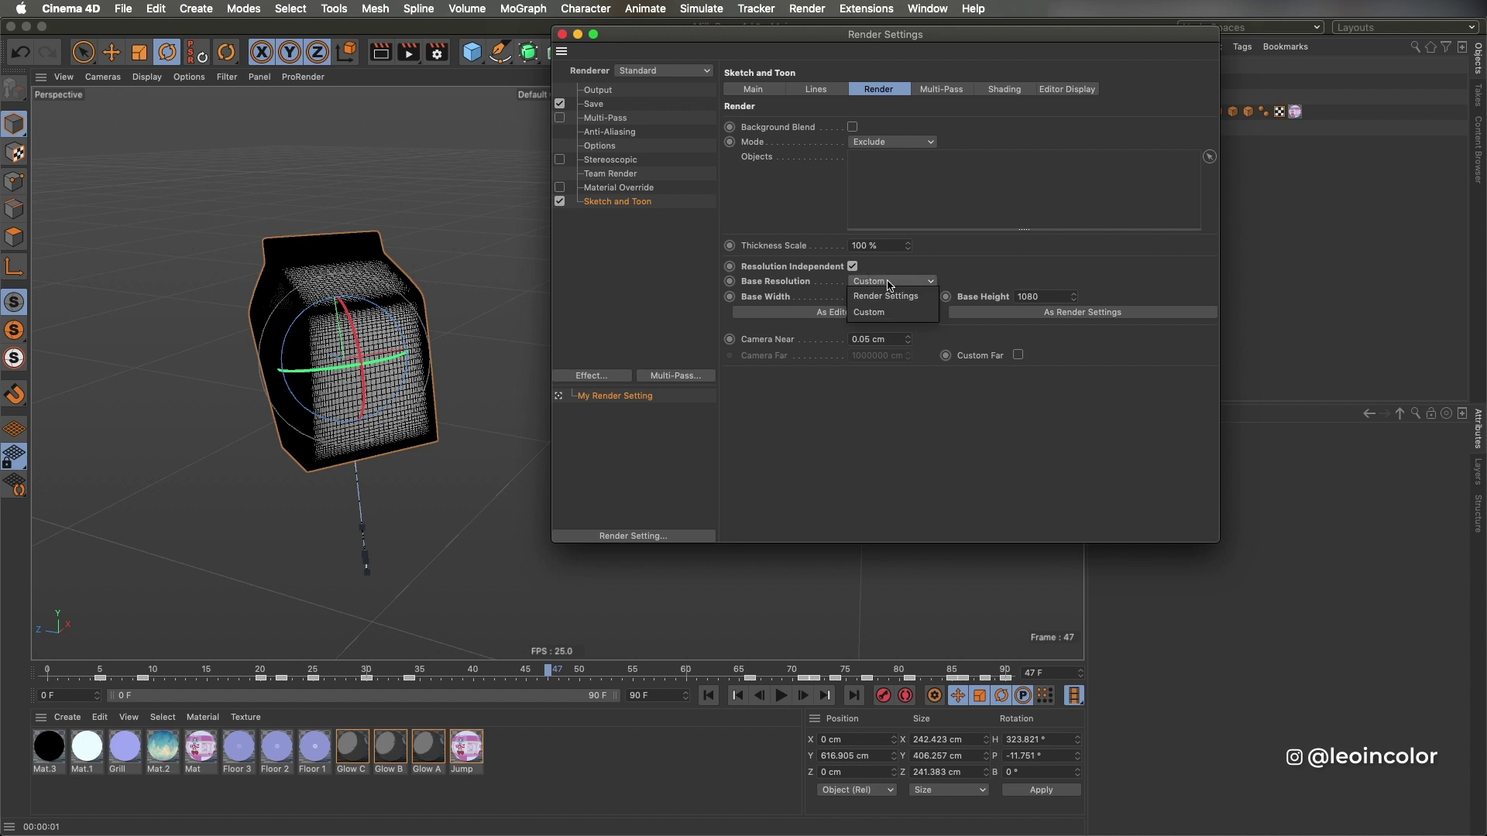
left_click(853, 268)
left_click(854, 267)
left_click(854, 267)
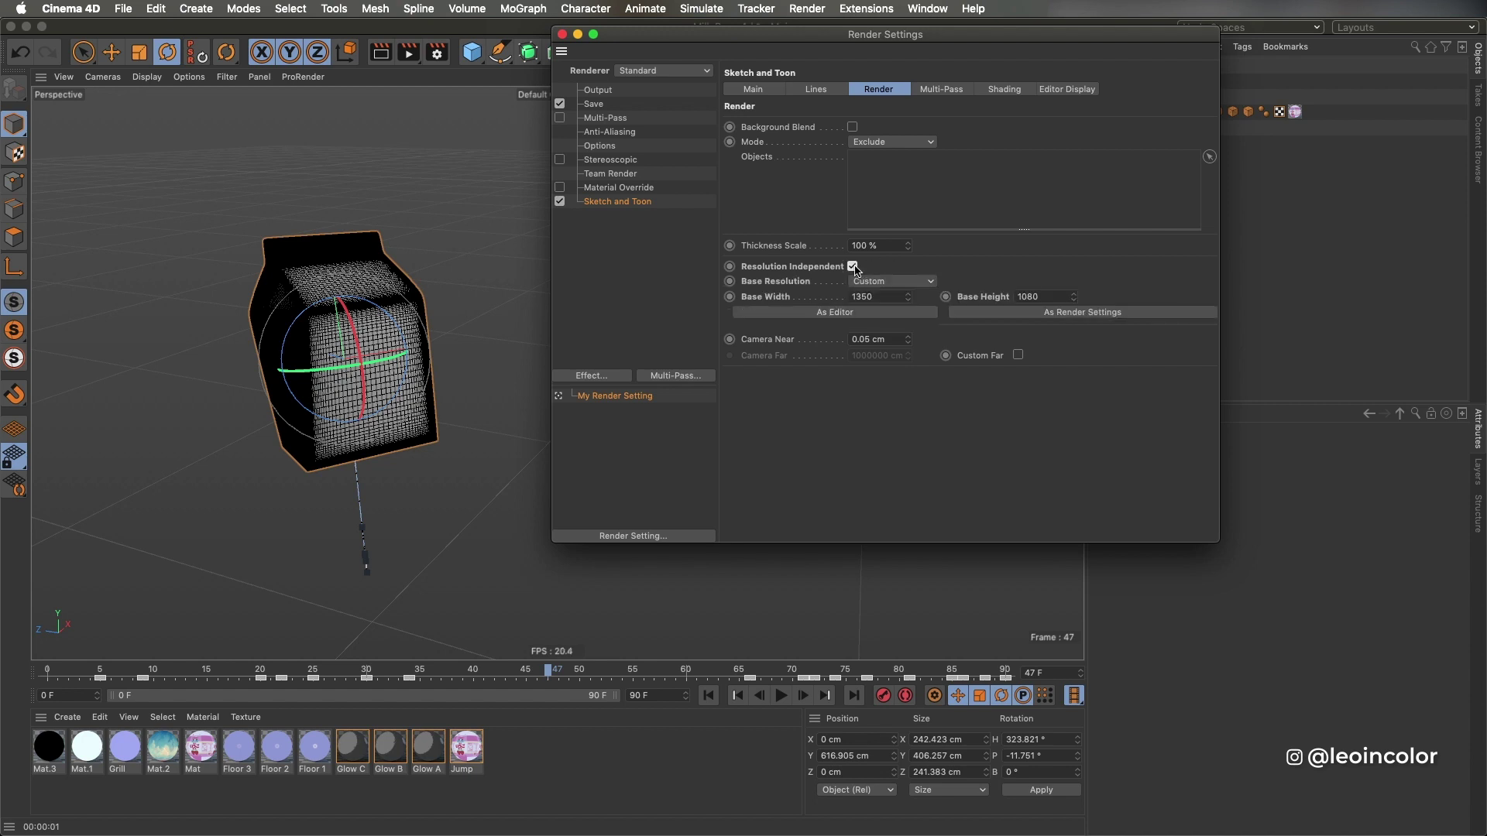
left_click(875, 283)
left_click(907, 314)
left_click(629, 93)
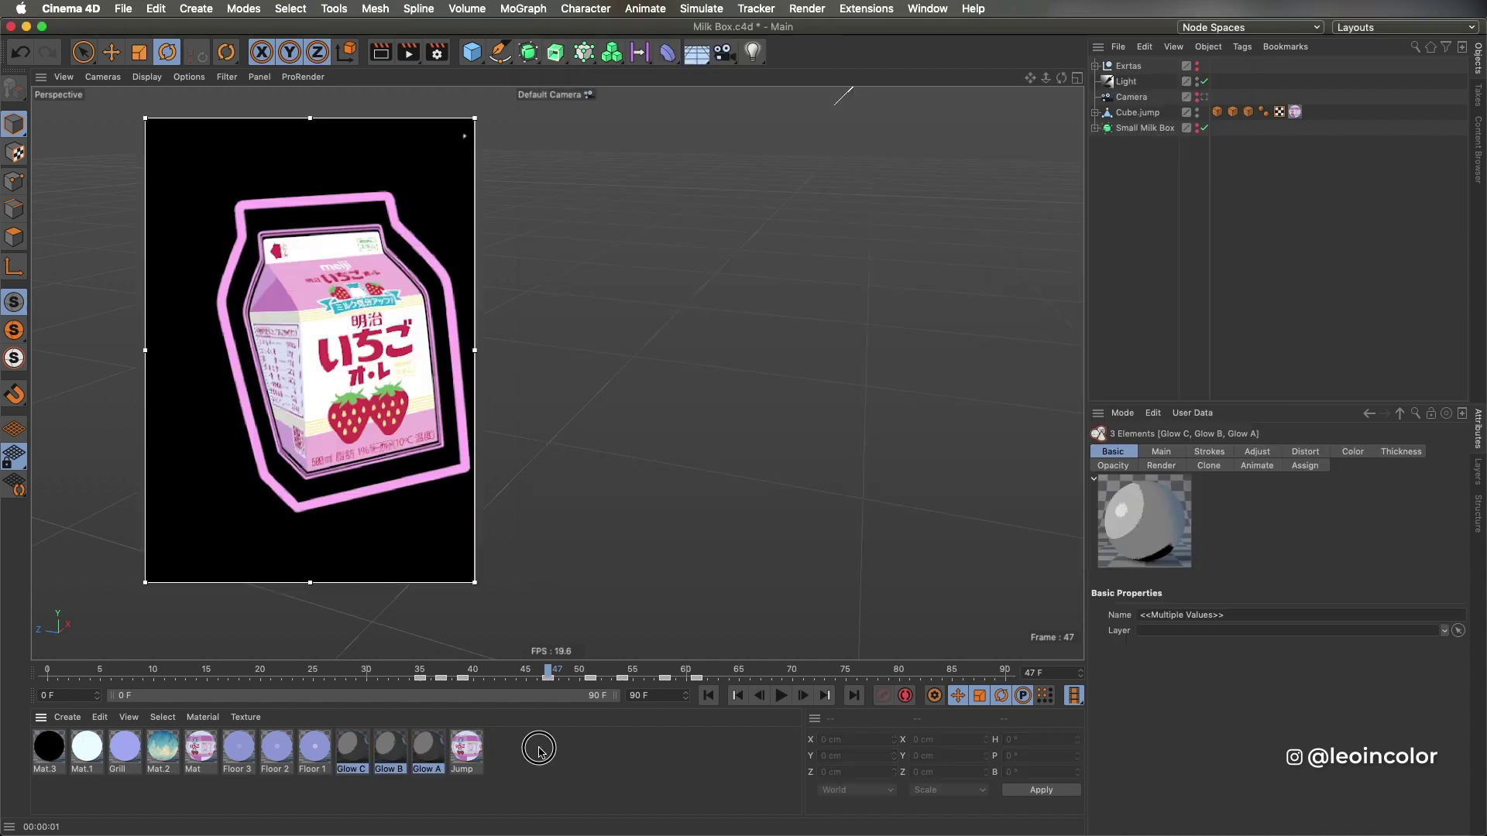
- Create a new Sketch material and open it in the Material Editor beside the render preview
left_click(441, 761, "shift")
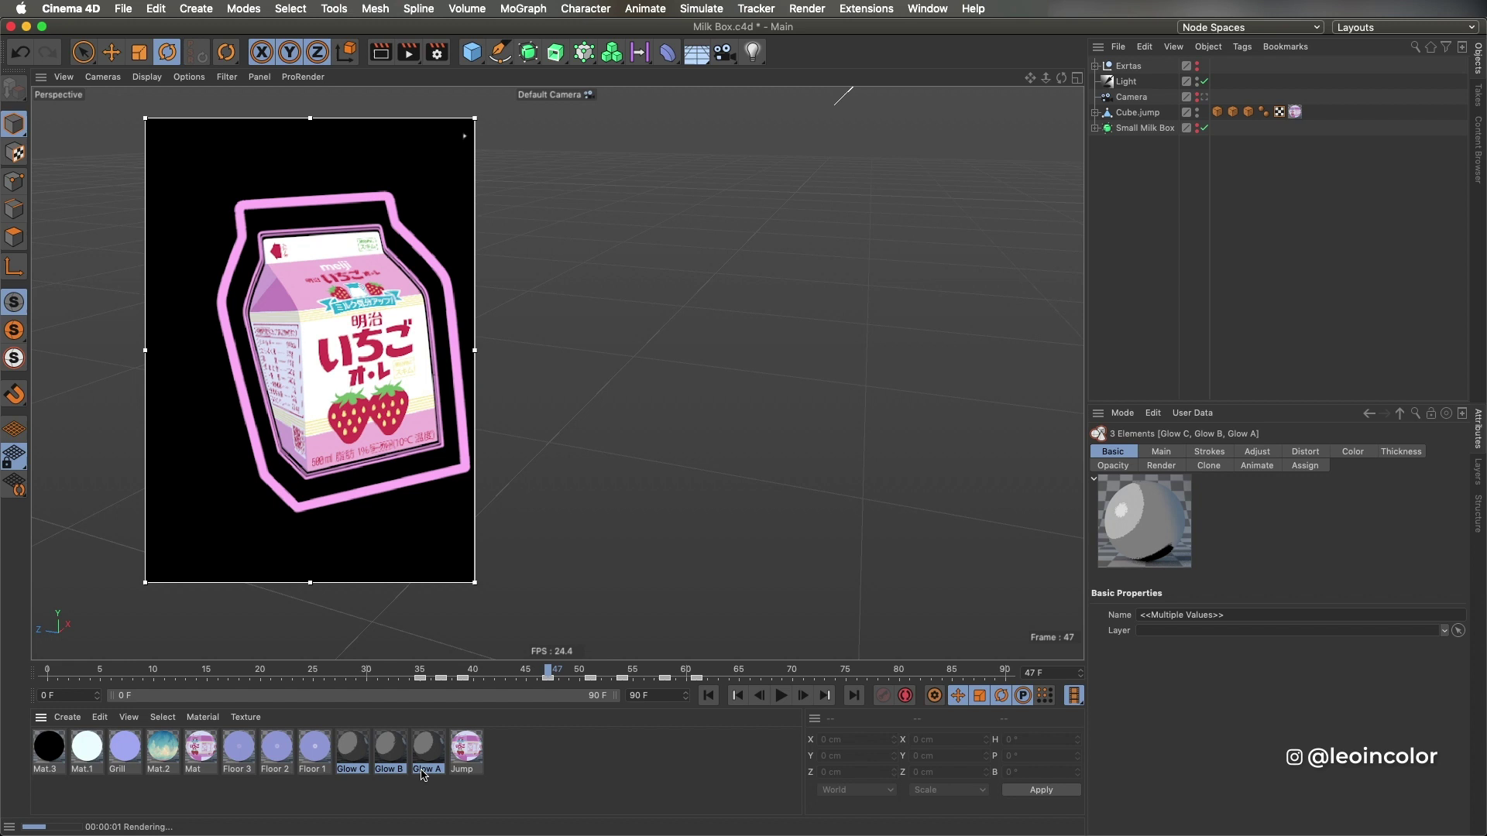
left_click(554, 765)
left_click(67, 718)
mouse_move(116, 569)
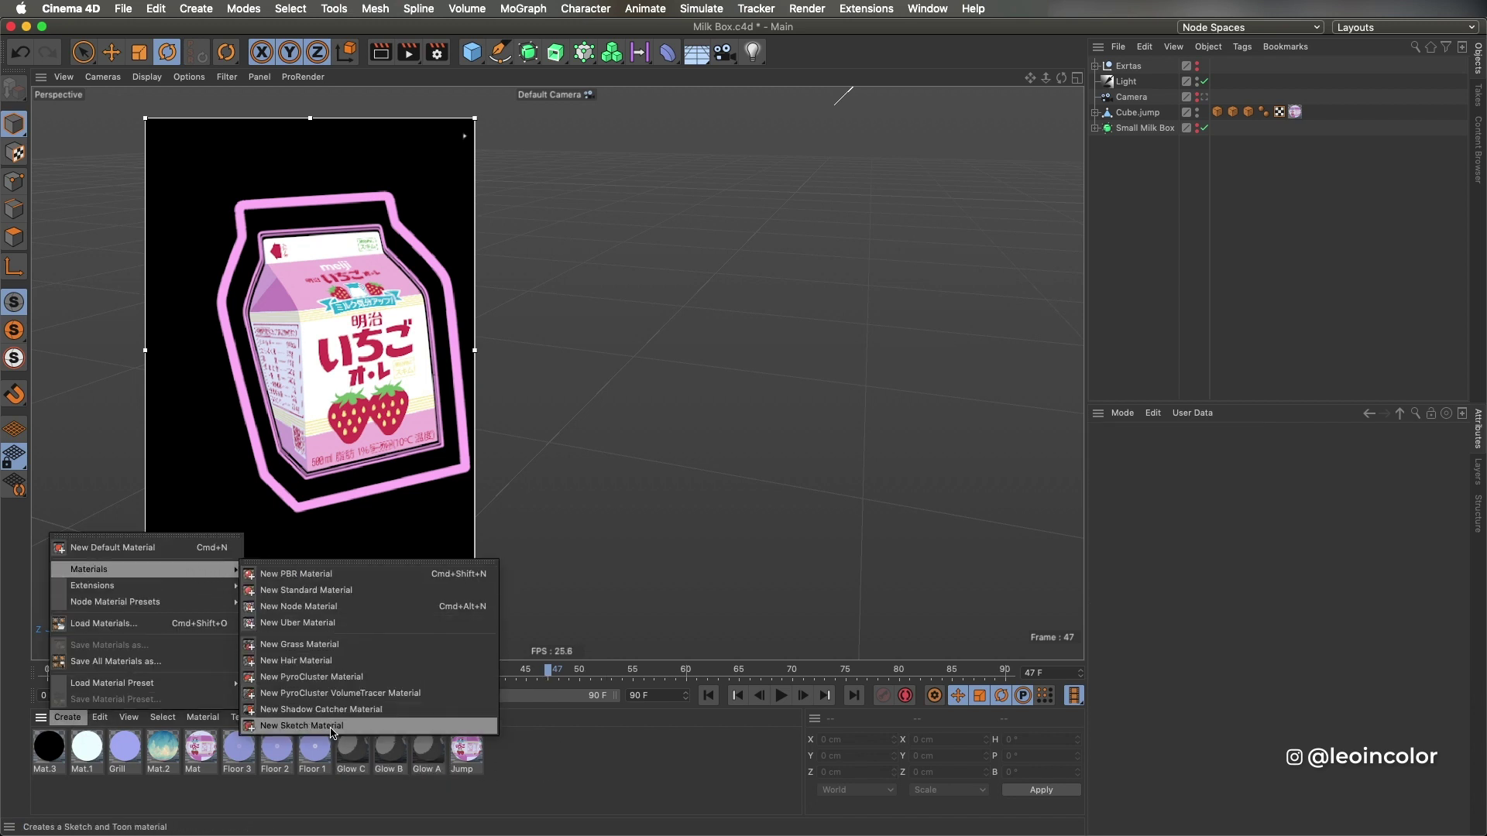
left_click(302, 726)
double_click(49, 747)
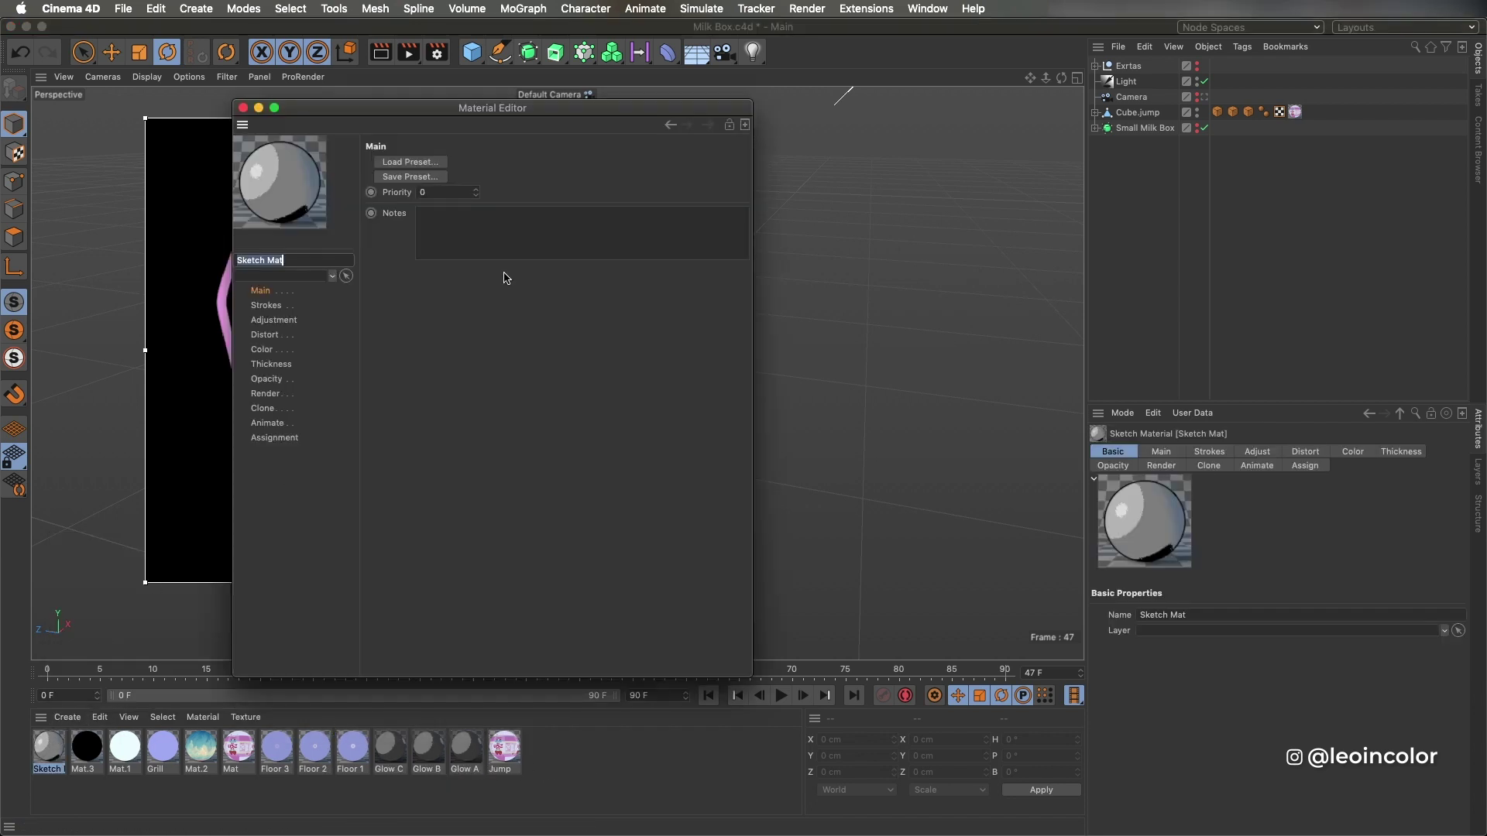
left_click_drag(533, 109, 850, 79)
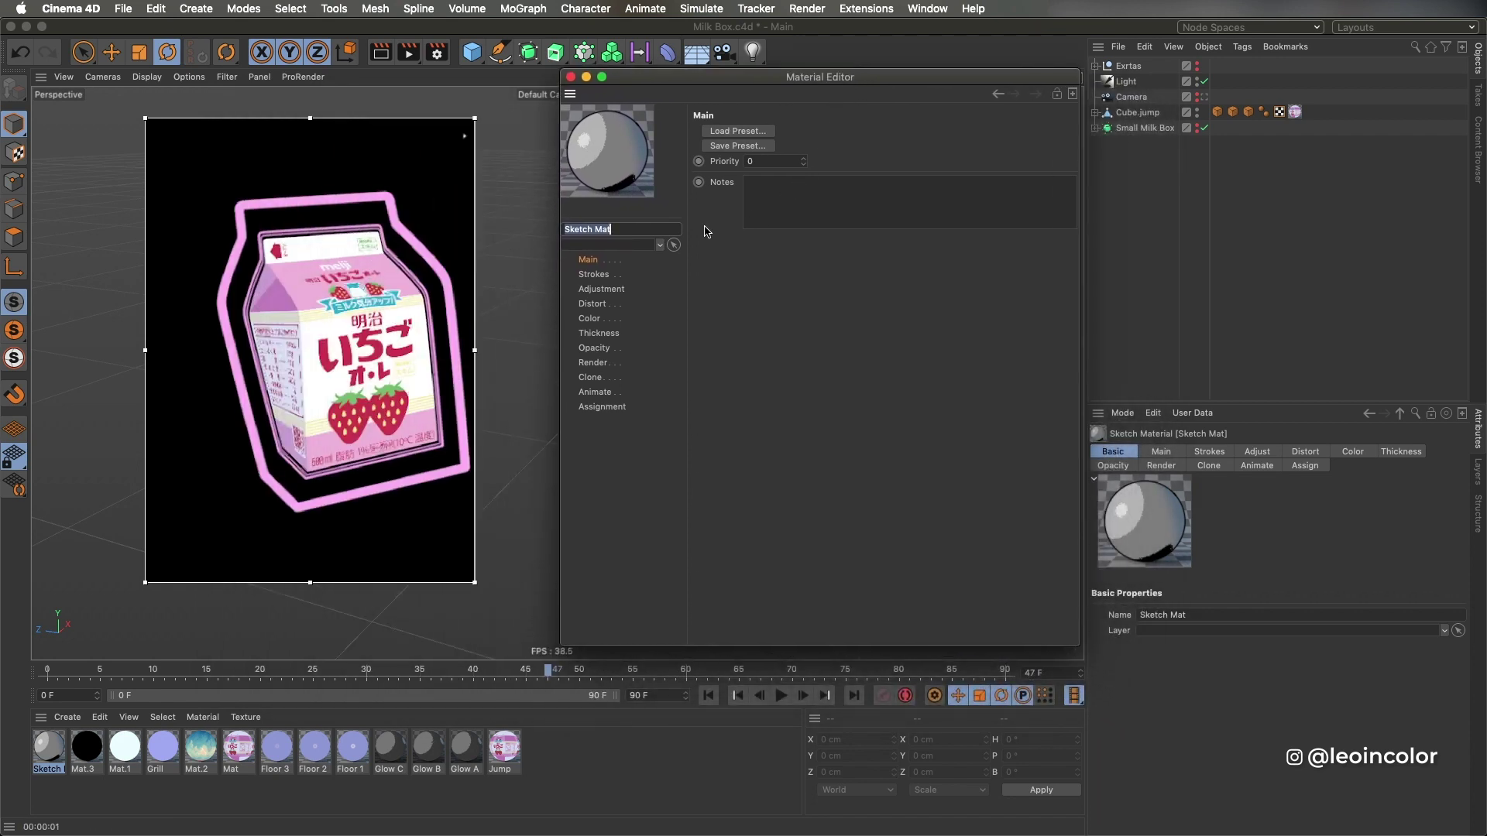
- Set the Sketch material's line colour to white at 100% value and its thickness to 14
left_click(590, 320)
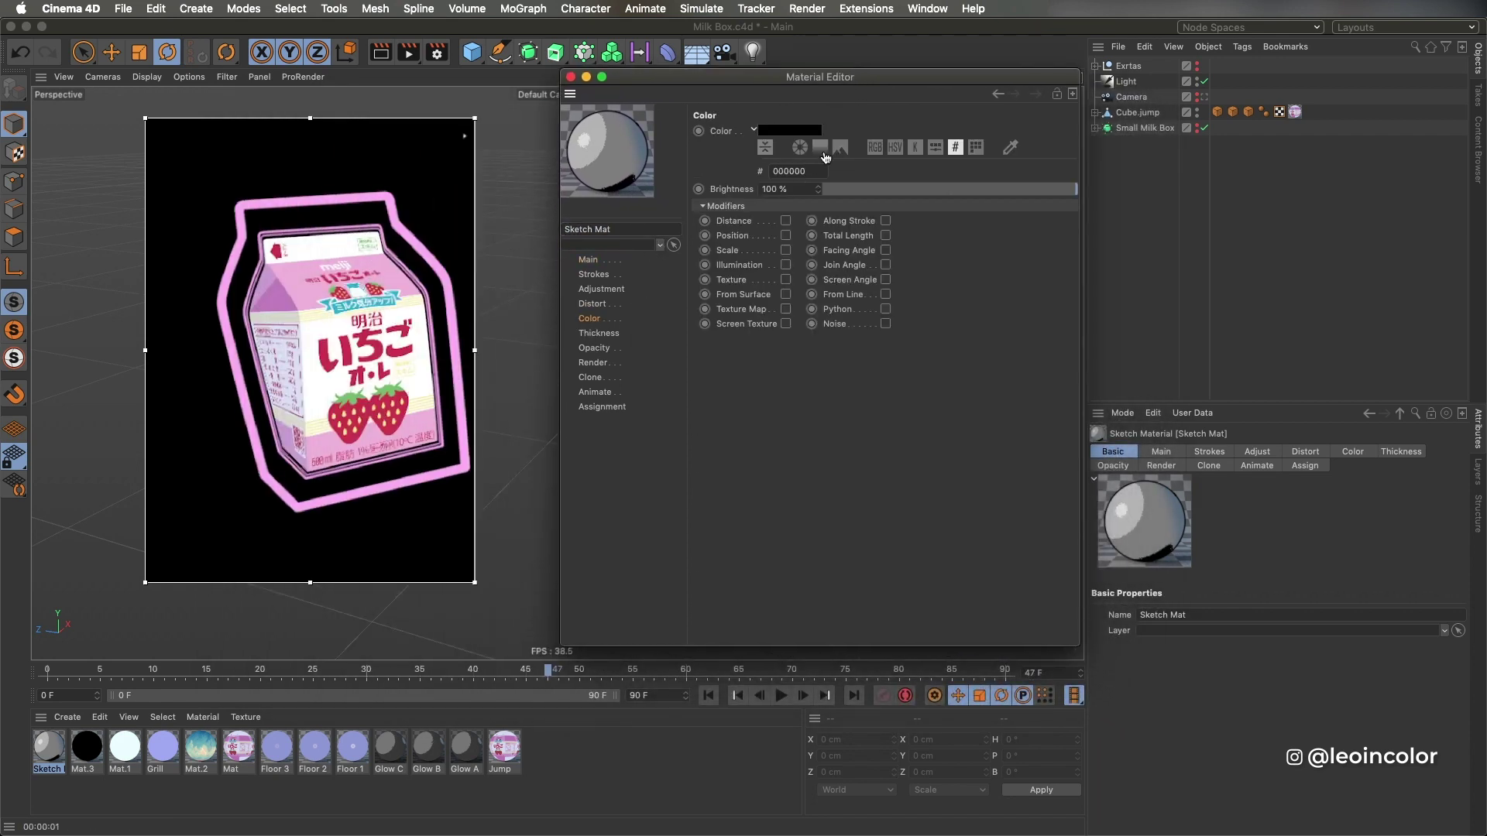
left_click(877, 149)
left_click(892, 148)
left_click_drag(937, 205, 1077, 204)
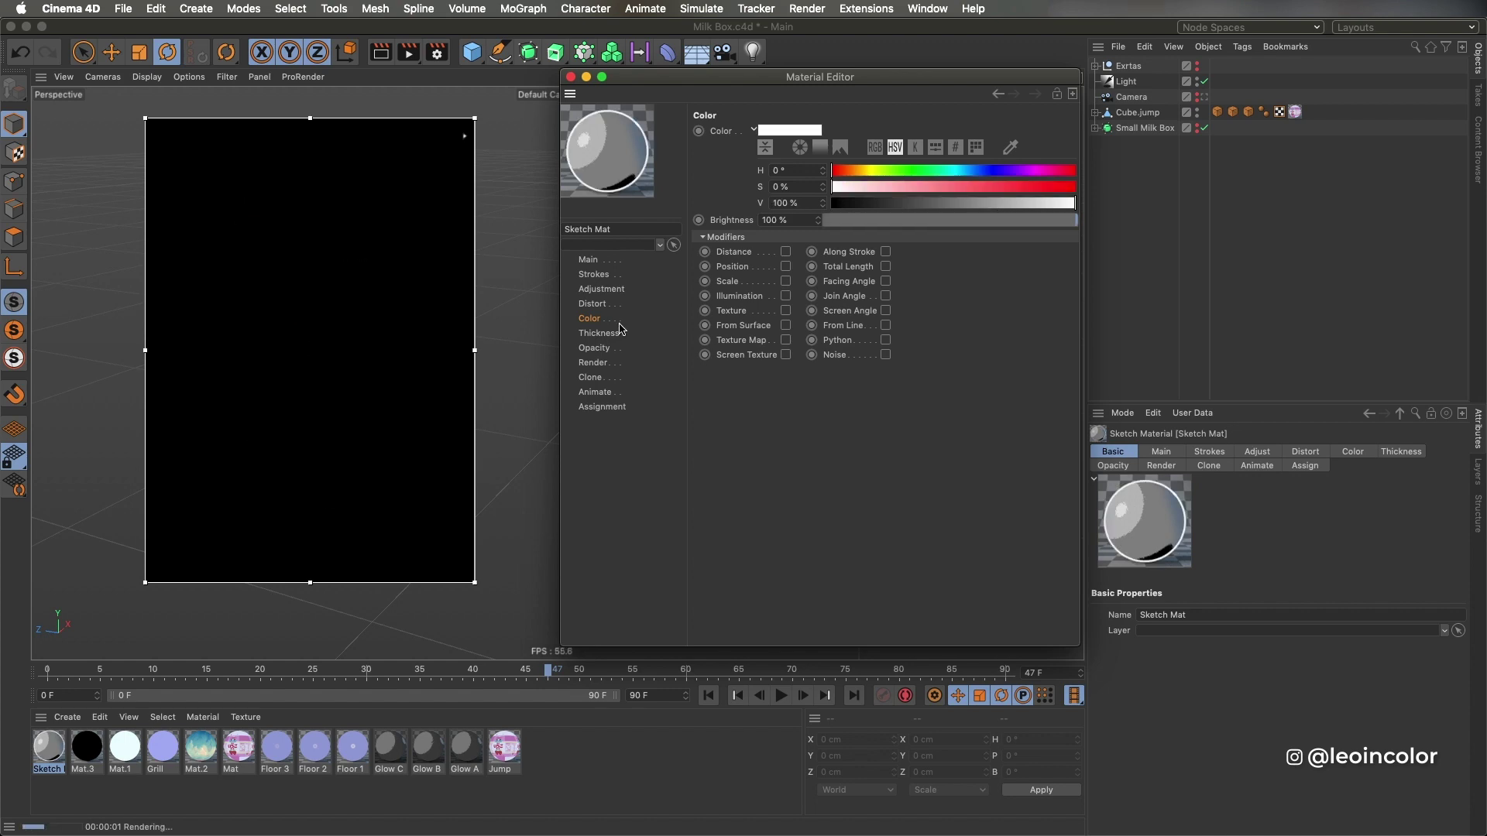
left_click(612, 335)
left_click(856, 132)
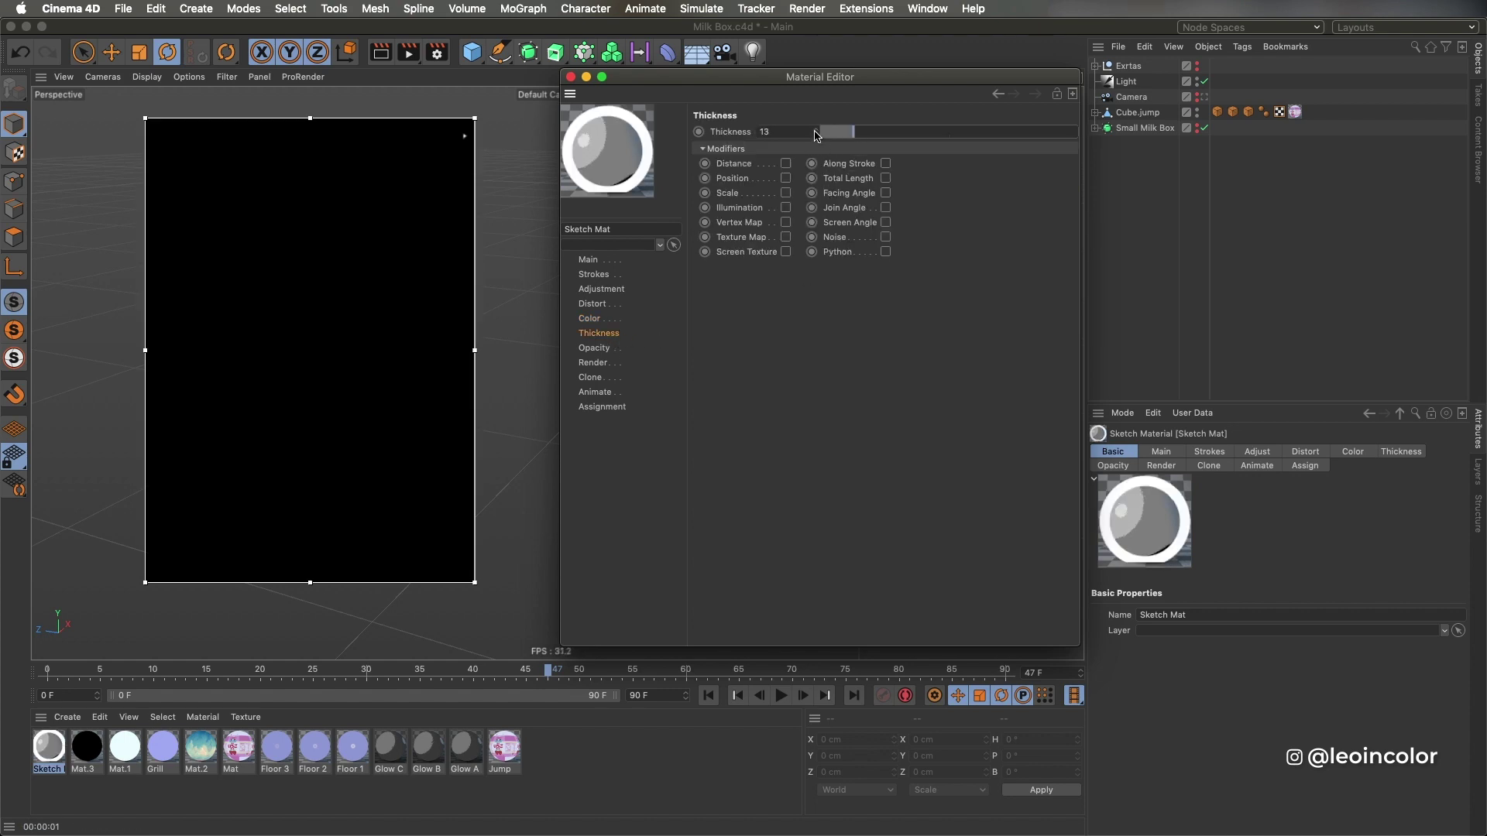
left_click(815, 130)
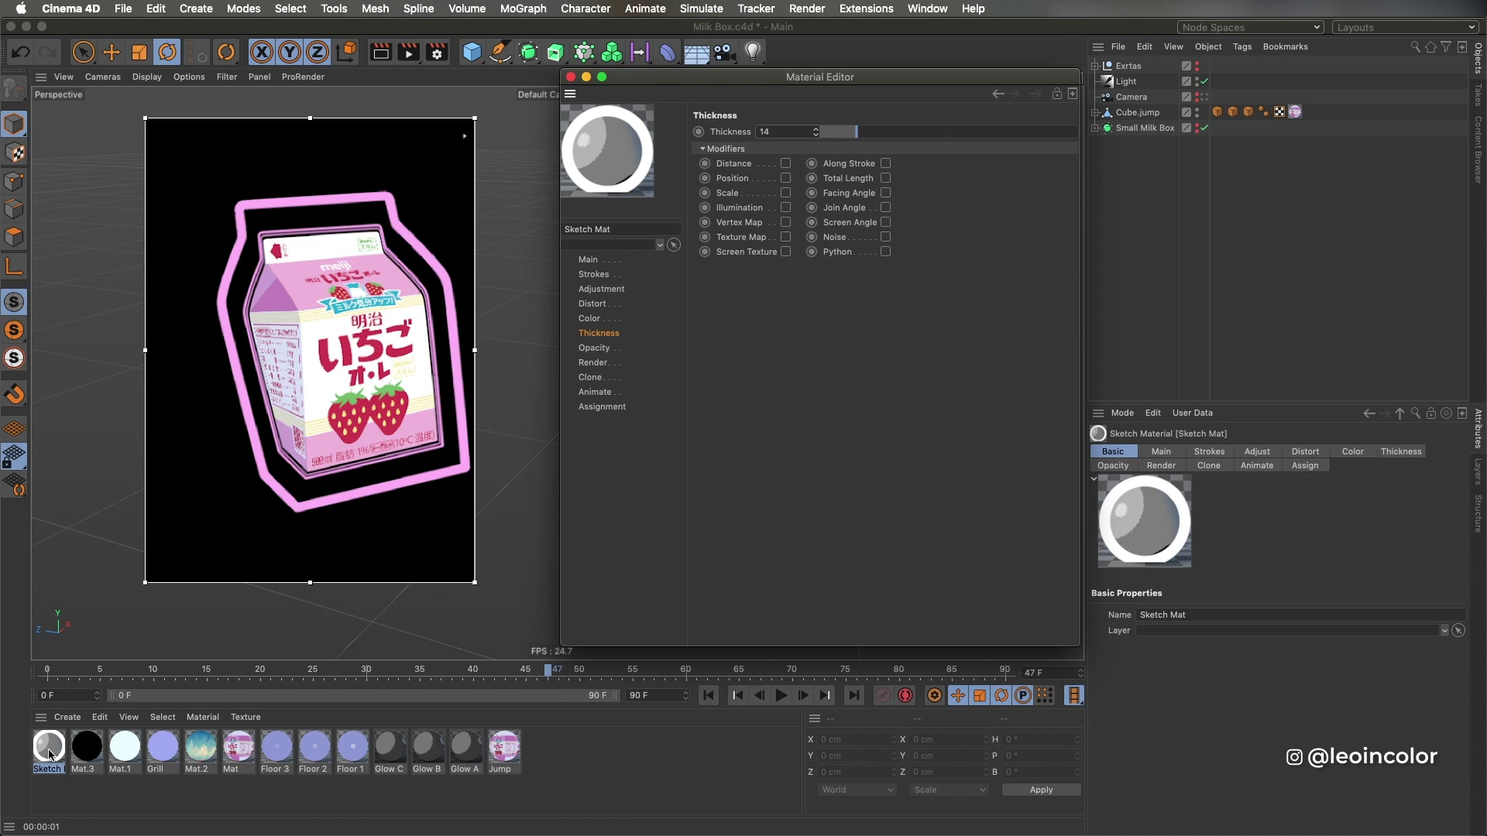
- Apply the Sketch material to Cube.jump and enable Outline while disabling Folds and Creases on its Sketch Style tag
mouse_move(51, 759)
left_mouse_down()
mouse_move(929, 470)
mouse_move(1158, 162)
mouse_move(1152, 115)
left_mouse_up()
left_click_drag(1153, 114, 1153, 115)
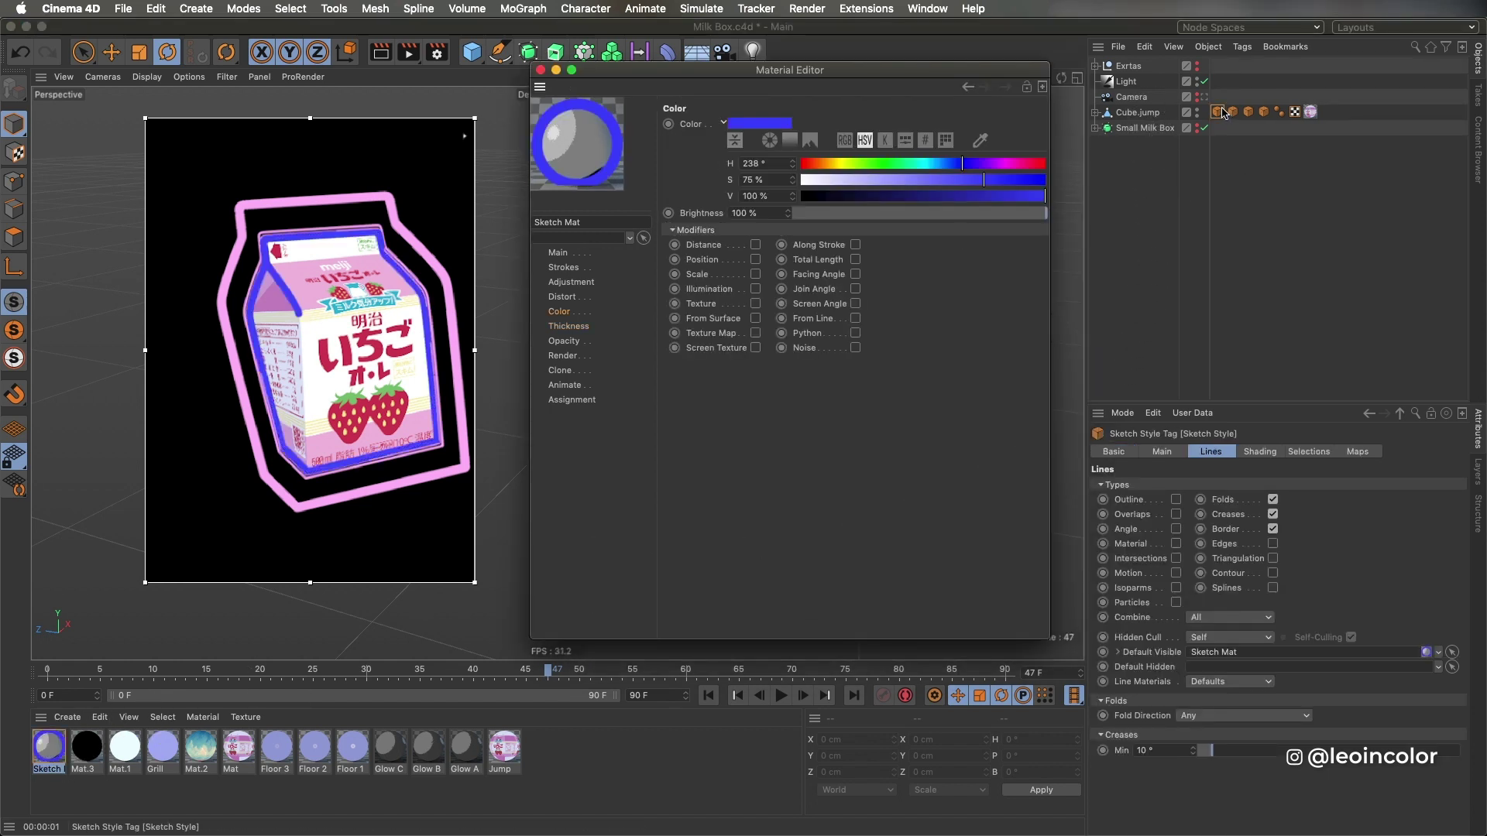
left_click(1221, 110)
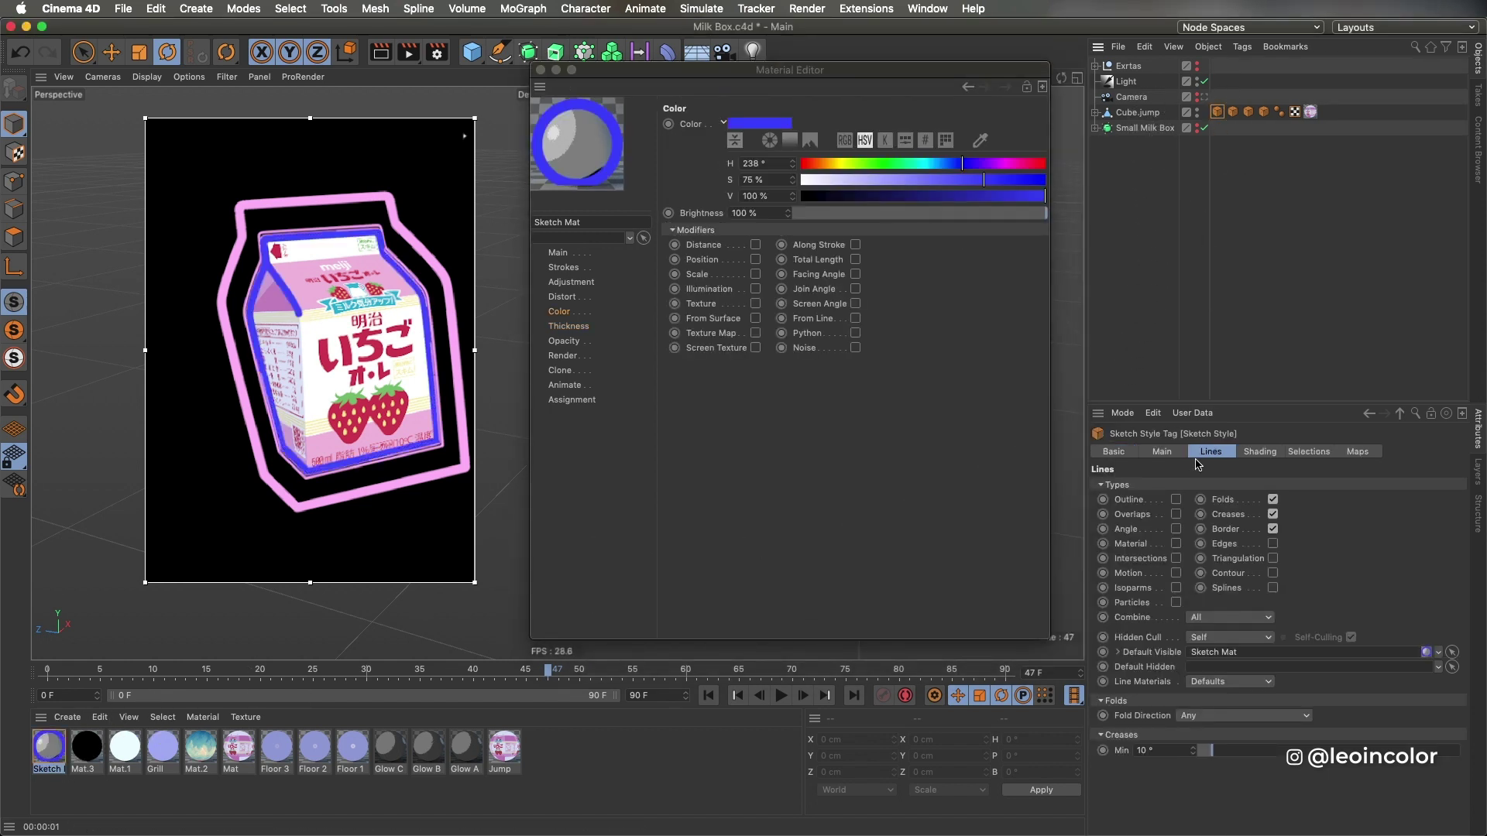
left_click(1176, 501)
left_click(1272, 500)
left_click(1272, 514)
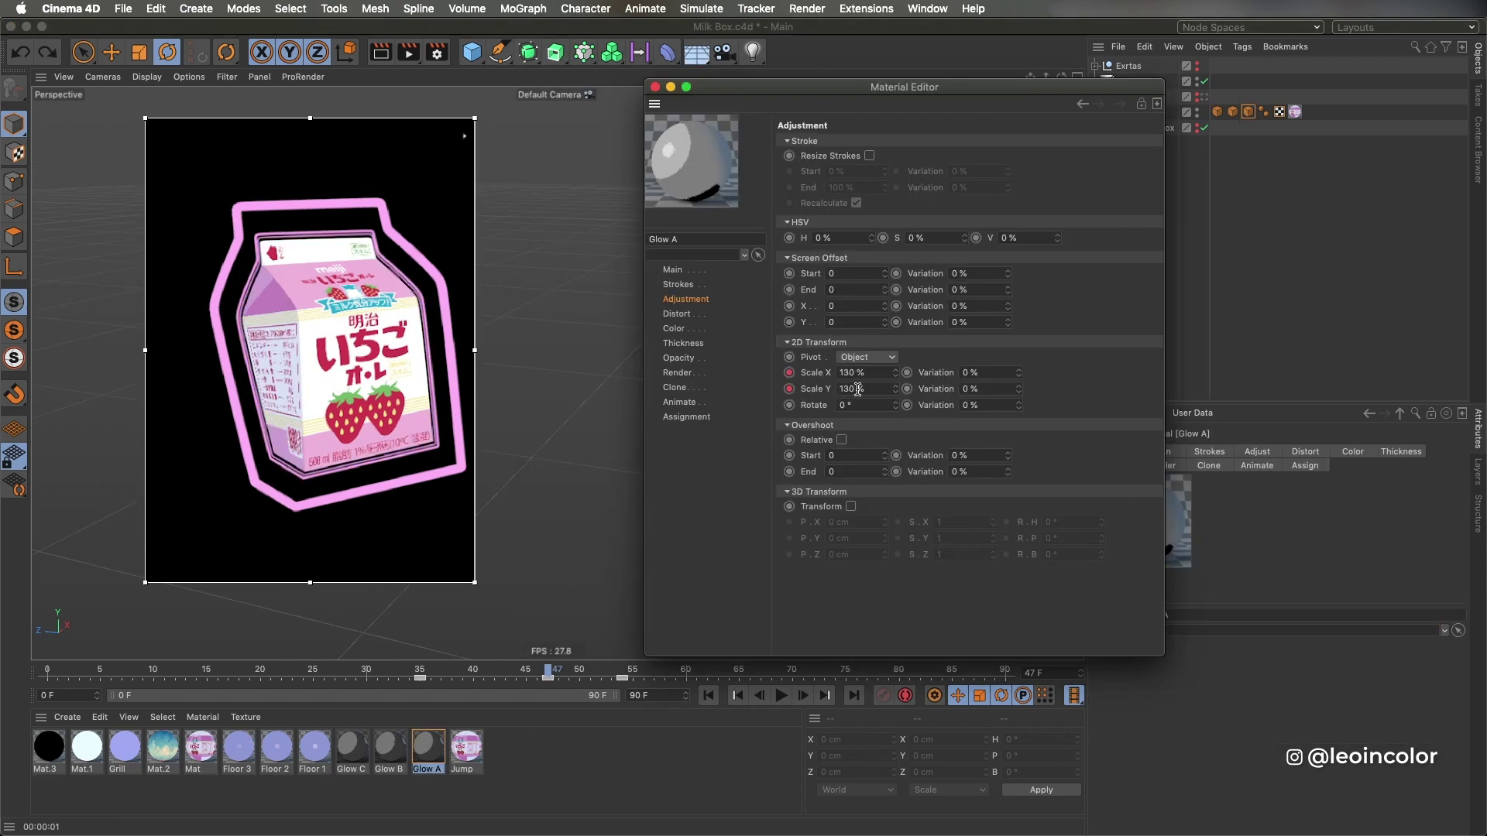
- Examine how Glow A's 2D Transform Scale X and Scale Y animate from frame 35 to frame 47
left_click_drag(858, 98, 927, 53)
left_click(1387, 30)
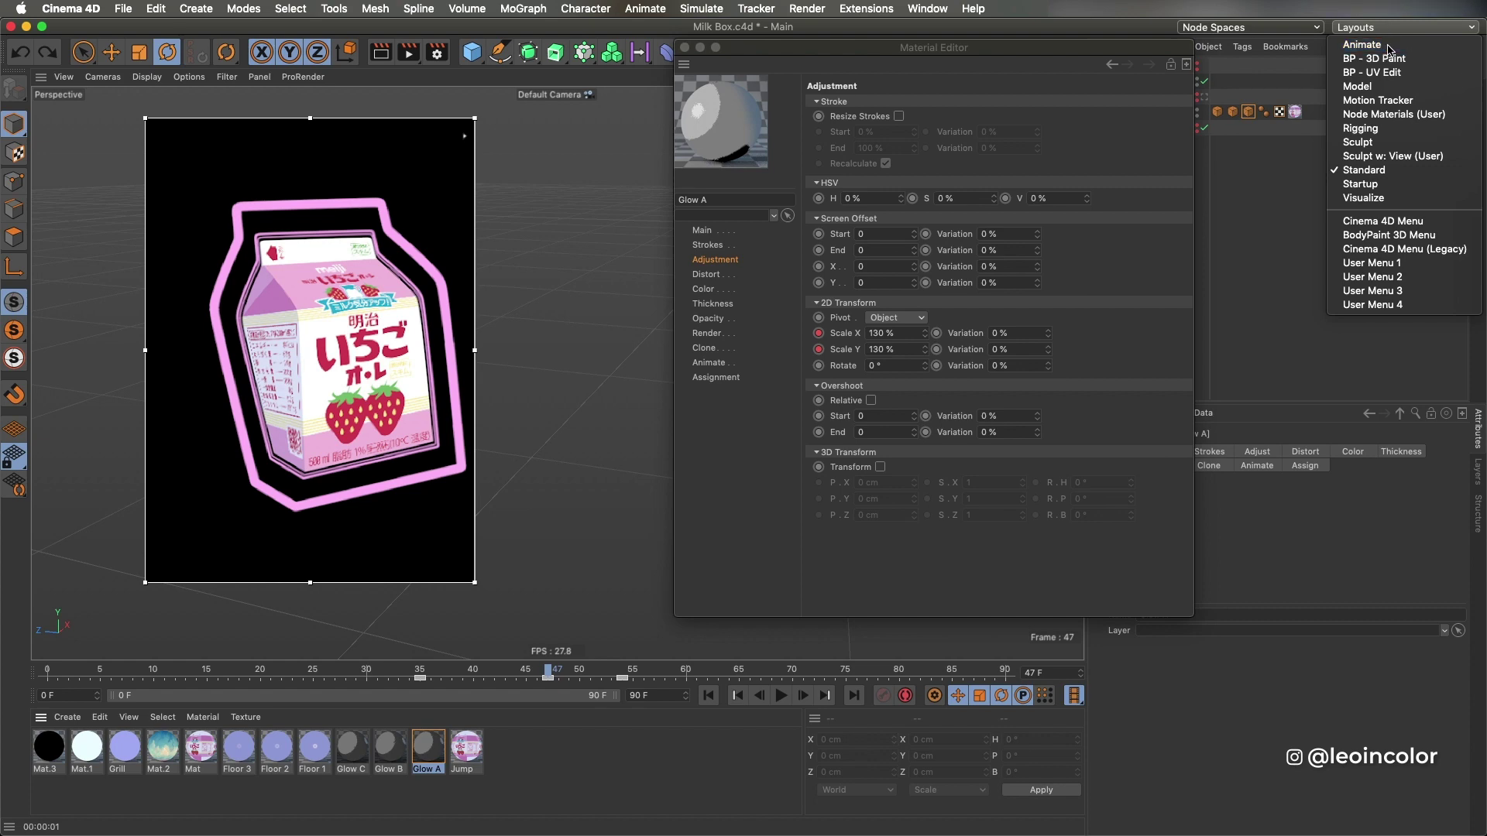
left_click(1355, 43)
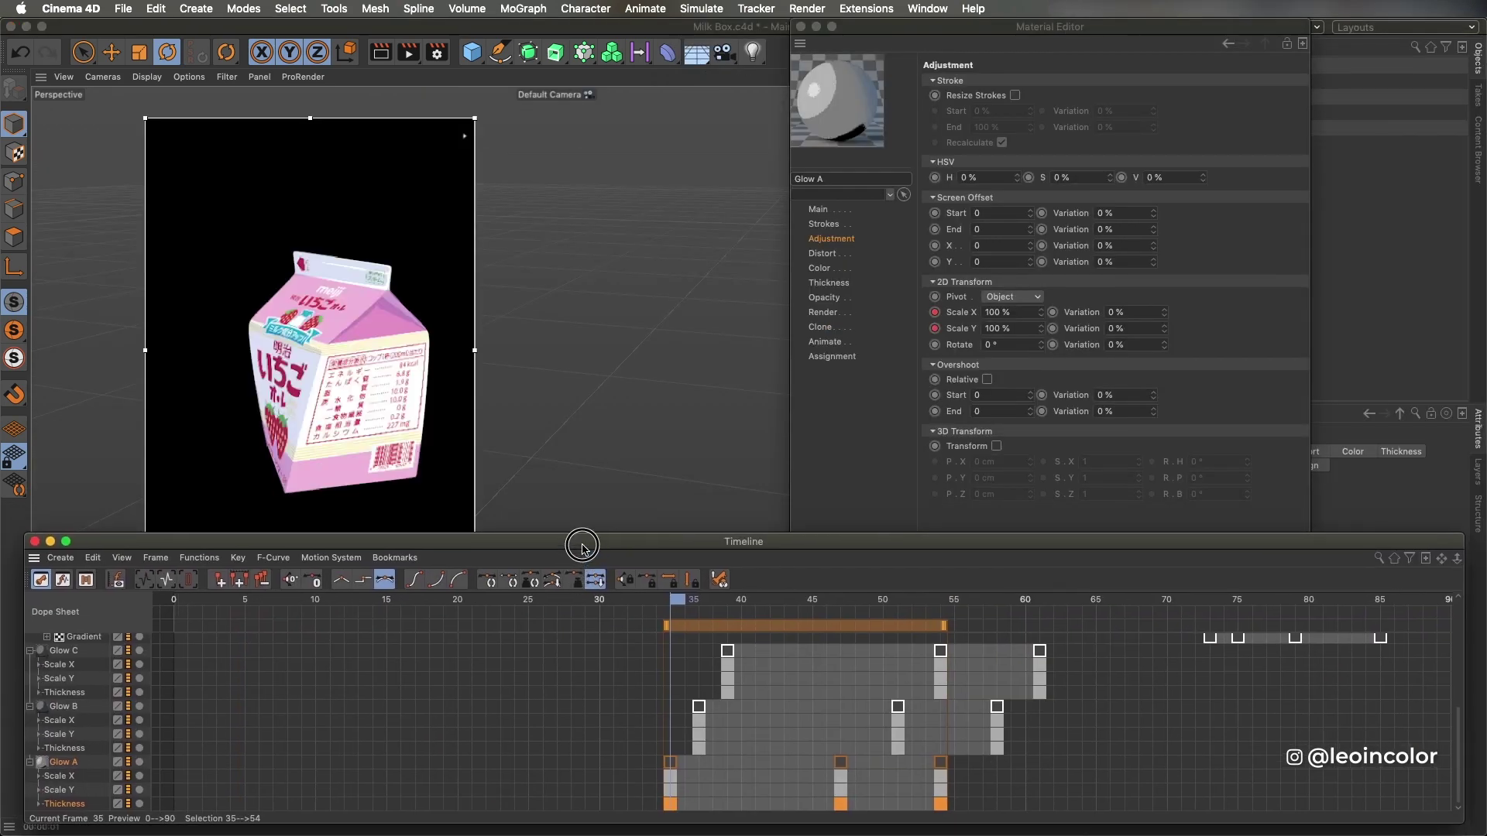
left_click_drag(582, 547, 582, 546)
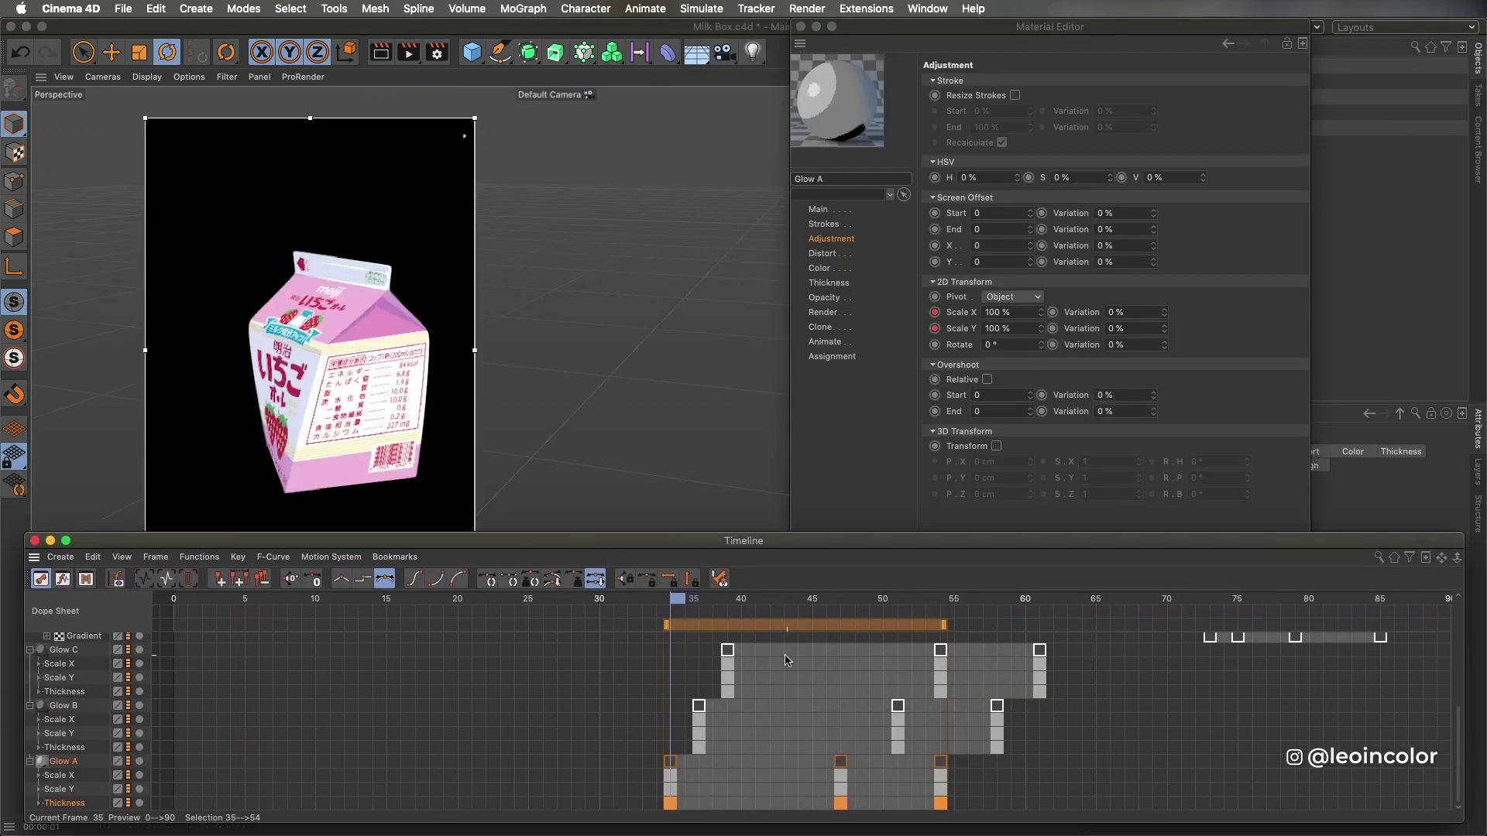
left_click_drag(678, 604, 848, 604)
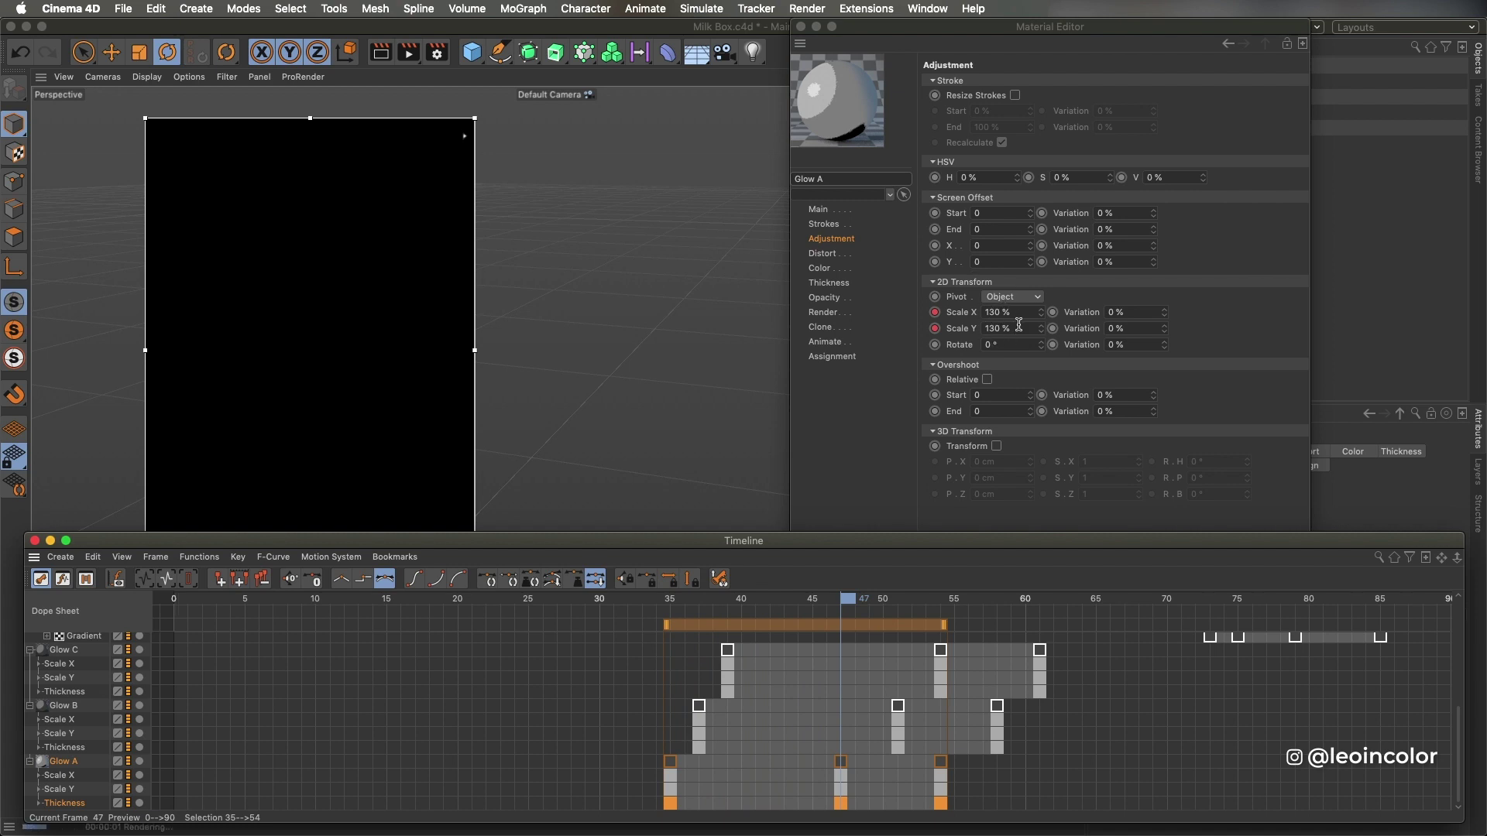
- Examine Glow A's thickness animation between frames 35 and 47
left_click(832, 284)
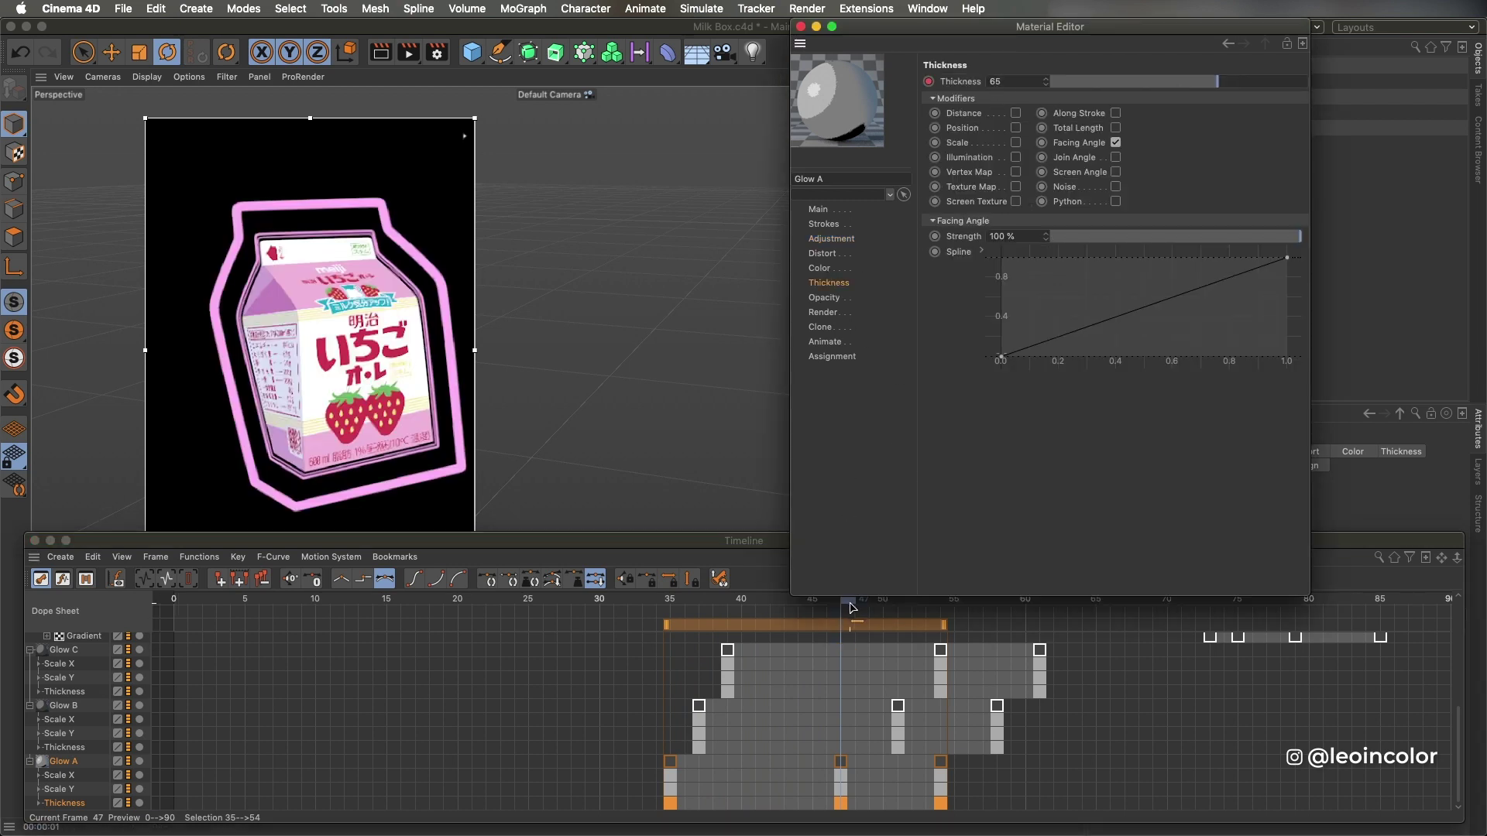
left_click_drag(850, 608, 682, 615)
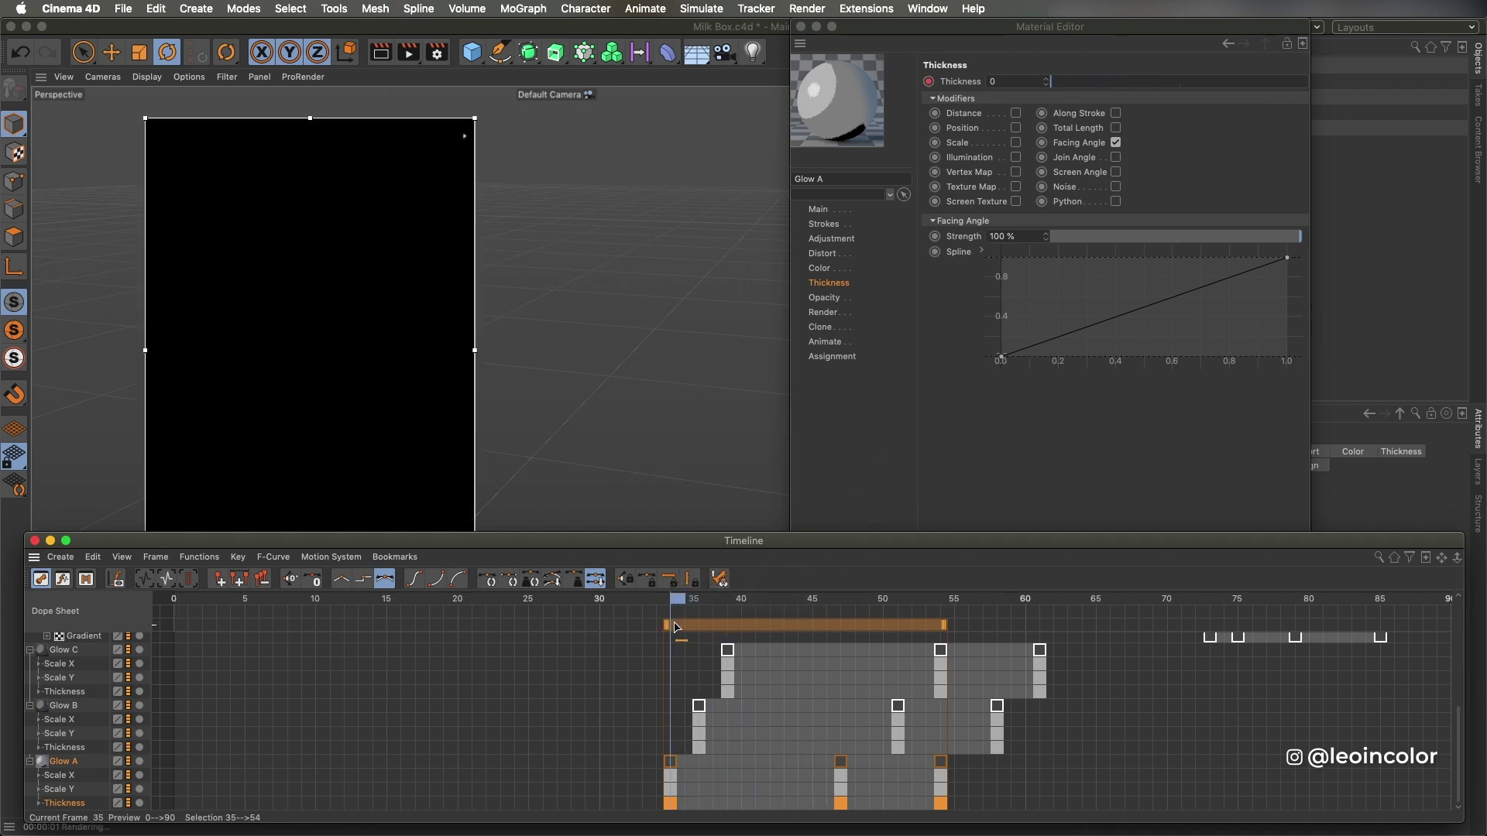
left_click_drag(676, 602, 845, 604)
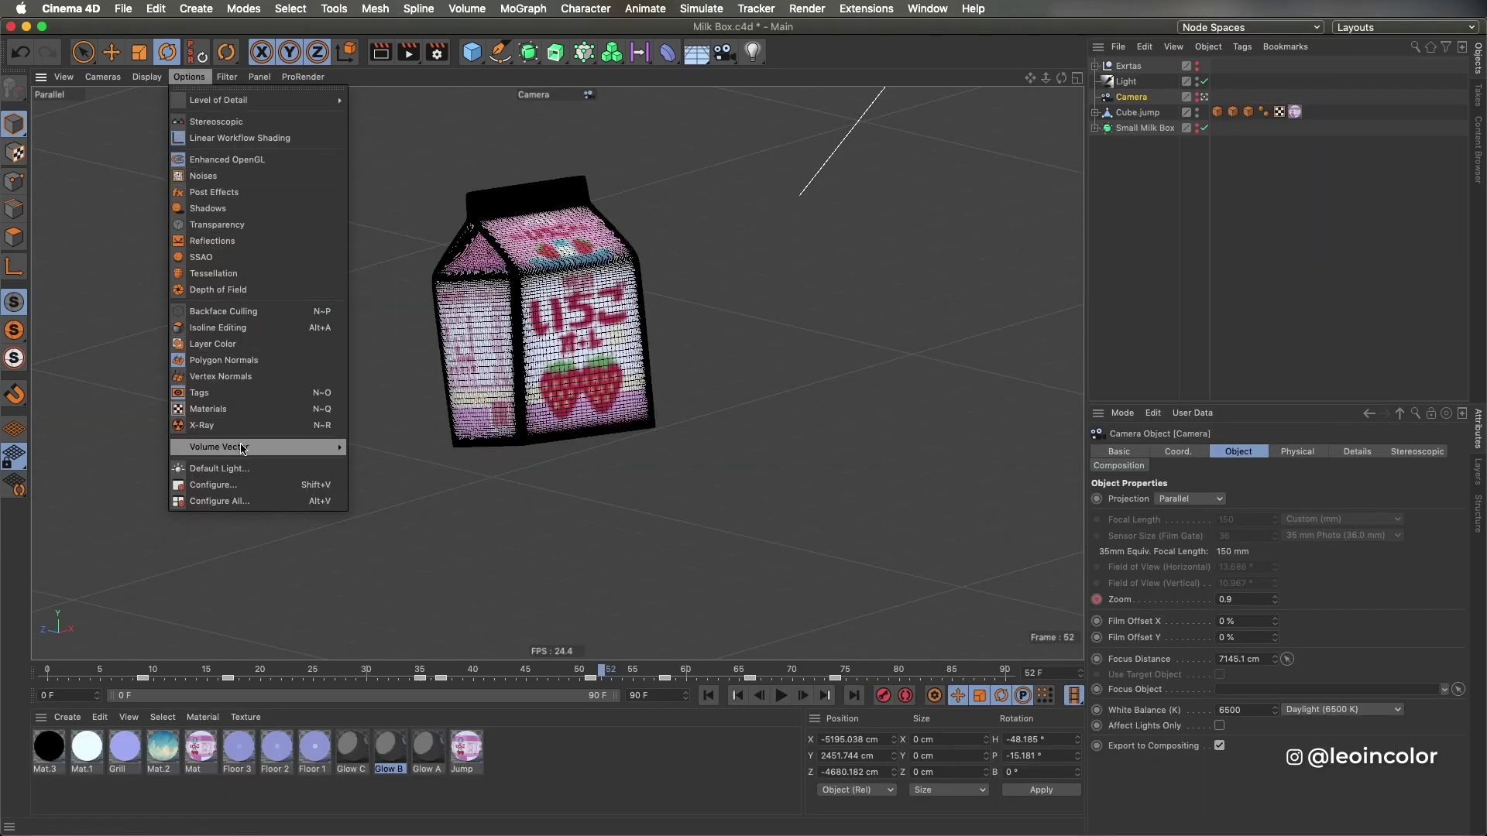
- Turn off material display in the viewport and delete the three Sketch Style tags from Cube.jump.1
left_click(230, 410)
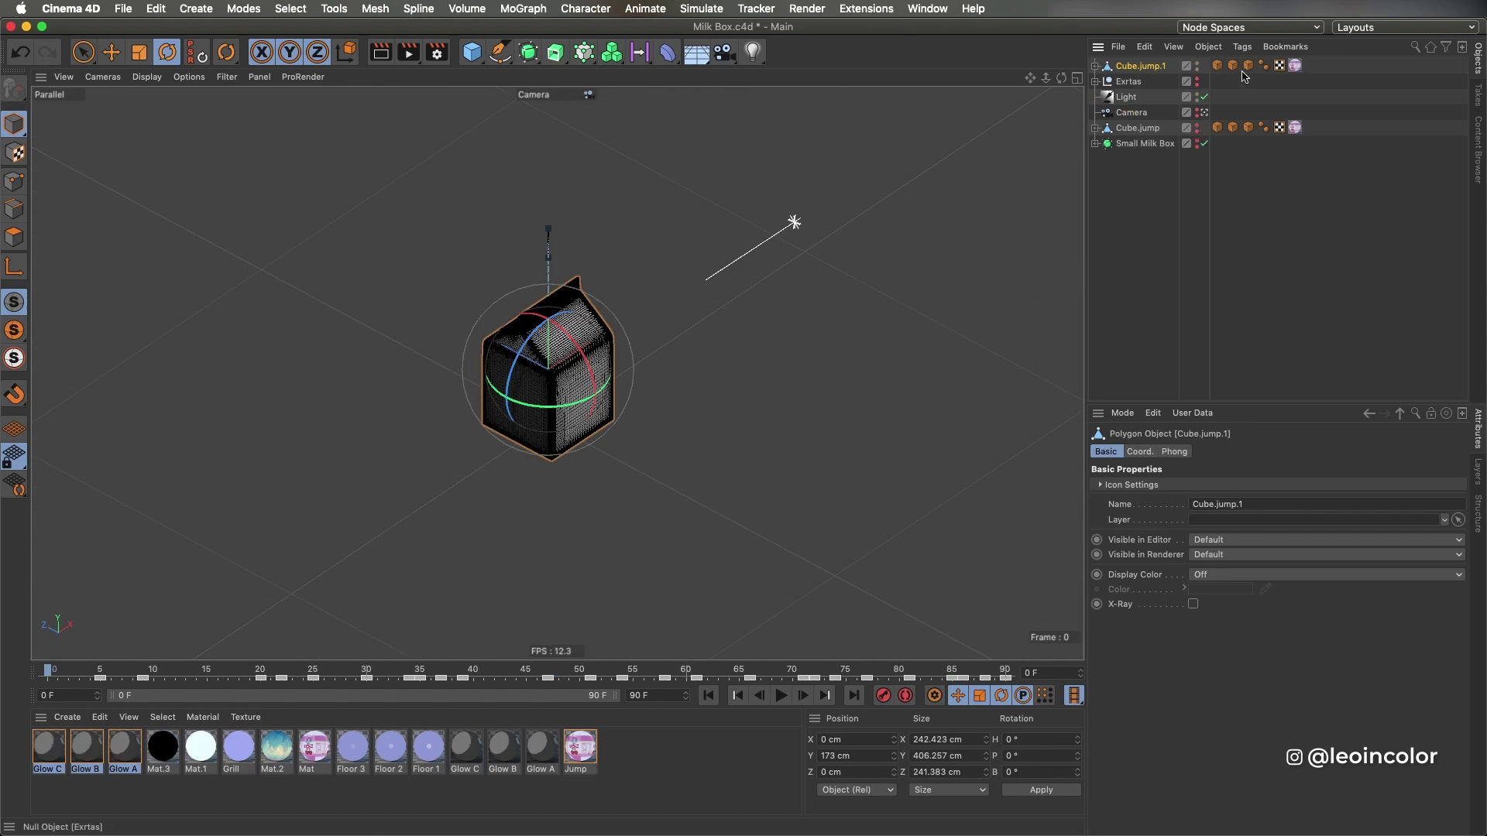
left_click(1219, 66)
left_click(1249, 67, "shift")
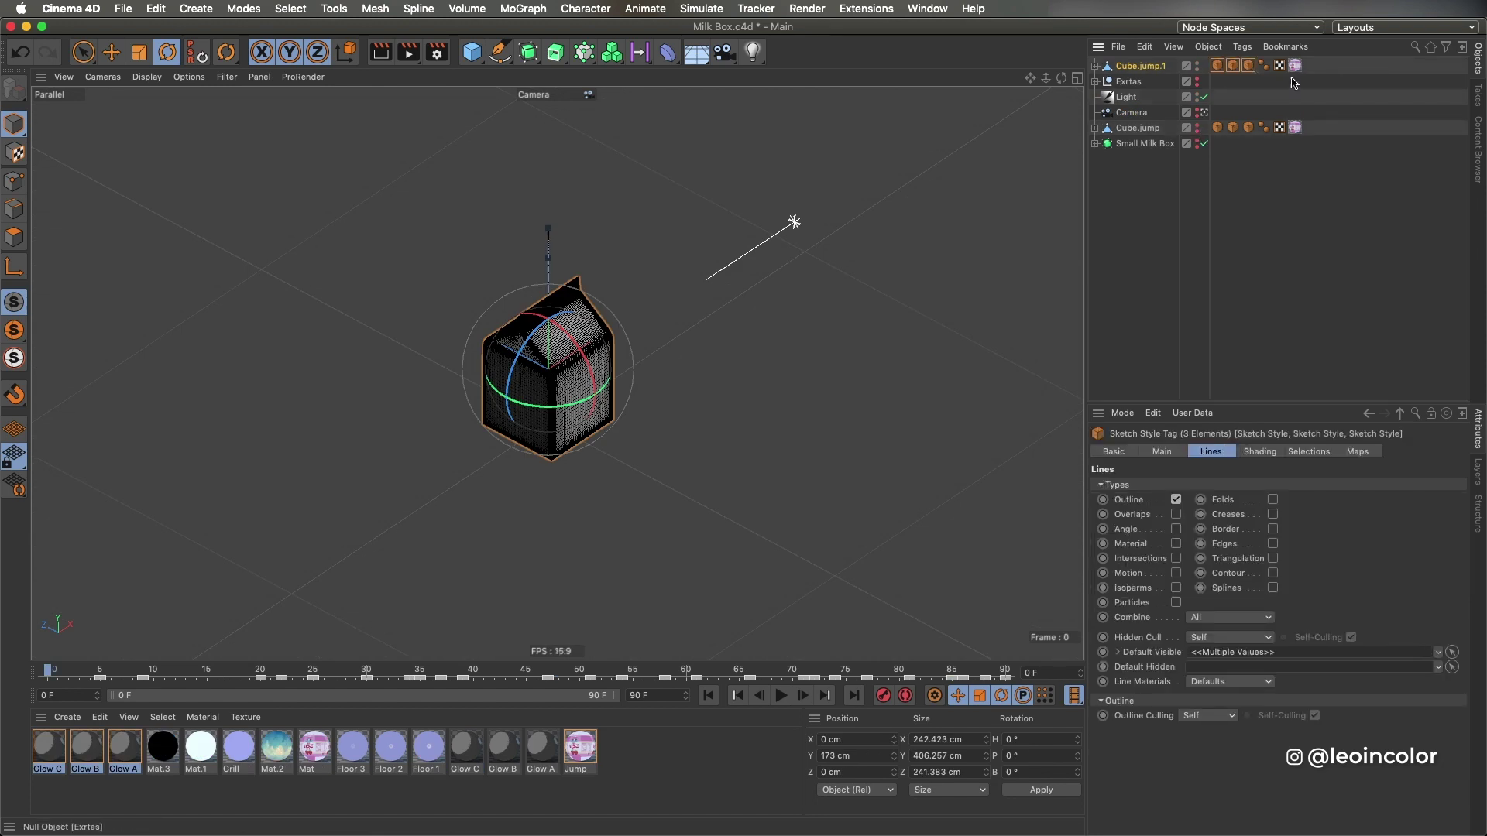
key("Delete")
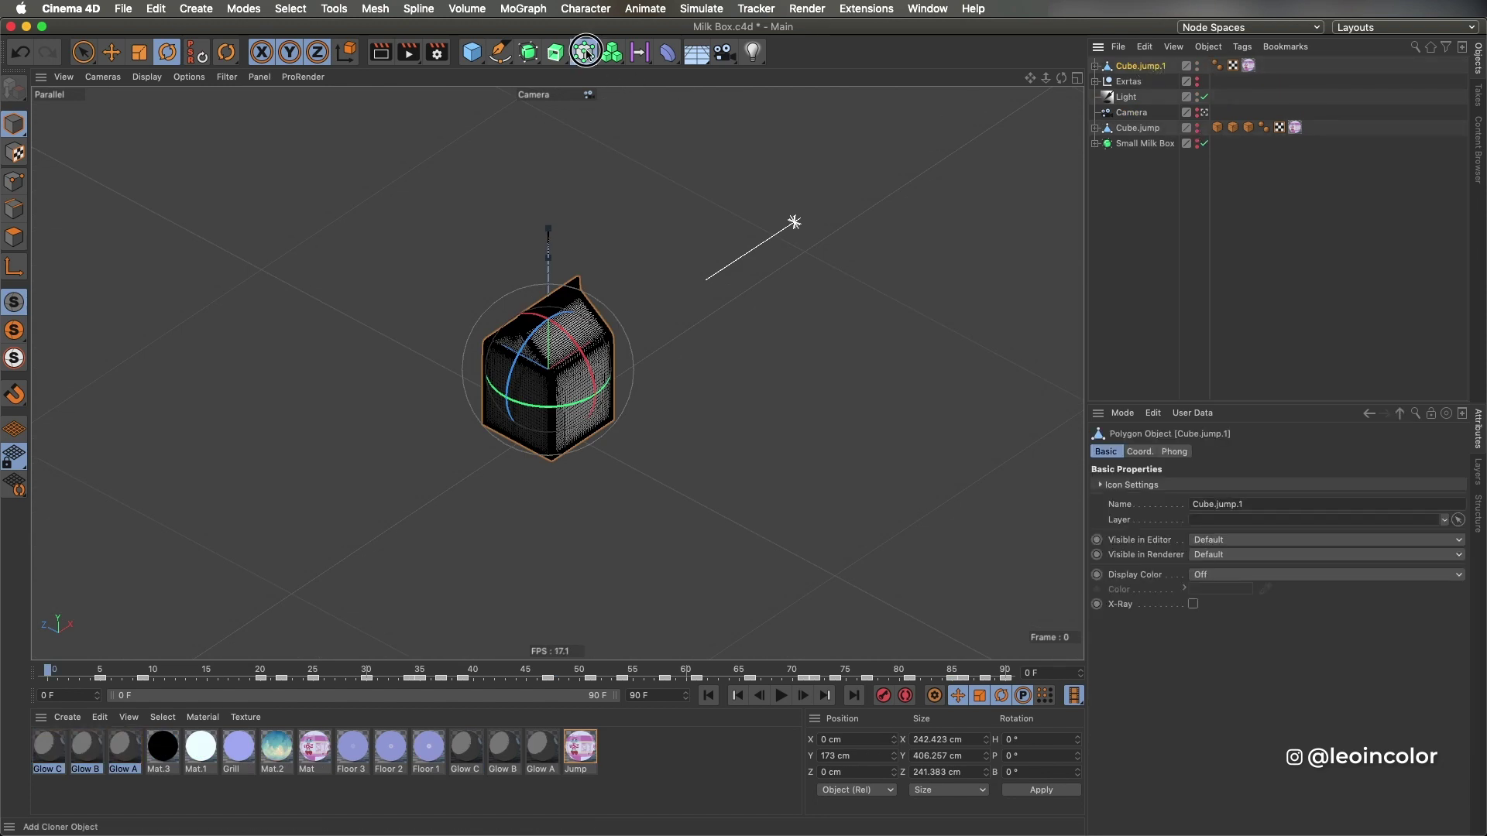
- Place Cube.jump.1 under a new Cloner and delete its Twist and Bulge deformers
left_click(586, 52)
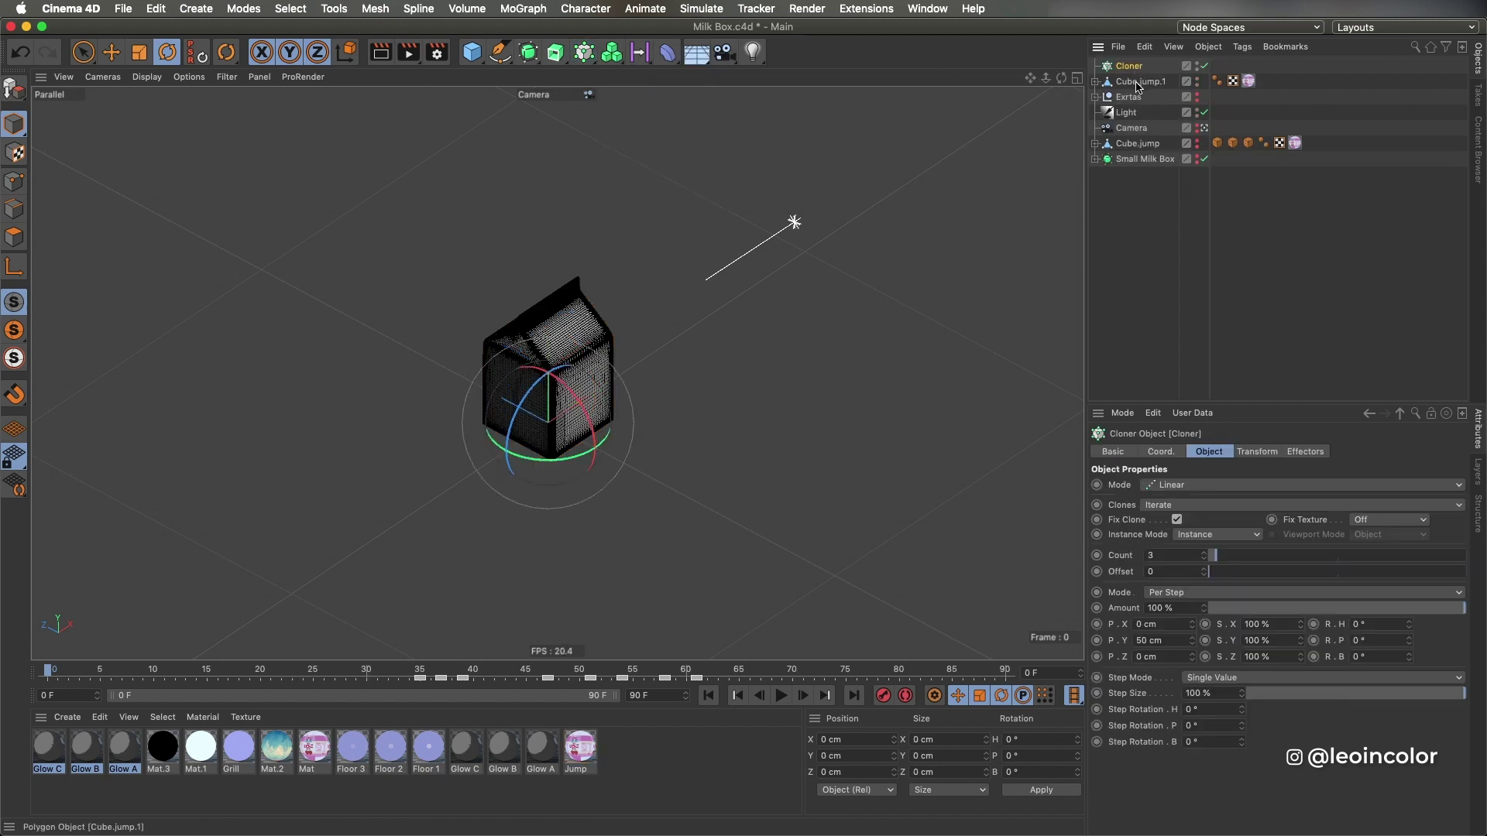
left_click_drag(1136, 83, 1128, 67)
left_click(1103, 81)
left_click(1144, 97)
left_click(1149, 113, "shift")
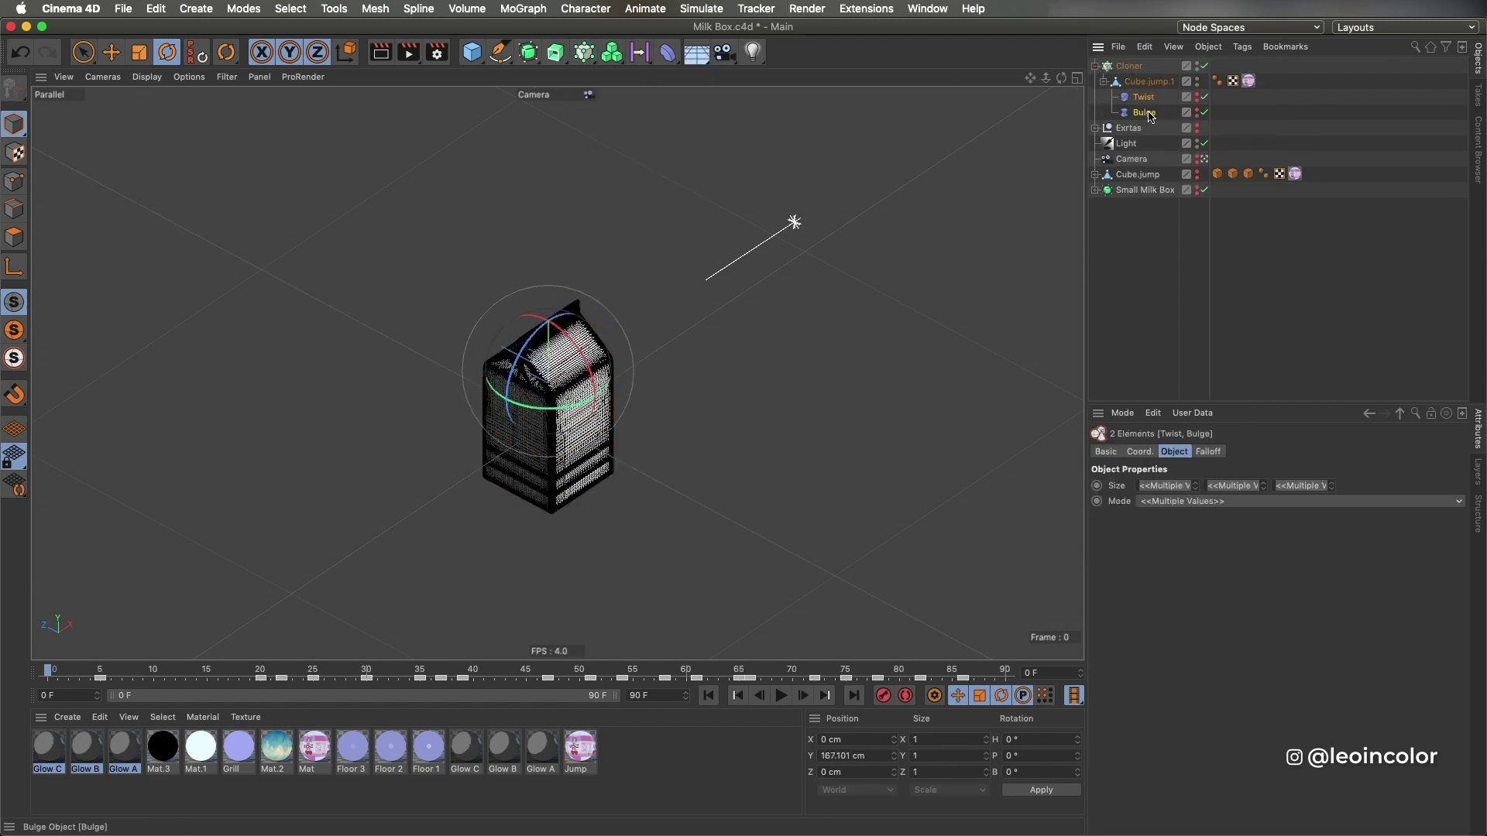
key("Delete")
- Set the Cloner to Grid Array mode with a per-step size of 260 cm along X and Z
left_click(1194, 488)
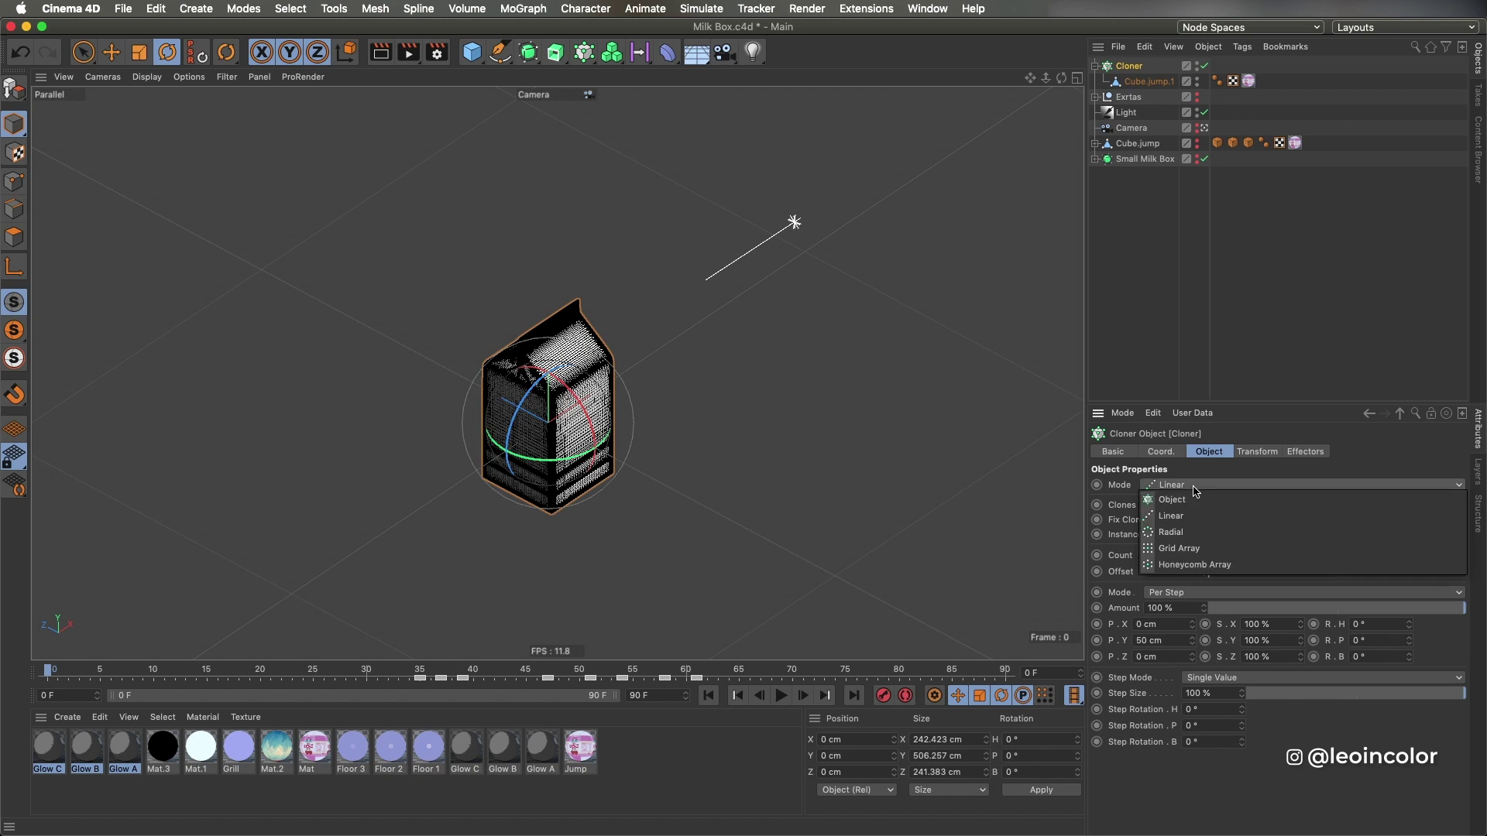
left_click(1195, 551)
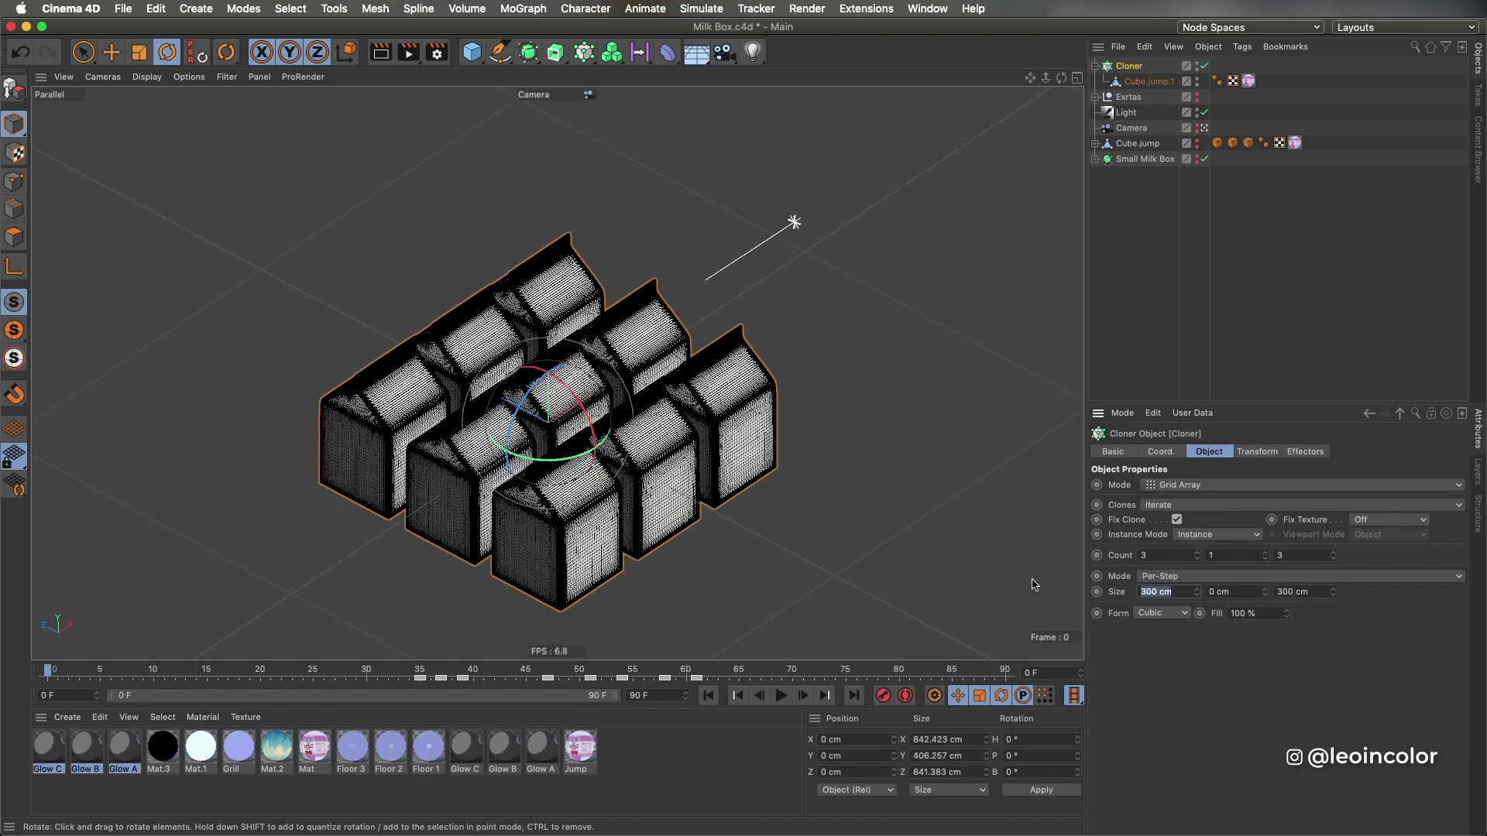
type("260")
key("Tab")
type("260")
key("Return")
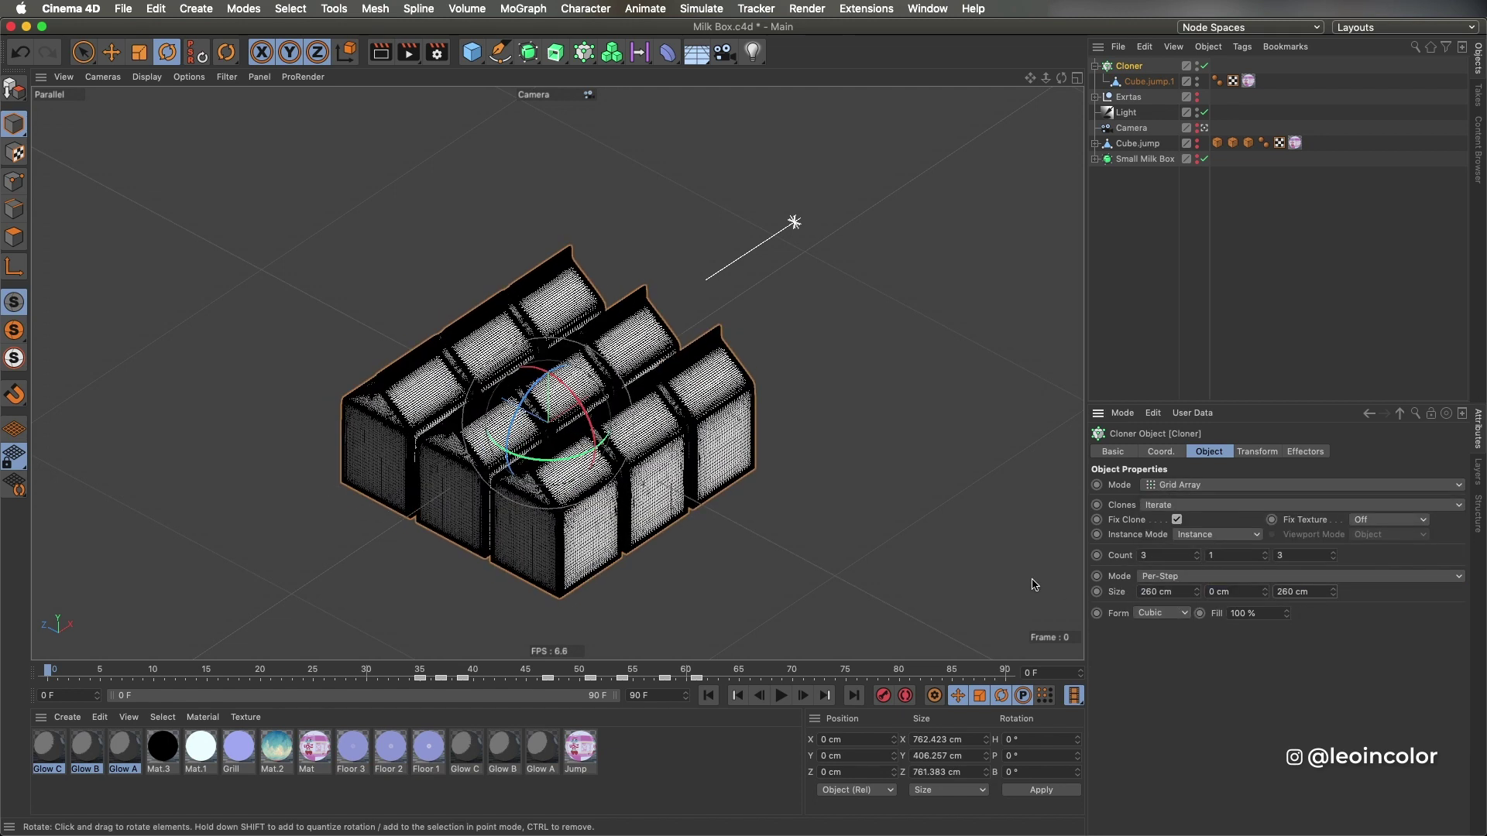
- Make the Cloner editable and delete the centre carton Cube.jump.1 4 from the resulting group
left_click(1130, 67)
key("c")
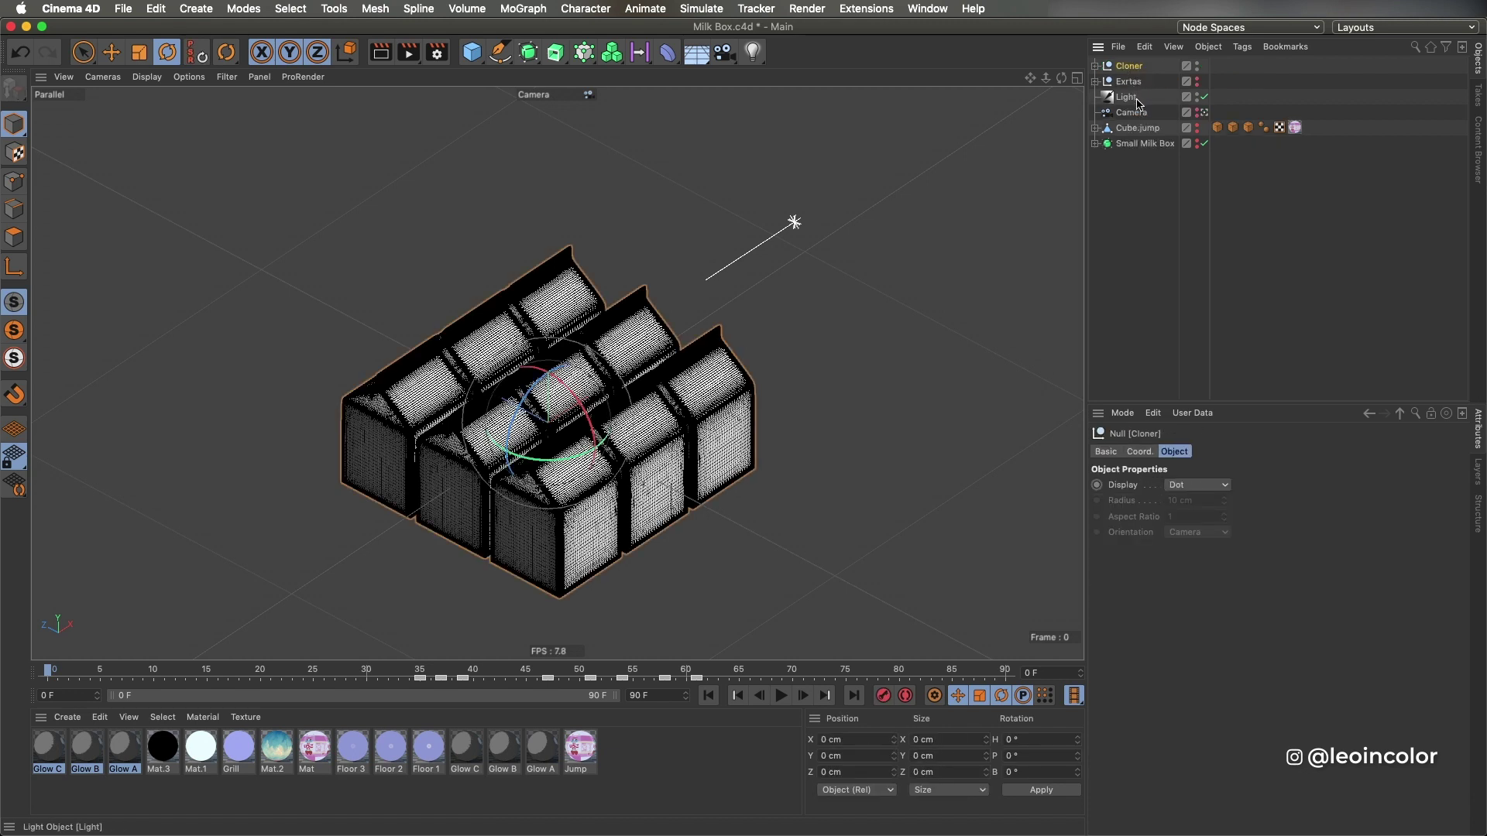
left_click(1095, 68)
left_click(1156, 144)
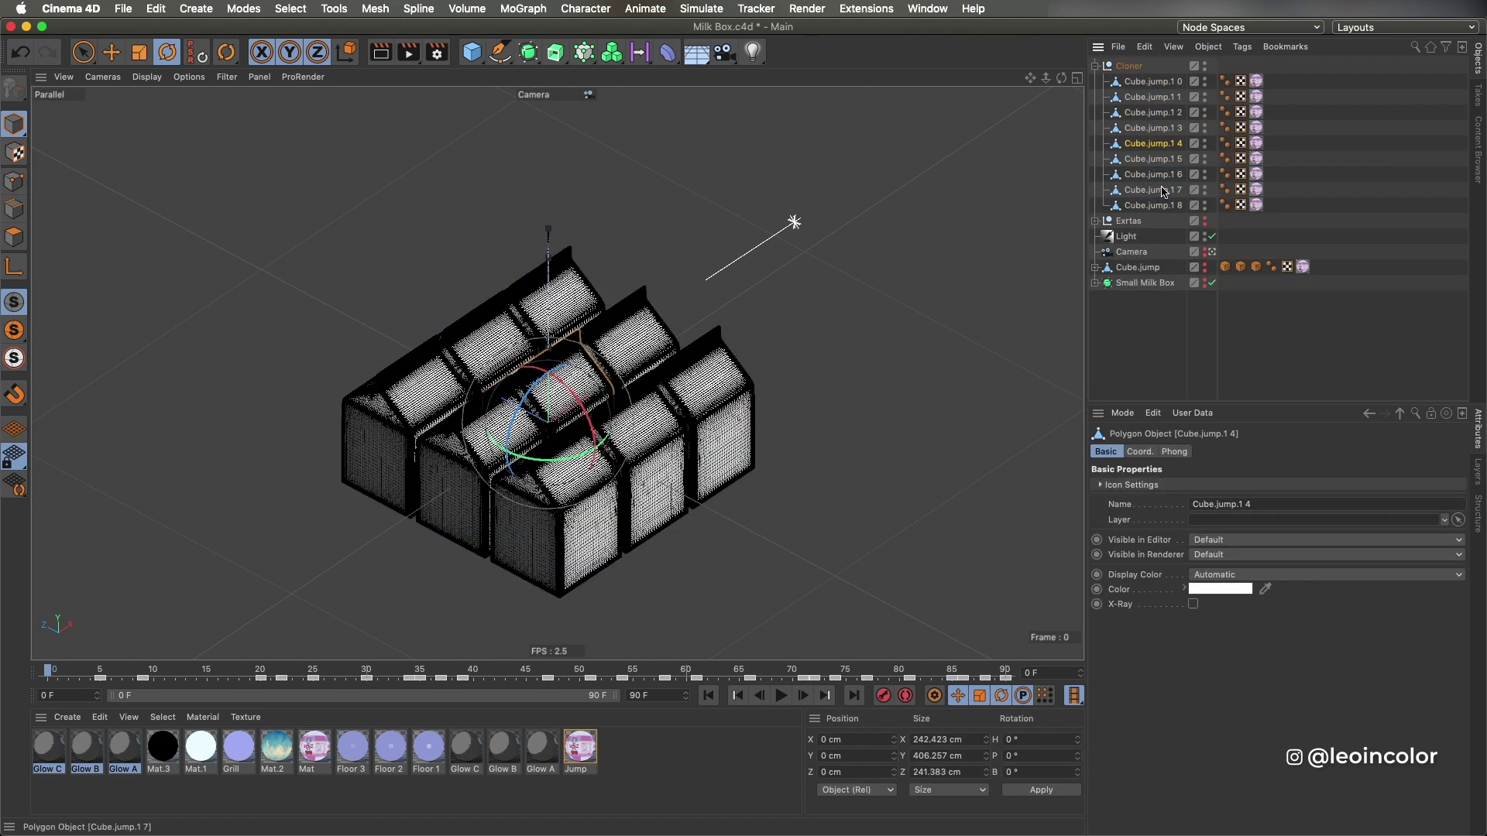
key("Delete")
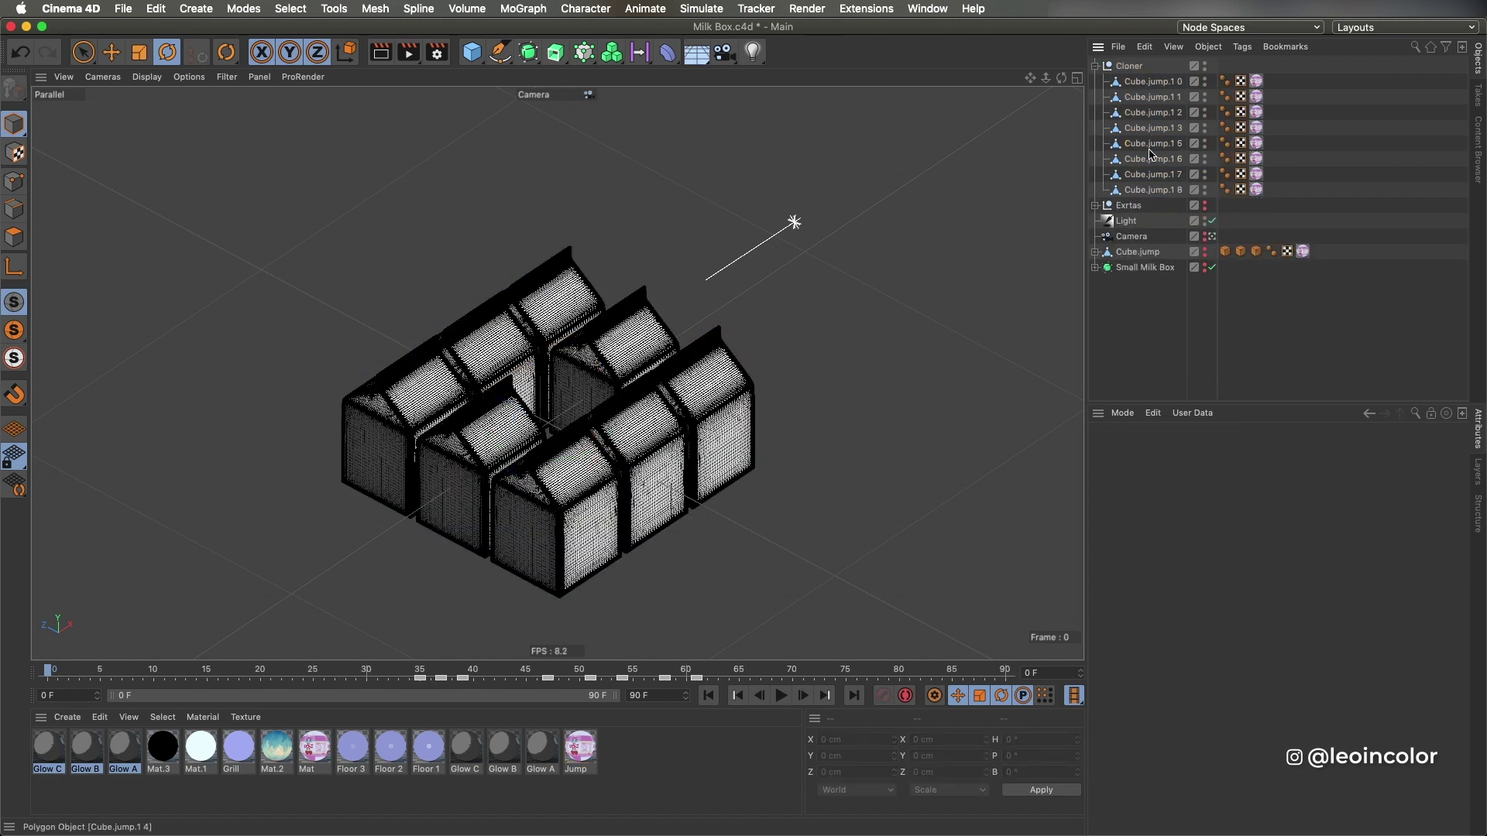
- Make Cube.jump visible in the viewport, preview the animation and return to the first frame
left_click(1205, 255)
left_click(1153, 253)
left_click(781, 695)
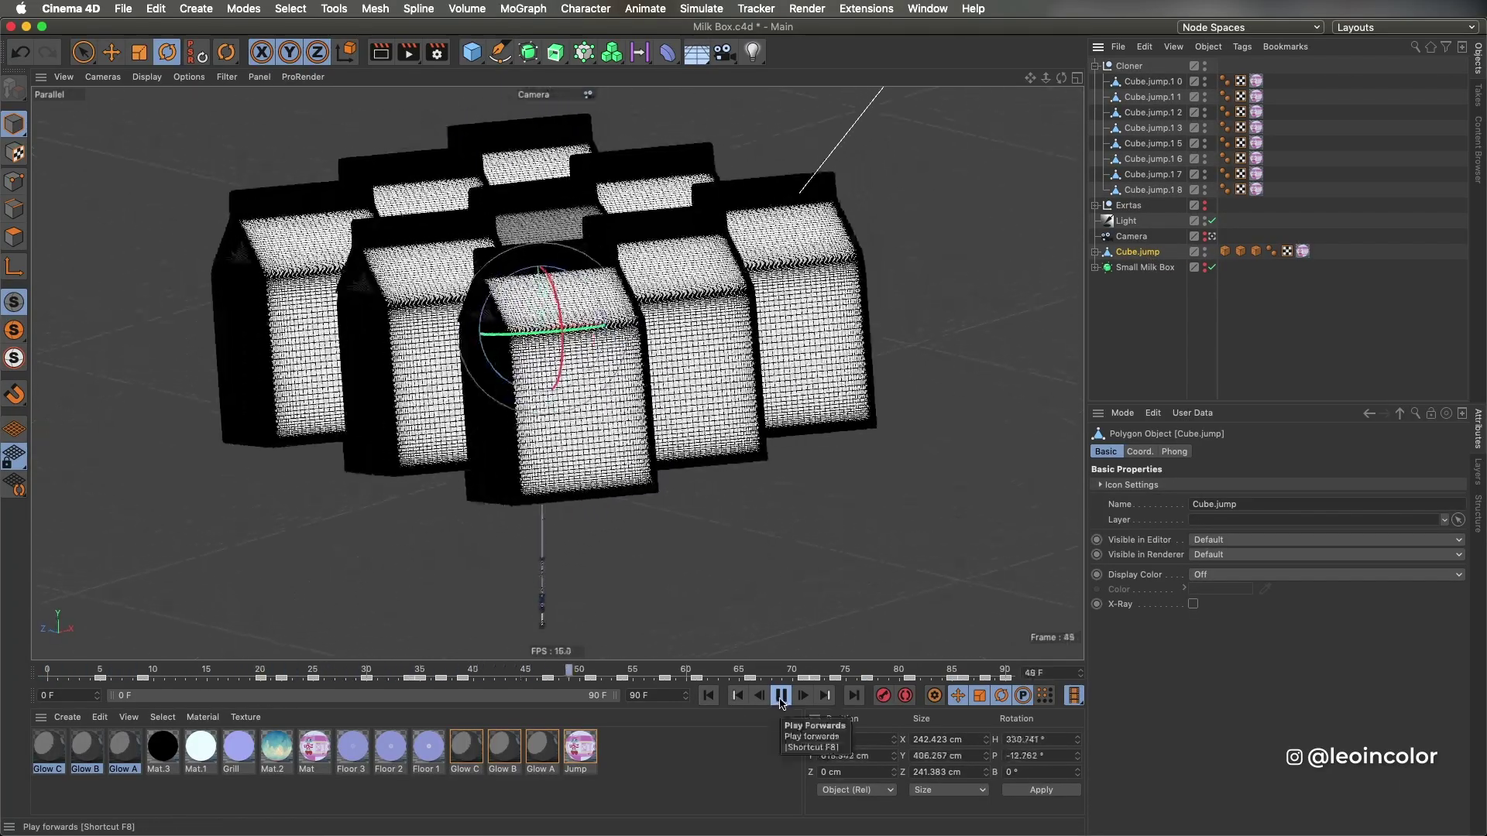
left_click(781, 695)
left_click(707, 695)
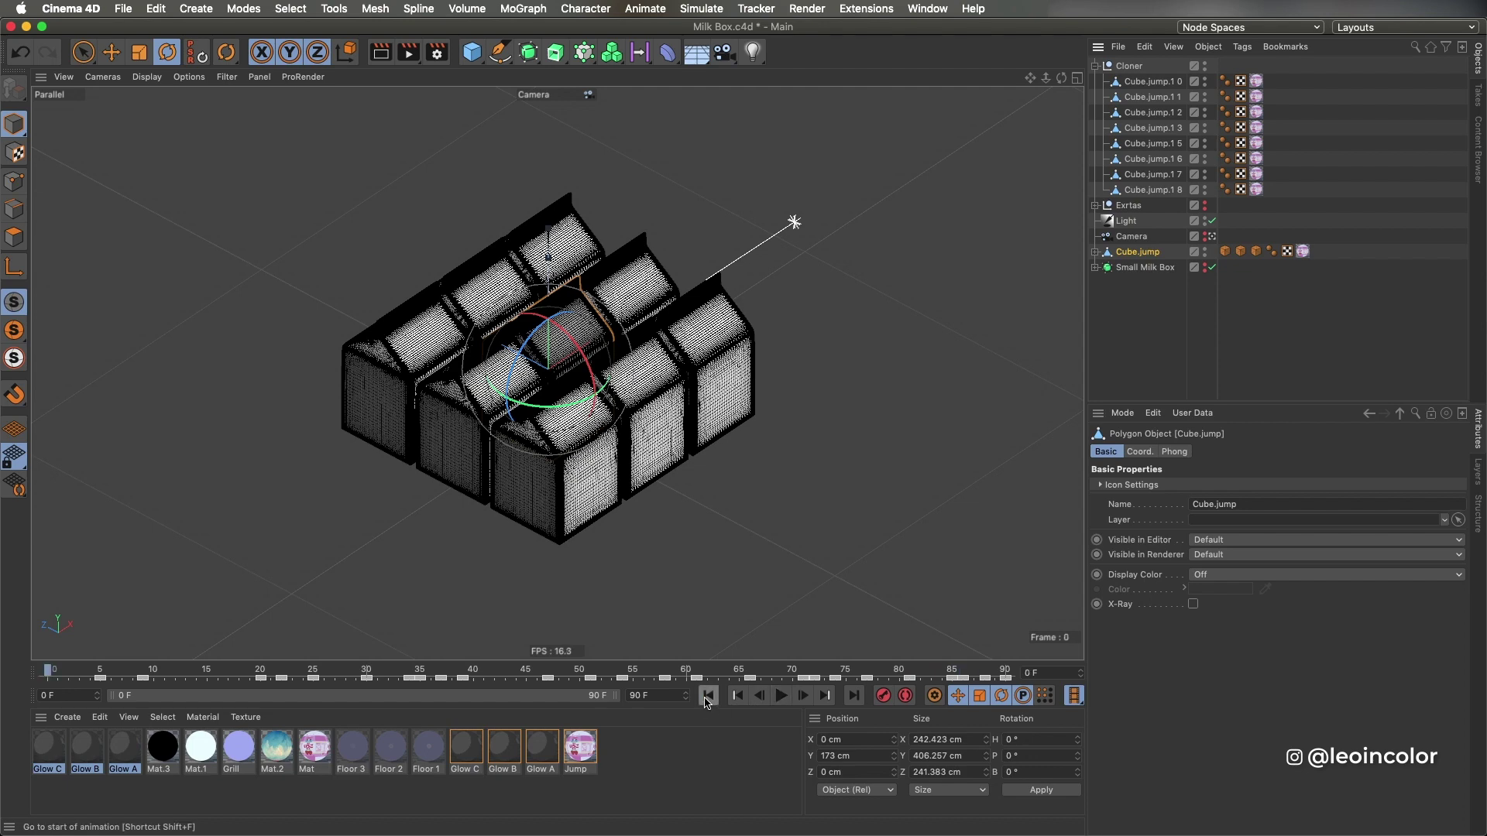
- Switch to the animation layout and delete the inherited keyframes of the eight carton copies in the Cloner group
left_click(1257, 326)
left_click(1133, 67)
left_click(1369, 28)
left_click(1367, 43)
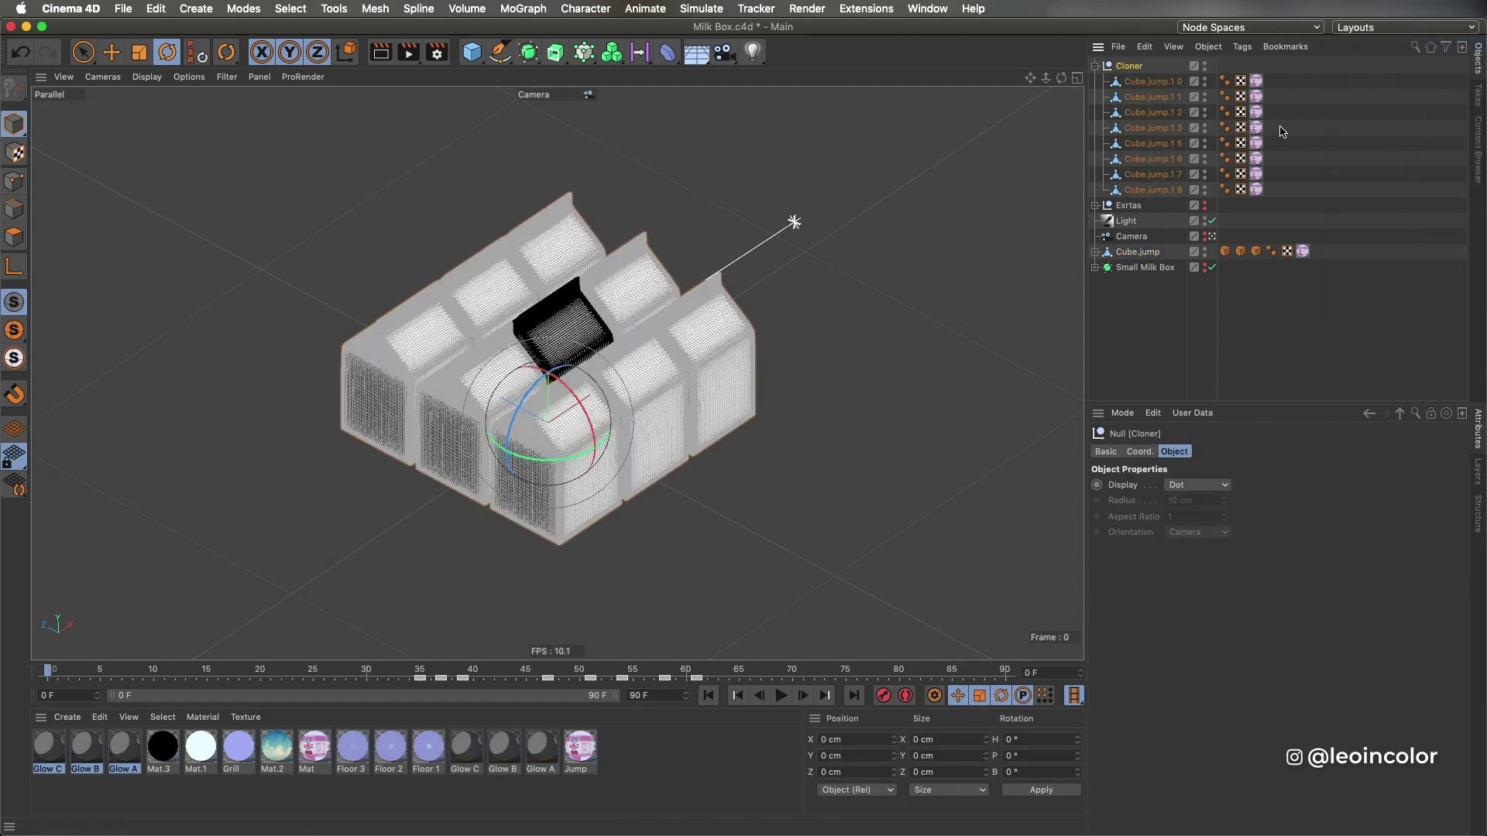
left_click(49, 628)
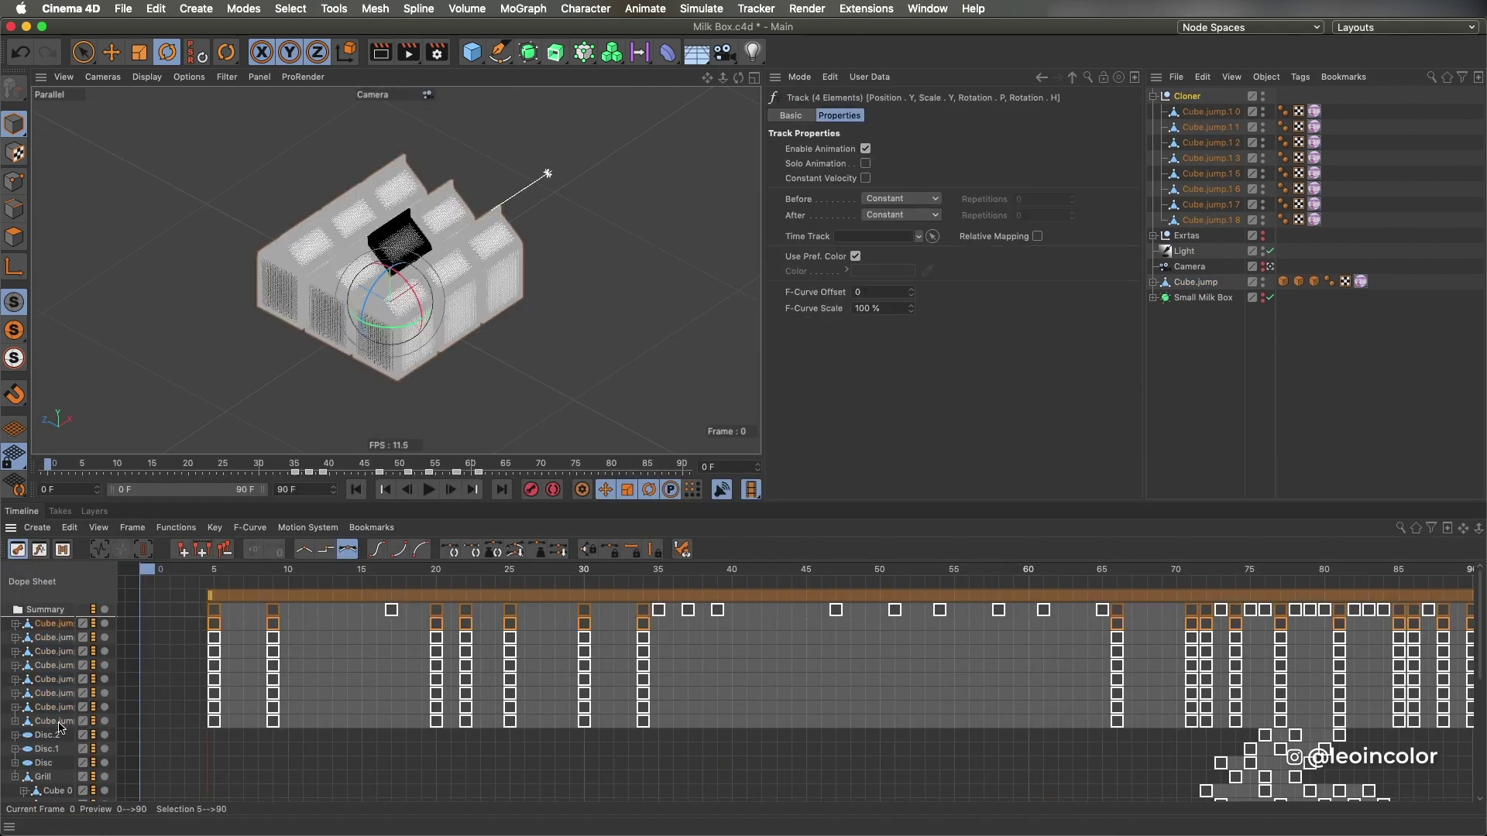
left_click(58, 722, "shift")
key("Delete")
- Play the animation and examine Cube 0's Y position bounce between frames 72 and 83
left_click(354, 493)
left_click(429, 490)
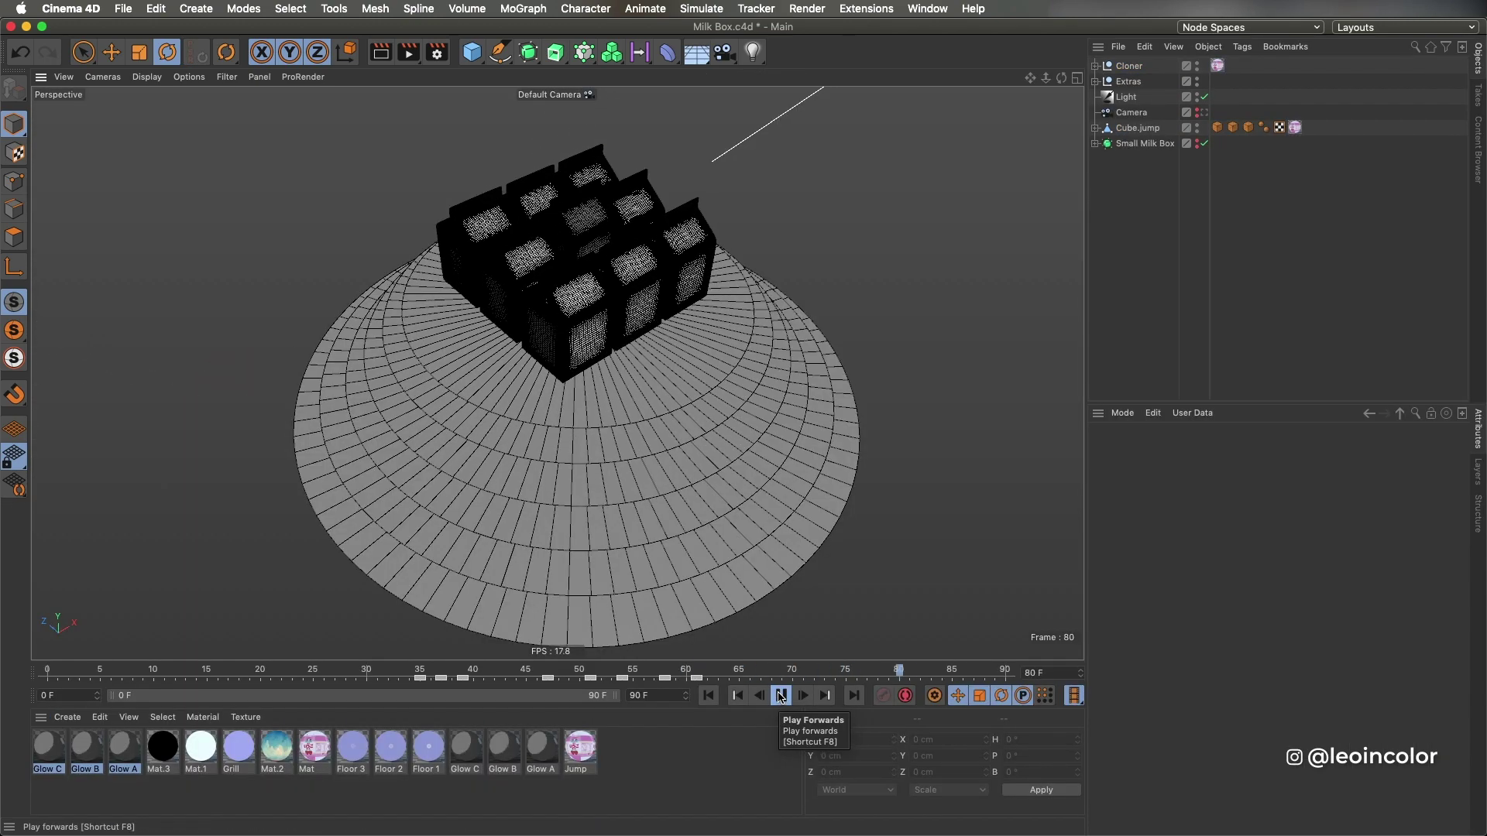
left_click(782, 696)
left_click_drag(801, 673, 963, 673)
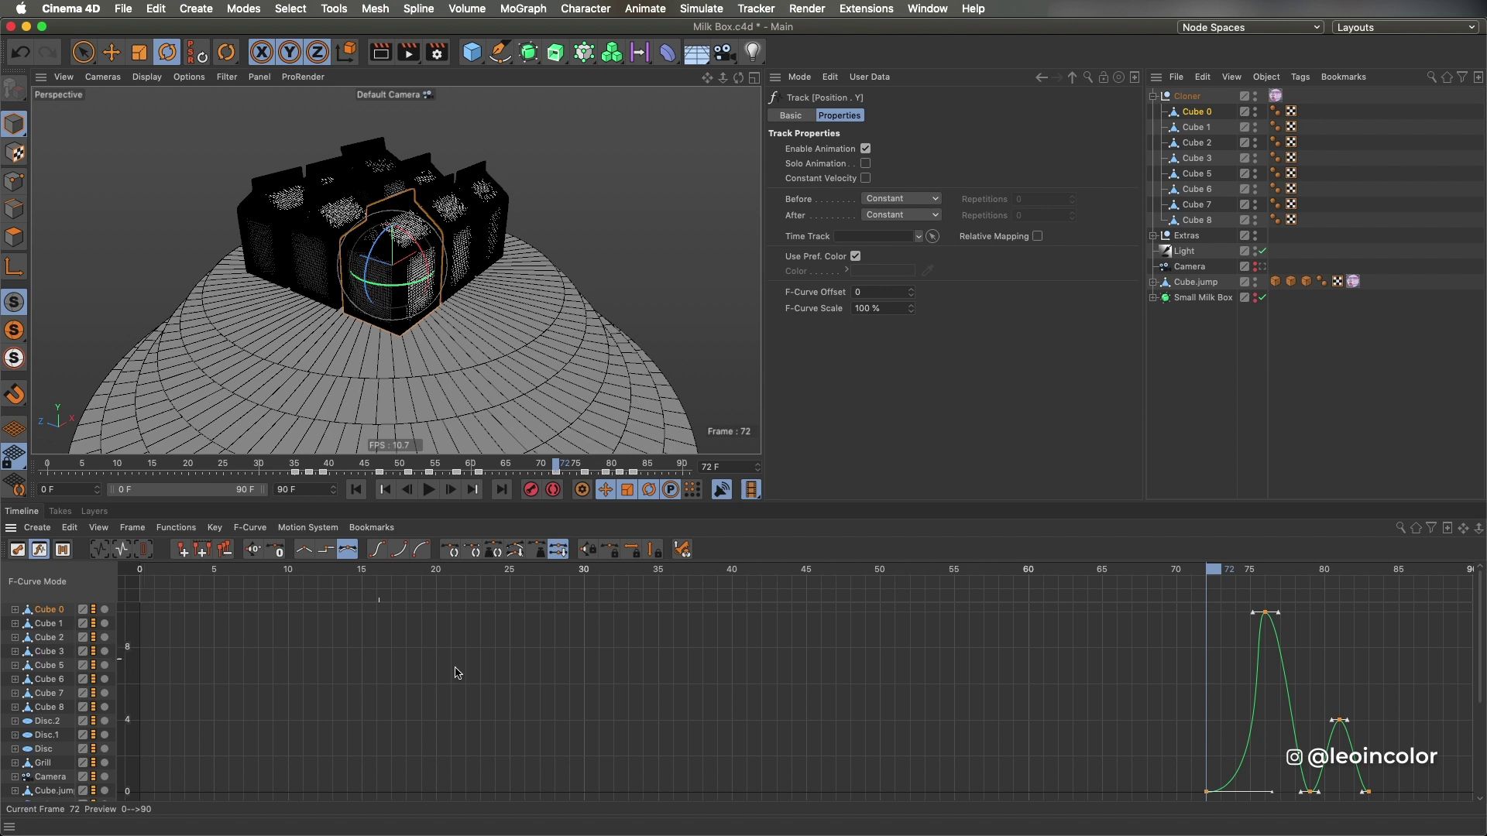
left_click(1186, 114)
left_click(817, 116)
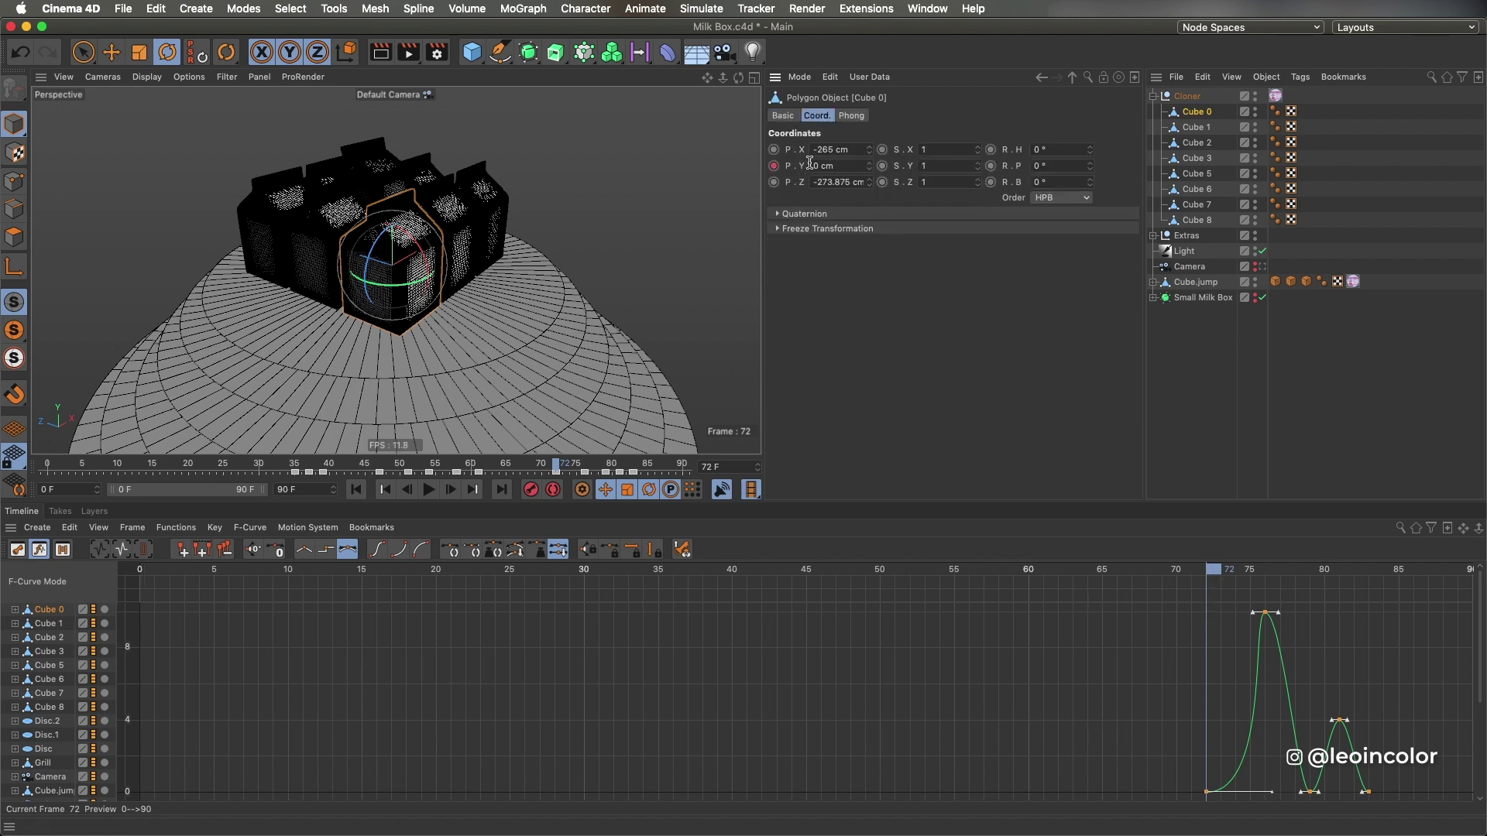
left_click_drag(1217, 577, 1275, 591)
- Compare the staggered keyframes of the surrounding cubes and try shifting Cube 0's keyframes slightly earlier
left_click(50, 652)
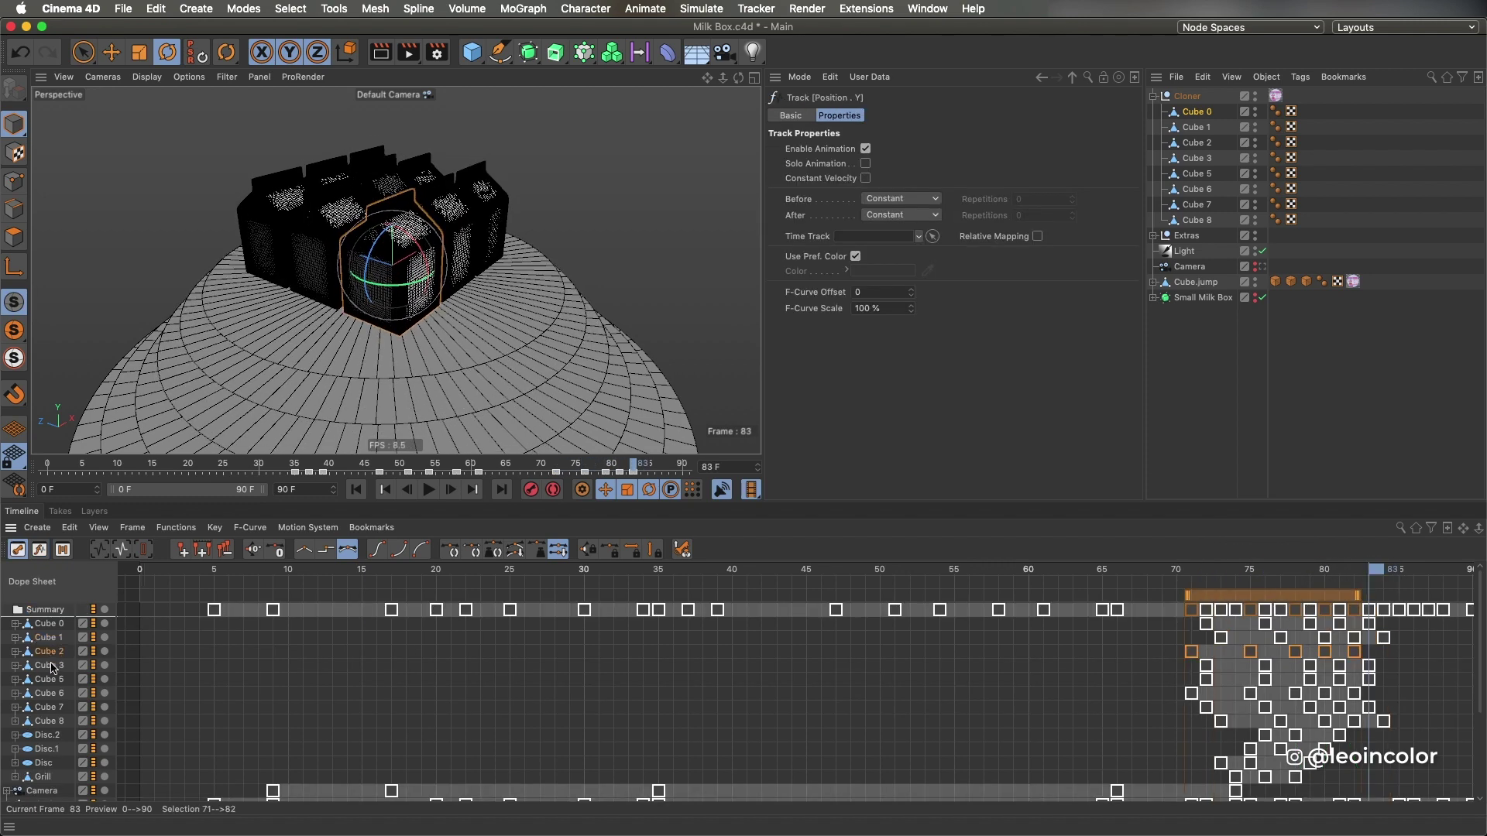
left_click(51, 666)
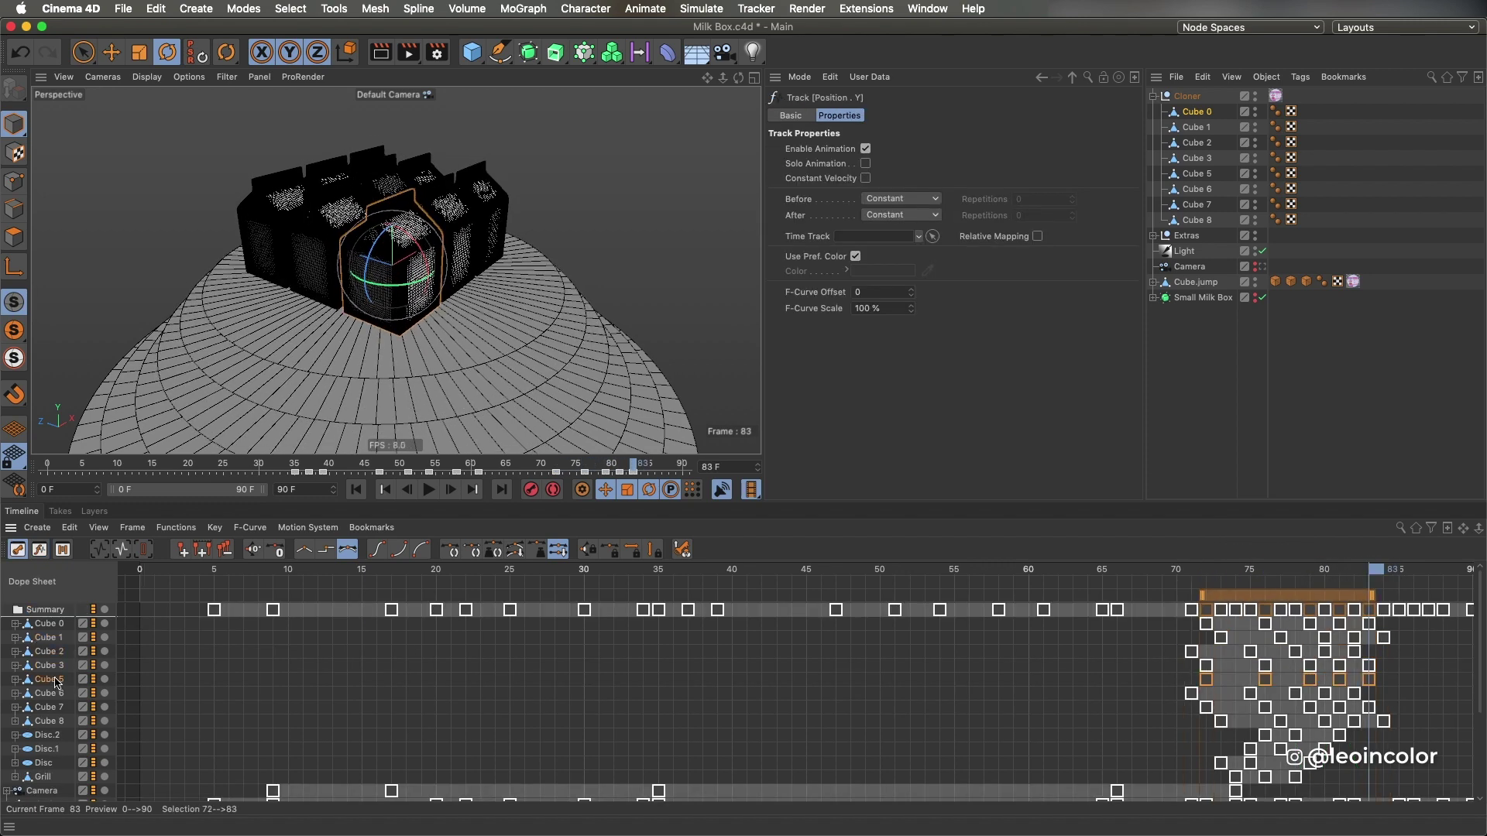
left_click(55, 694)
left_click(56, 707)
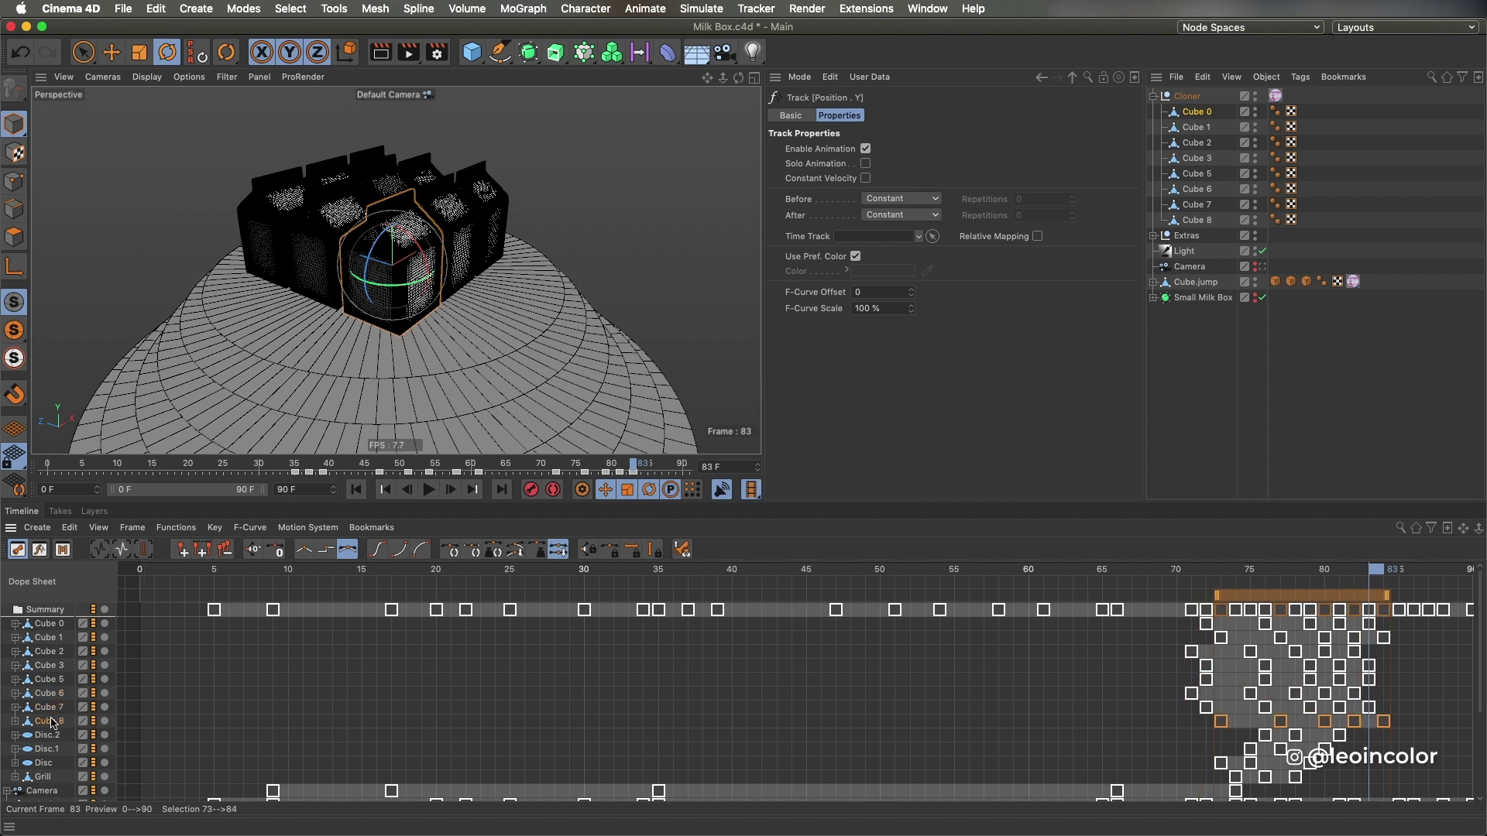
left_click_drag(1196, 617, 1378, 631)
mouse_move(1275, 597)
left_mouse_down()
mouse_move(1239, 598)
mouse_move(1256, 597)
left_mouse_up()
mouse_move(1255, 598)
left_mouse_down()
mouse_move(1232, 569)
mouse_move(1253, 571)
mouse_move(1225, 573)
mouse_move(1321, 581)
mouse_move(1245, 591)
left_mouse_up()
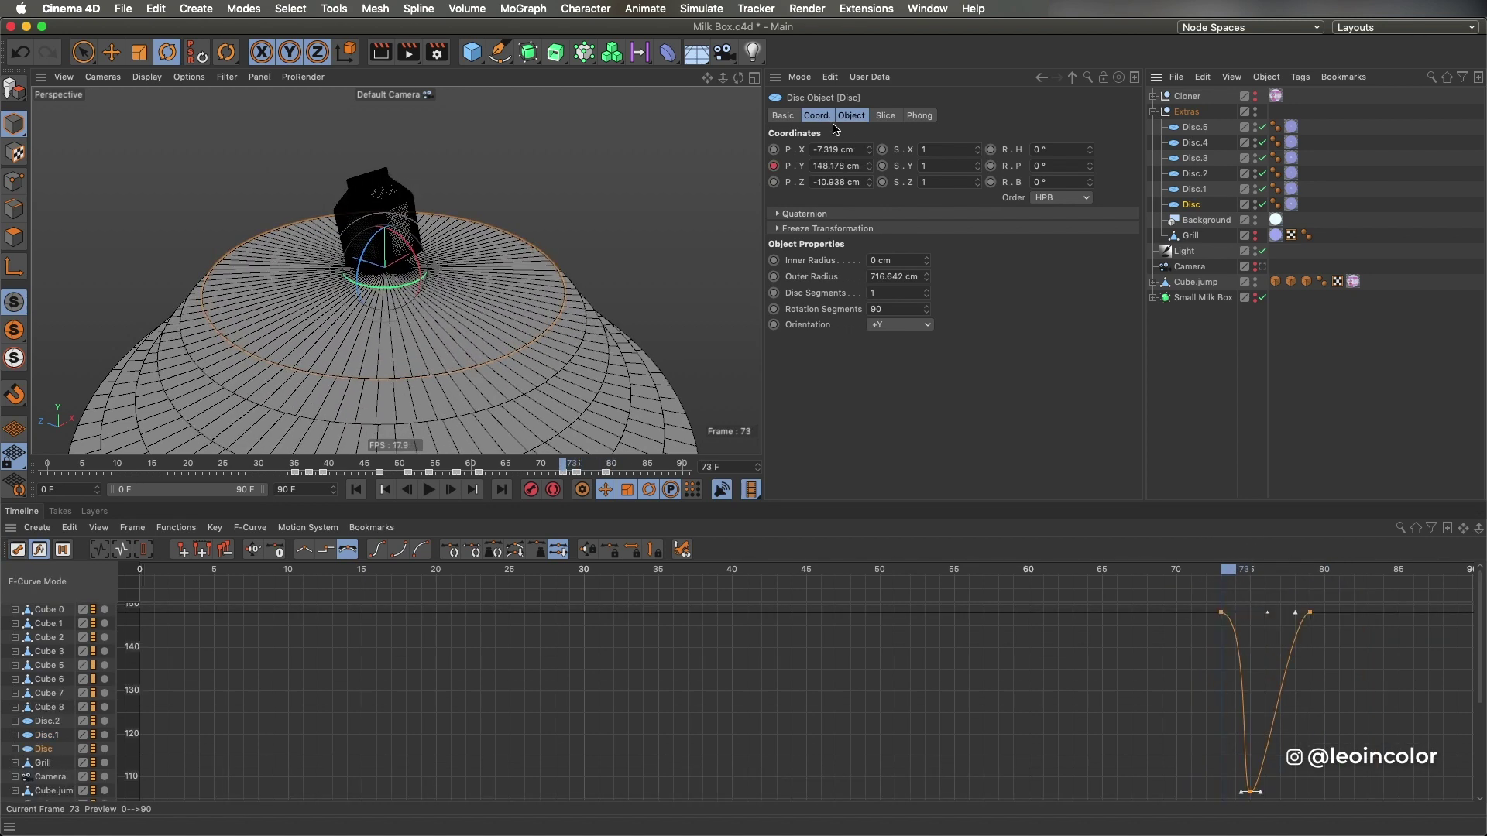
- Examine the top Disc's Y position animation between frames 73 and 79
left_click(824, 118)
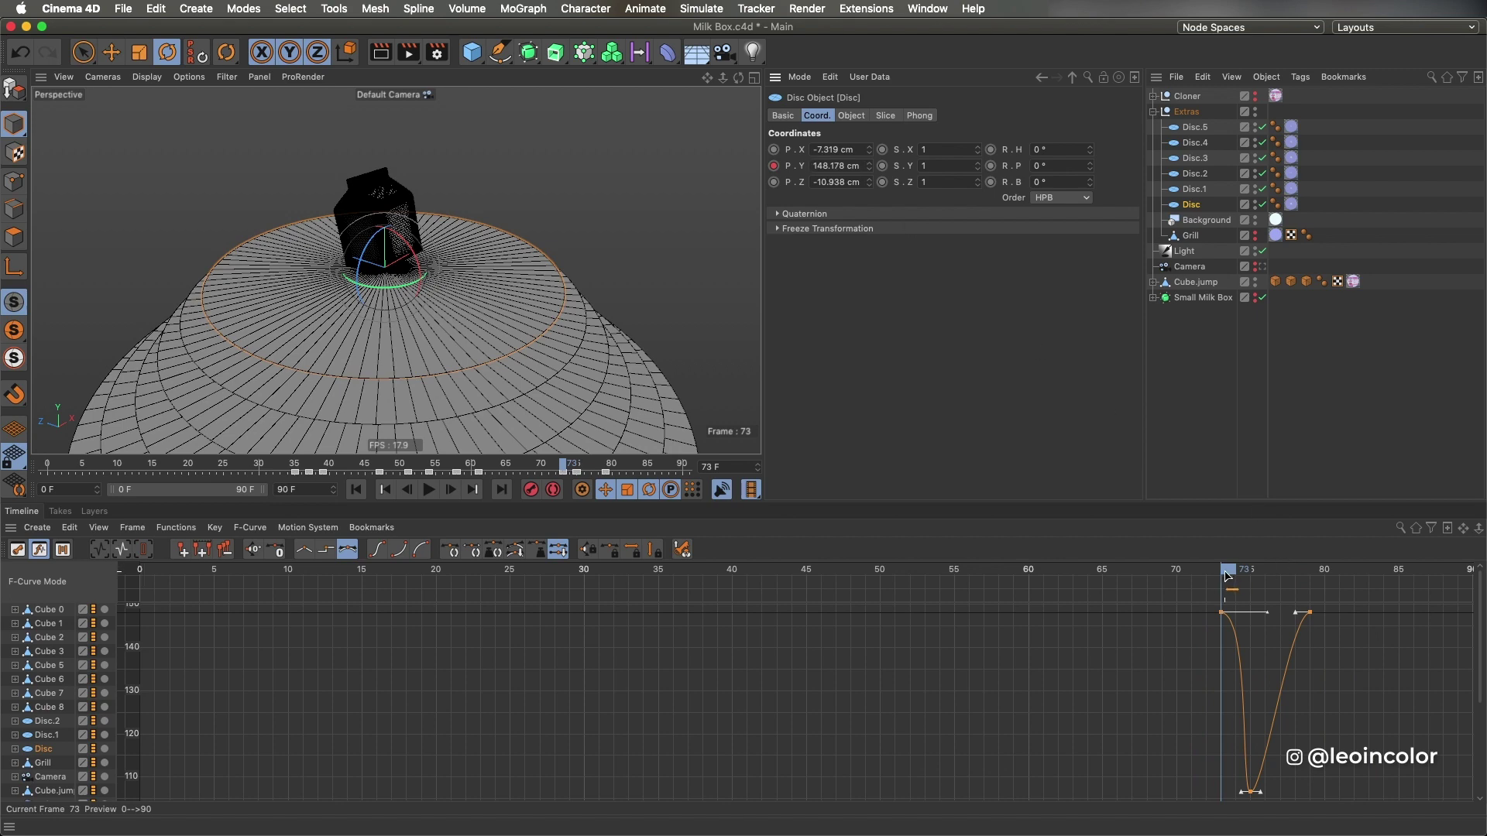
left_click_drag(1227, 577, 1311, 590)
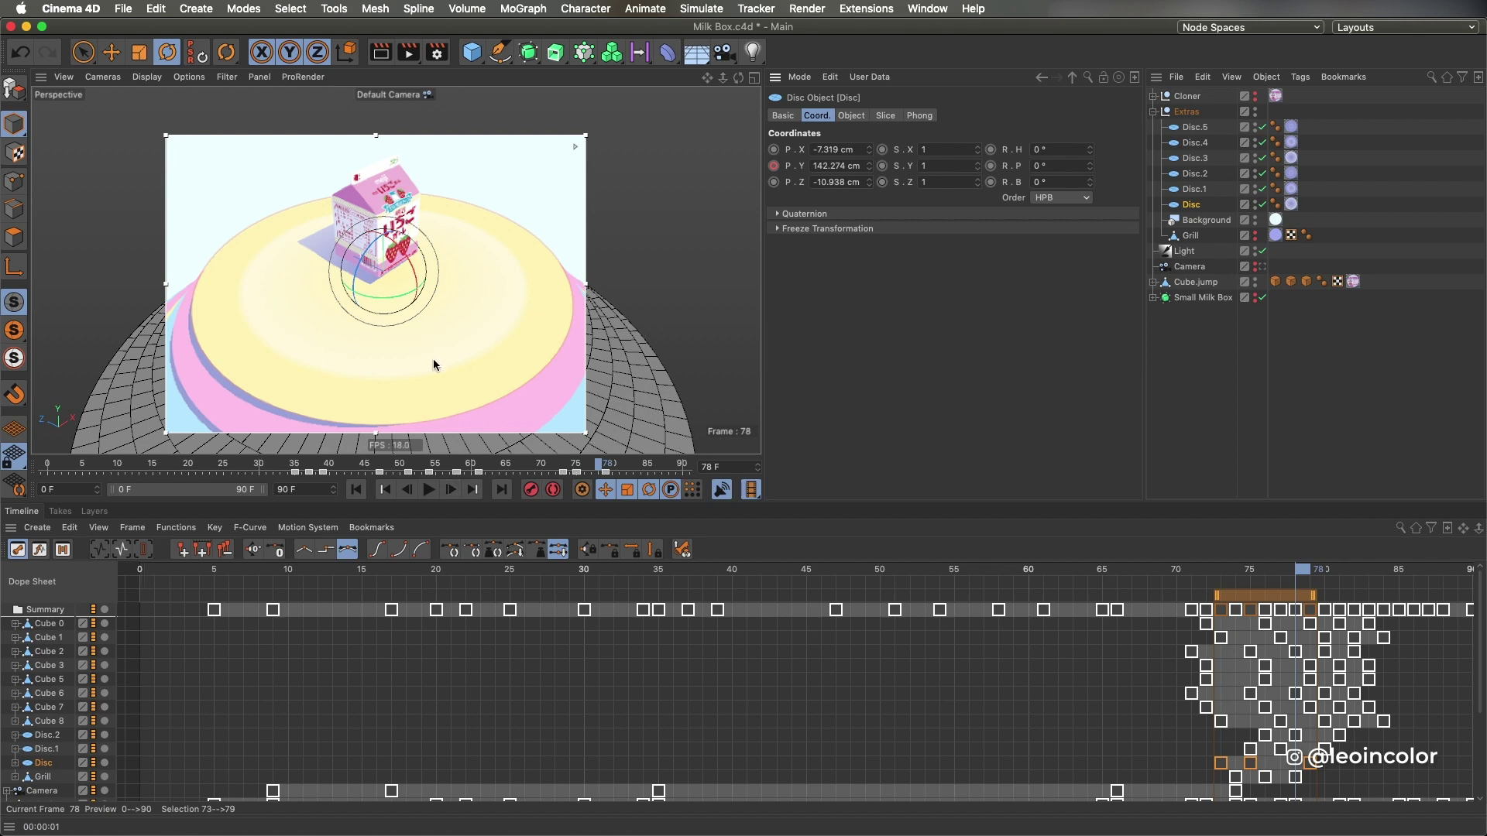
right_click_drag(429, 361, 490, 348, "alt")
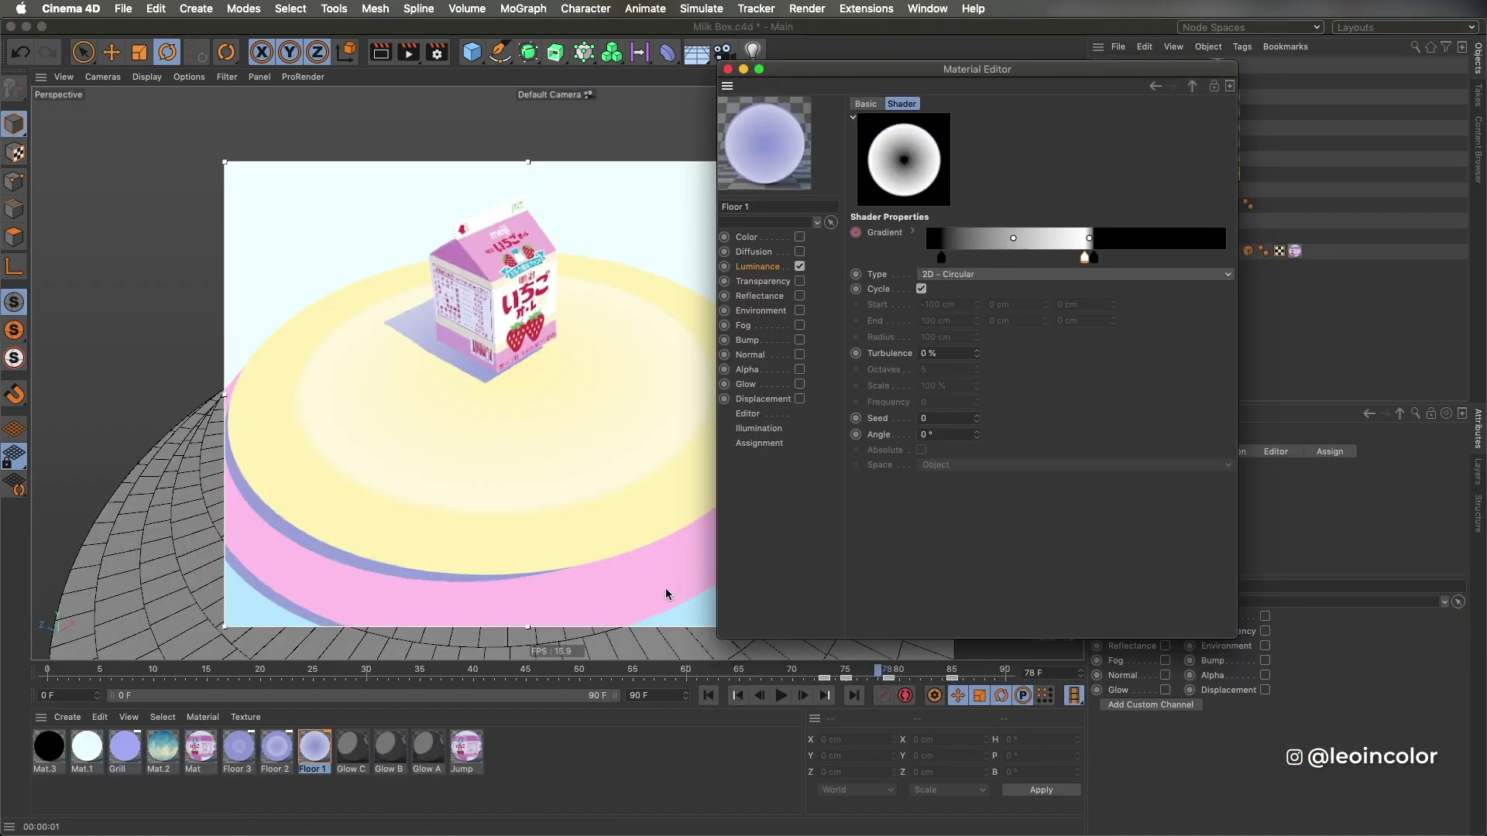
- Try moving a knot of Floor 1's circular luminance gradient and examine its animation at frames 73, 75, 79 and 85
left_click_drag(1088, 257, 951, 260)
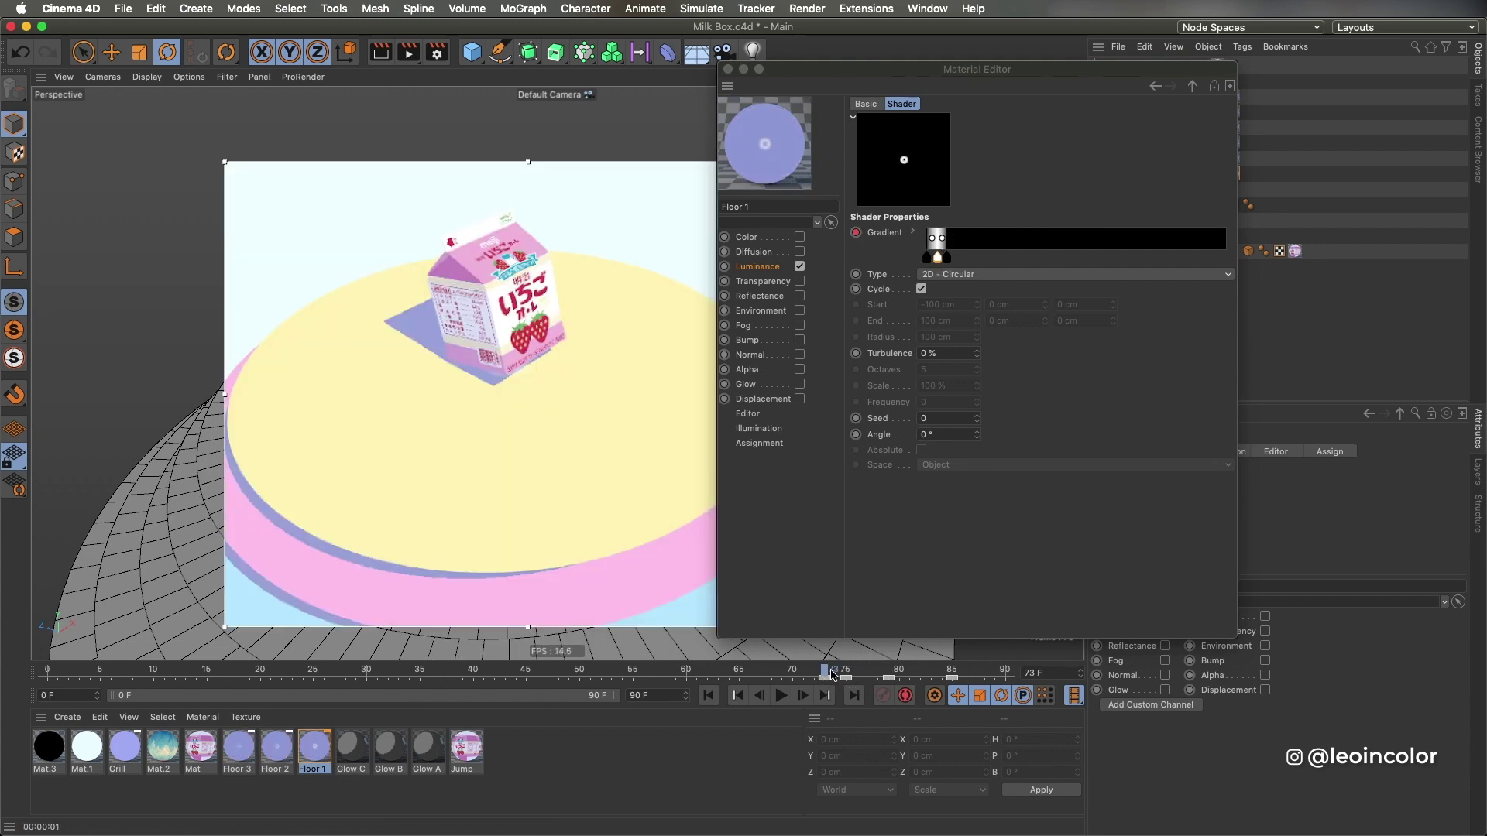
left_click(837, 671)
left_click_drag(837, 671, 846, 670)
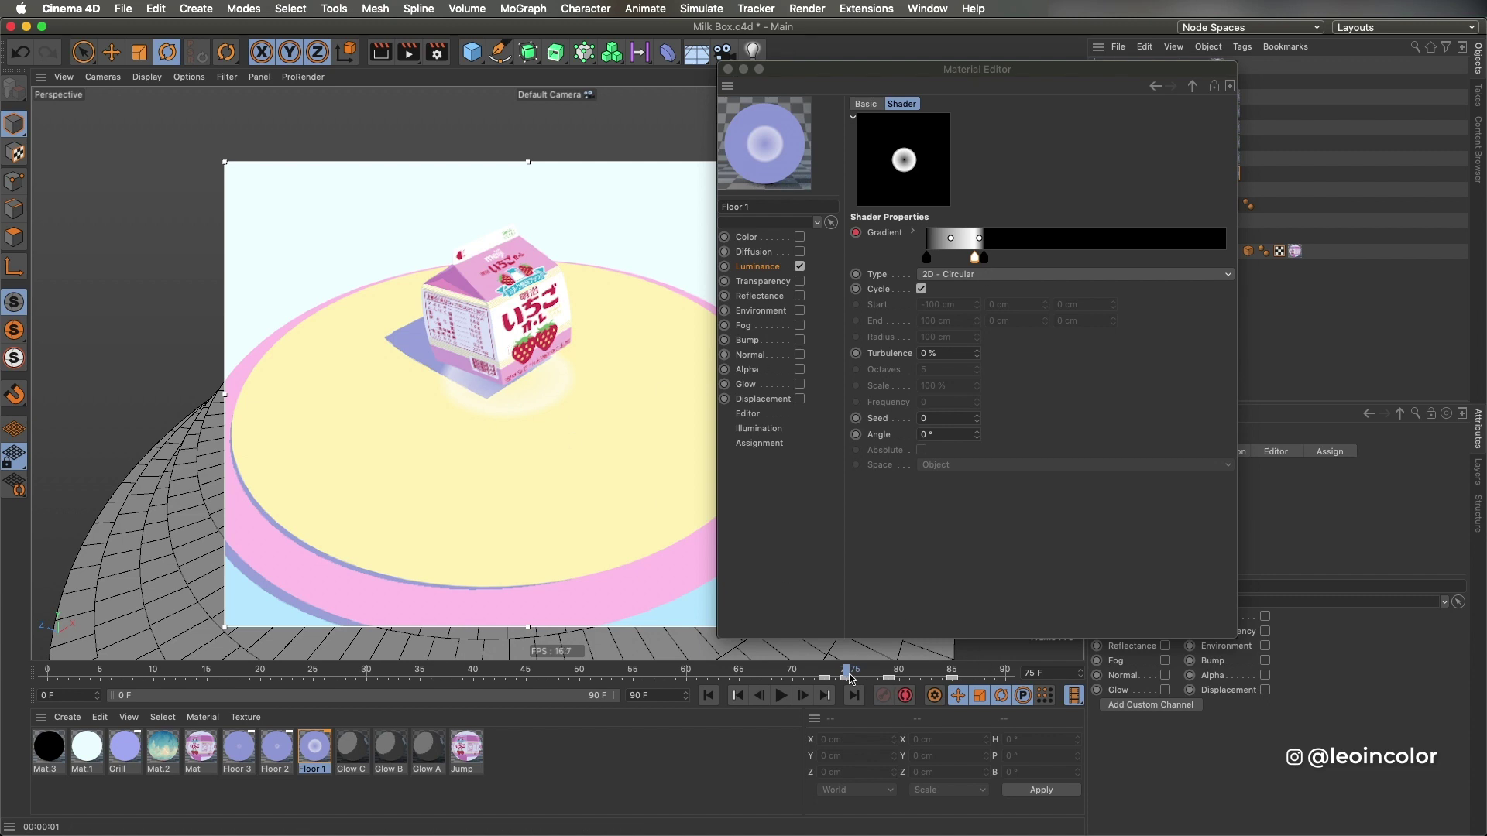
left_click_drag(850, 679, 888, 672)
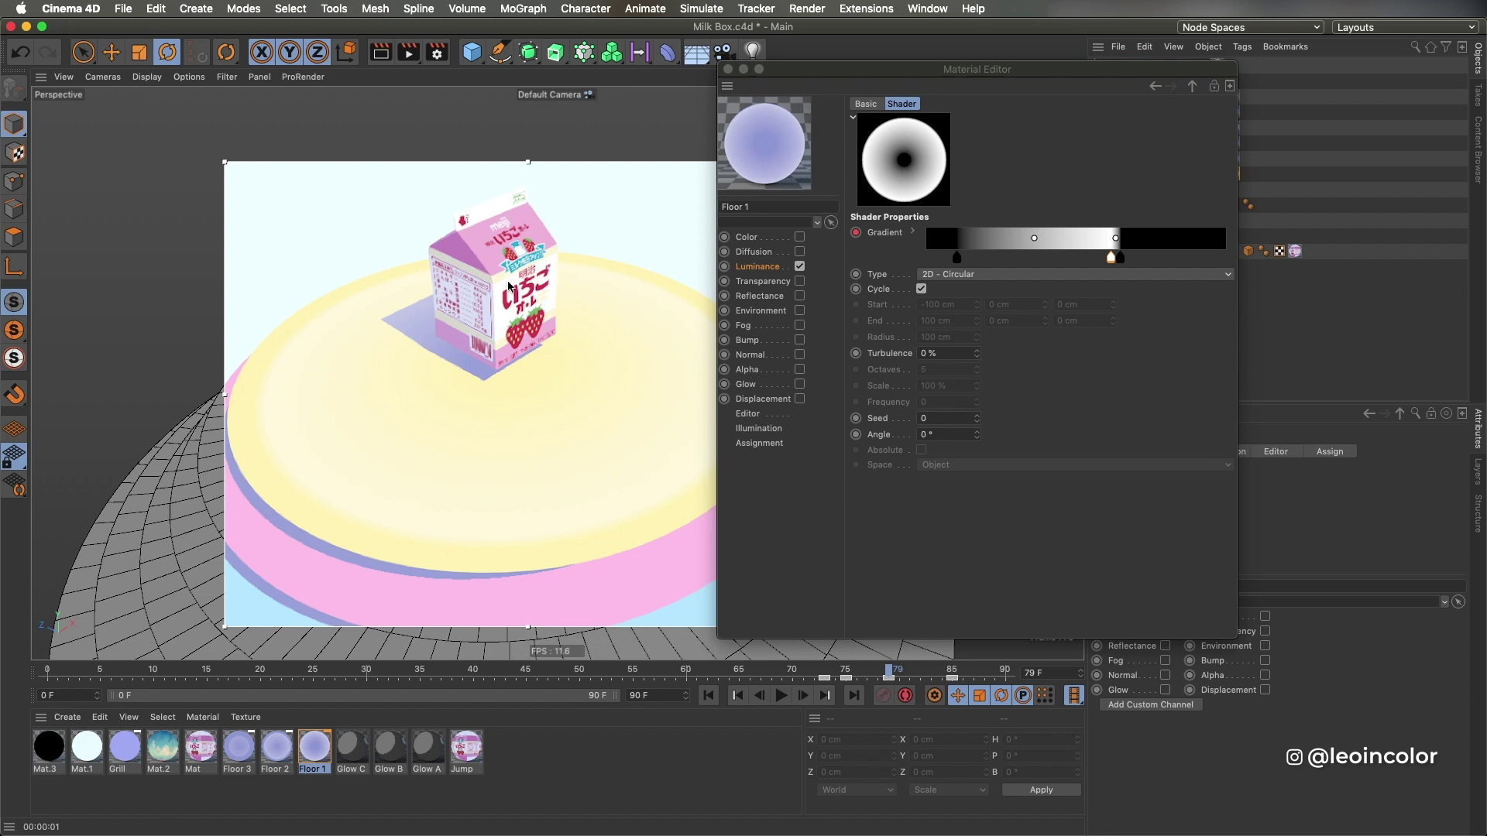
left_click(894, 675)
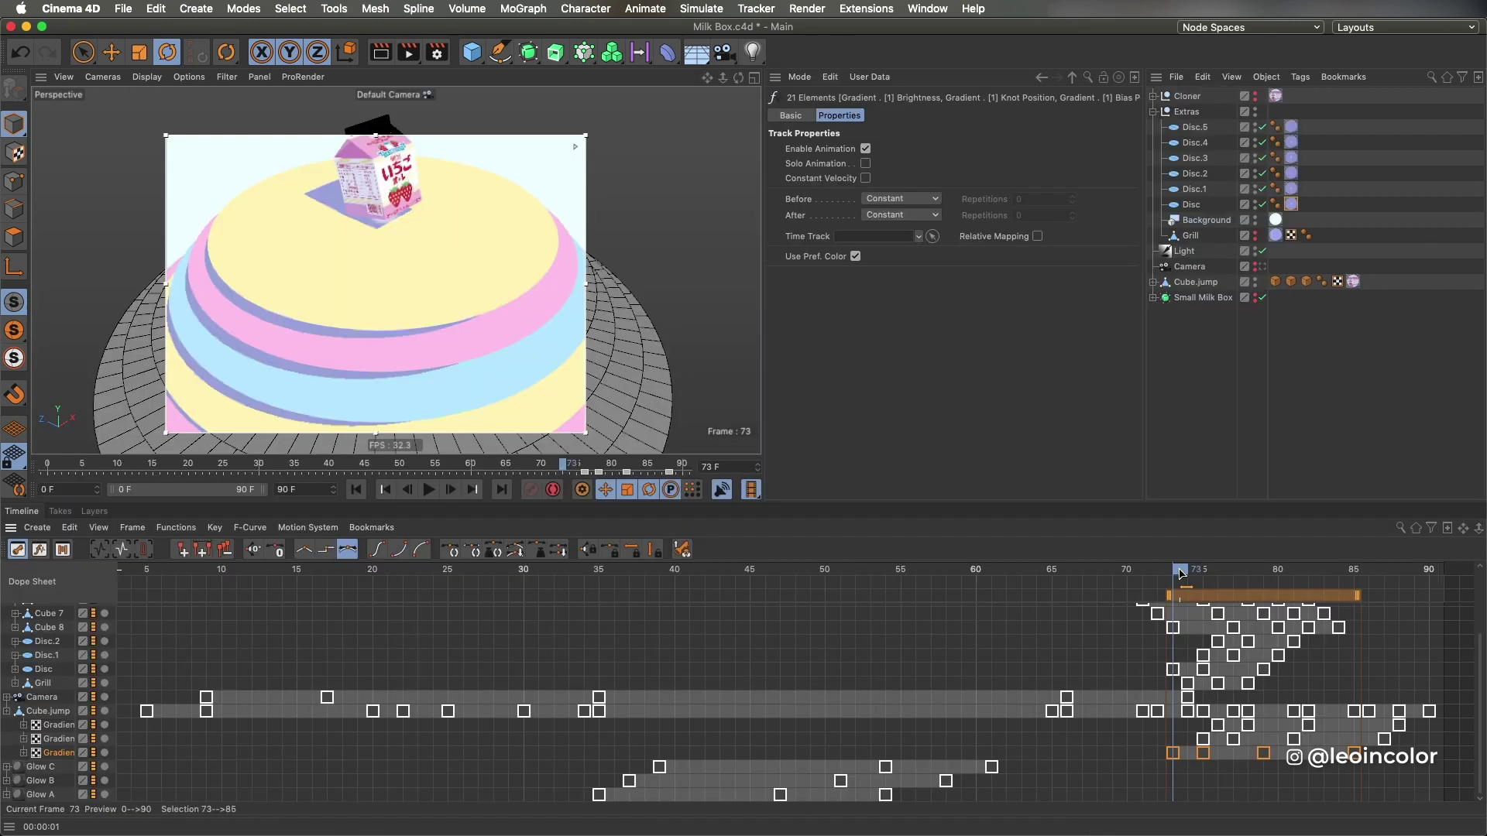
left_click(1212, 573)
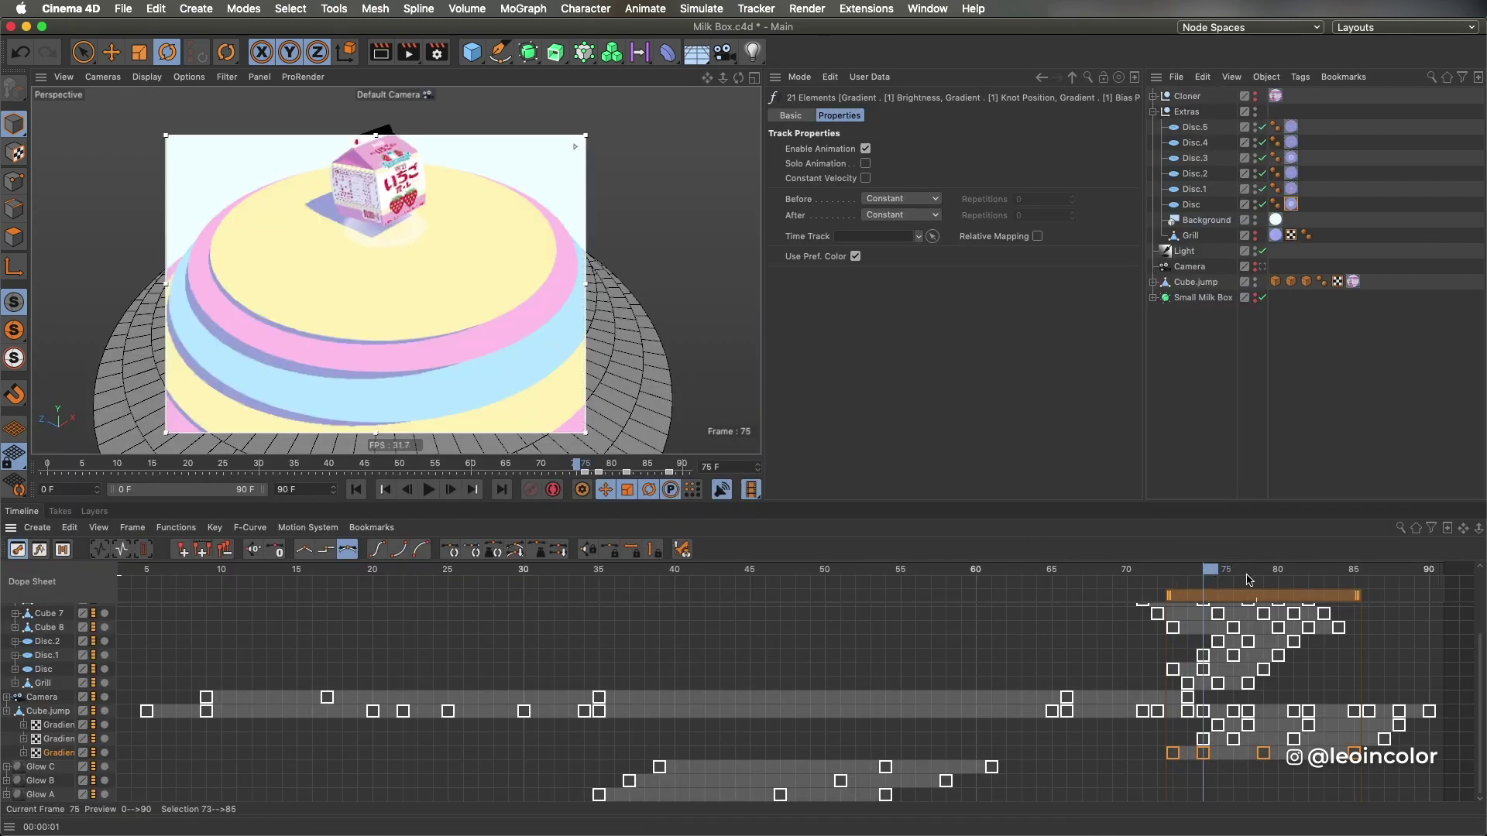
left_click(1263, 573)
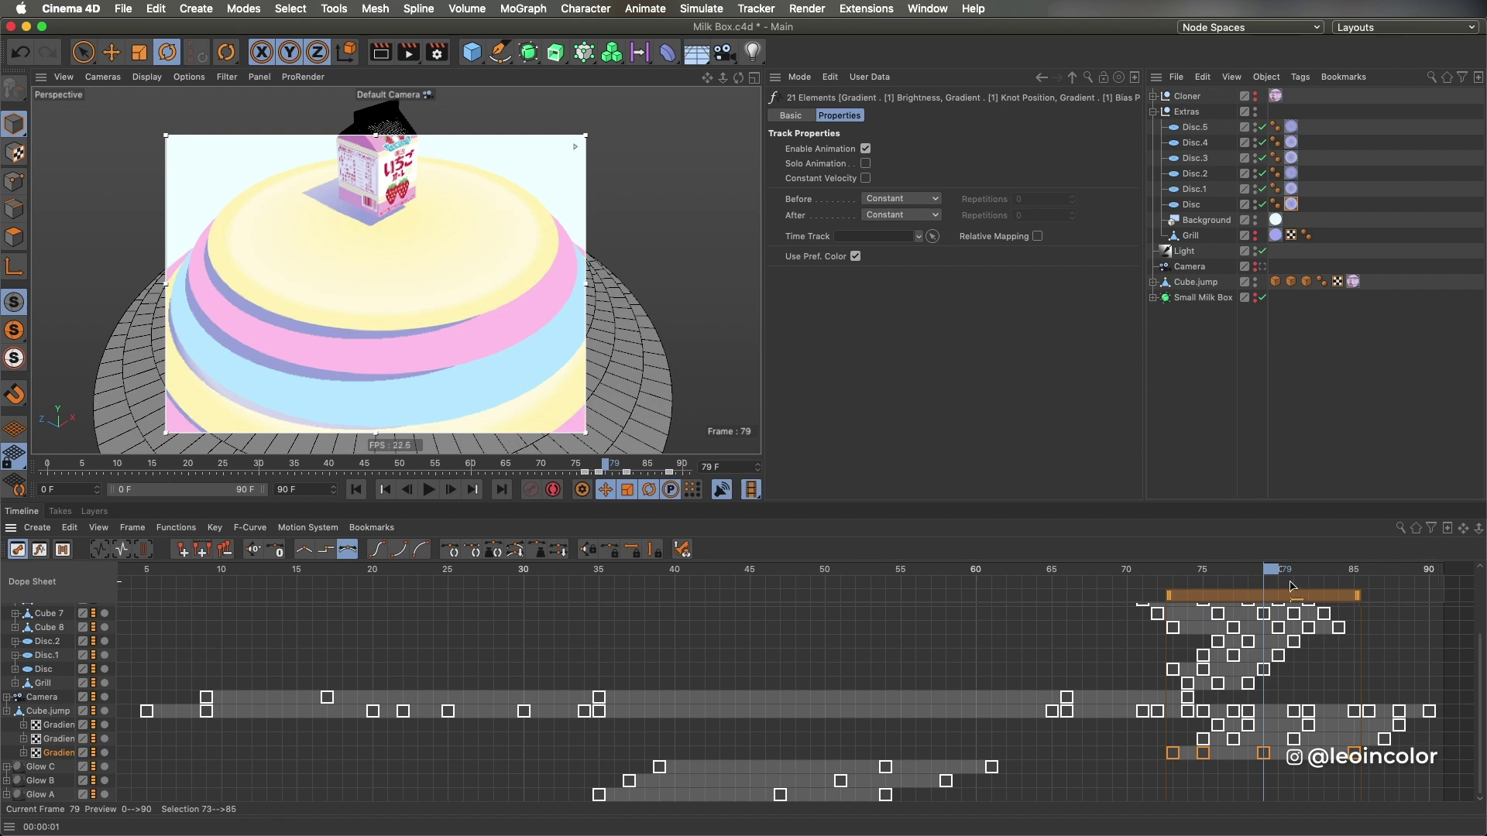
left_click(1361, 573)
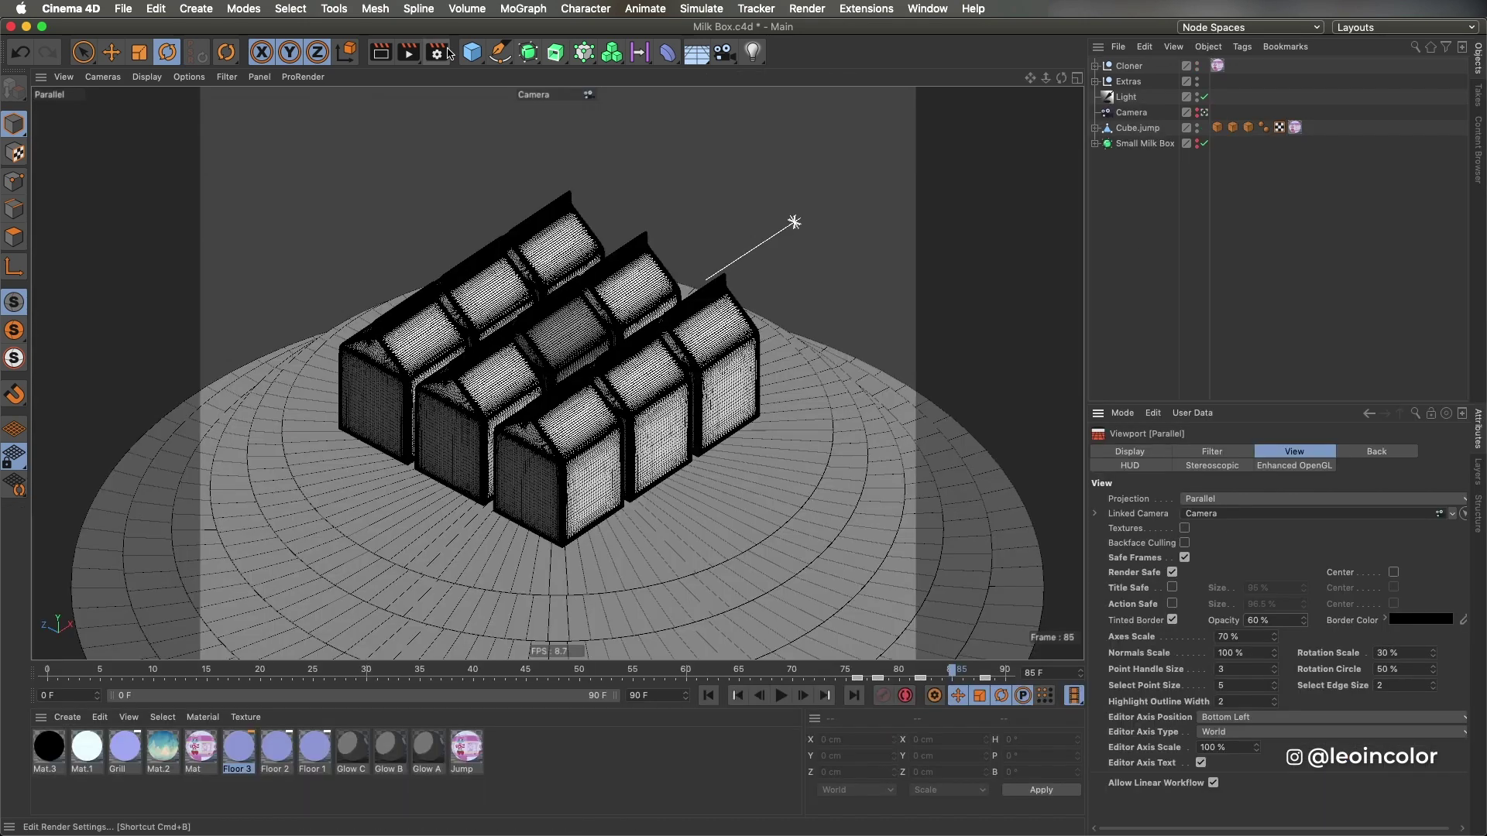
- Review the render output settings and enable saving the rendered frames in PNG format
left_click(437, 52)
left_click(491, 97)
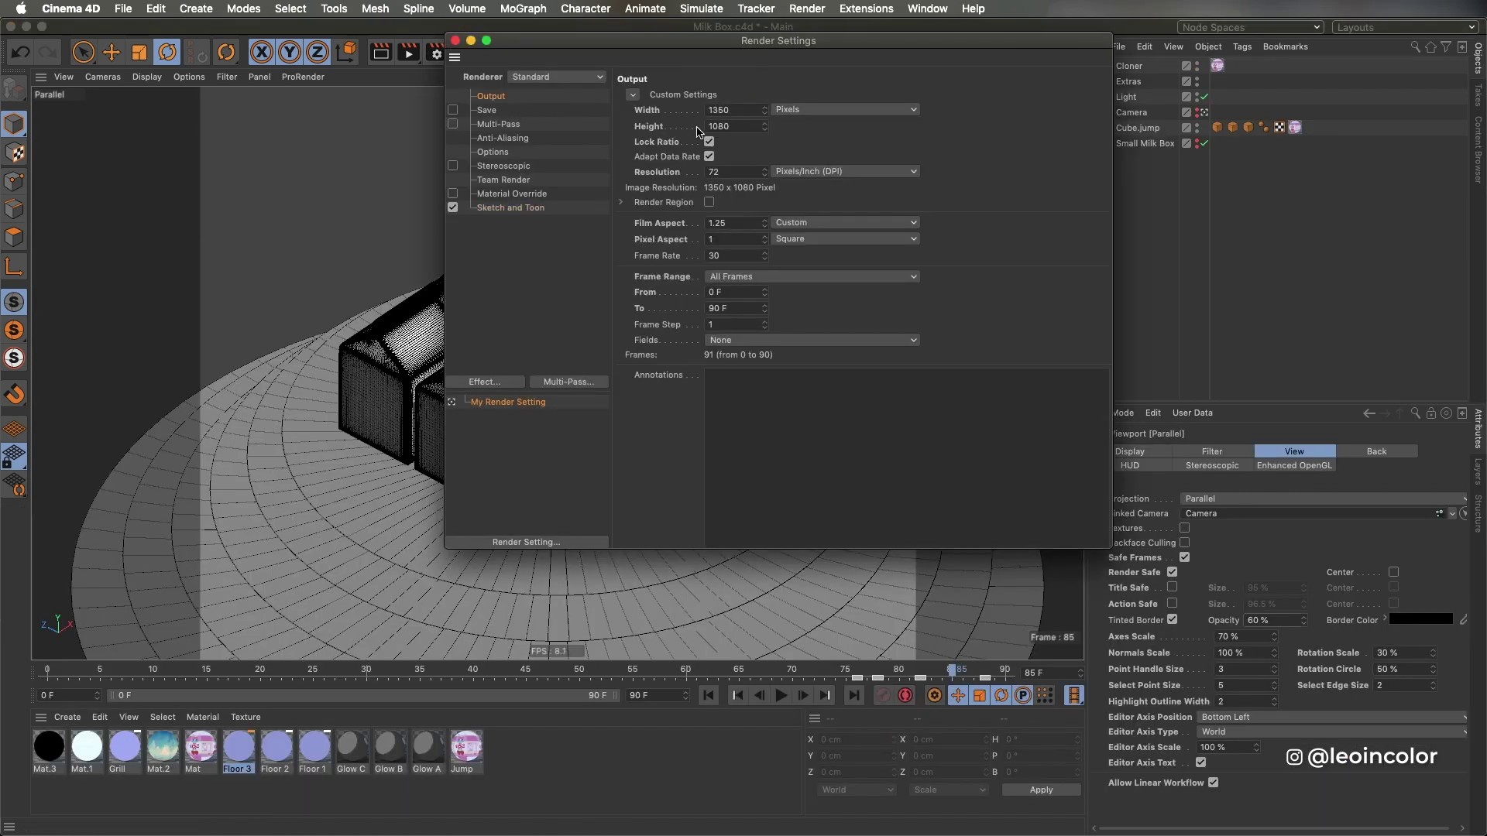
left_click_drag(774, 41, 921, 44)
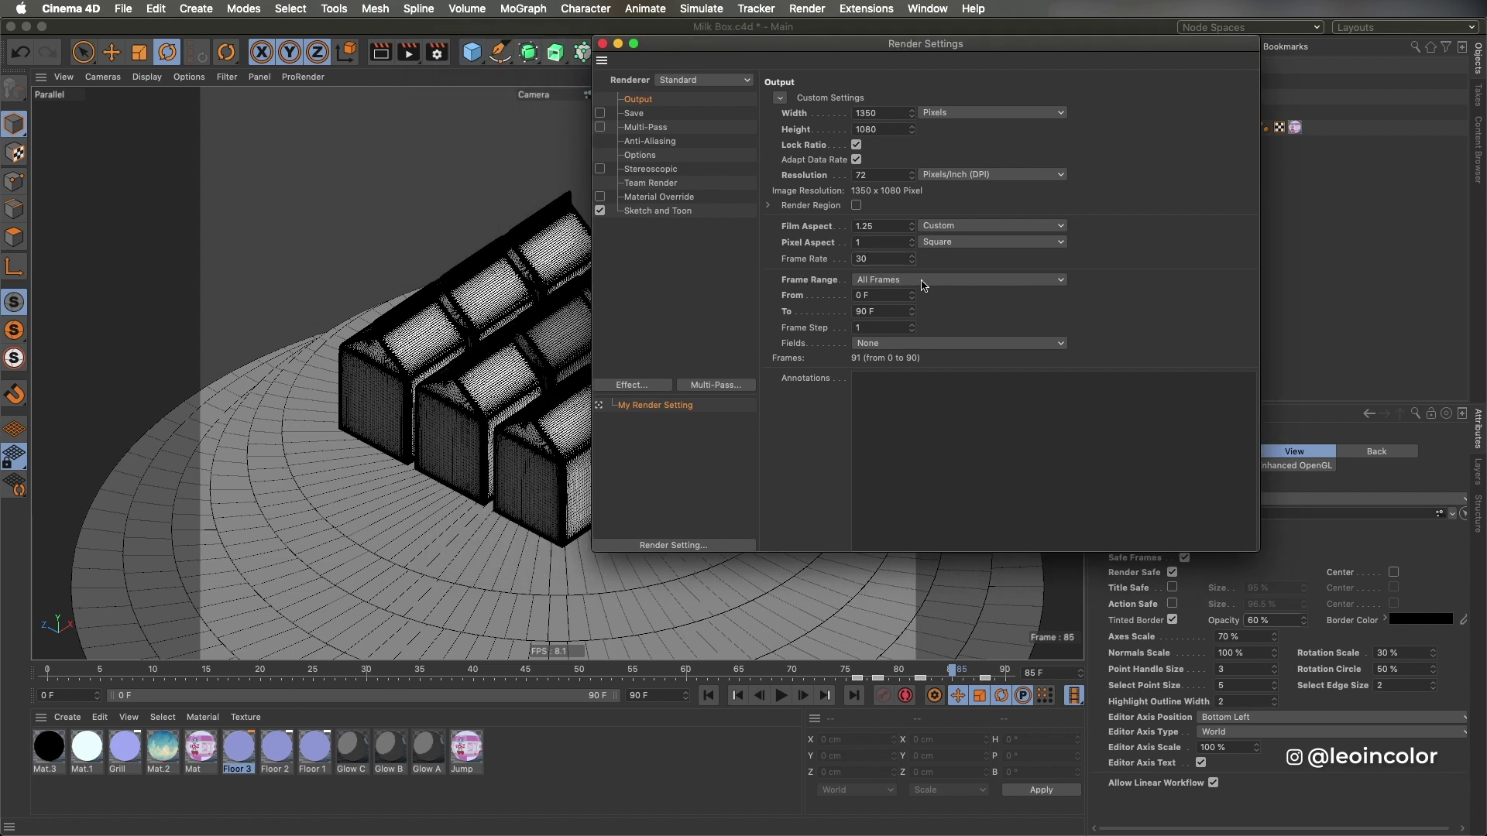
left_click(634, 113)
left_click(903, 144)
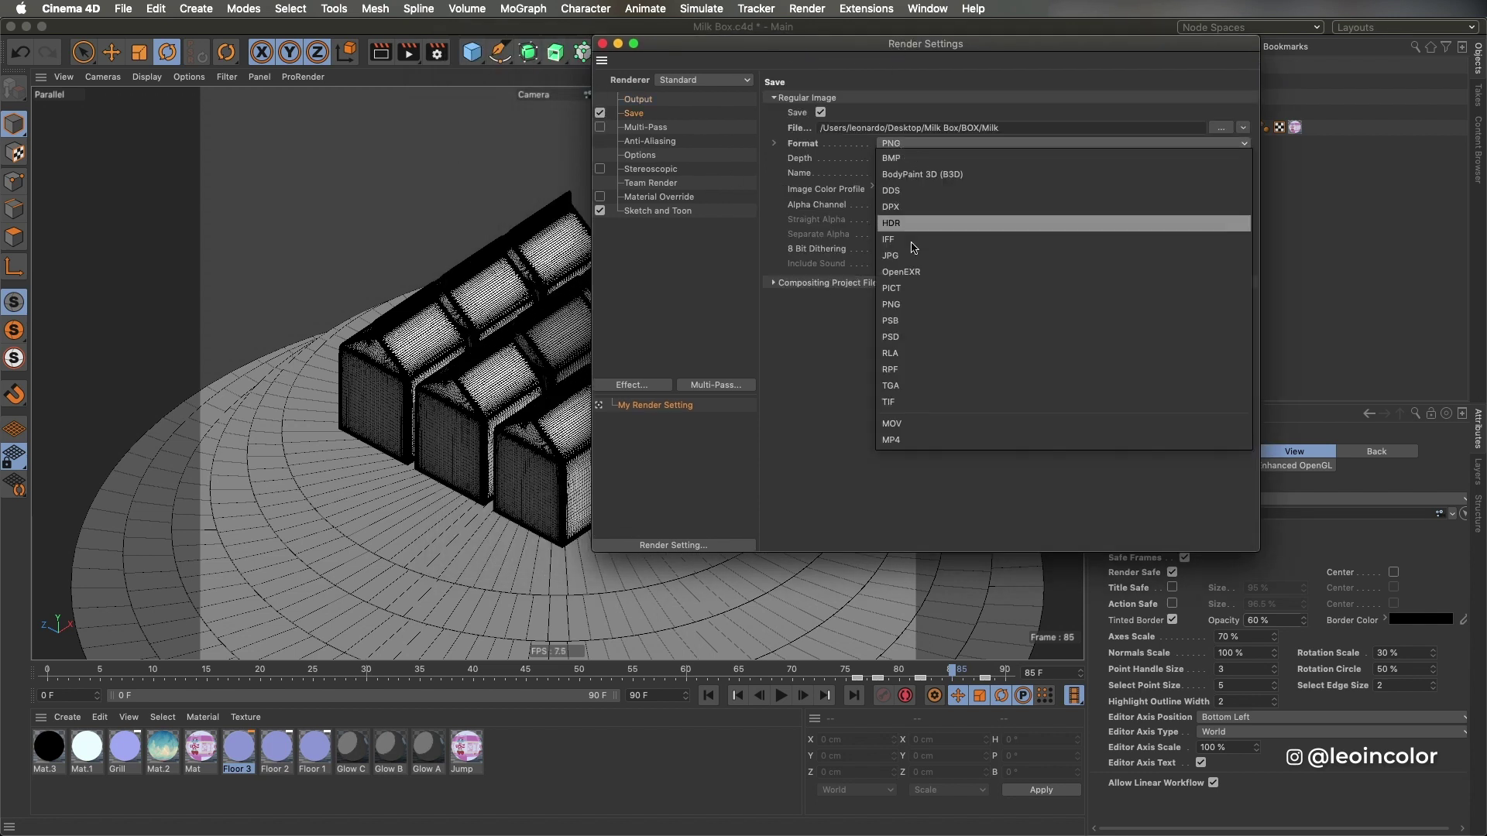
left_click(902, 301)
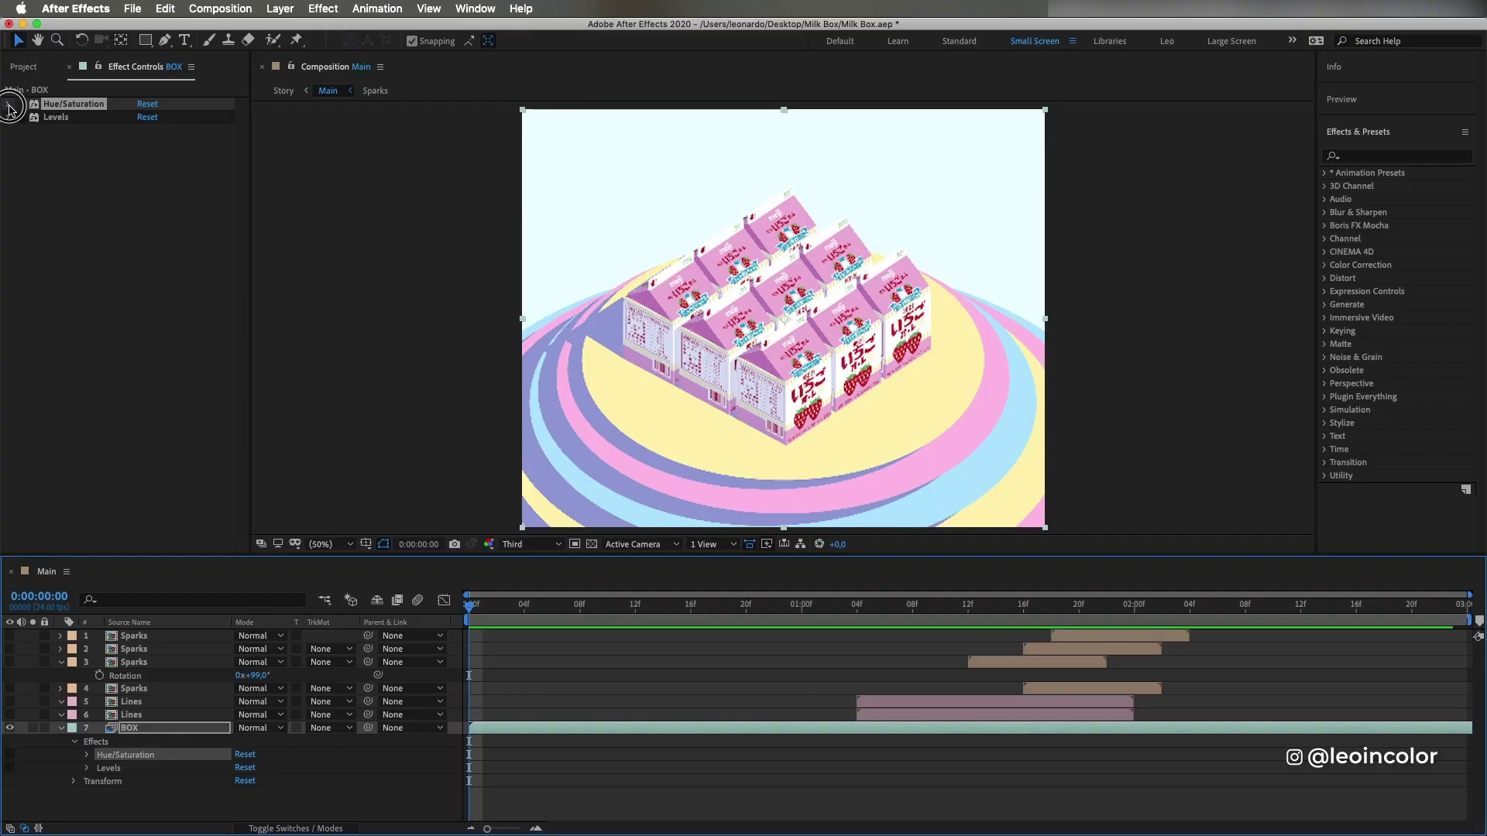
- In After Effects, enable the Hue/Saturation and Levels effects on the BOX layer
left_click(9, 106)
left_click(20, 105)
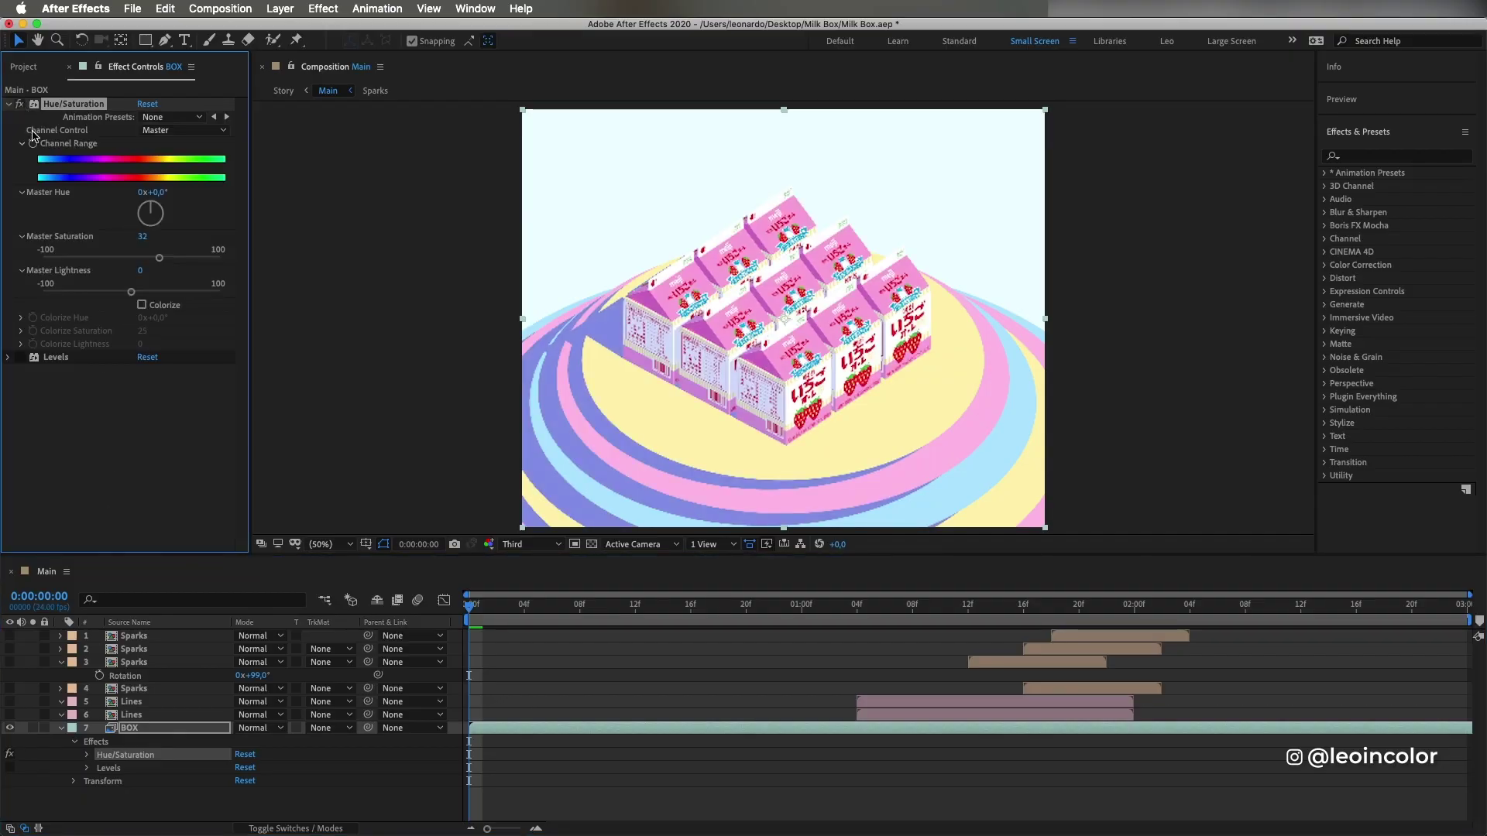
left_click(10, 356)
left_click(20, 333)
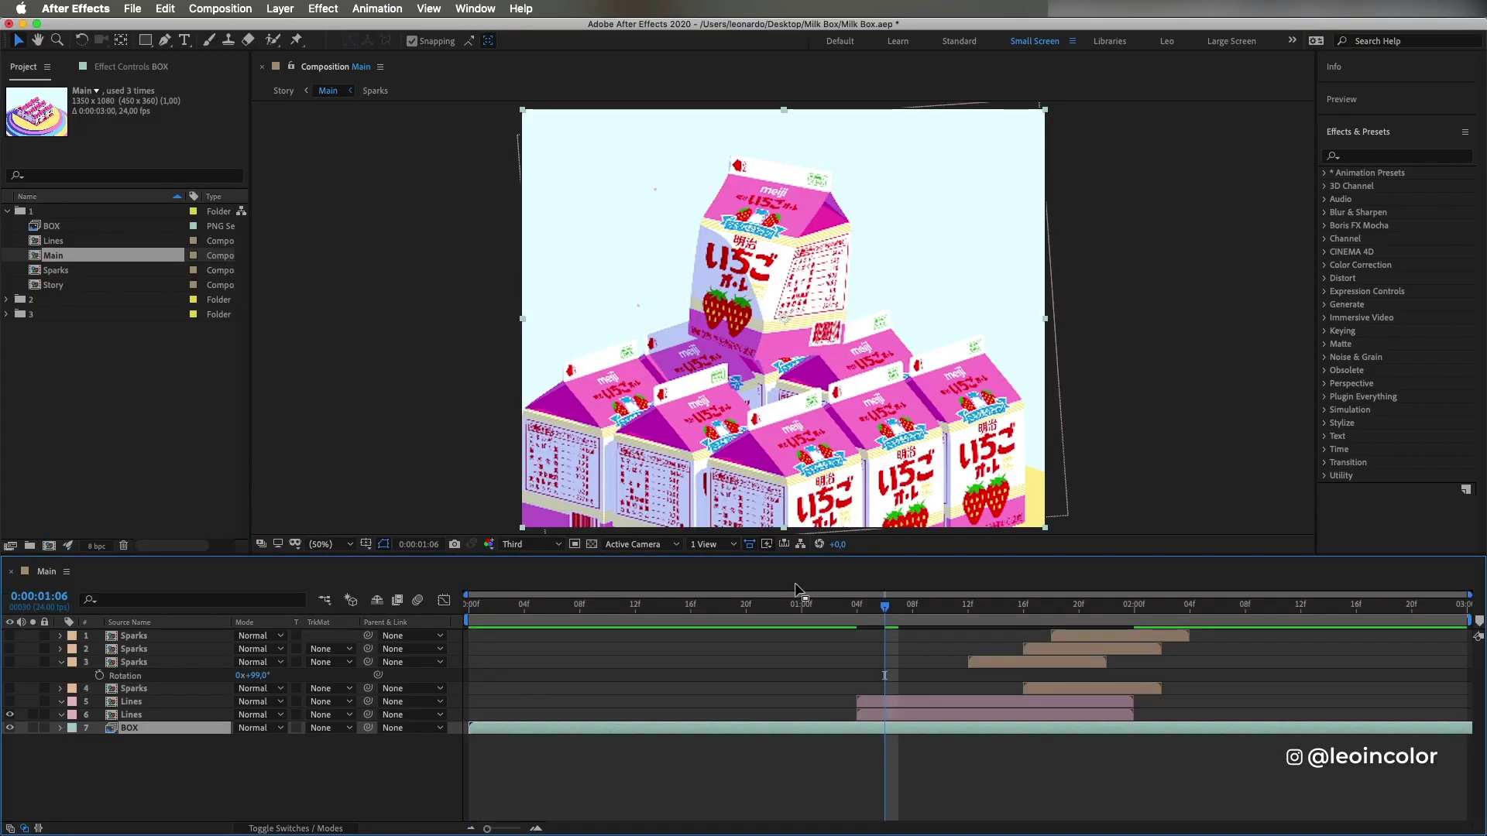
- Open the Lines composition and lower the Trim Paths Start value of Layer 16 at 0:00:01:12
left_click_drag(888, 618, 969, 608)
double_click(141, 719)
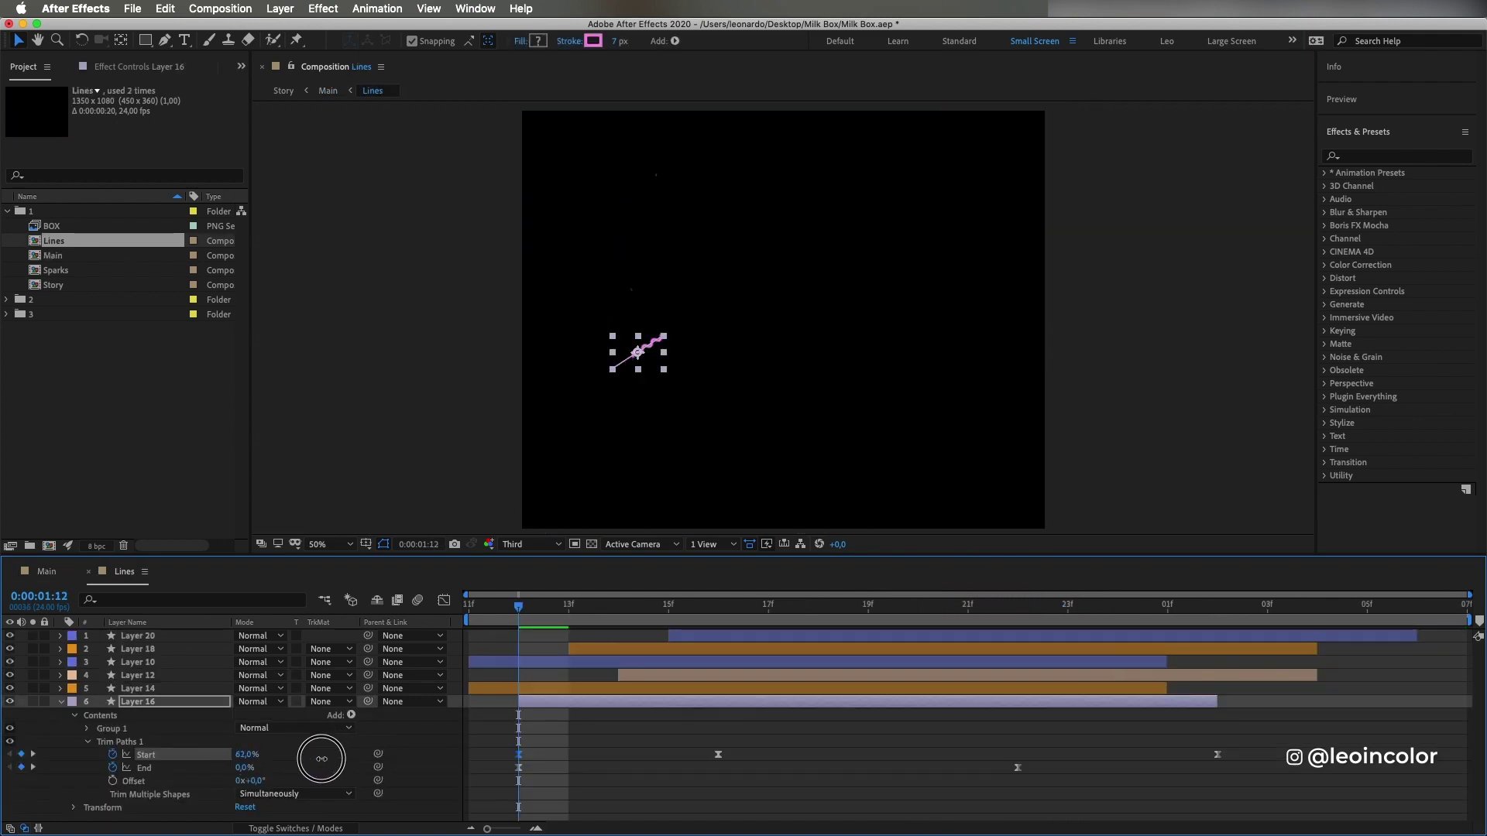
left_click_drag(321, 759, 292, 764)
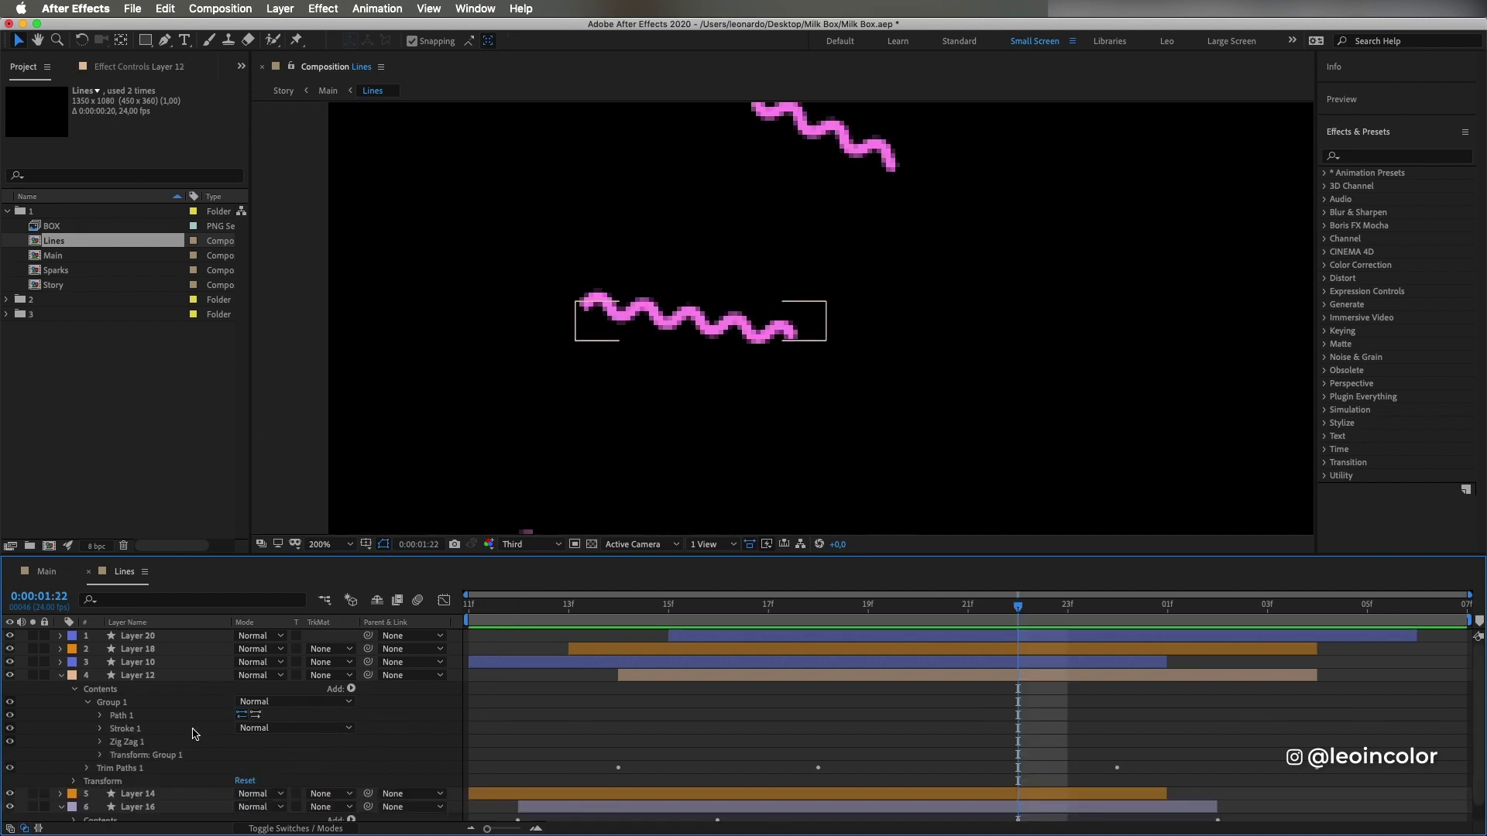
- Try a Zig Zag size of 36 with 7 ridges per segment on Layer 12 and undo both changes
left_click(124, 743)
left_click(351, 688)
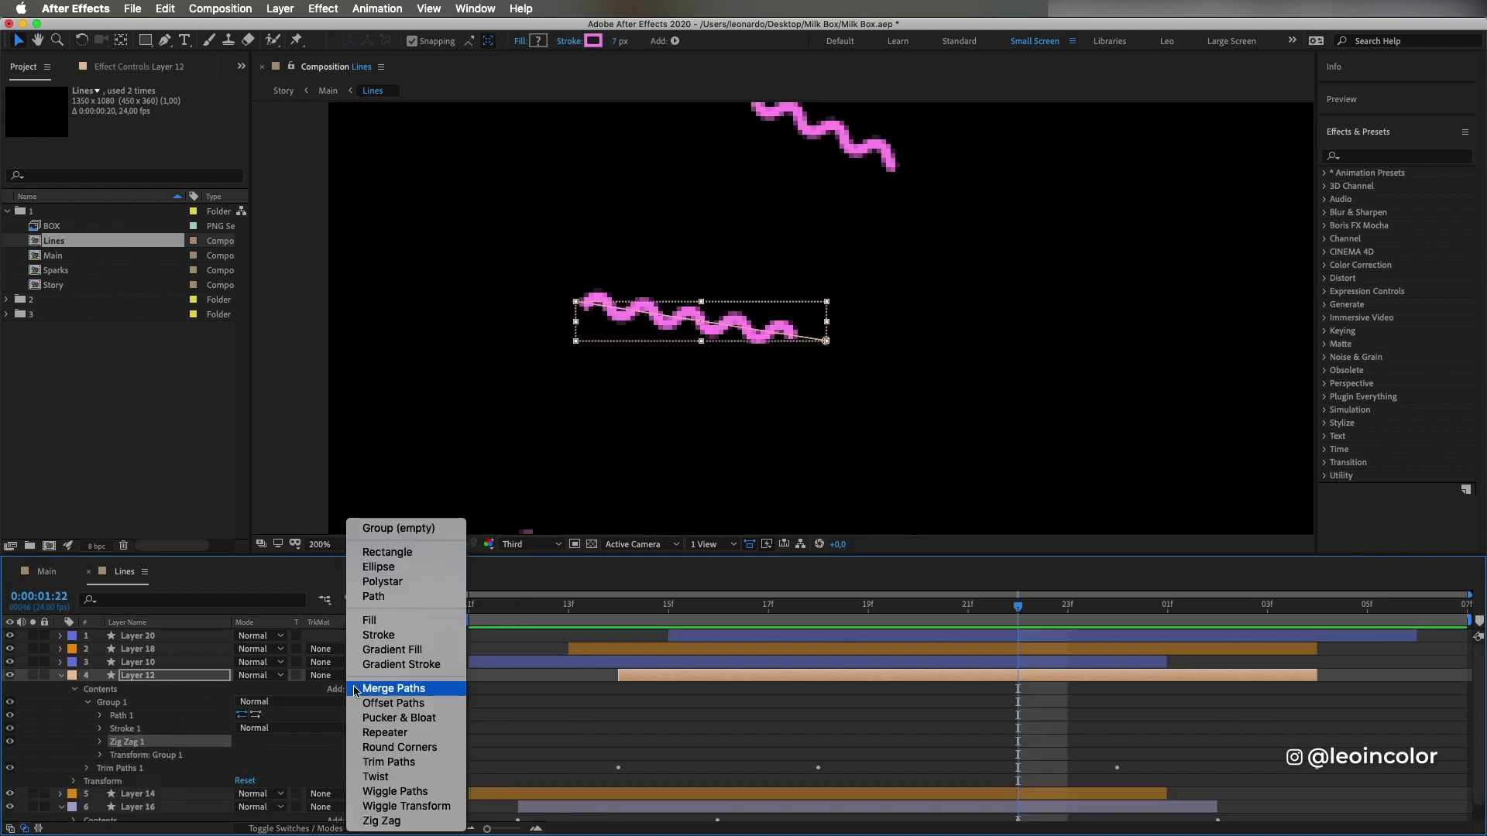
left_click(413, 822)
left_click_drag(243, 769, 296, 771)
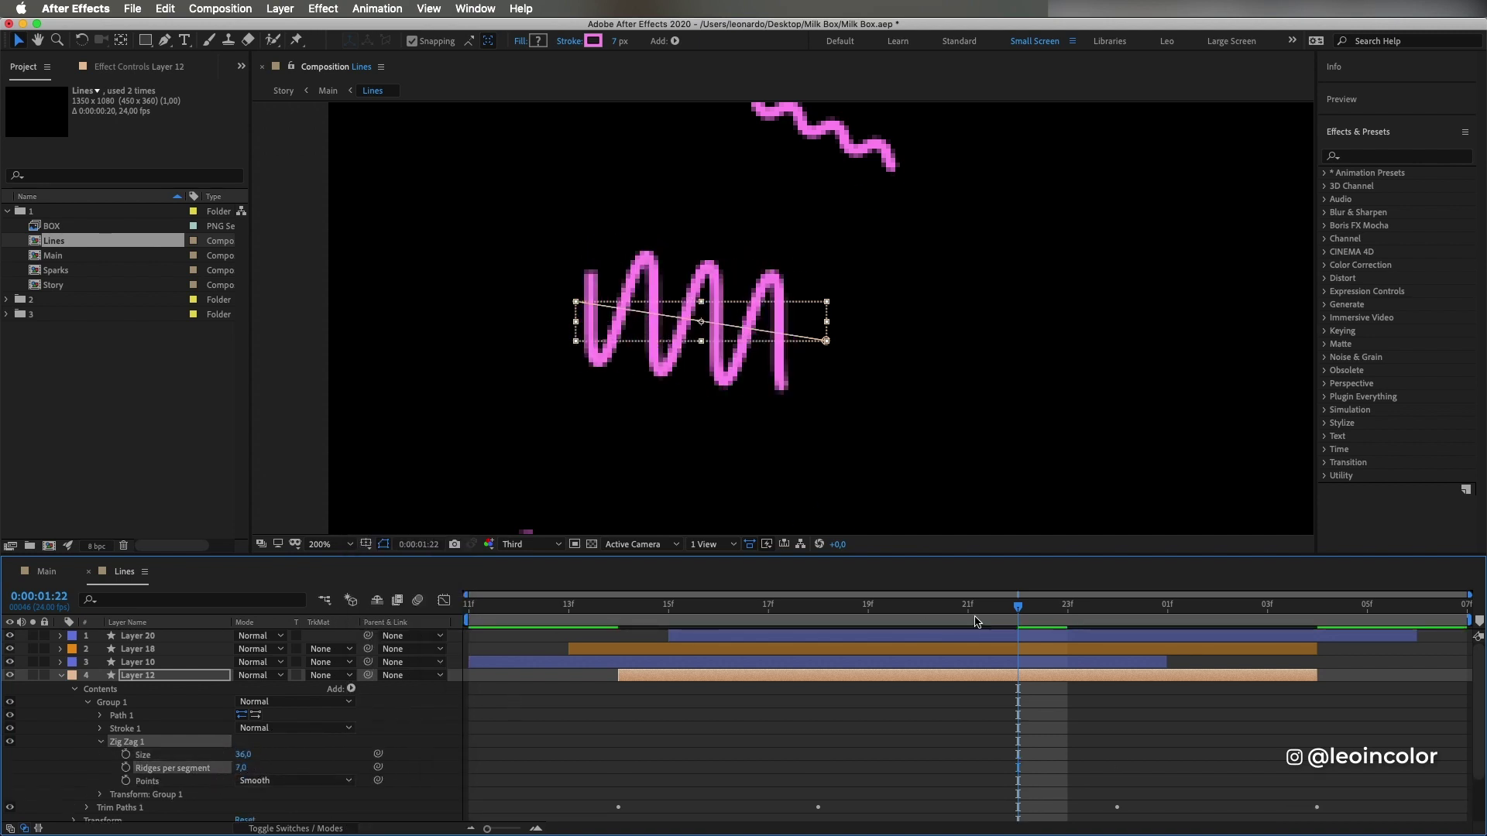
left_click_drag(975, 620, 1019, 634)
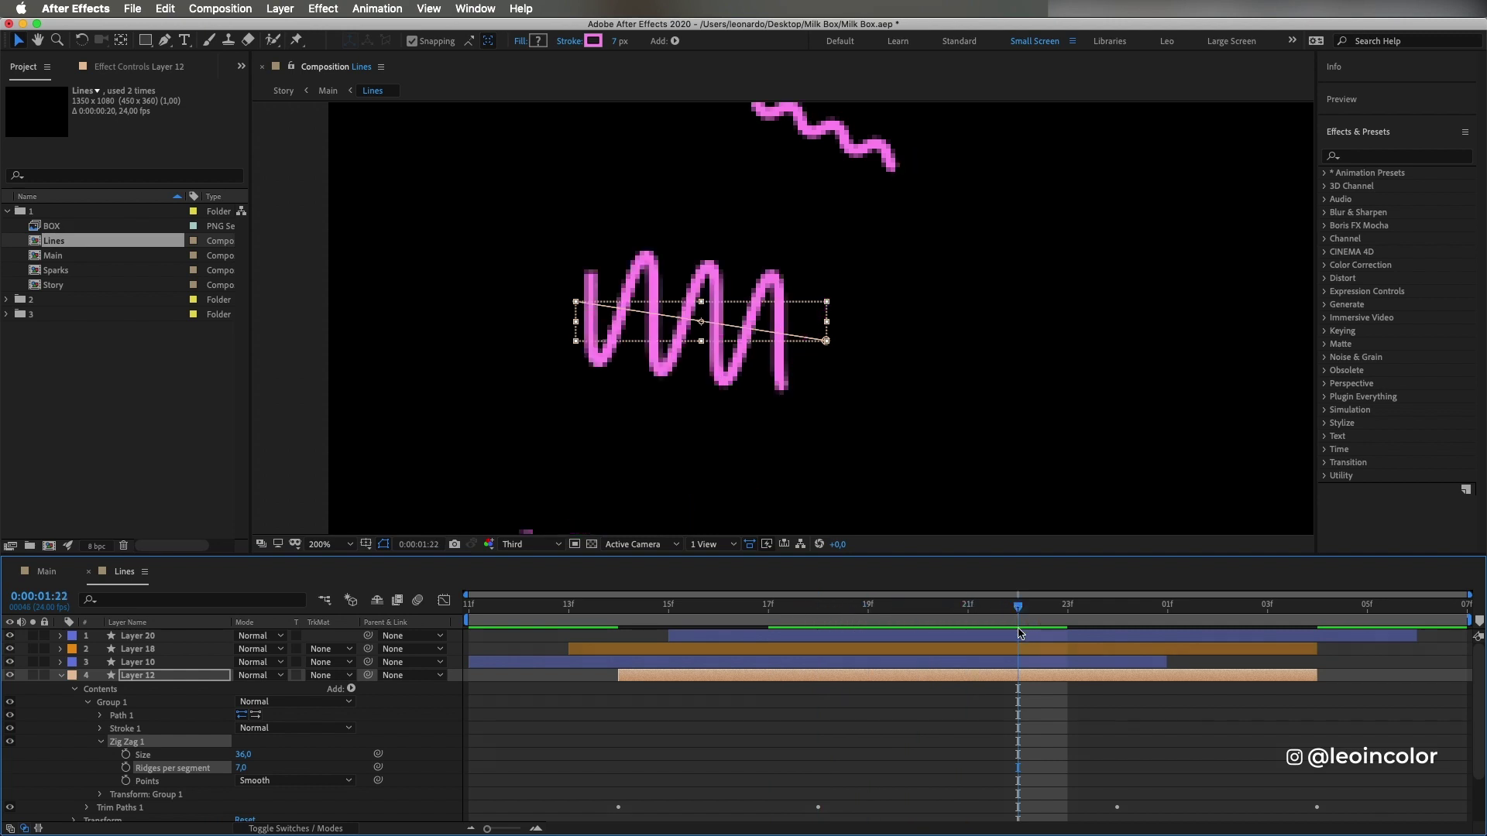
key("super+z")
key("super+z")
- Close the Lines composition and review the line and spark animation in Main around 0:00:01:15 to 0:00:01:19
left_click_drag(728, 609, 1067, 620)
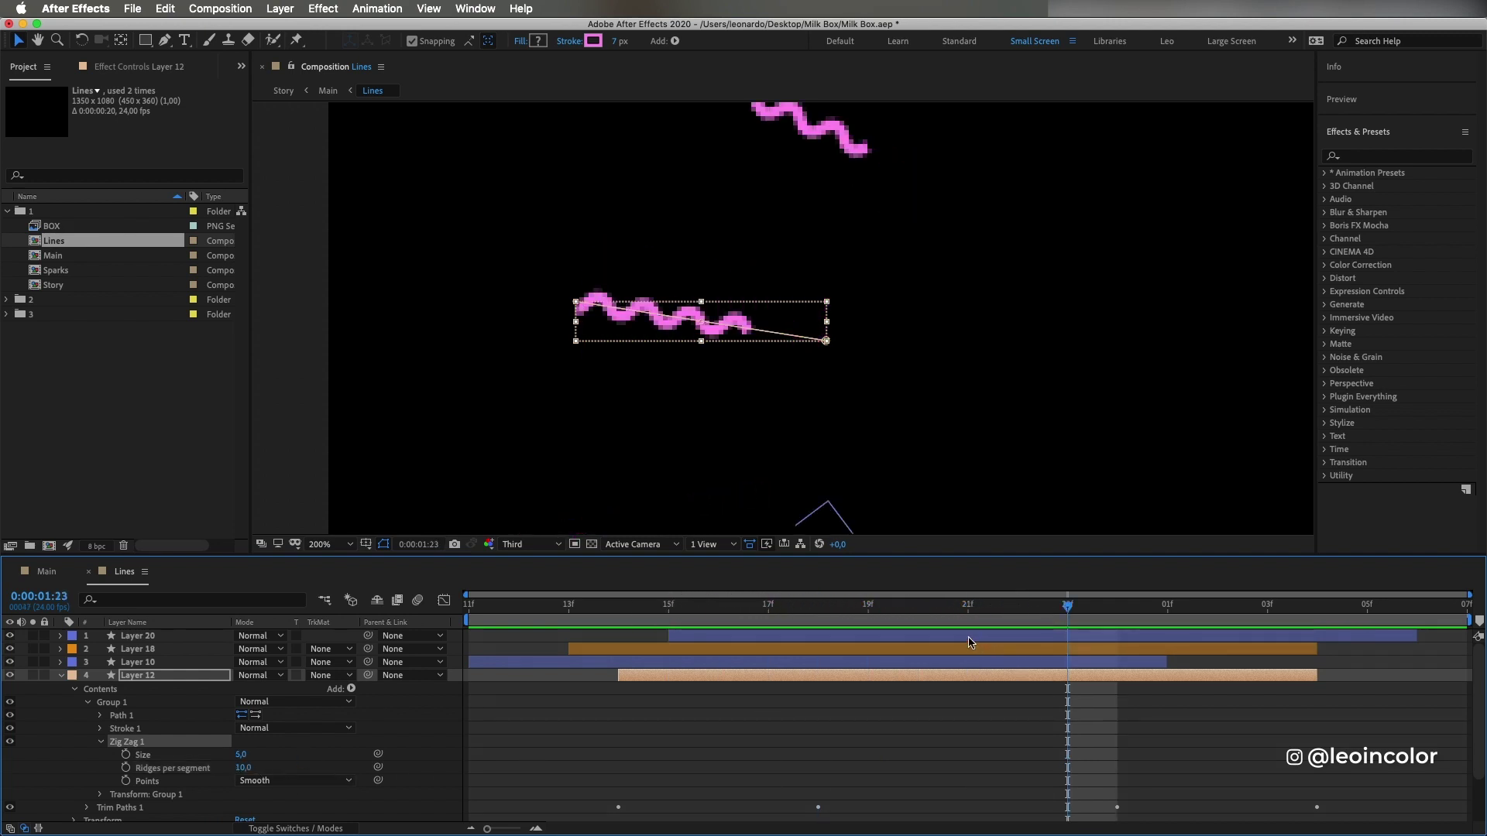
key("super+w")
left_click_drag(957, 608, 1010, 619)
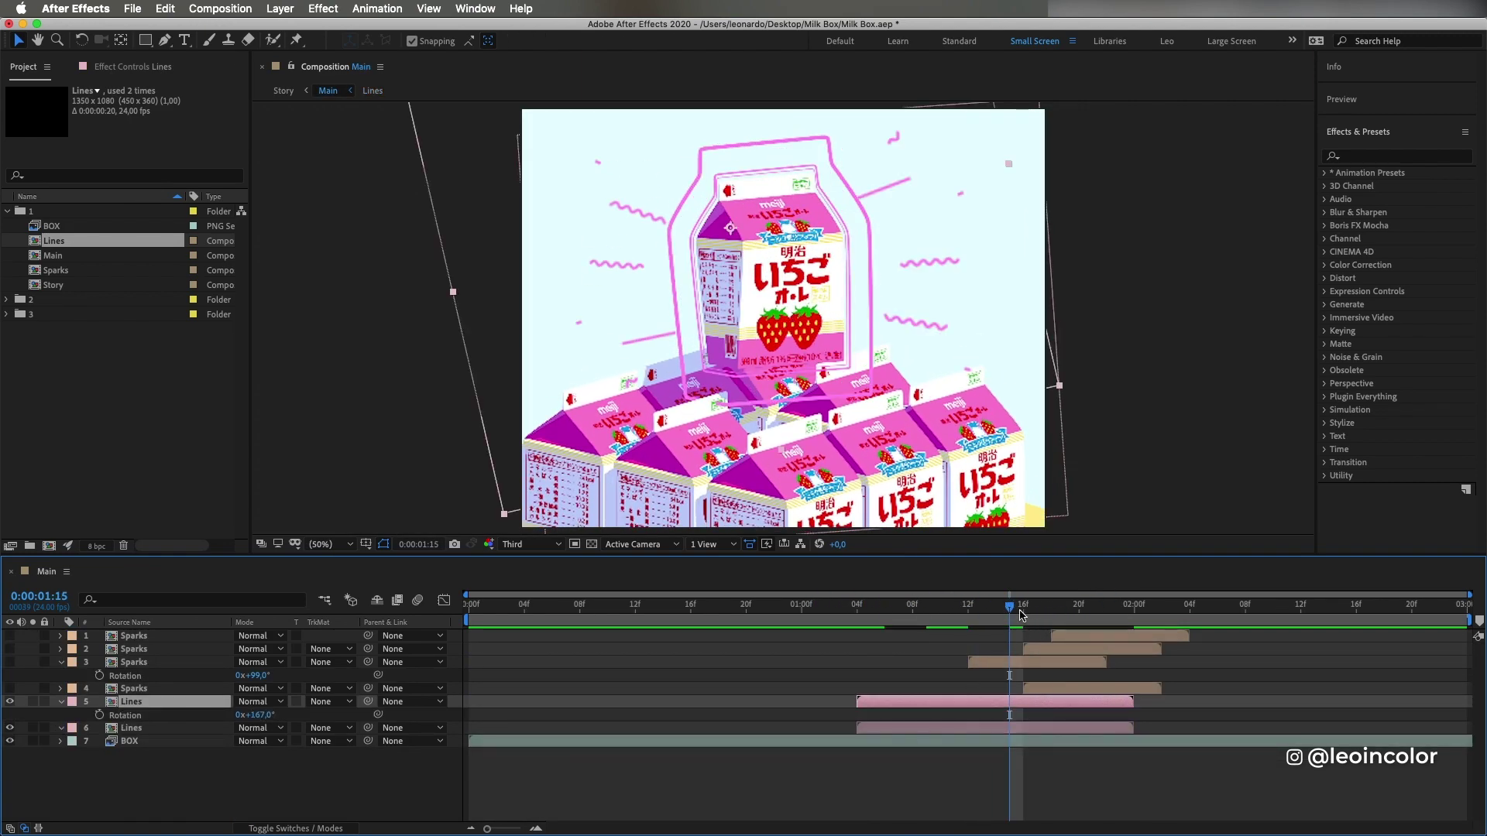
left_click_drag(1009, 609, 1138, 609)
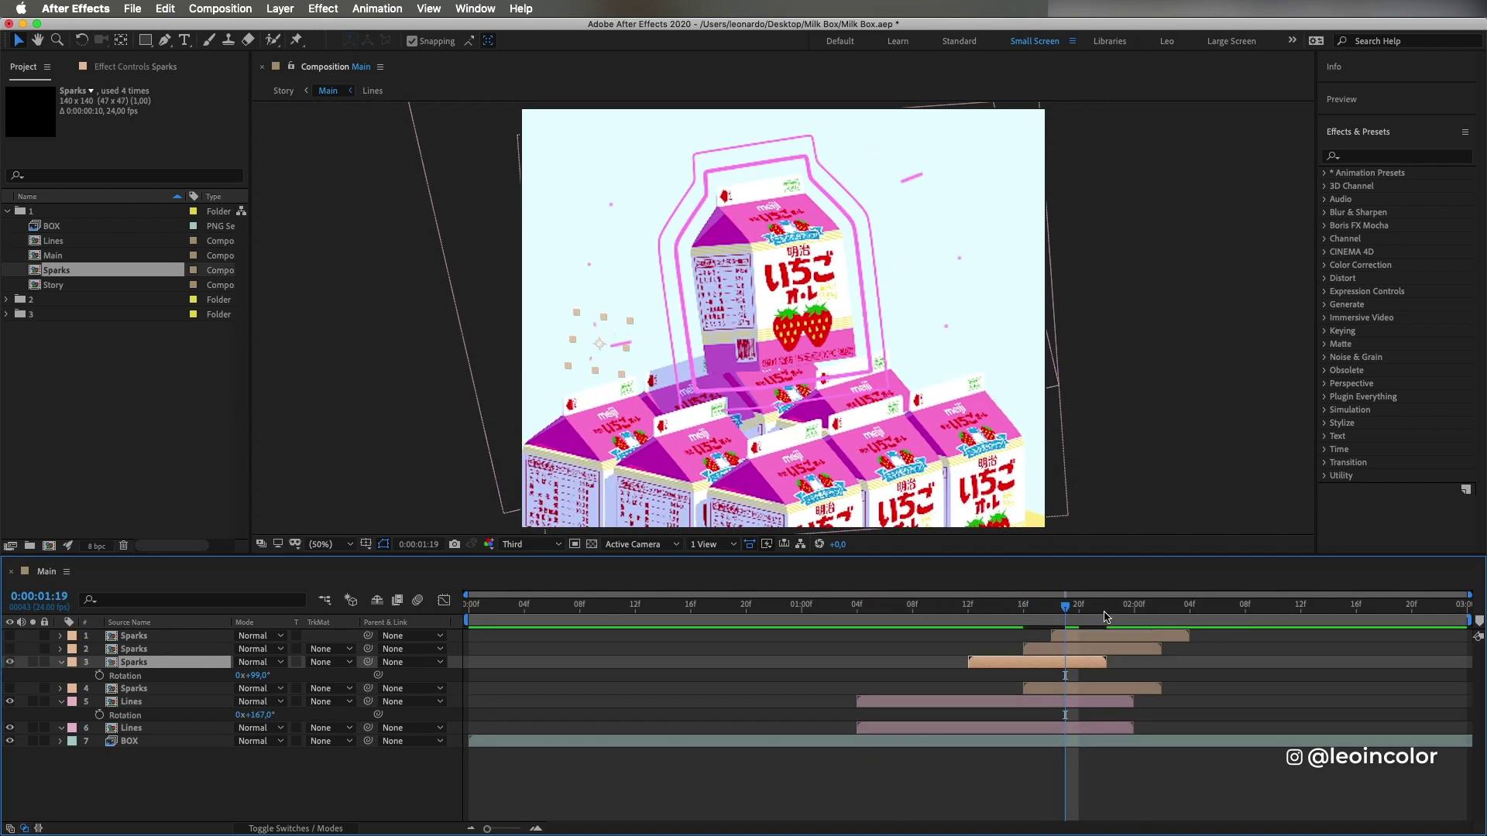
left_click_drag(1066, 612, 998, 611)
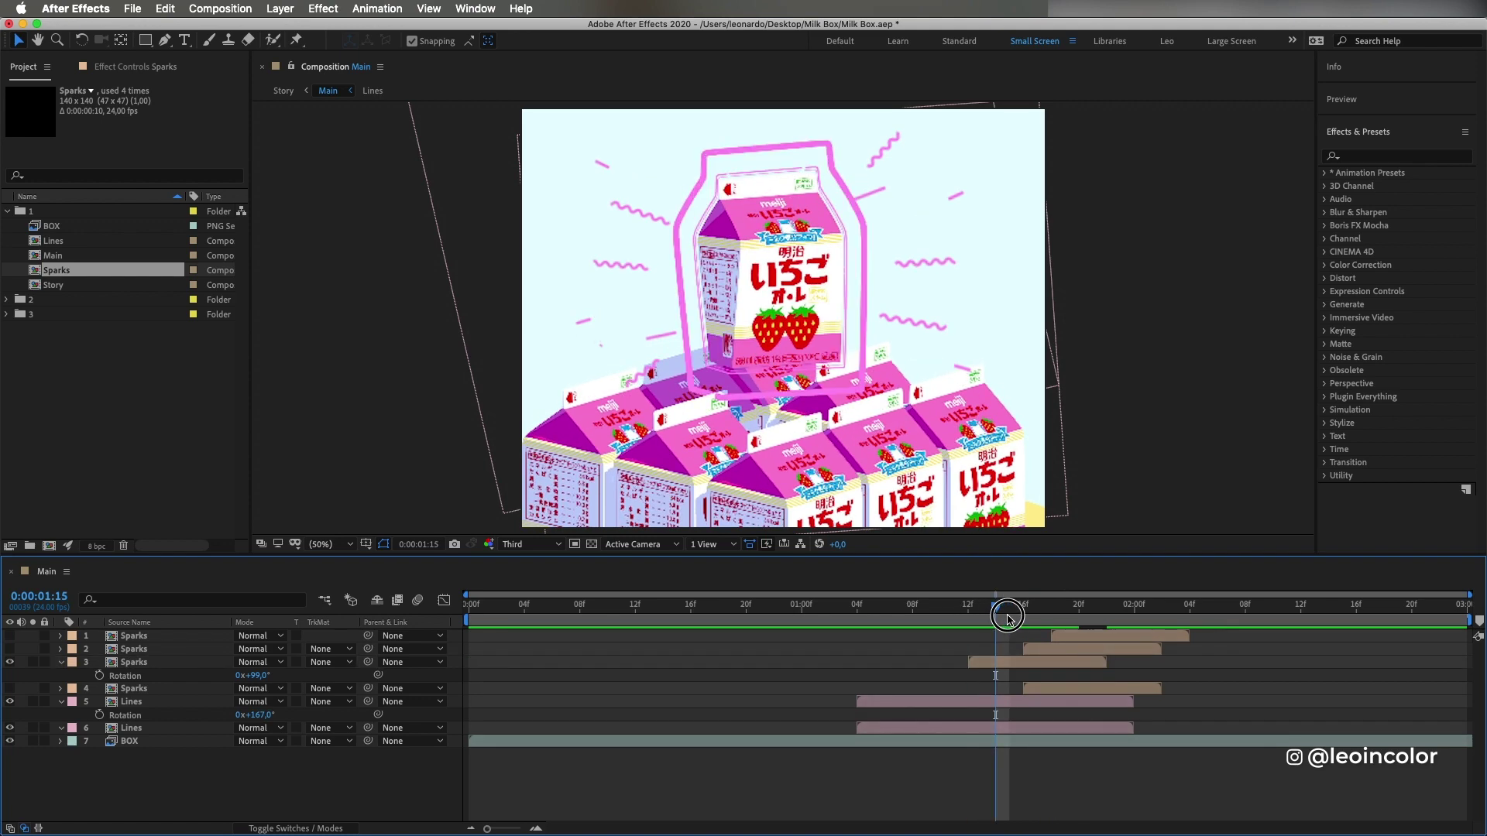
left_click_drag(1004, 610, 1059, 612)
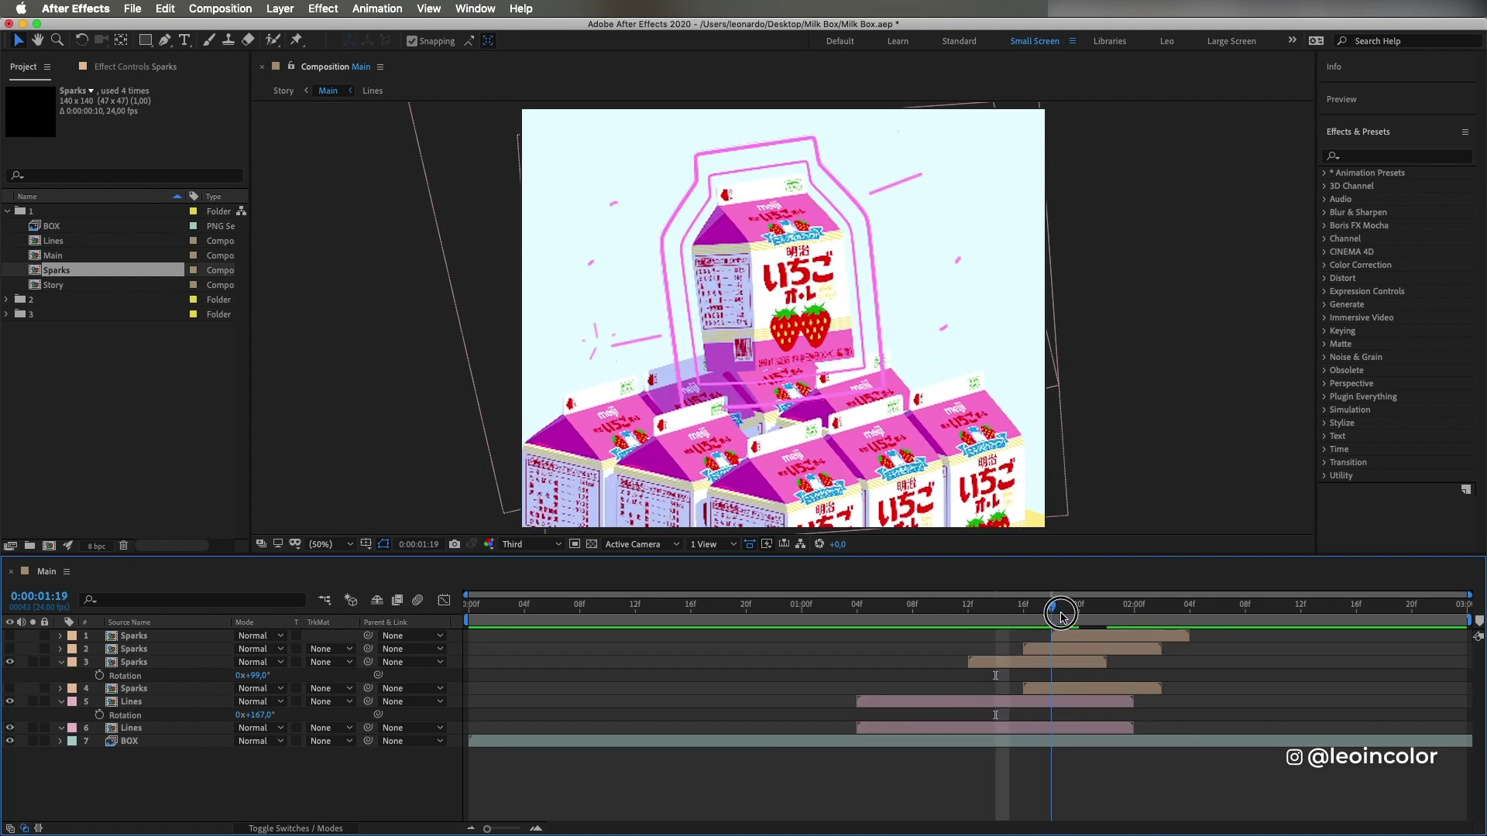